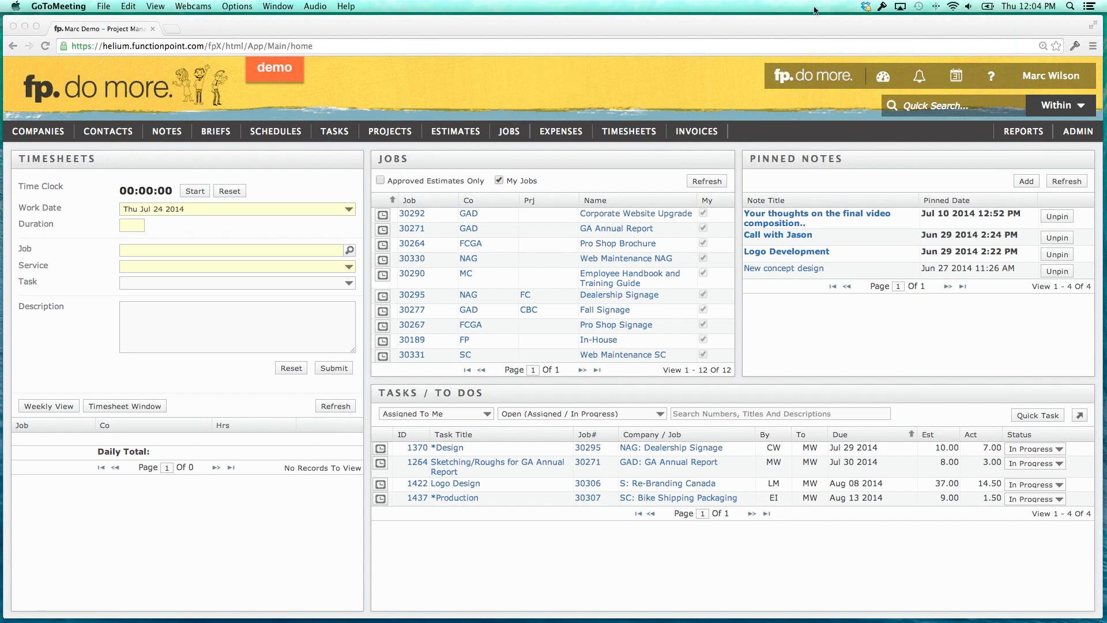
Bring the Function Point dashboard in Chrome to the front and show the ADMIN menu.
{"action": "left_click", "coordinate": [621, 78]}
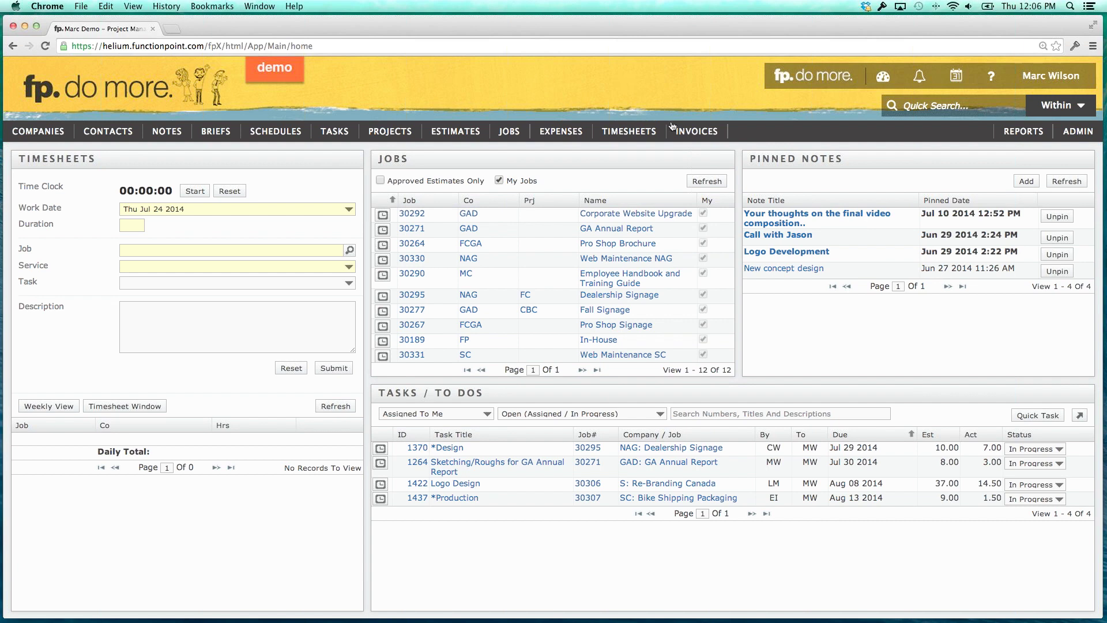
{"action": "mouse_move", "coordinate": [626, 128]}
Go to ADMIN > Rate And Staff Management > Staff, Staff Rates And Permissions.
{"action": "mouse_move", "coordinate": [1075, 132]}
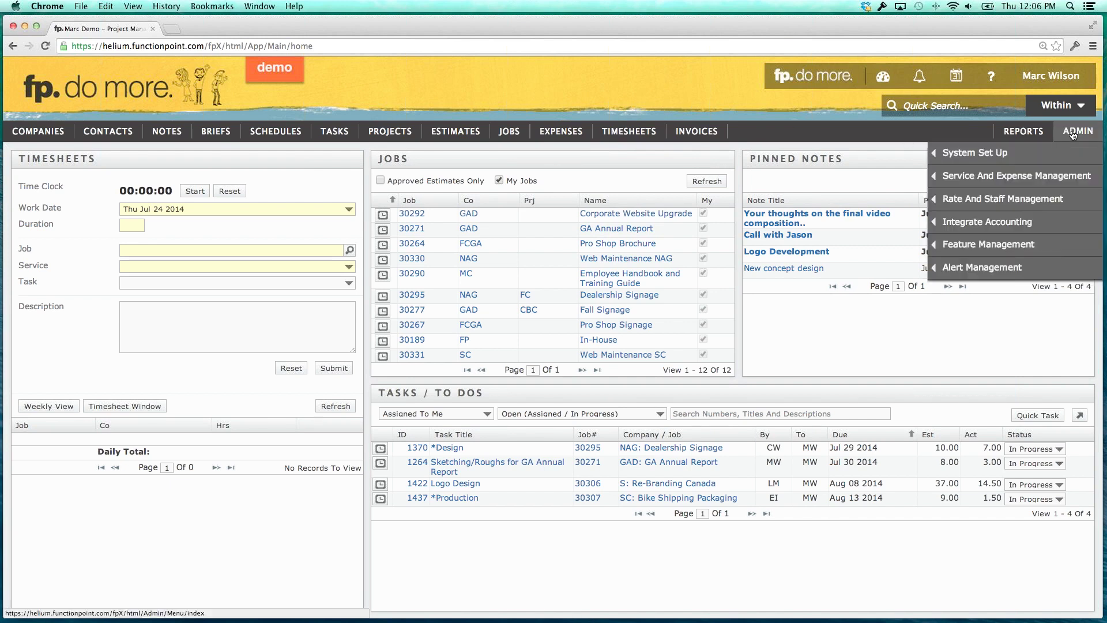
{"action": "mouse_move", "coordinate": [1054, 166]}
{"action": "mouse_move", "coordinate": [980, 200]}
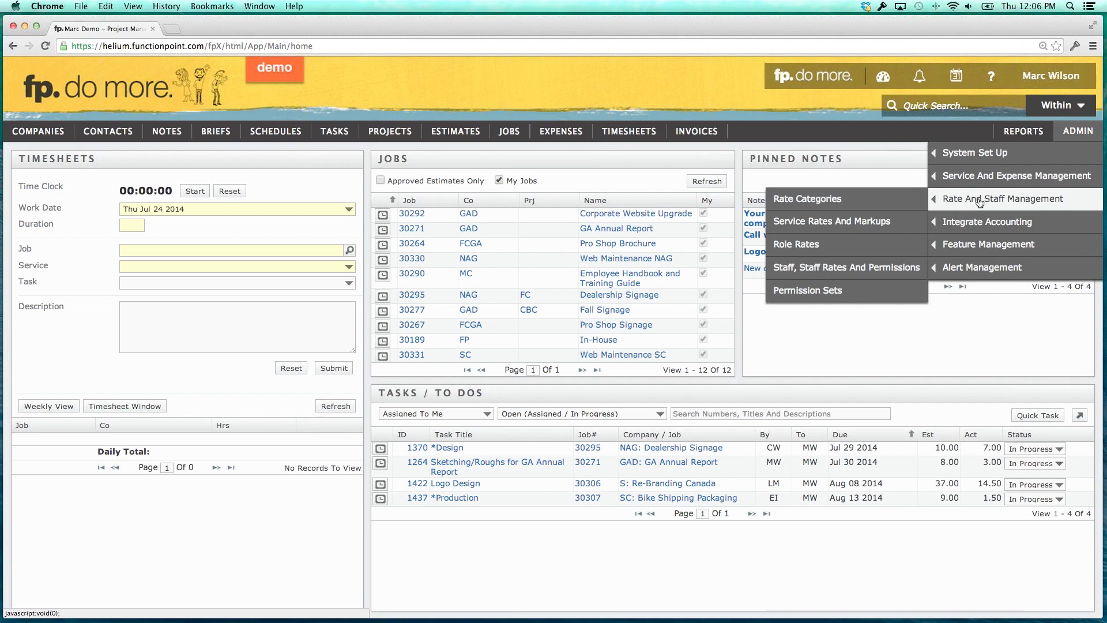
{"action": "left_click", "coordinate": [855, 273]}
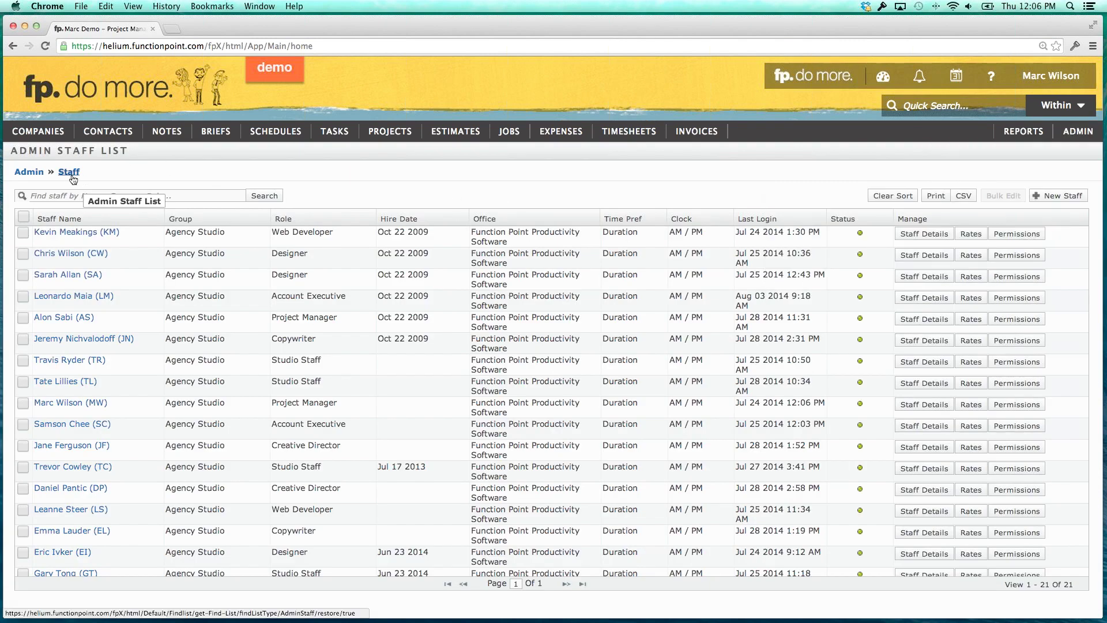
Look over the 21-member staff list and open the first staff member's permissions.
{"action": "mouse_move", "coordinate": [108, 131]}
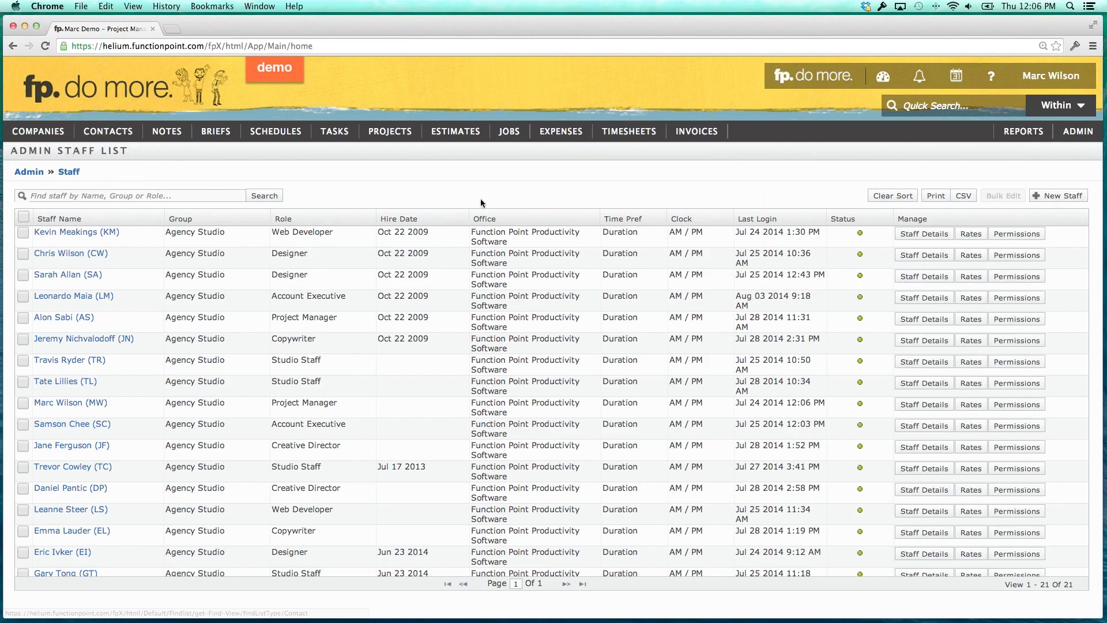
{"action": "left_click_drag", "start_coordinate": [476, 232], "coordinate": [499, 243]}
{"action": "left_click", "coordinate": [499, 243]}
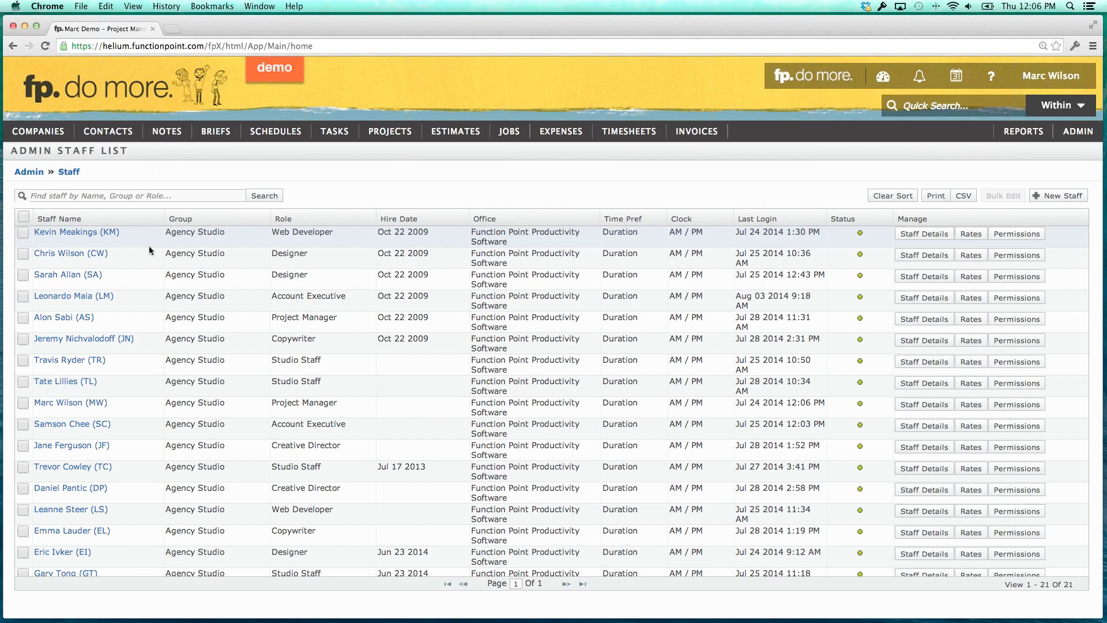
{"action": "scroll", "coordinate": [149, 246], "scroll_direction": "down", "scroll_amount": 2}
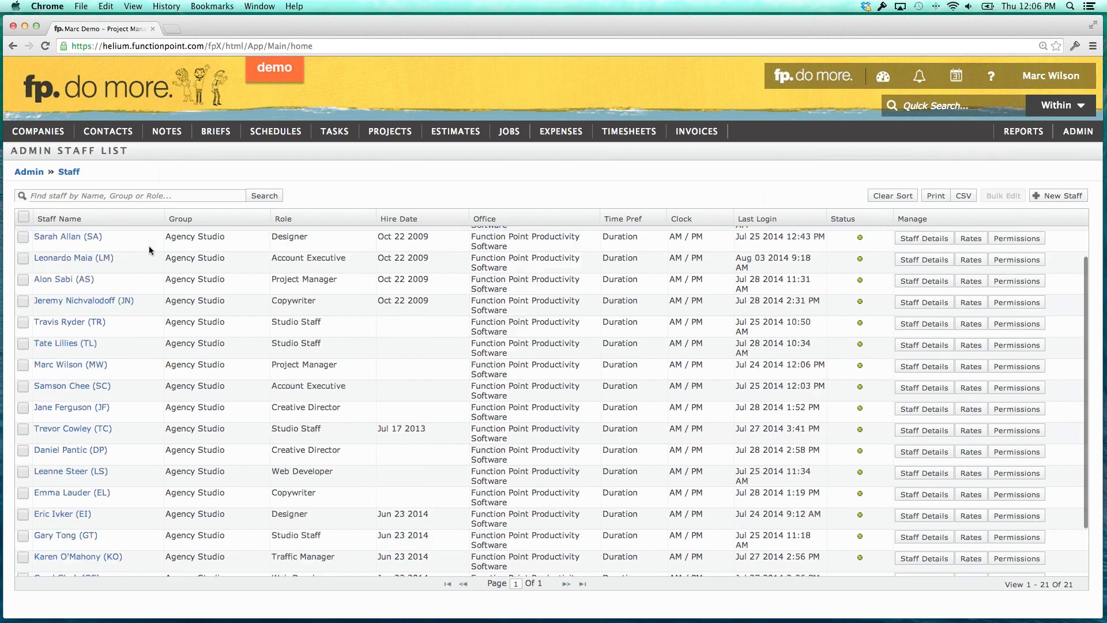
{"action": "scroll", "coordinate": [307, 249], "scroll_direction": "up", "scroll_amount": 2}
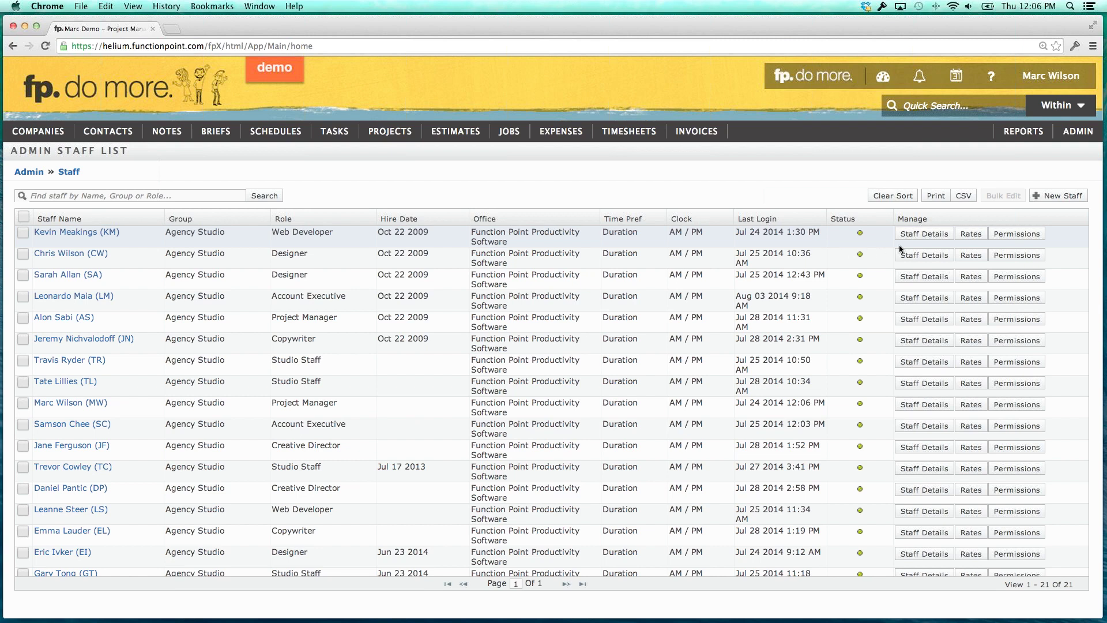
{"action": "left_click", "coordinate": [1008, 237]}
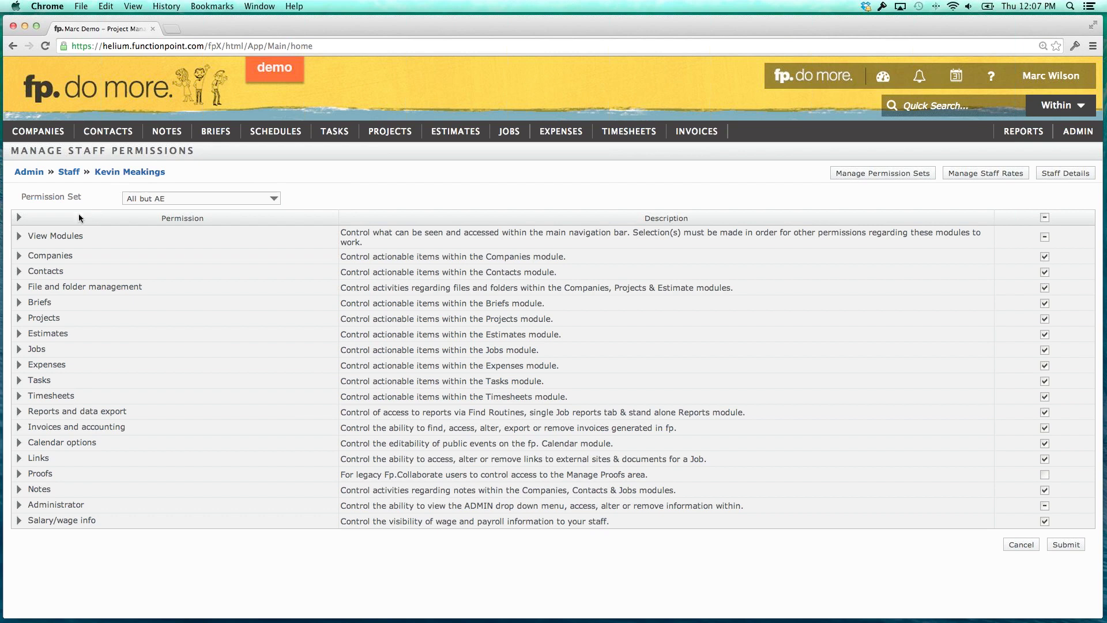
Inspect the View Modules and Companies permissions and the set list, keeping 'All but AE'.
{"action": "left_click", "coordinate": [19, 237]}
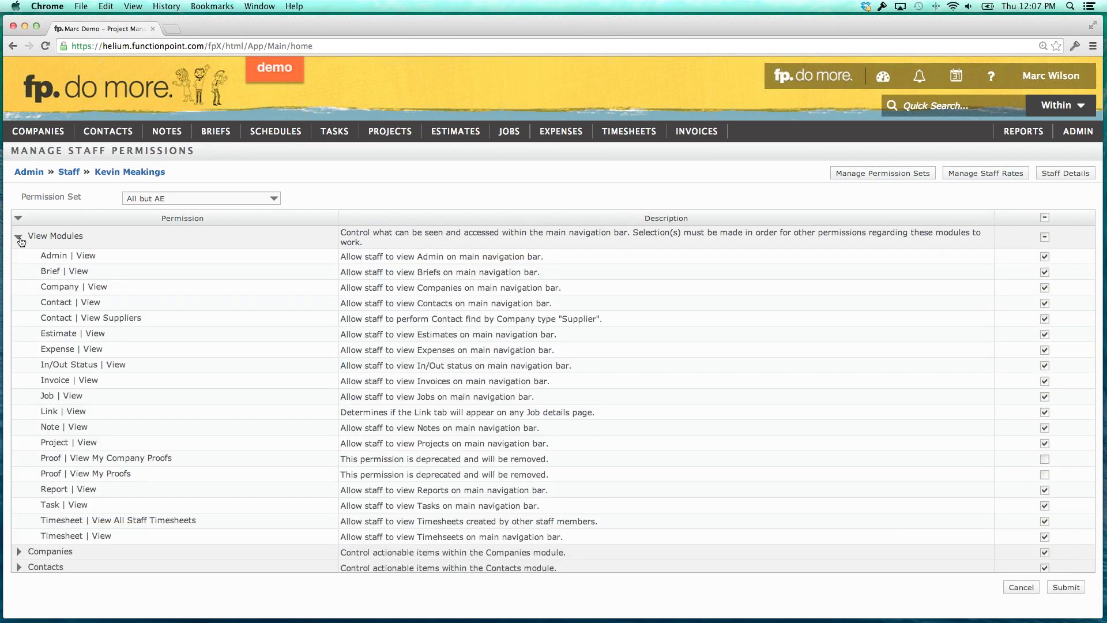
{"action": "left_click", "coordinate": [19, 238]}
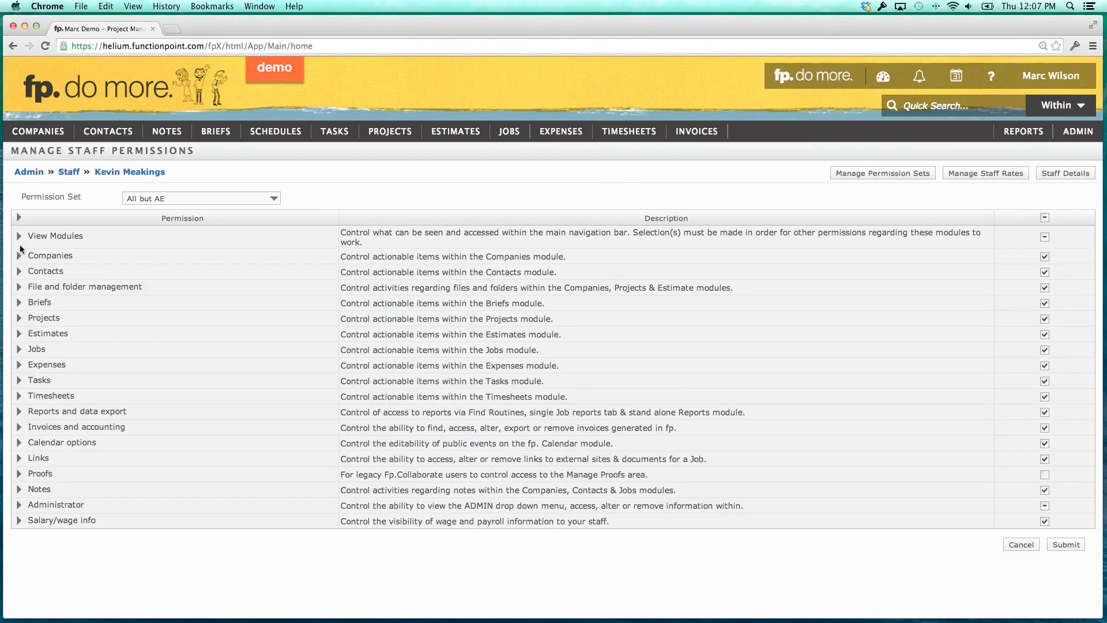
{"action": "left_click", "coordinate": [19, 256]}
{"action": "left_click", "coordinate": [20, 256]}
{"action": "left_click", "coordinate": [206, 198]}
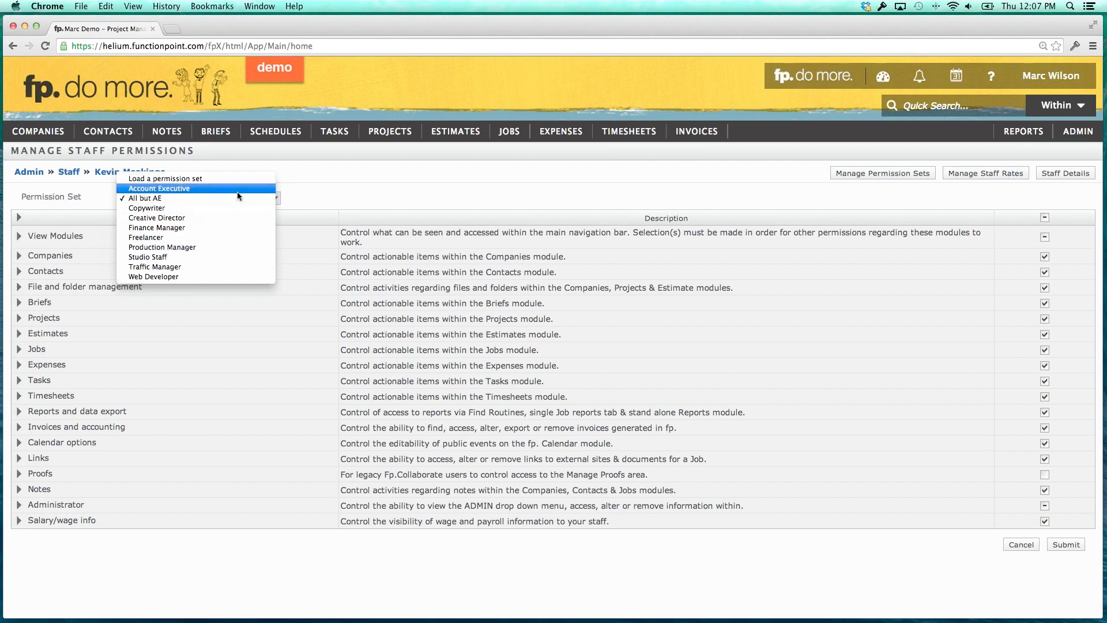
{"action": "left_click", "coordinate": [316, 167]}
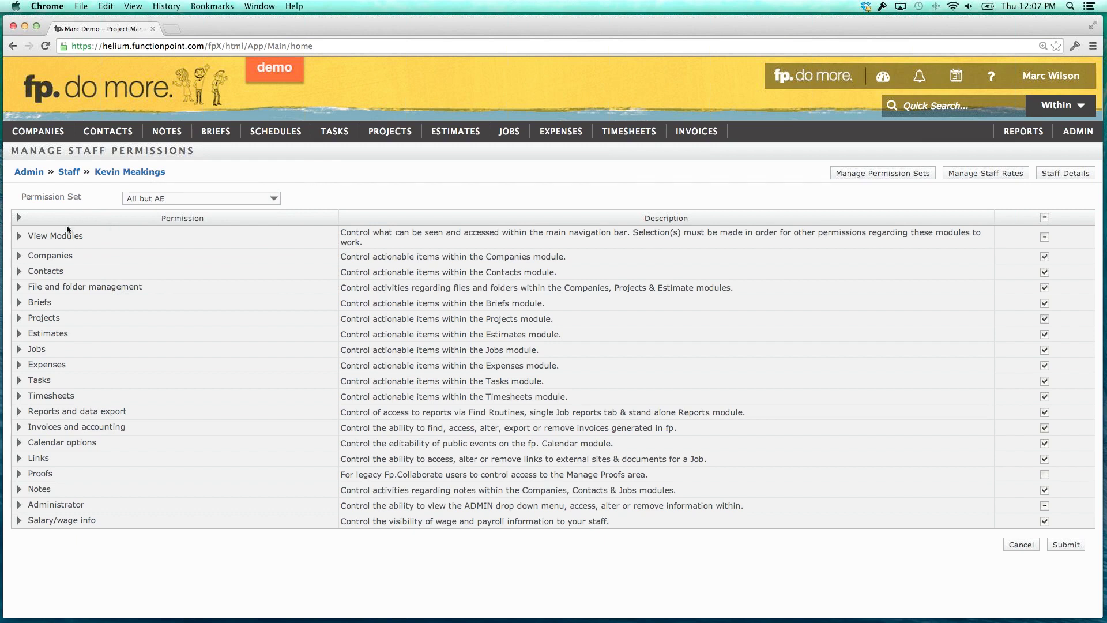
{"action": "left_click", "coordinate": [17, 243]}
{"action": "scroll", "coordinate": [56, 255], "scroll_direction": "down", "scroll_amount": 1}
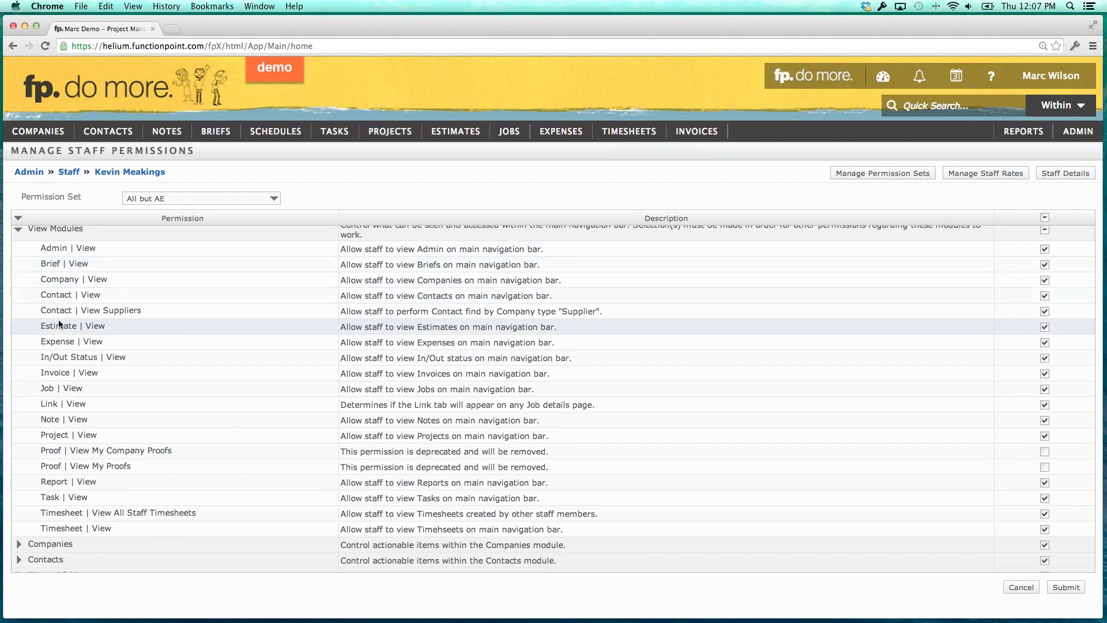
{"action": "scroll", "coordinate": [57, 319], "scroll_direction": "down", "scroll_amount": 1}
{"action": "scroll", "coordinate": [117, 322], "scroll_direction": "down", "scroll_amount": 1}
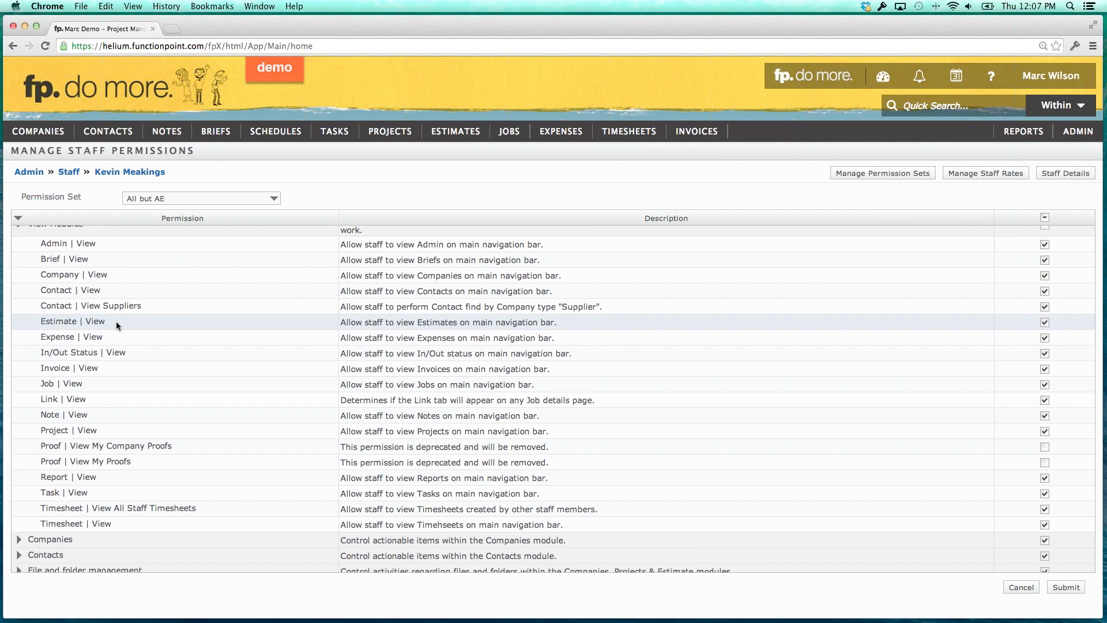
{"action": "mouse_move", "coordinate": [456, 134]}
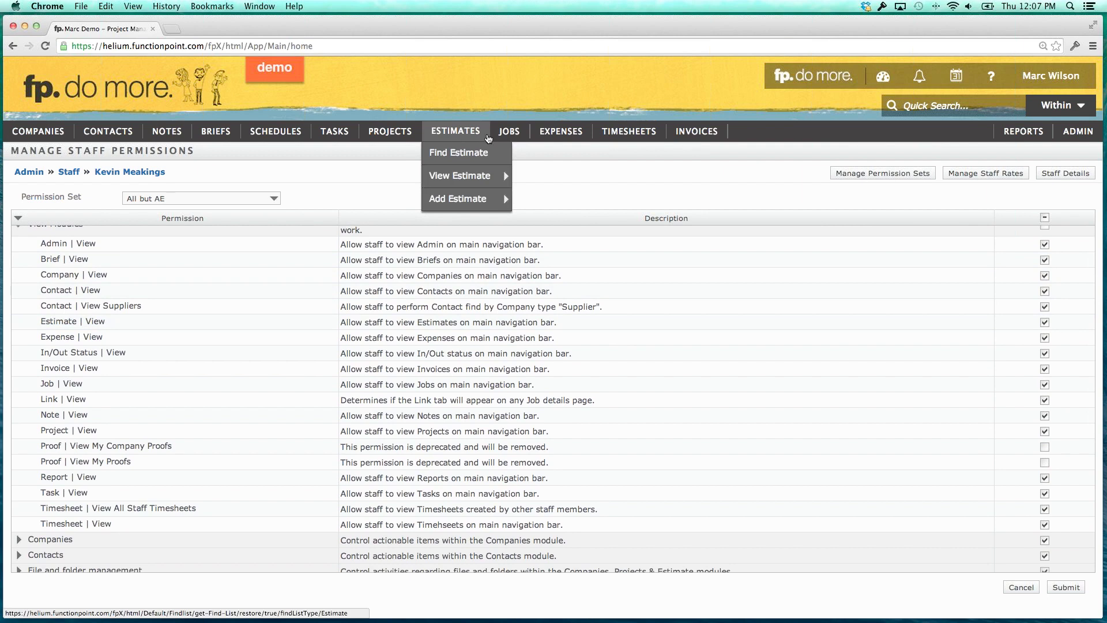
{"action": "mouse_move", "coordinate": [491, 134]}
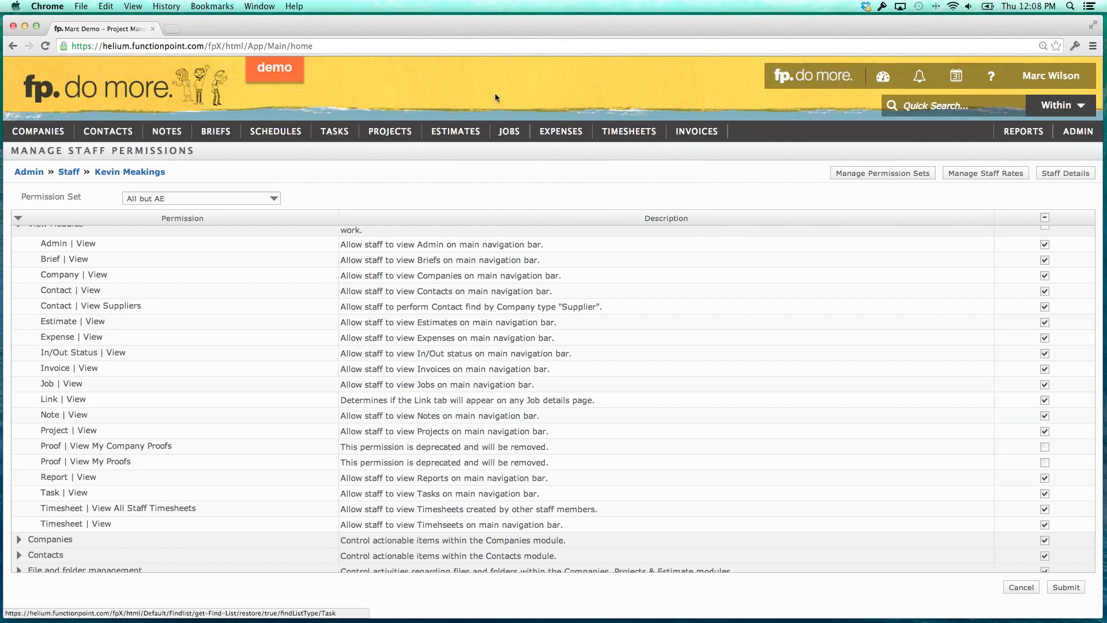
{"action": "mouse_move", "coordinate": [626, 132]}
{"action": "scroll", "coordinate": [485, 260], "scroll_direction": "up", "scroll_amount": 1}
{"action": "scroll", "coordinate": [486, 262], "scroll_direction": "up", "scroll_amount": 1}
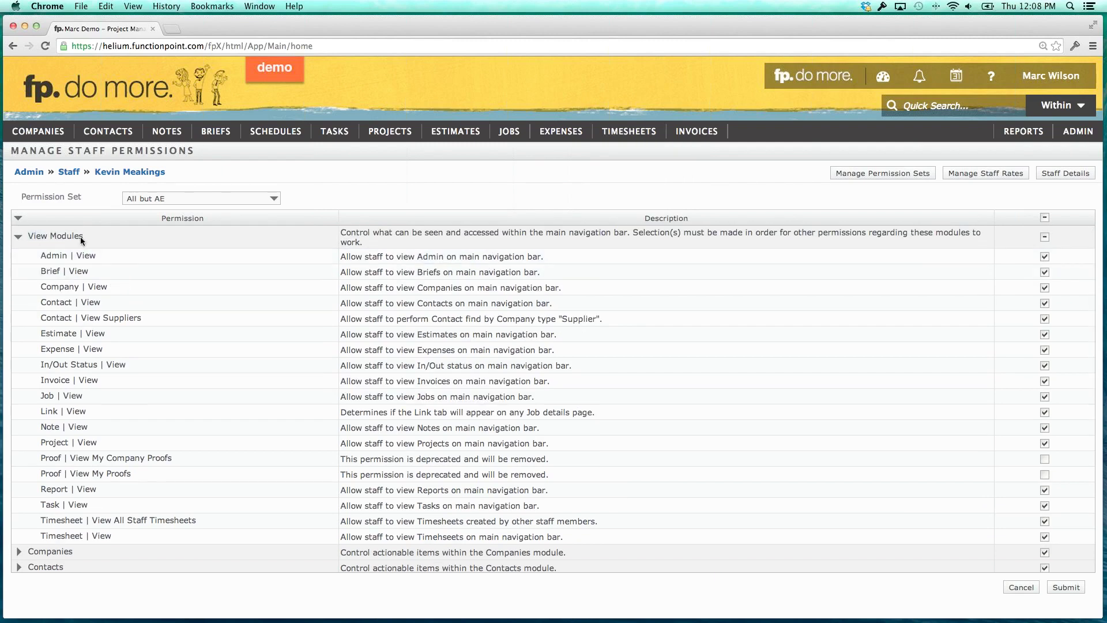
{"action": "mouse_move", "coordinate": [104, 136]}
{"action": "left_click", "coordinate": [16, 239]}
{"action": "left_click", "coordinate": [19, 240]}
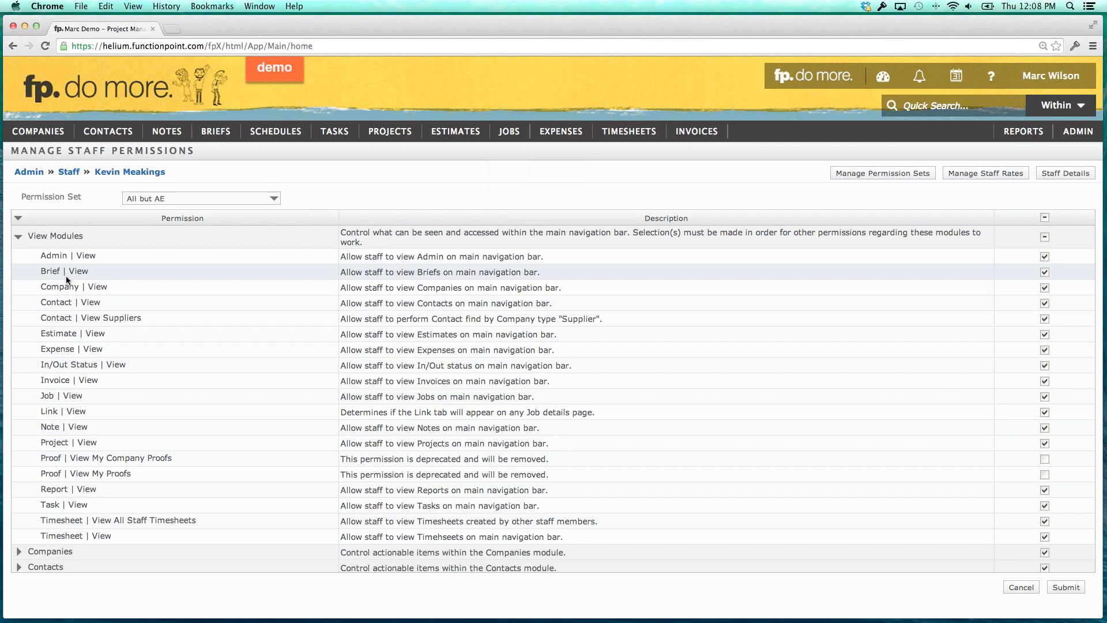
Review the Administrator permissions, then show the ADMIN > Rate And Staff Management submenu.
{"action": "left_click", "coordinate": [18, 236]}
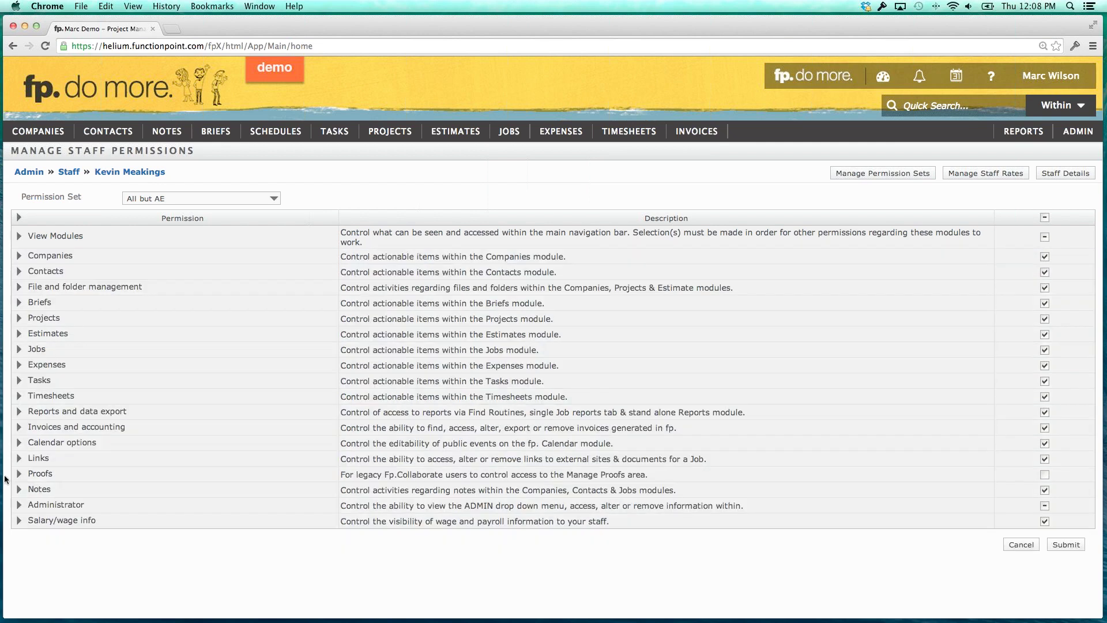
{"action": "left_click", "coordinate": [19, 505]}
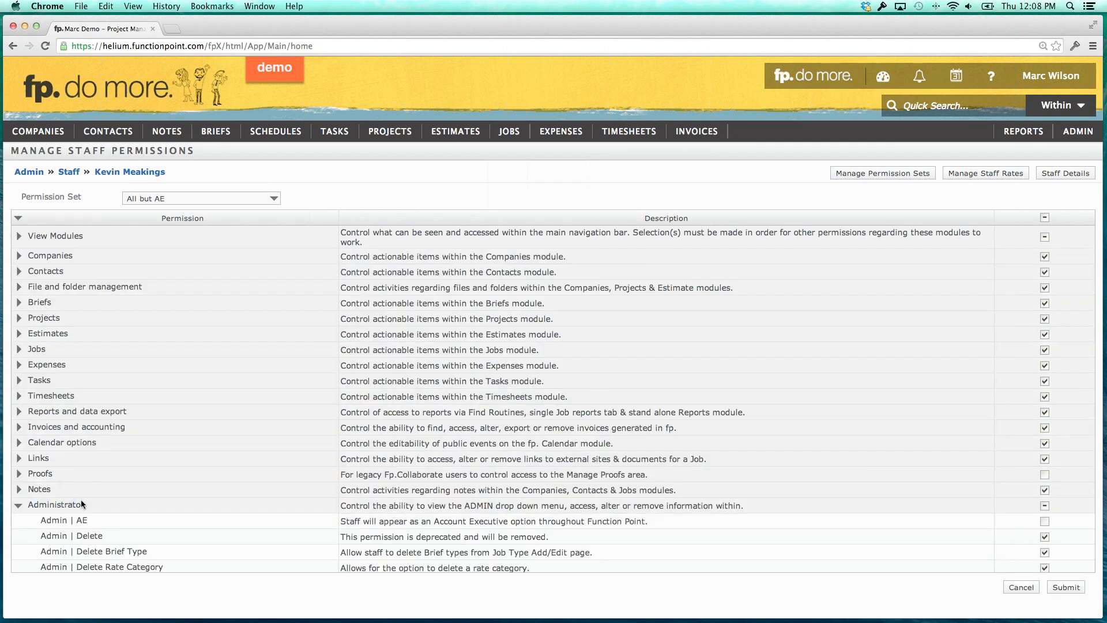
{"action": "scroll", "coordinate": [81, 502], "scroll_direction": "down", "scroll_amount": 15}
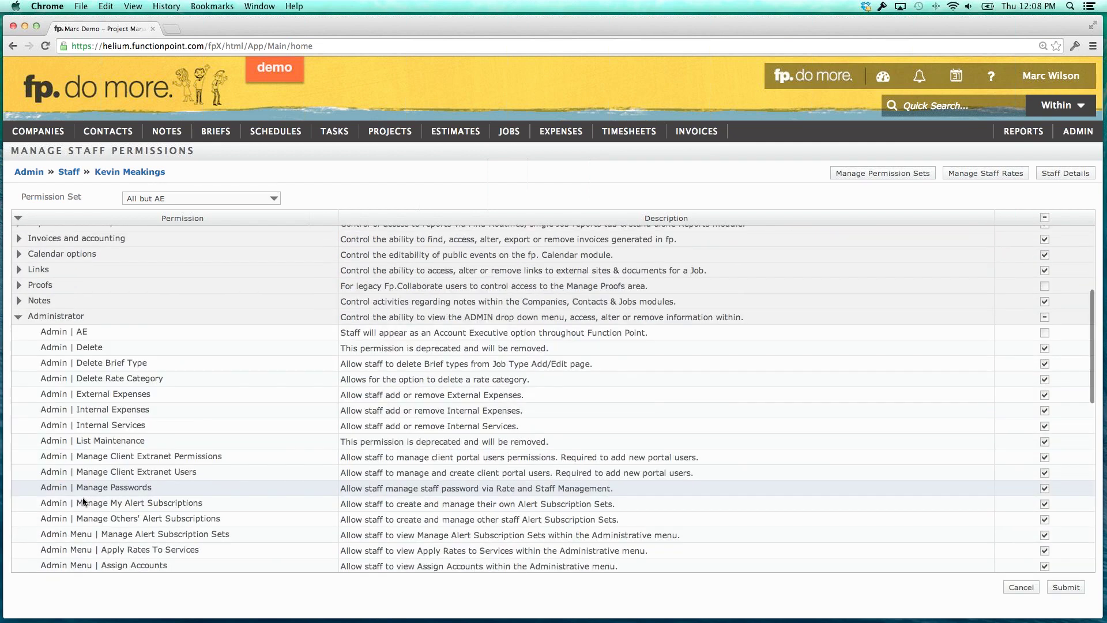
{"action": "scroll", "coordinate": [82, 498], "scroll_direction": "up", "scroll_amount": 10}
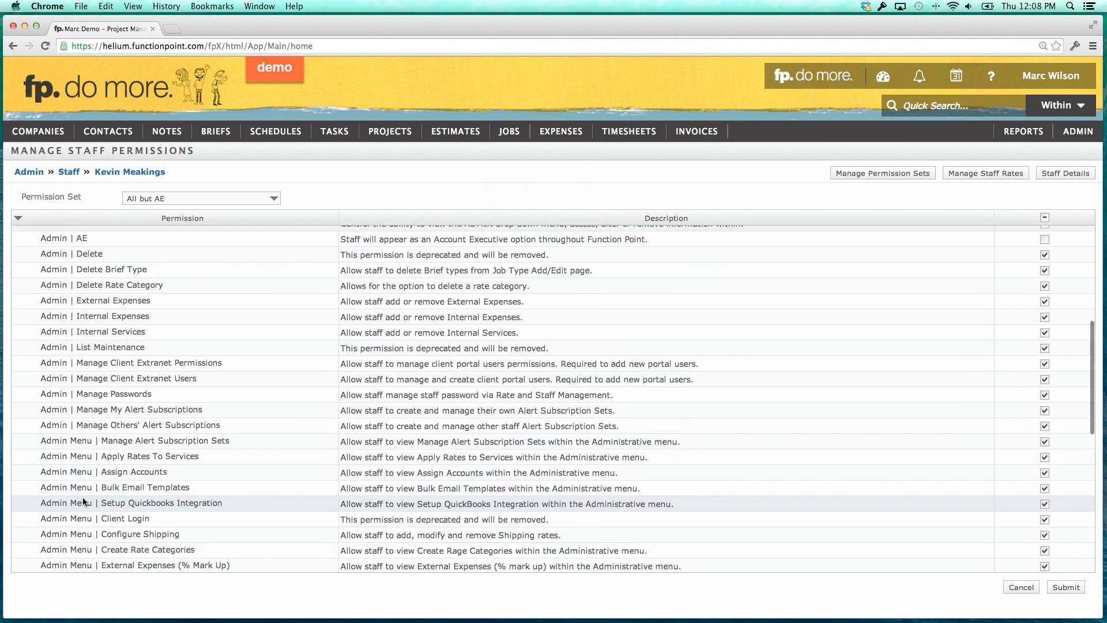
{"action": "left_click", "coordinate": [18, 338]}
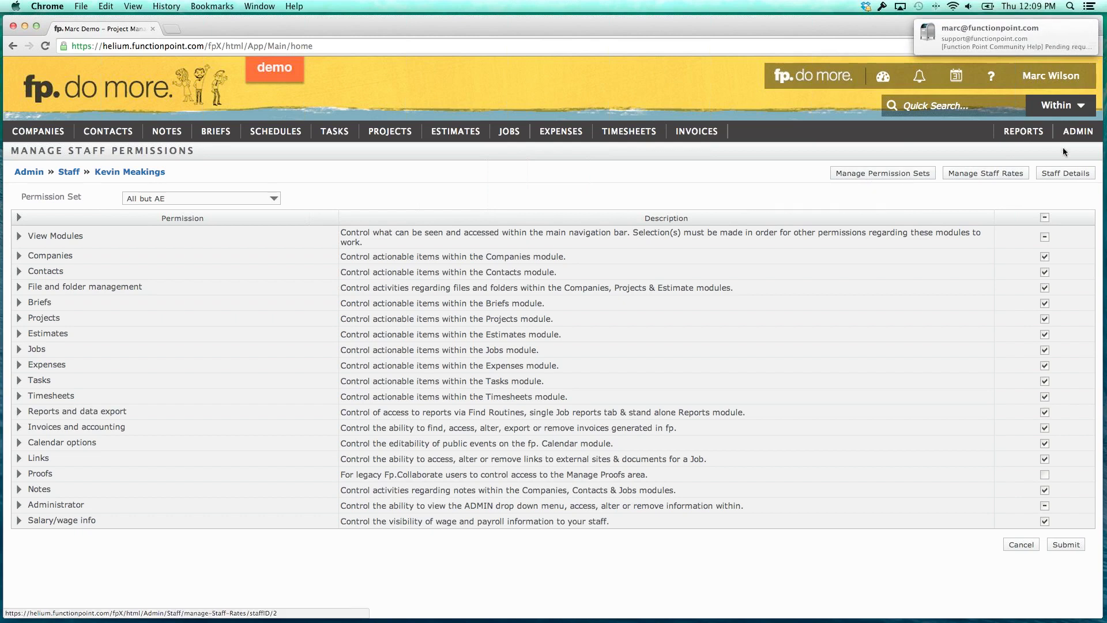
{"action": "mouse_move", "coordinate": [1073, 141]}
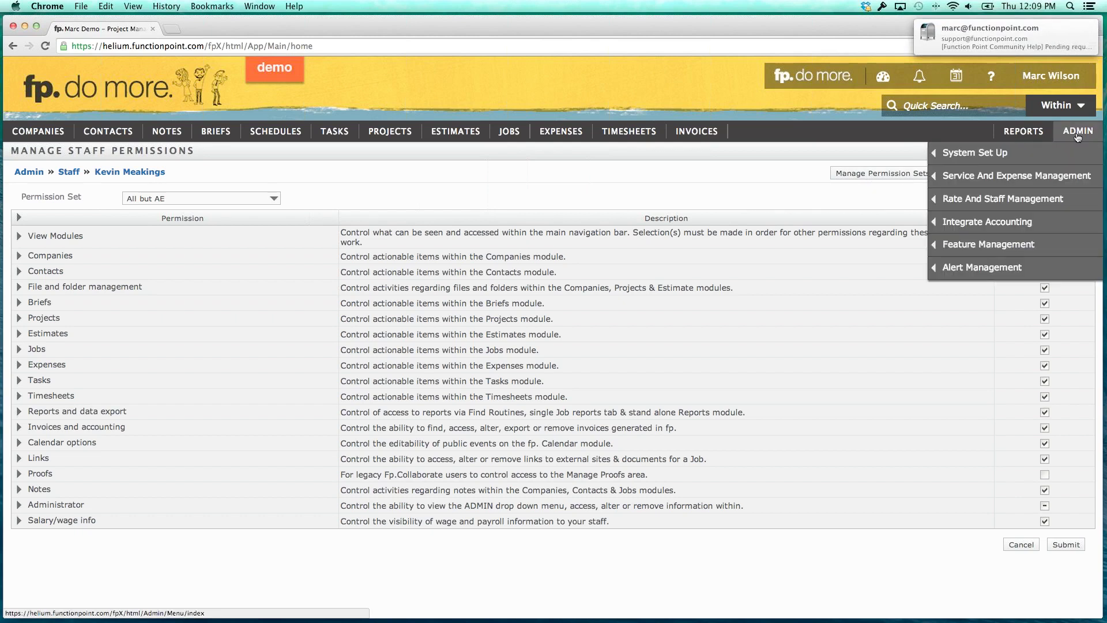
{"action": "mouse_move", "coordinate": [996, 200]}
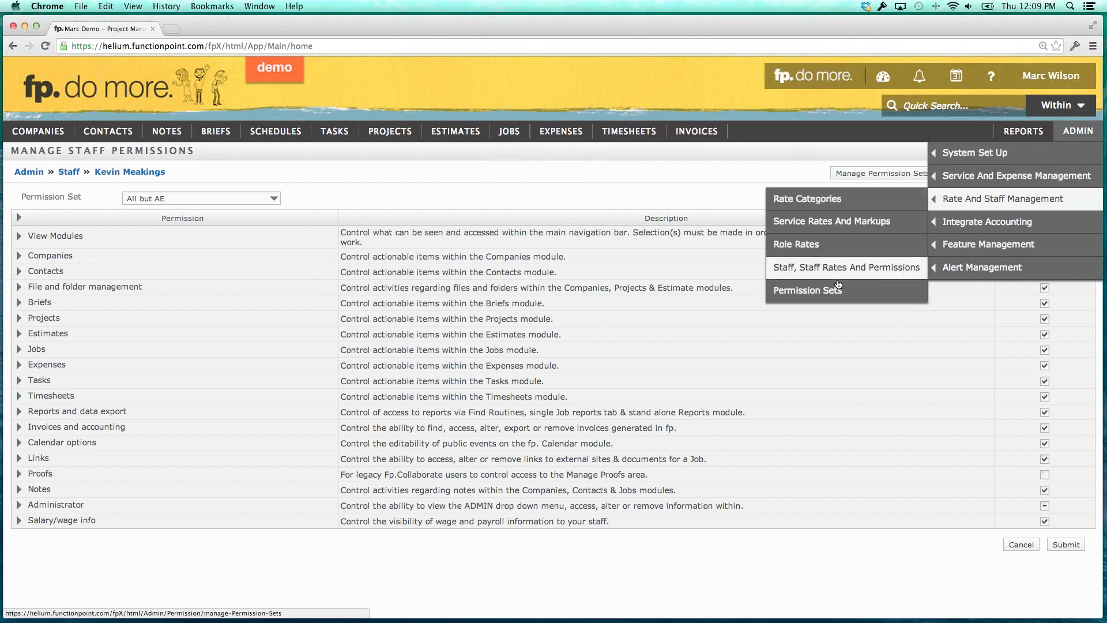
In Manage Permission Sets, load the 'All but AE' permission set.
{"action": "left_click", "coordinate": [813, 295]}
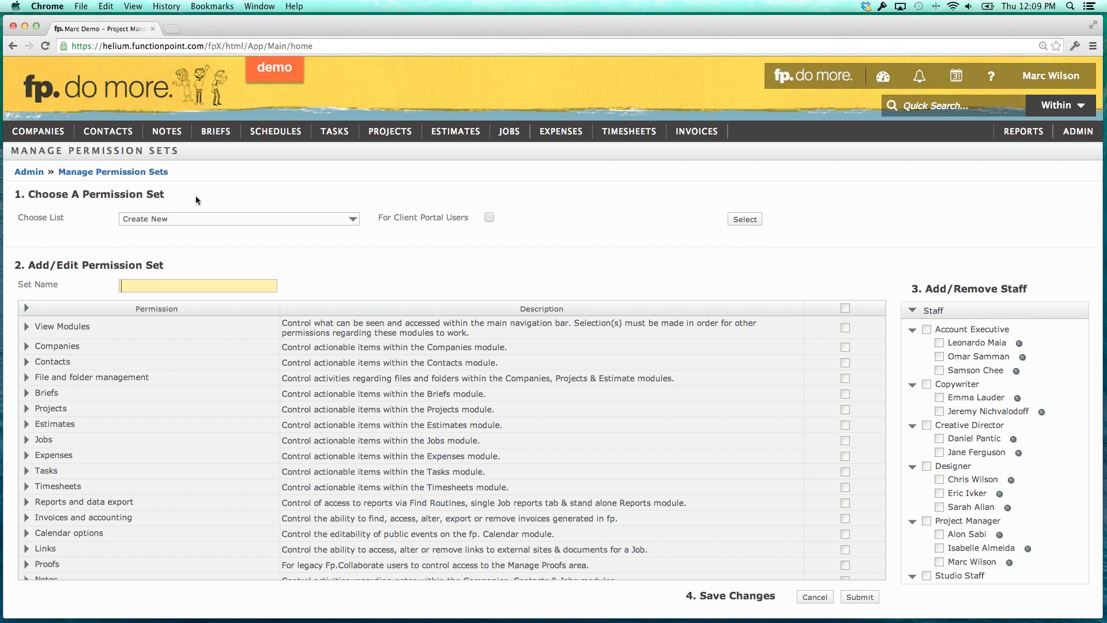
{"action": "left_click", "coordinate": [228, 218]}
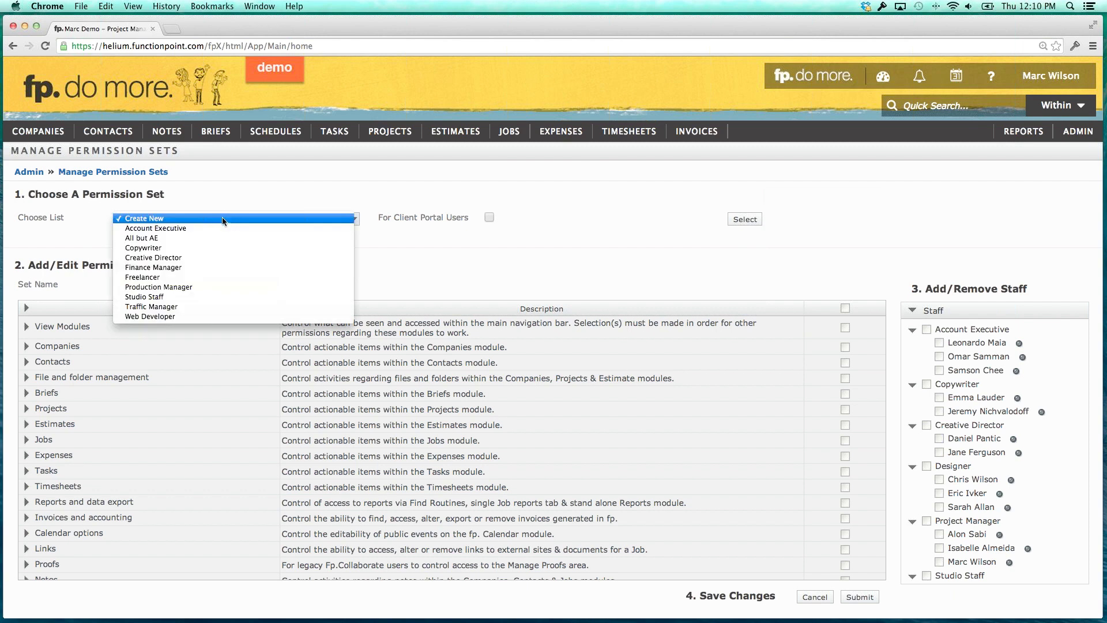
{"action": "left_click", "coordinate": [140, 238]}
{"action": "left_click", "coordinate": [388, 222]}
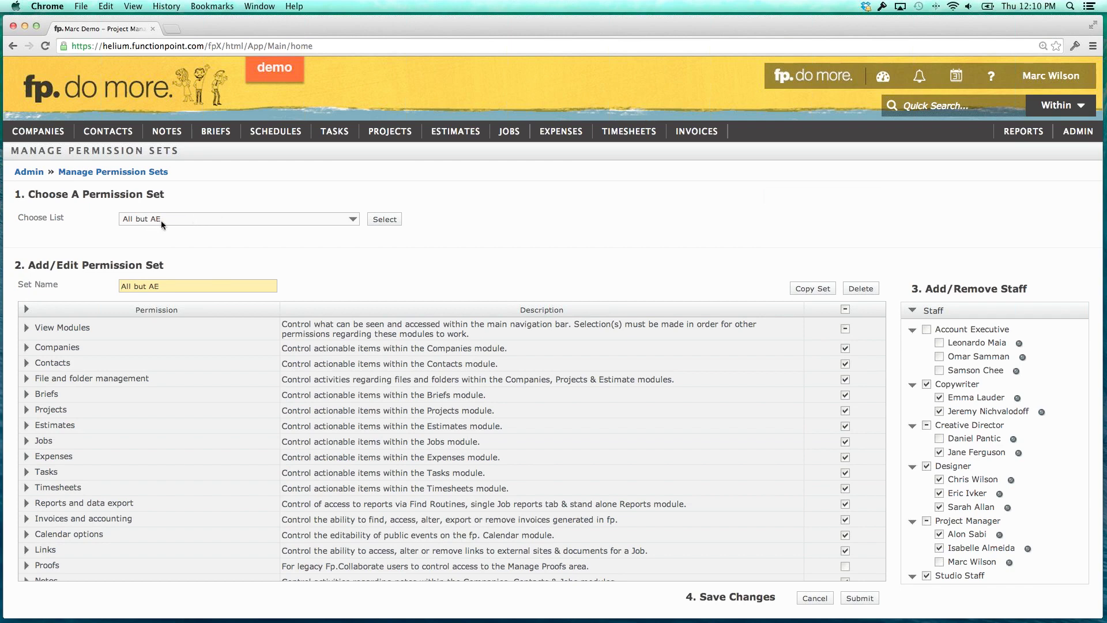
{"action": "left_click", "coordinate": [341, 220]}
{"action": "left_click", "coordinate": [391, 197]}
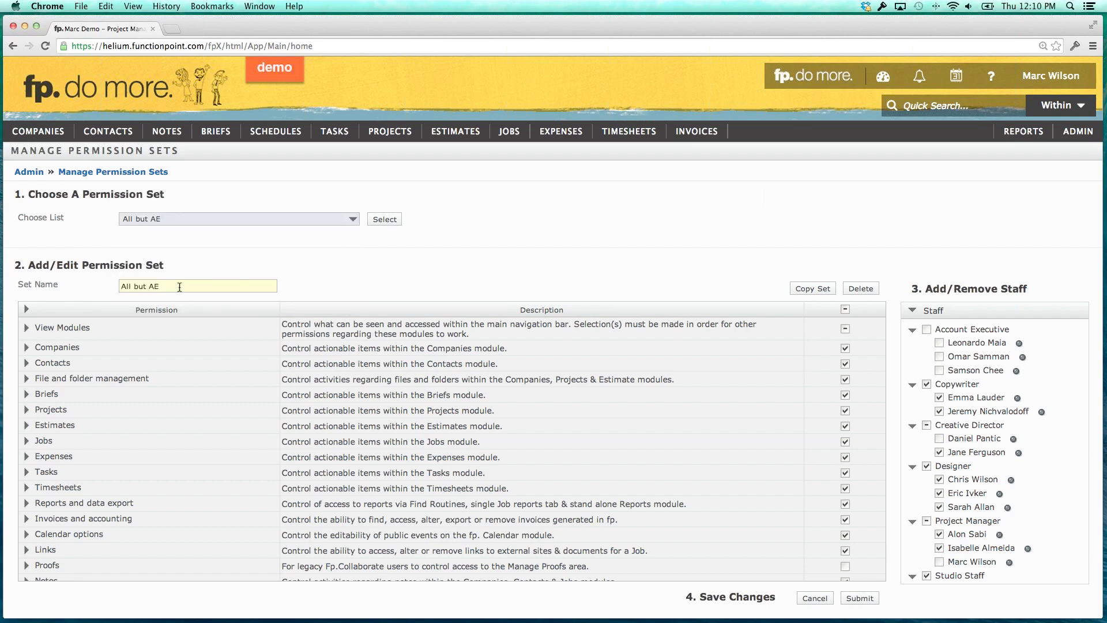
{"action": "left_click_drag", "start_coordinate": [179, 287], "coordinate": [115, 285]}
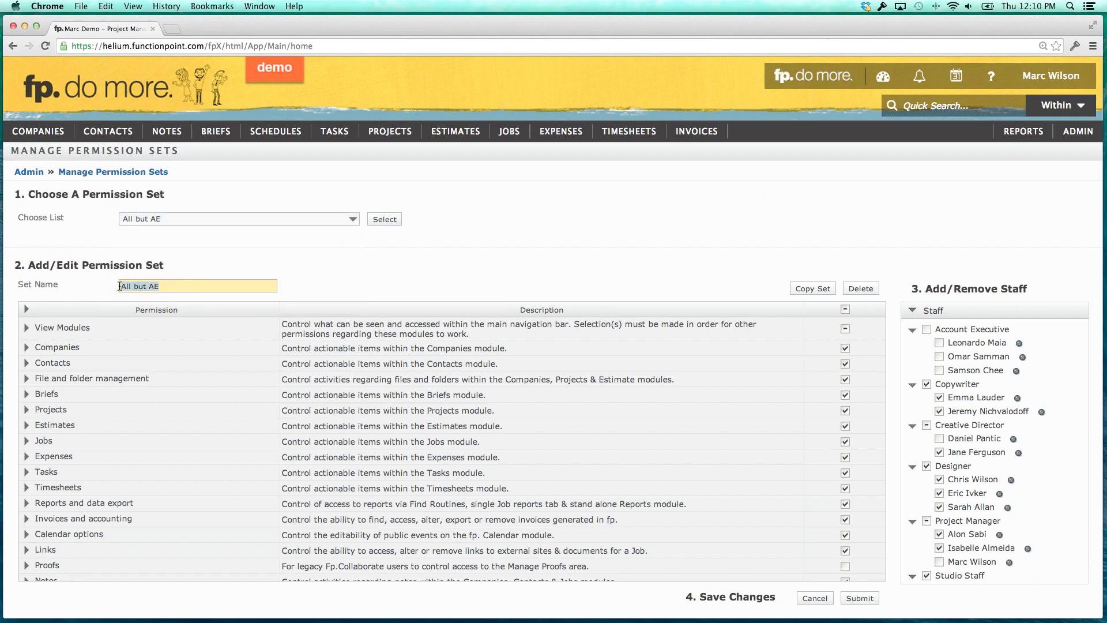
{"action": "left_click", "coordinate": [119, 287]}
{"action": "scroll", "coordinate": [98, 325], "scroll_direction": "down", "scroll_amount": 2}
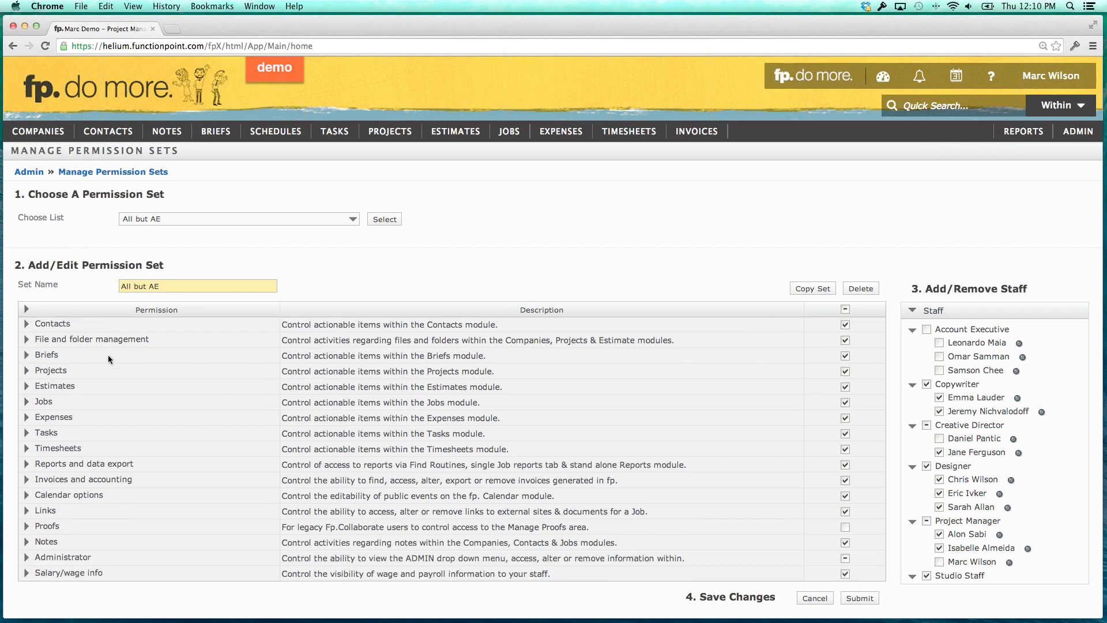
{"action": "left_click_drag", "start_coordinate": [286, 530], "coordinate": [316, 529]}
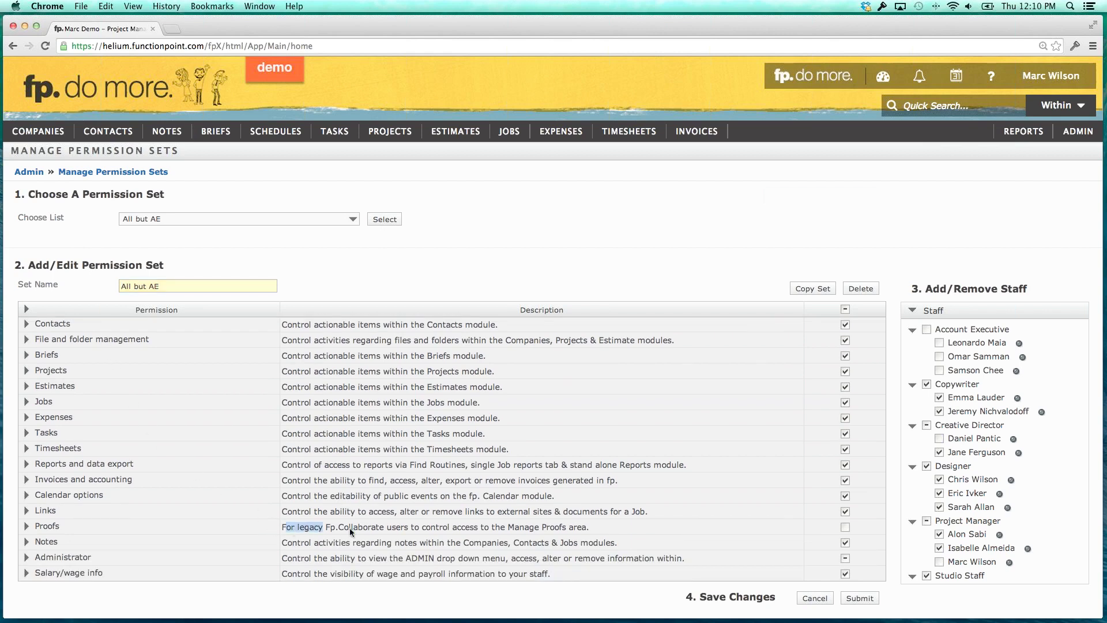
{"action": "left_click", "coordinate": [316, 528]}
{"action": "left_click_drag", "start_coordinate": [36, 527], "coordinate": [62, 528]}
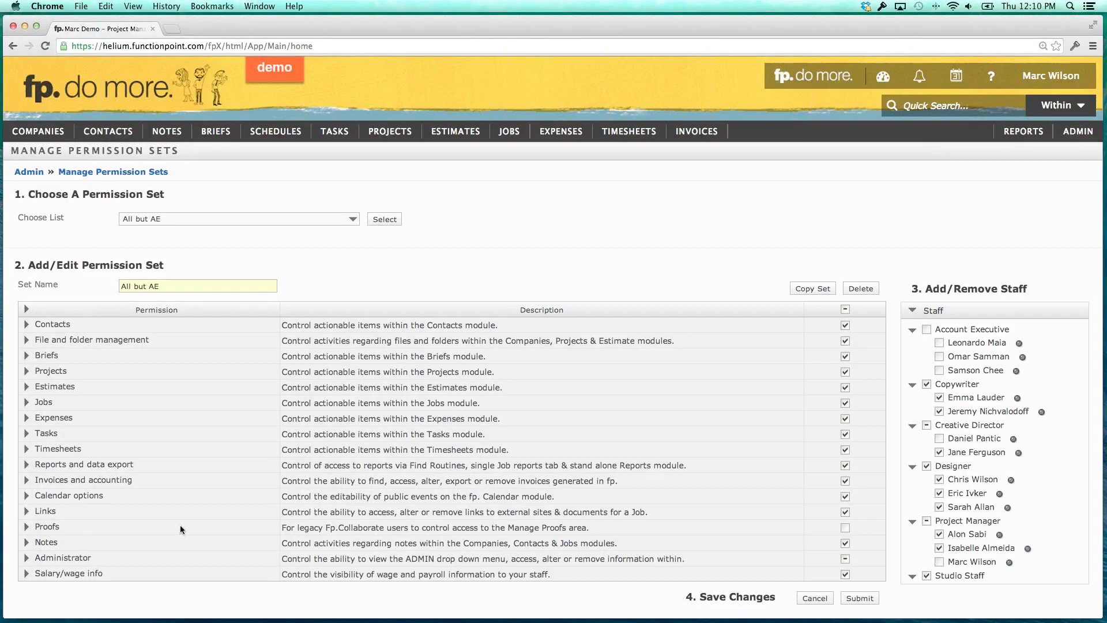
{"action": "scroll", "coordinate": [180, 524], "scroll_direction": "down", "scroll_amount": 1}
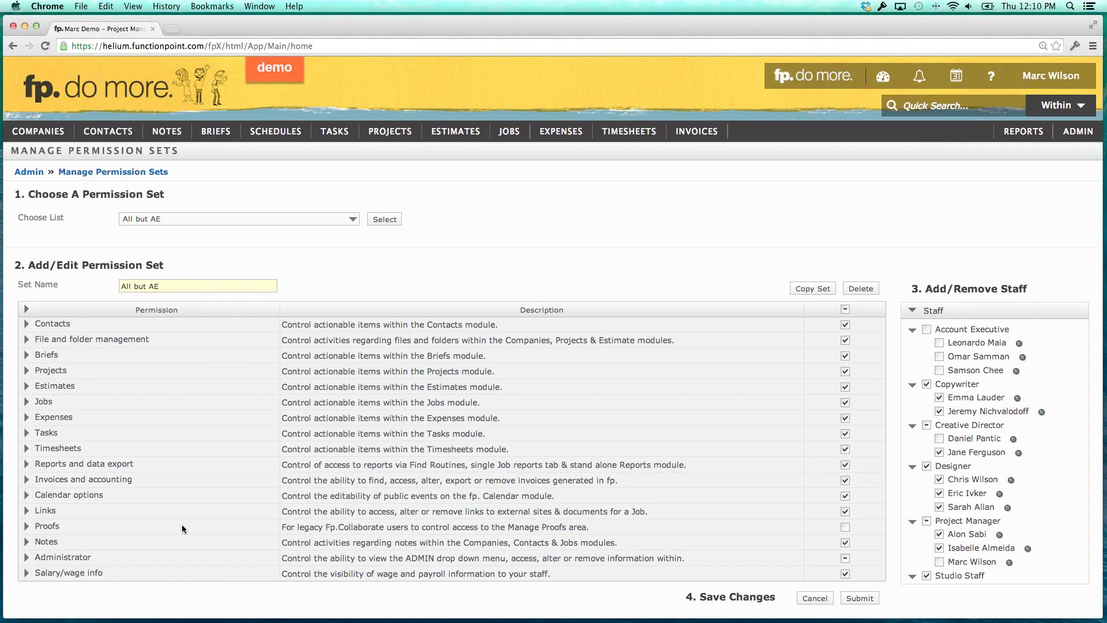
{"action": "scroll", "coordinate": [179, 524], "scroll_direction": "up", "scroll_amount": 1}
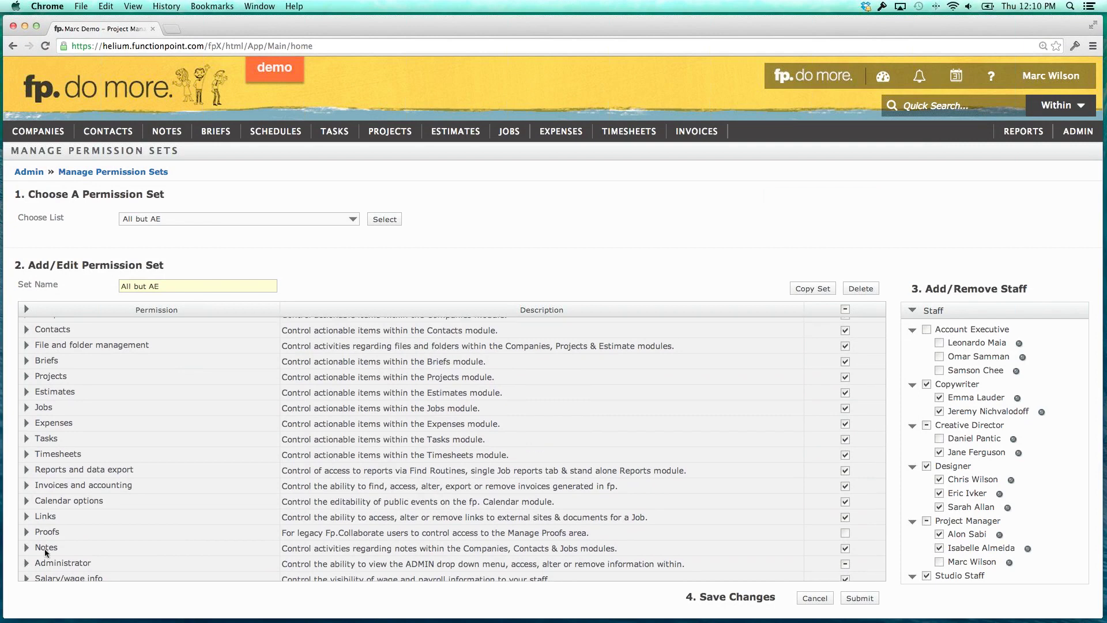
{"action": "left_click", "coordinate": [58, 564]}
{"action": "scroll", "coordinate": [61, 507], "scroll_direction": "down", "scroll_amount": 5}
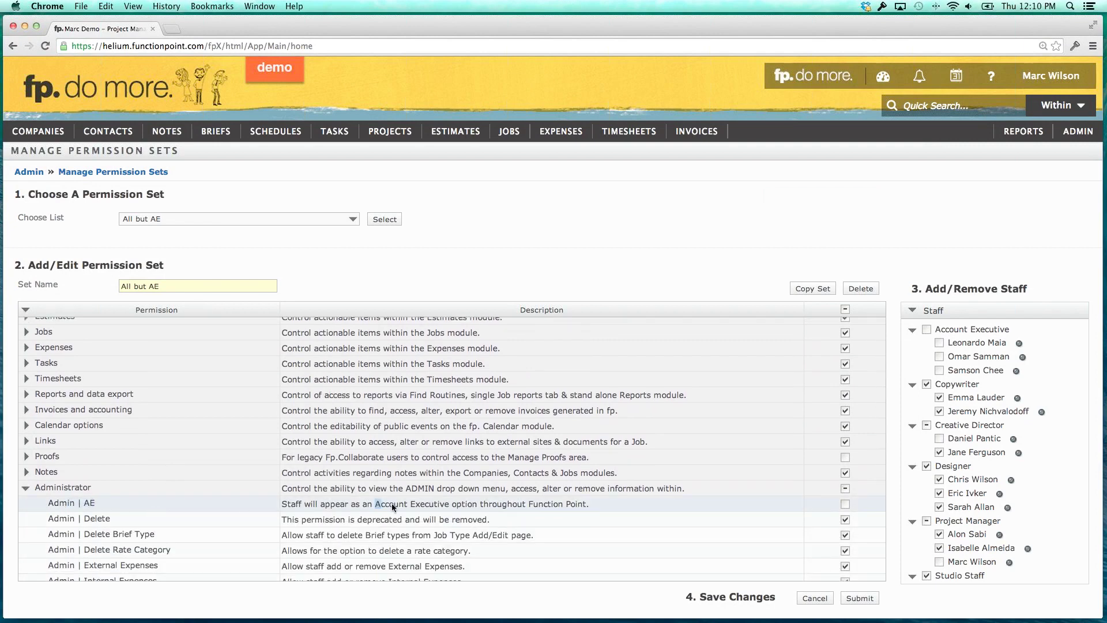
{"action": "left_click", "coordinate": [450, 506]}
{"action": "left_click", "coordinate": [25, 487]}
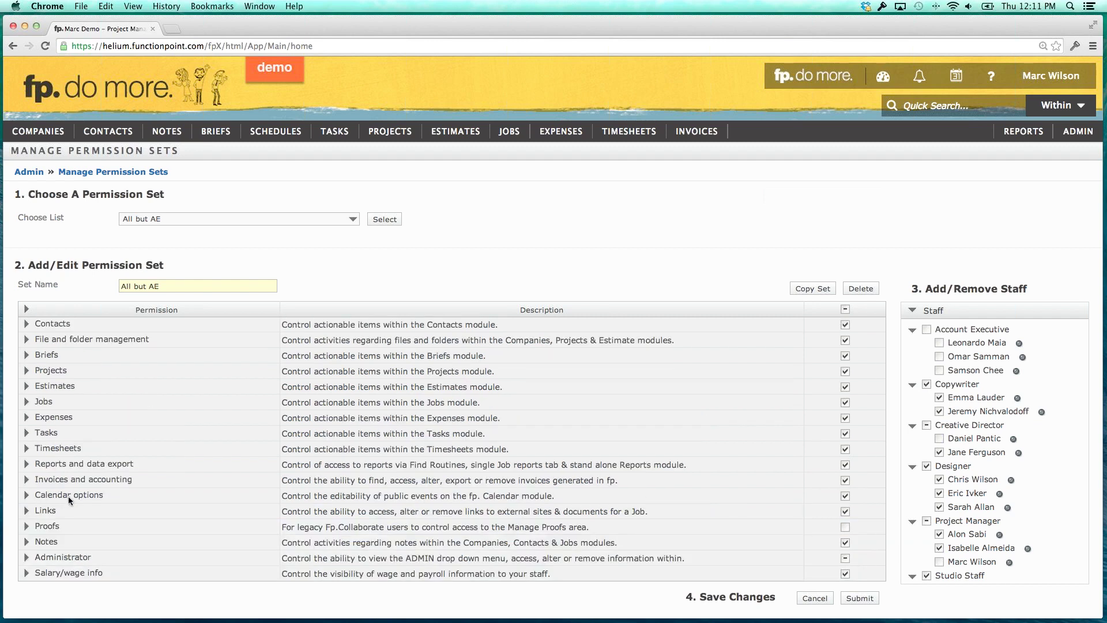
{"action": "scroll", "coordinate": [68, 496], "scroll_direction": "up", "scroll_amount": 3}
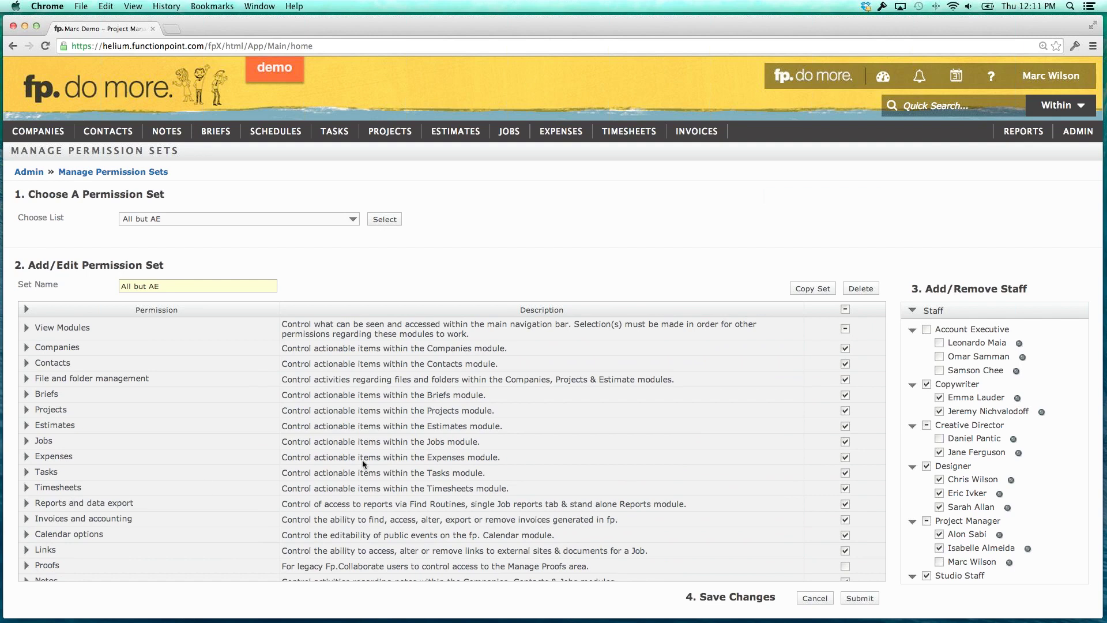
In Add/Remove Staff, add the second Creative Director to All but AE and drop the first Copywriter.
{"action": "left_click_drag", "start_coordinate": [932, 289], "coordinate": [1012, 286]}
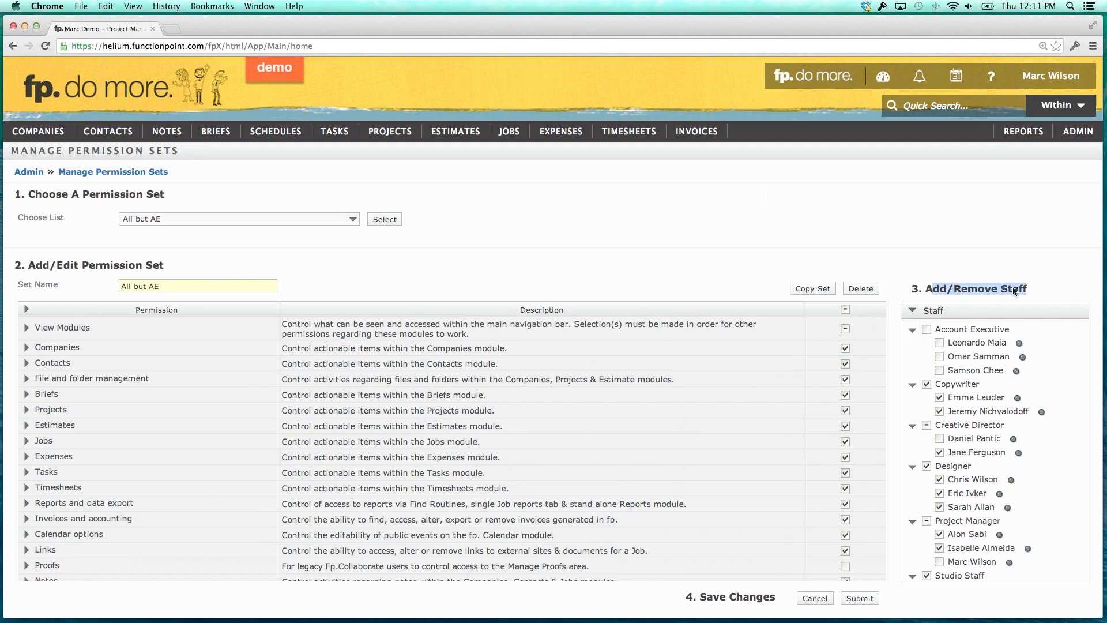
{"action": "left_click", "coordinate": [998, 295]}
{"action": "scroll", "coordinate": [957, 397], "scroll_direction": "down", "scroll_amount": 3}
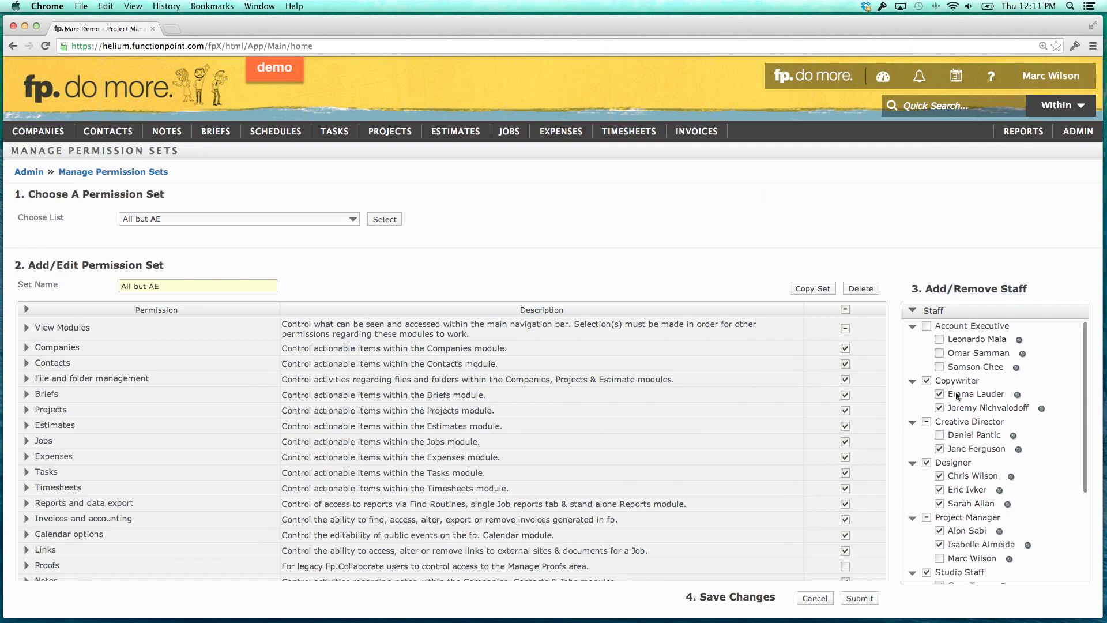
{"action": "scroll", "coordinate": [959, 405], "scroll_direction": "down", "scroll_amount": 2}
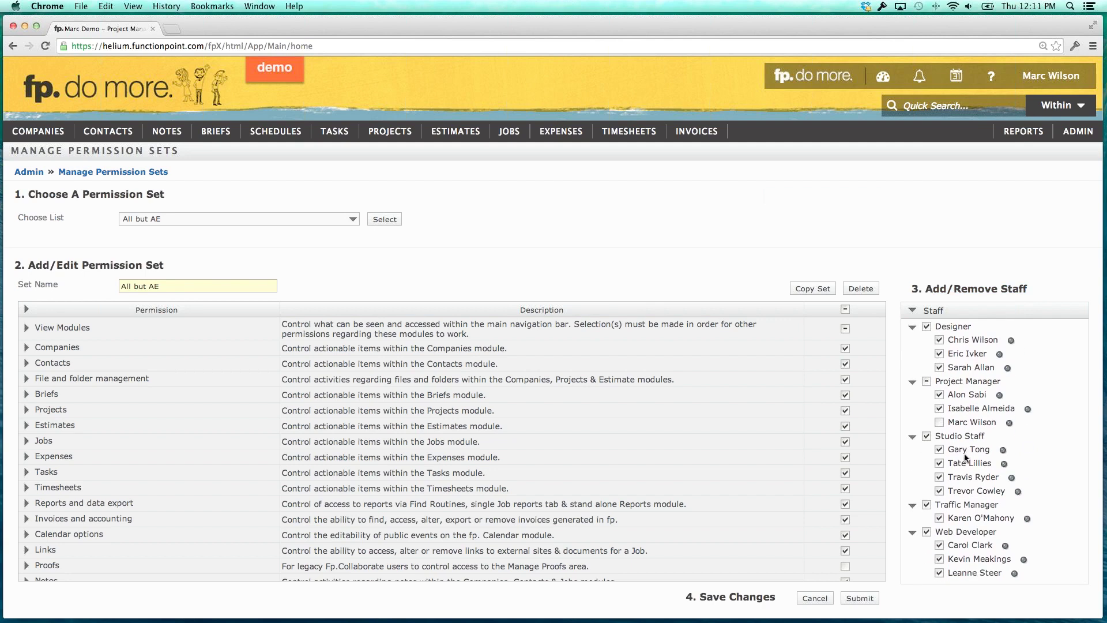
{"action": "scroll", "coordinate": [967, 455], "scroll_direction": "up", "scroll_amount": 1}
{"action": "scroll", "coordinate": [965, 454], "scroll_direction": "up", "scroll_amount": 5}
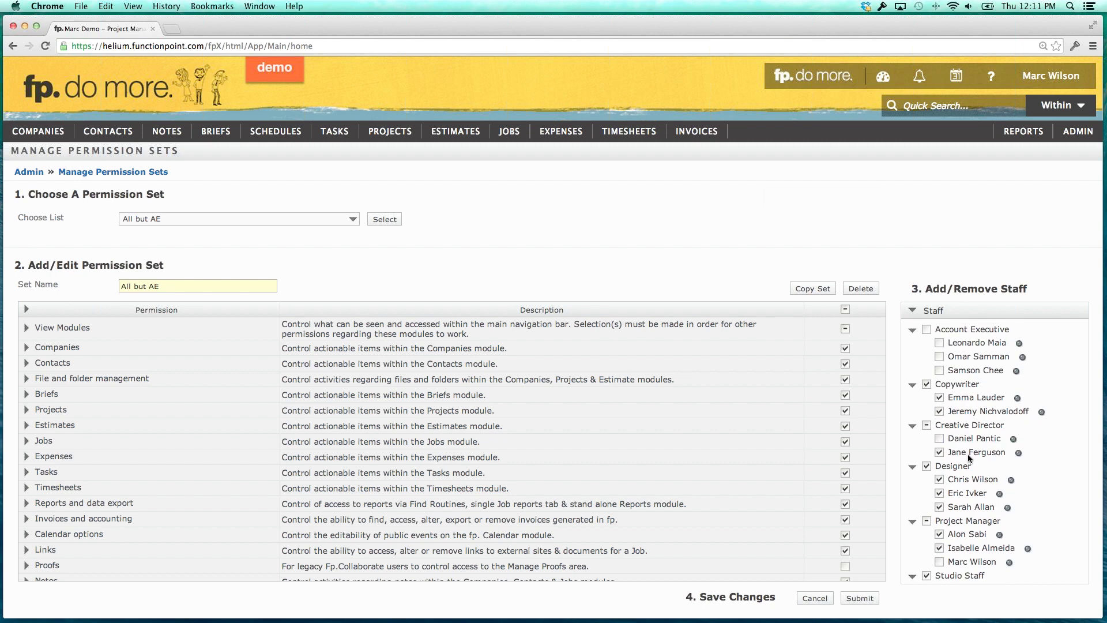
{"action": "scroll", "coordinate": [968, 457], "scroll_direction": "down", "scroll_amount": 1}
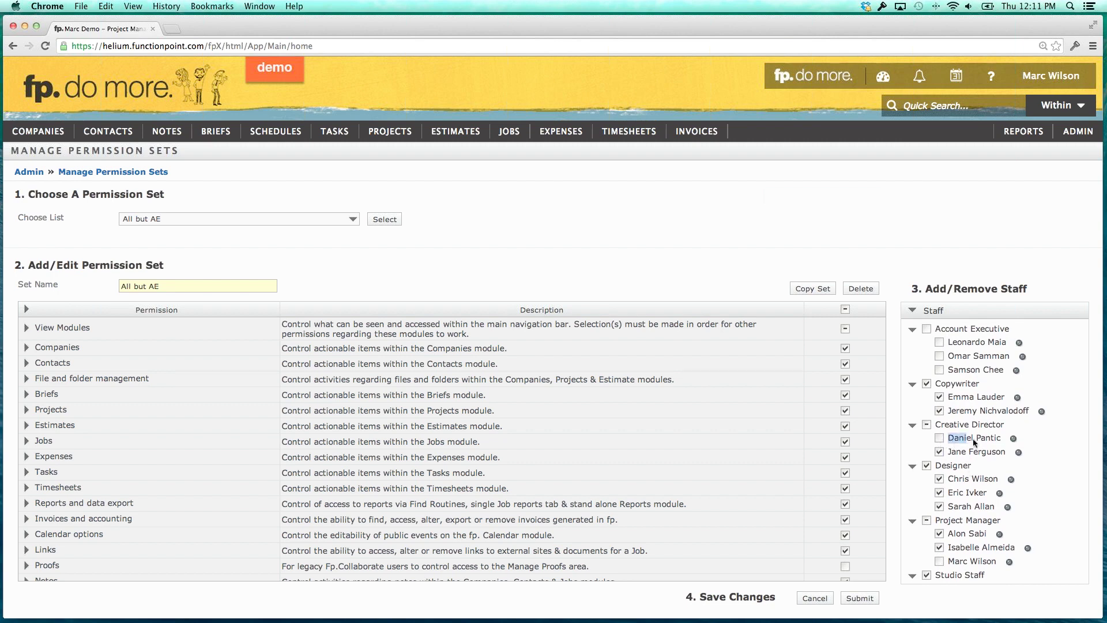
{"action": "left_click_drag", "start_coordinate": [973, 438], "coordinate": [987, 438]}
{"action": "left_click", "coordinate": [960, 441]}
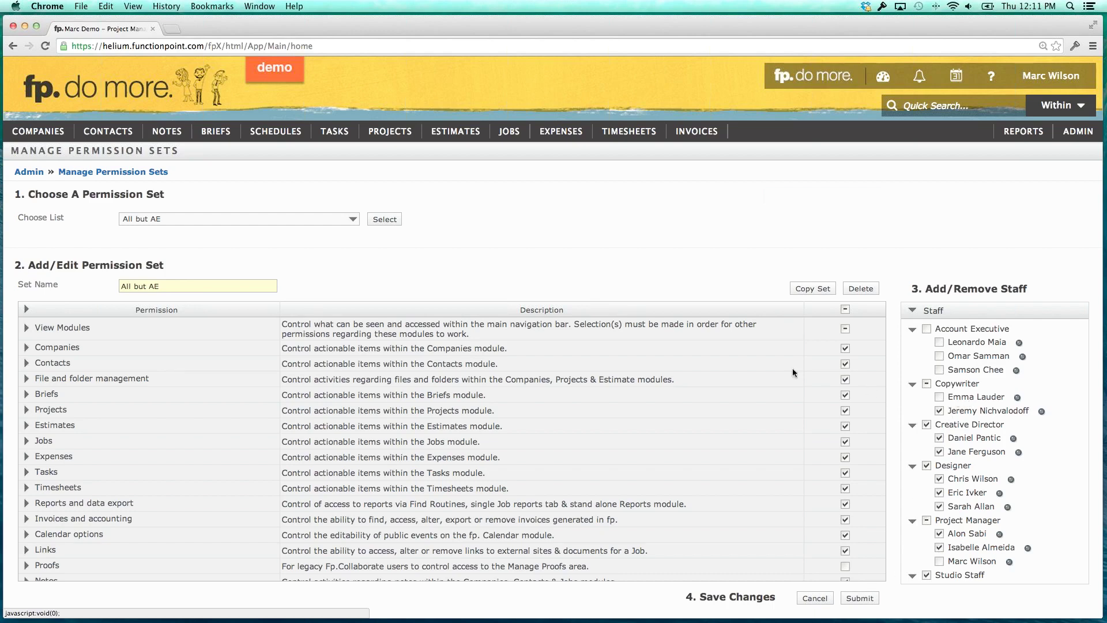
{"action": "left_click", "coordinate": [338, 218]}
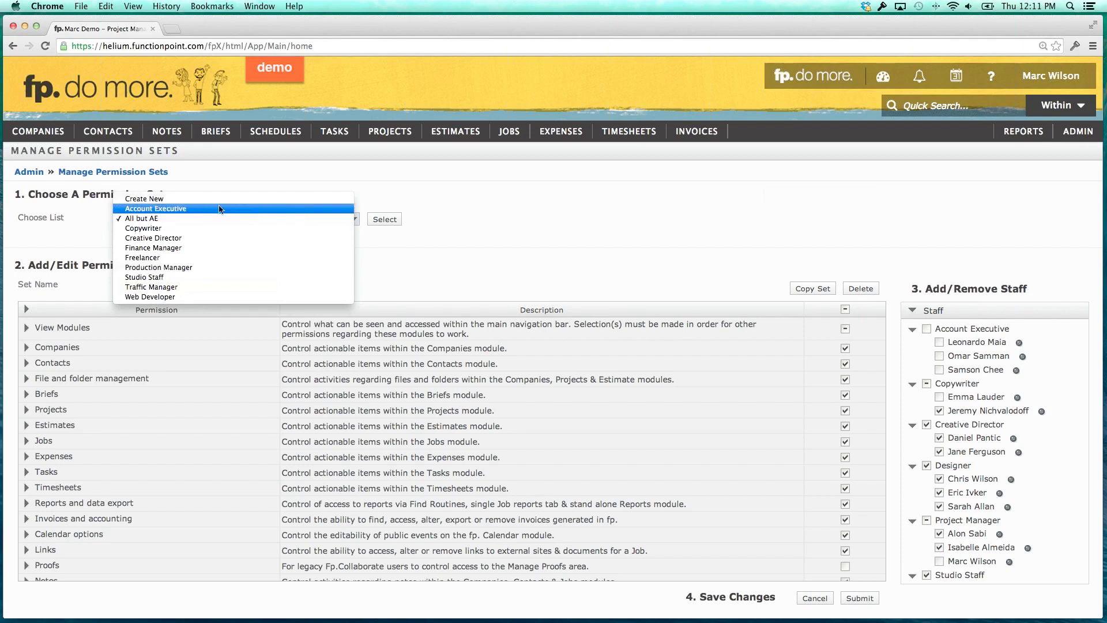
Load the Traffic Manager permission set and review its permissions table.
{"action": "left_click", "coordinate": [164, 288]}
{"action": "left_click", "coordinate": [385, 223]}
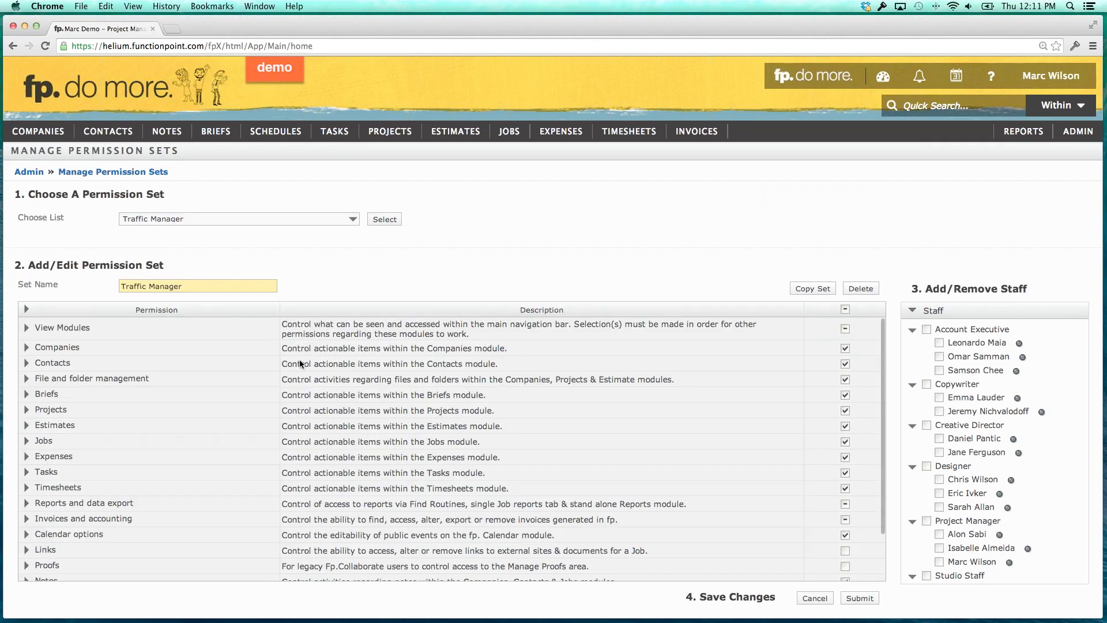
{"action": "scroll", "coordinate": [296, 367], "scroll_direction": "down", "scroll_amount": 3}
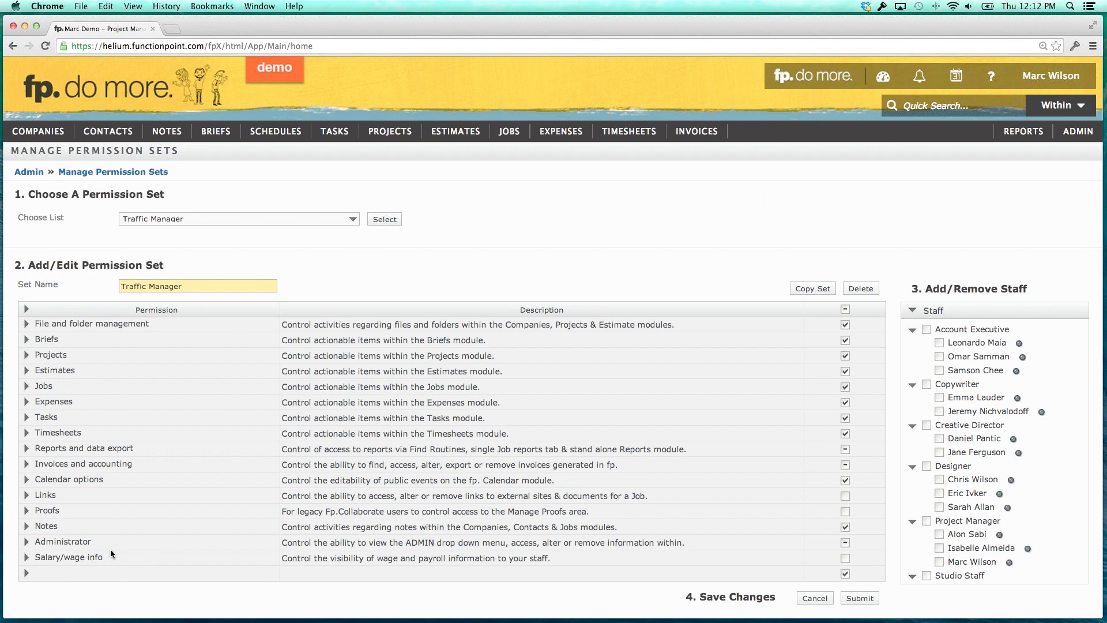
{"action": "scroll", "coordinate": [110, 549], "scroll_direction": "up", "scroll_amount": 3}
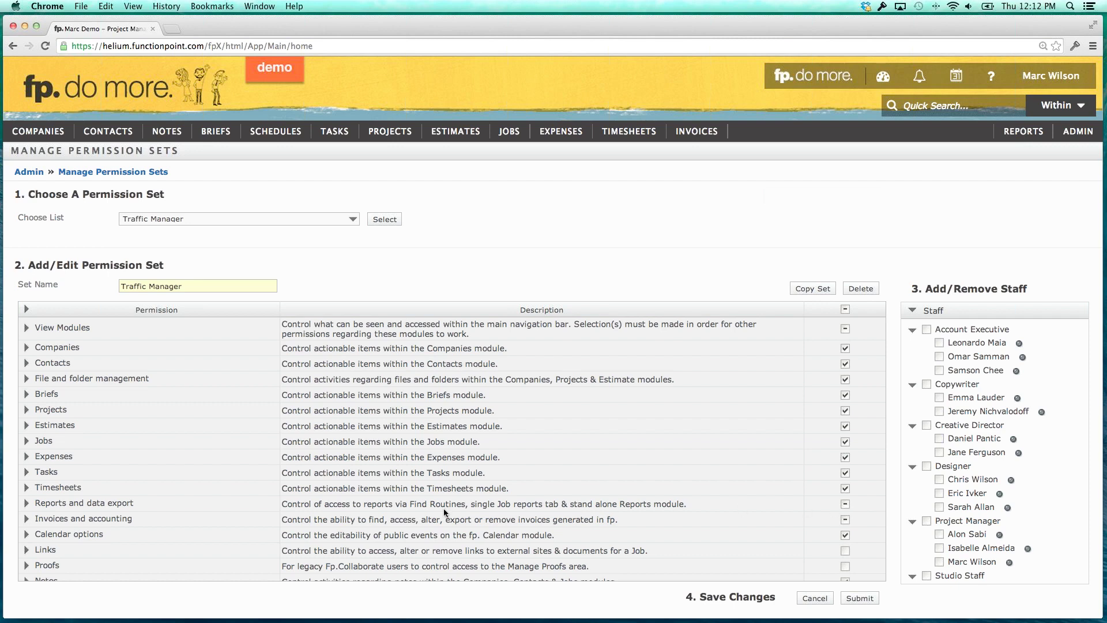
Review Traffic Manager's Reports and data export permissions, then submit the set's changes.
{"action": "left_click", "coordinate": [26, 505]}
{"action": "scroll", "coordinate": [146, 494], "scroll_direction": "down", "scroll_amount": 2}
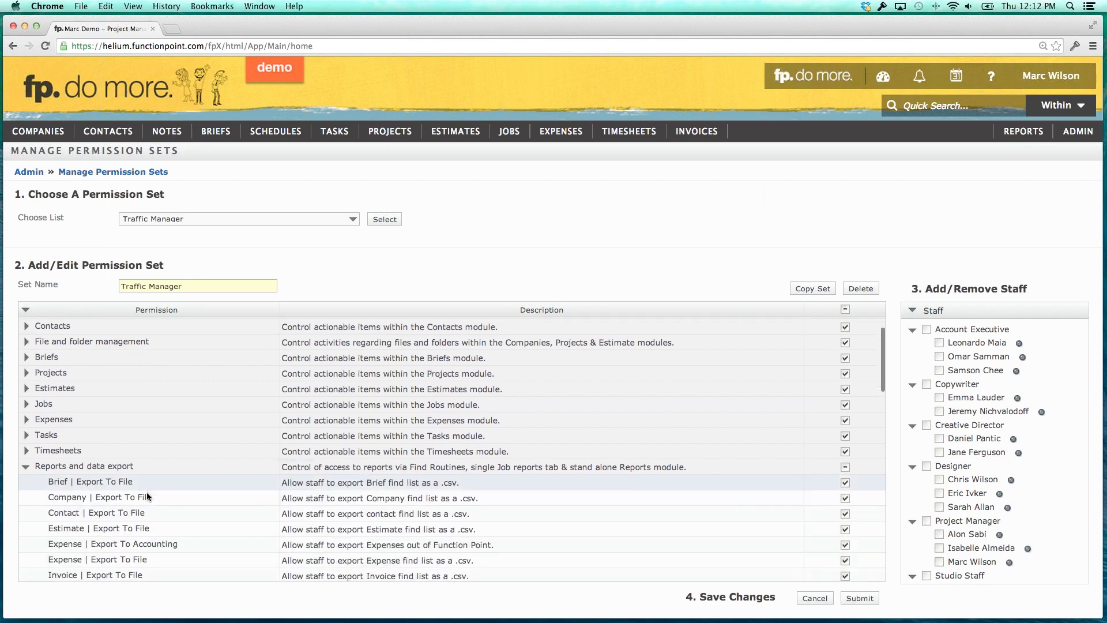
{"action": "scroll", "coordinate": [147, 491], "scroll_direction": "down", "scroll_amount": 5}
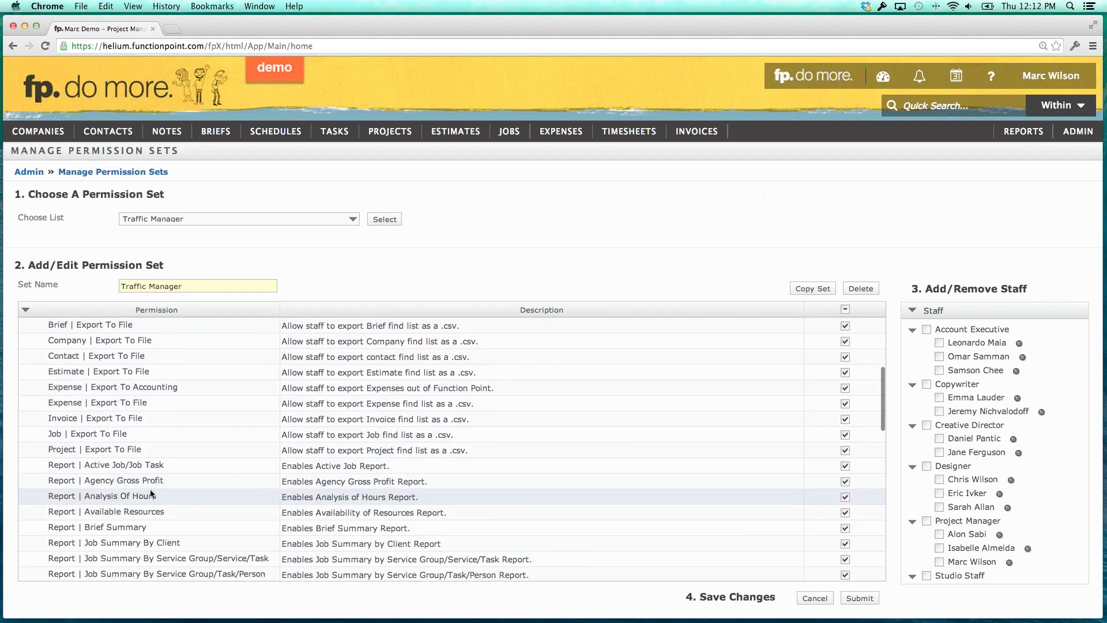
{"action": "scroll", "coordinate": [150, 489], "scroll_direction": "down", "scroll_amount": 10}
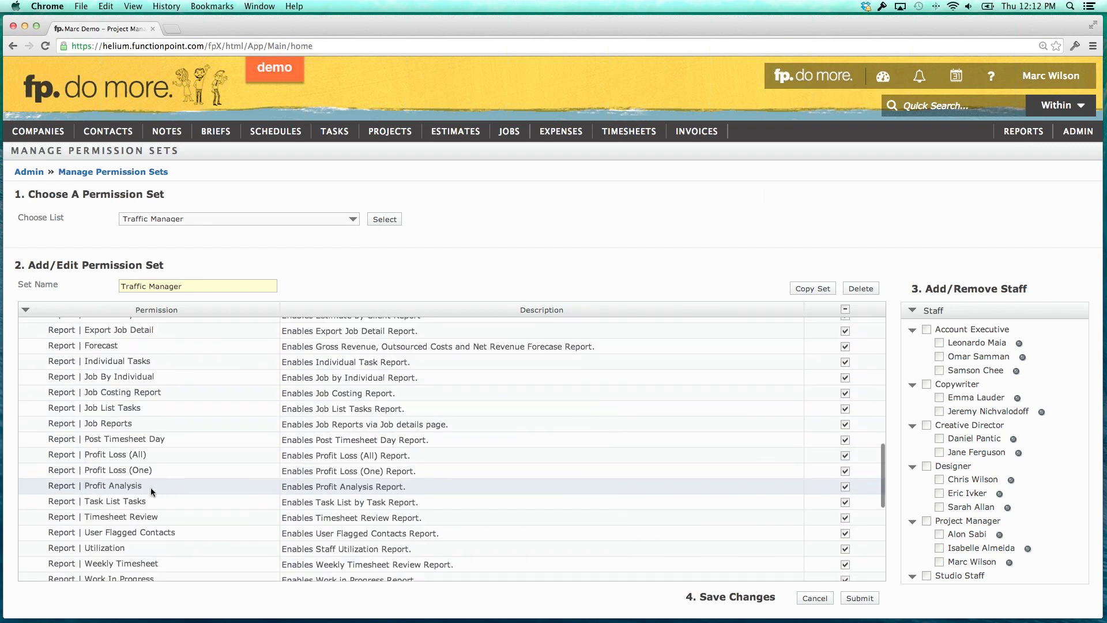
{"action": "scroll", "coordinate": [151, 486], "scroll_direction": "down", "scroll_amount": 6}
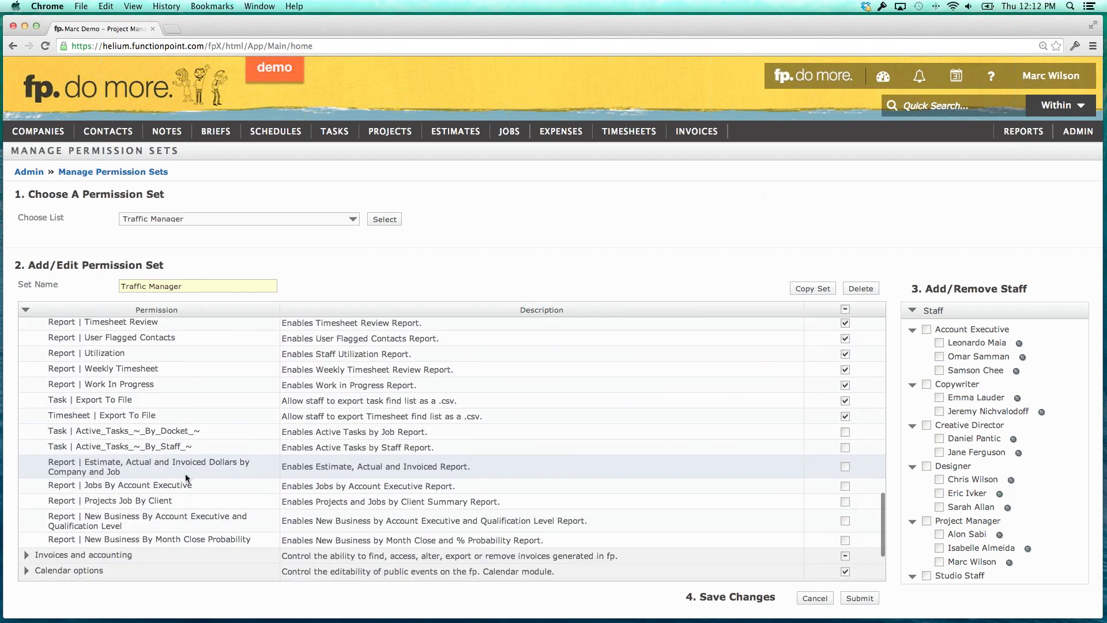
{"action": "scroll", "coordinate": [185, 472], "scroll_direction": "down", "scroll_amount": 1}
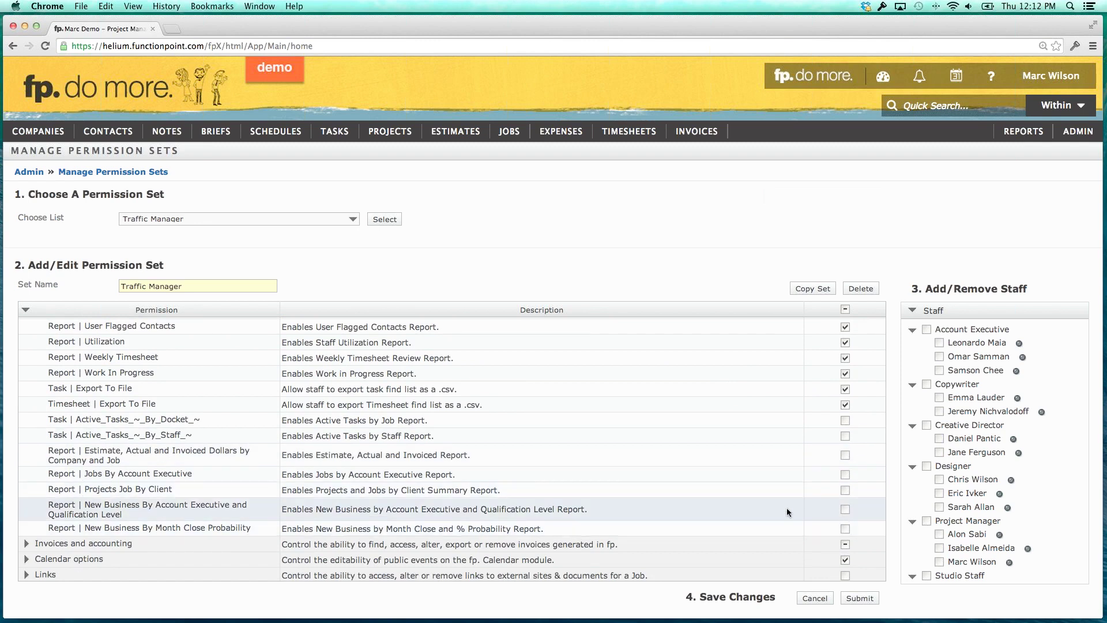
{"action": "scroll", "coordinate": [779, 504], "scroll_direction": "up", "scroll_amount": 10}
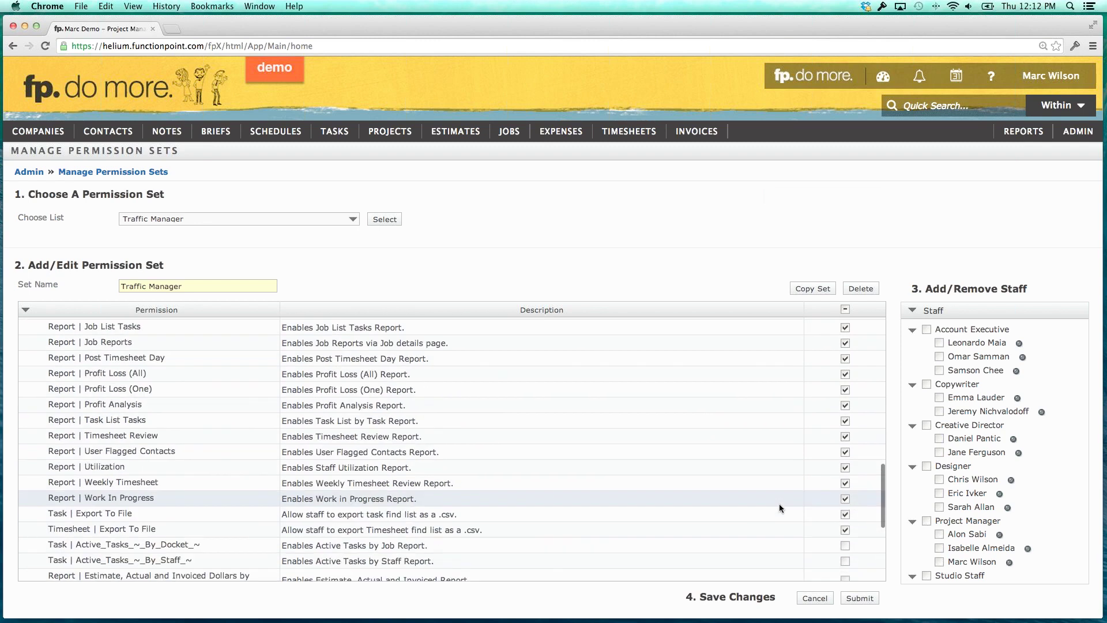
{"action": "scroll", "coordinate": [778, 503], "scroll_direction": "up", "scroll_amount": 12}
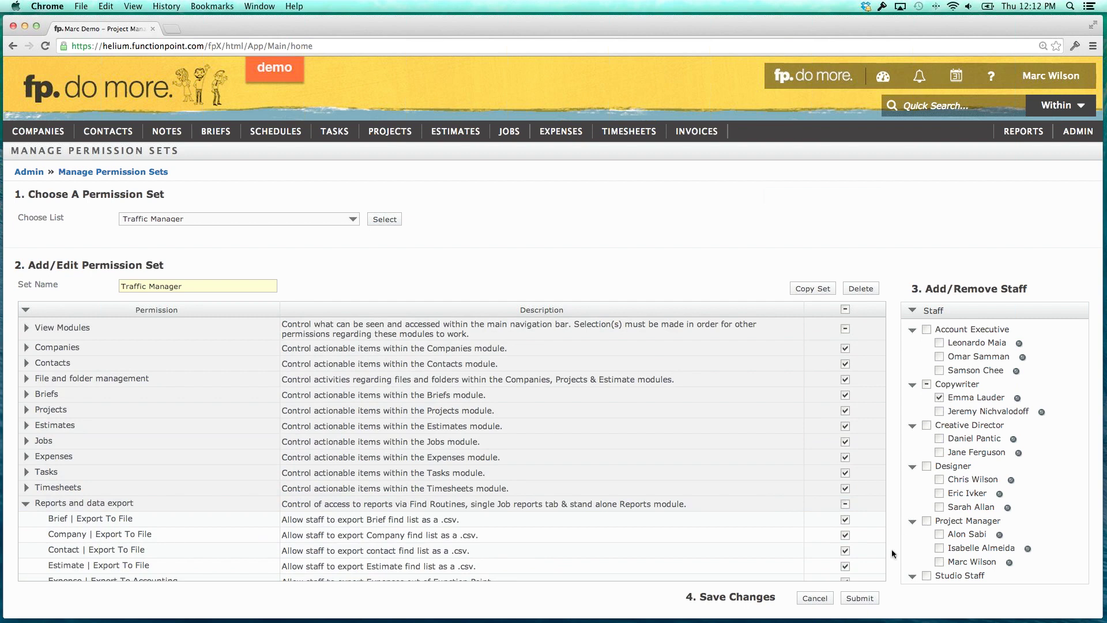
{"action": "left_click", "coordinate": [865, 600]}
Load a blank Create New permission set form and place the cursor in Set Name.
{"action": "left_click", "coordinate": [264, 220]}
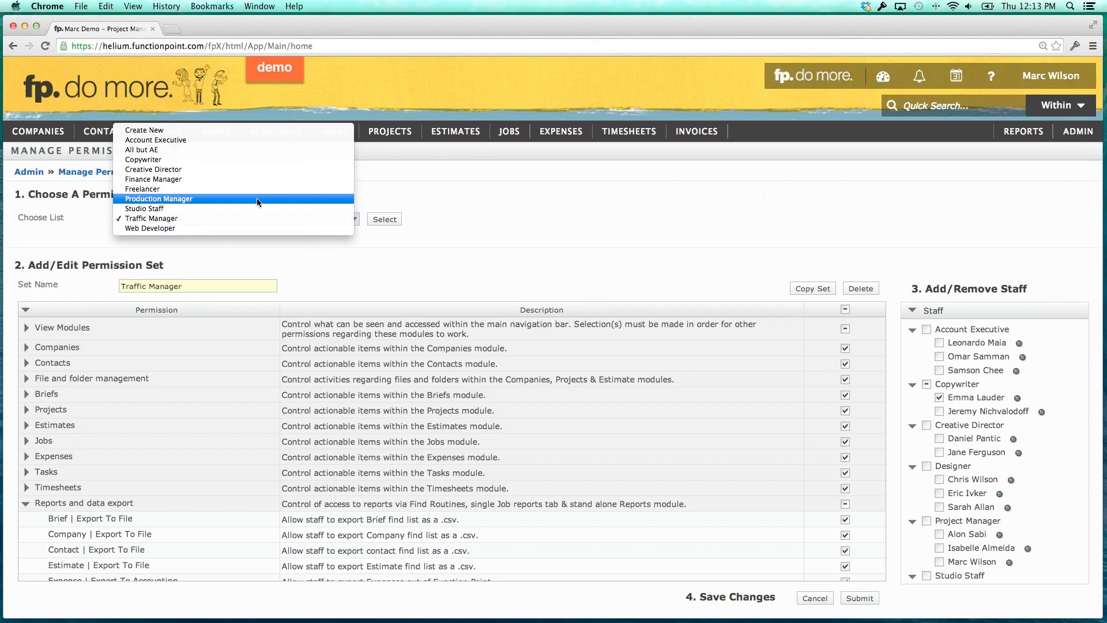
{"action": "left_click", "coordinate": [64, 220]}
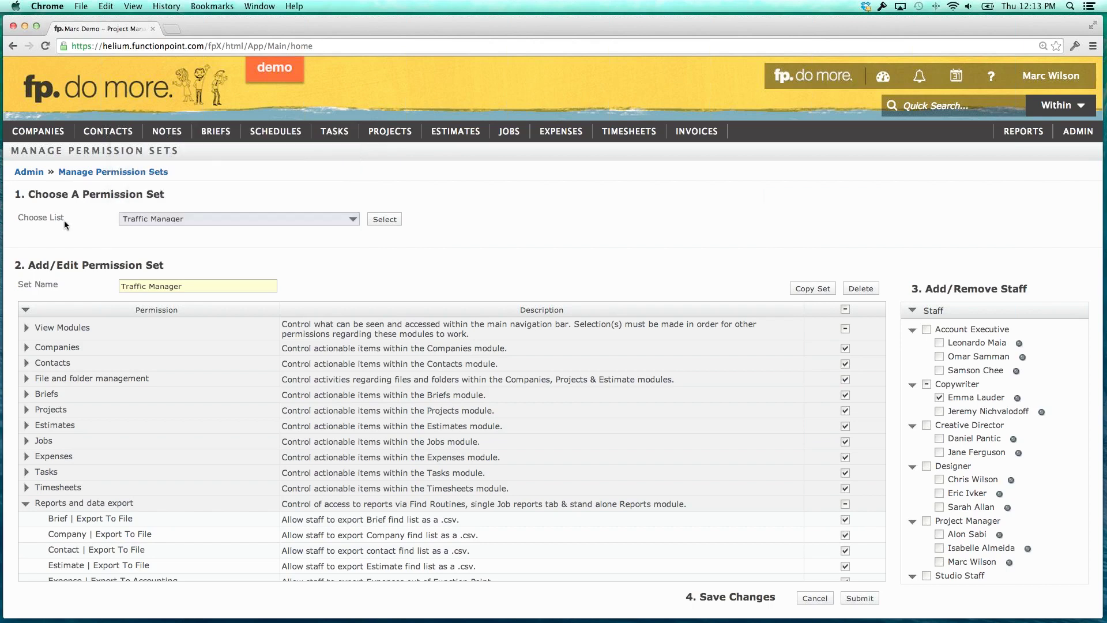
{"action": "left_click", "coordinate": [199, 219]}
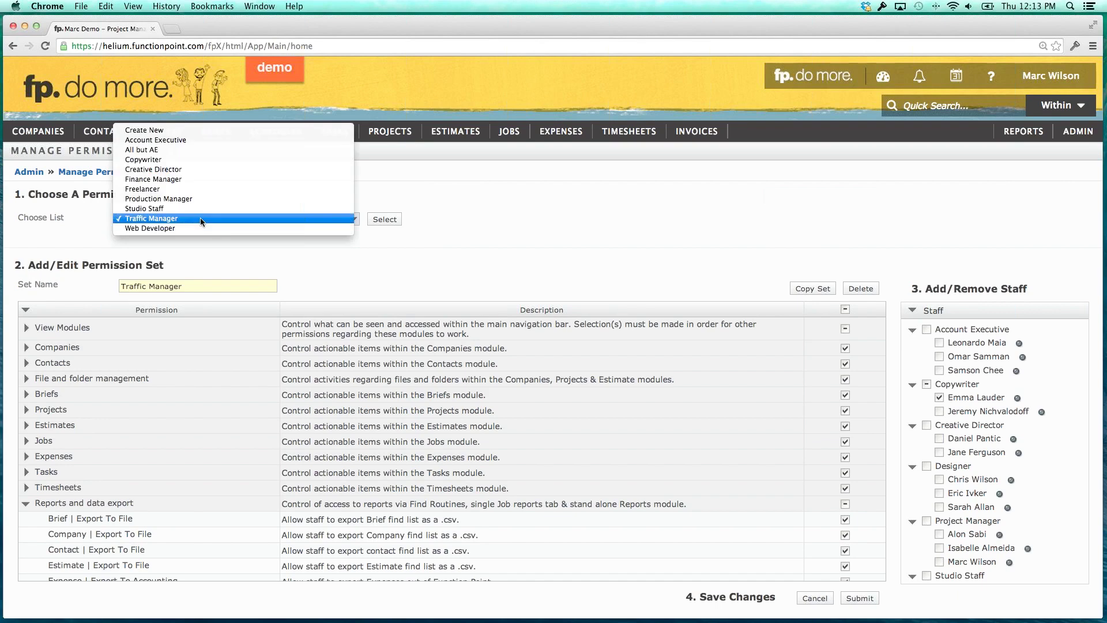
{"action": "left_click", "coordinate": [189, 130]}
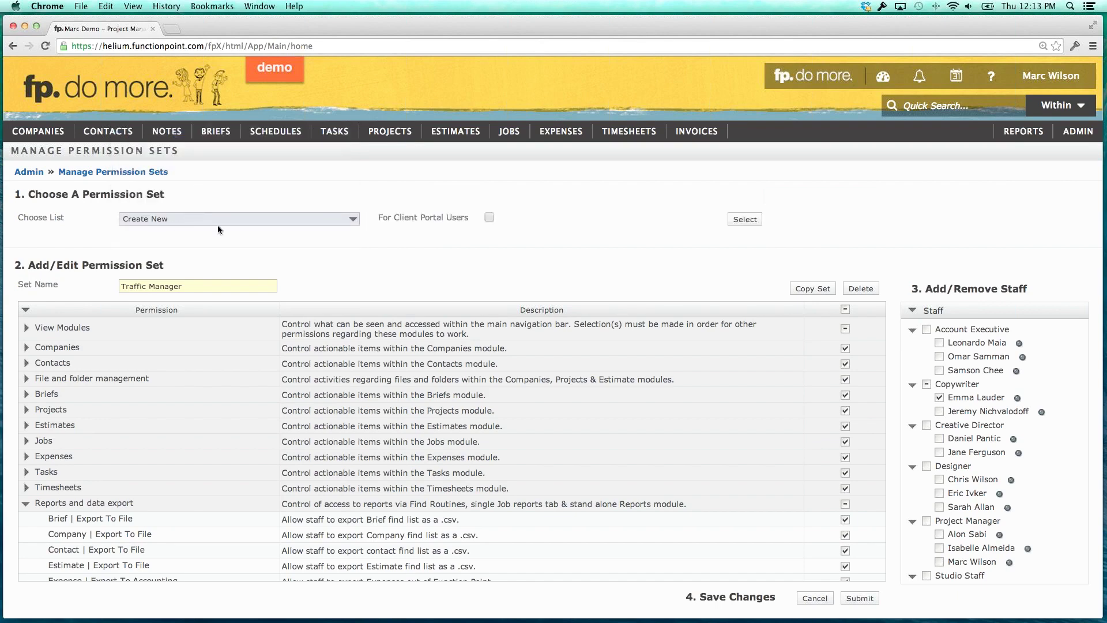
{"action": "left_click", "coordinate": [741, 222]}
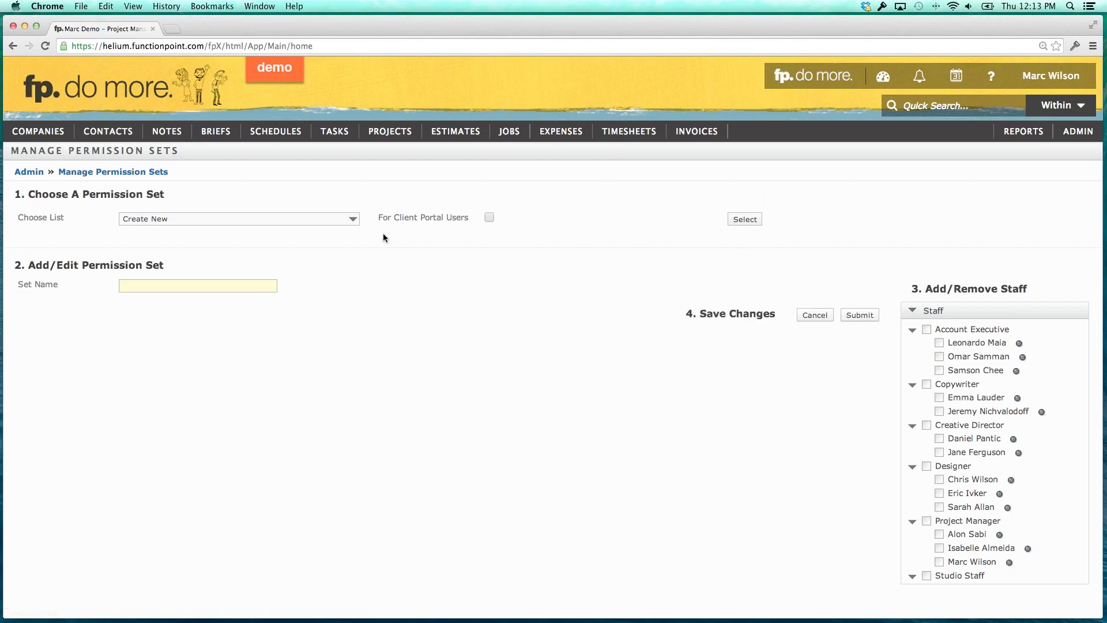
{"action": "left_click_drag", "start_coordinate": [383, 219], "coordinate": [475, 220]}
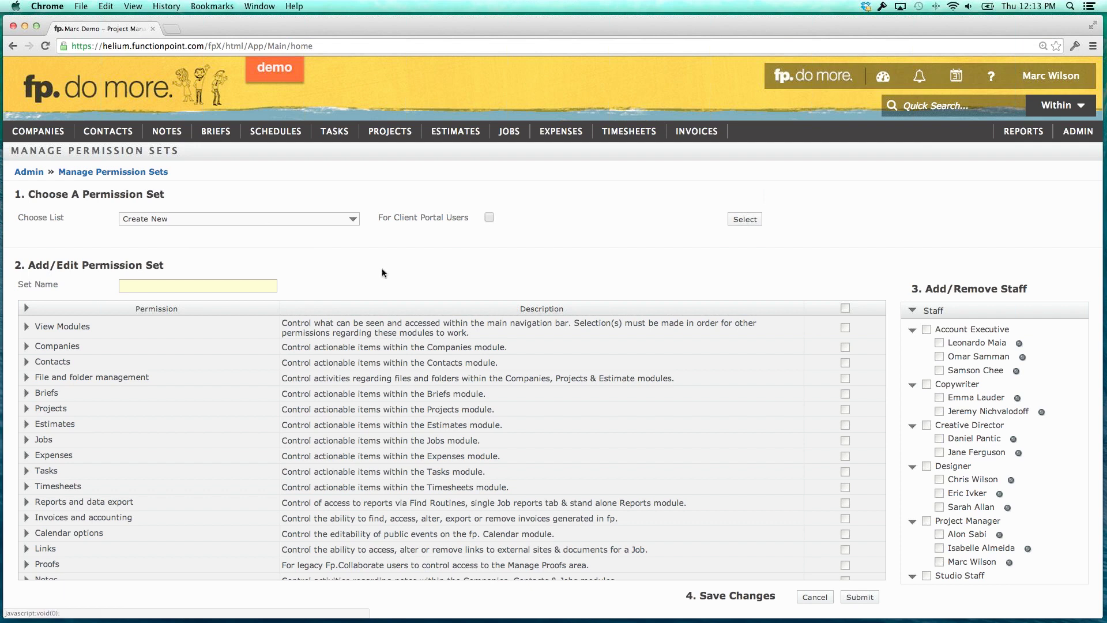
{"action": "left_click", "coordinate": [228, 285]}
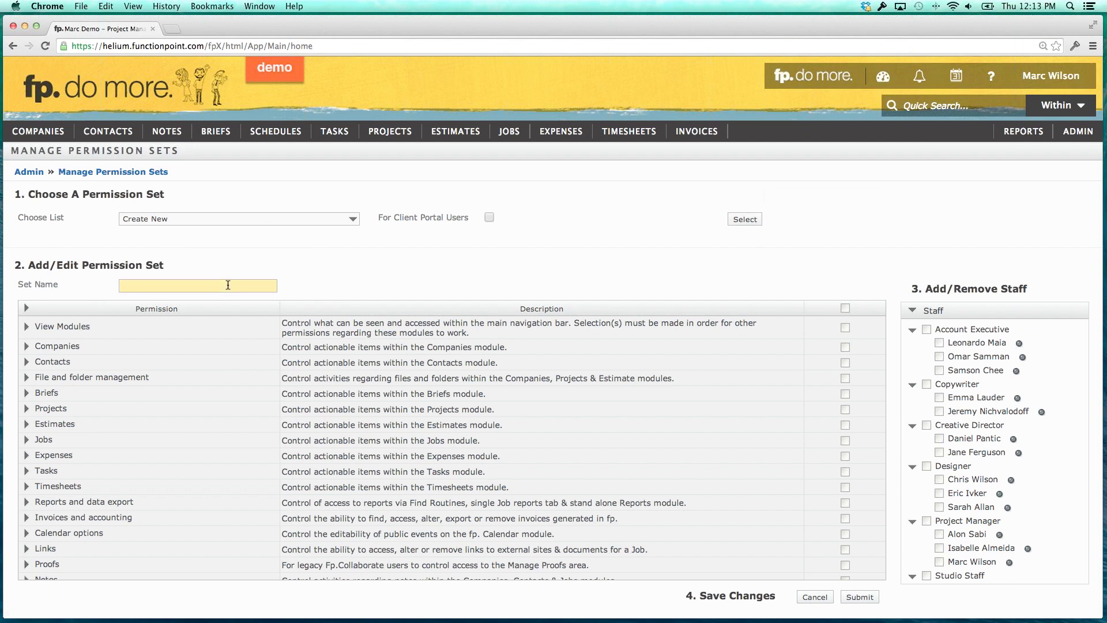
Name the set 'New Set', grant every permission except Salary/wage info, and expand Reports.
{"action": "type", "text": "New Set"}
{"action": "left_click", "coordinate": [845, 308]}
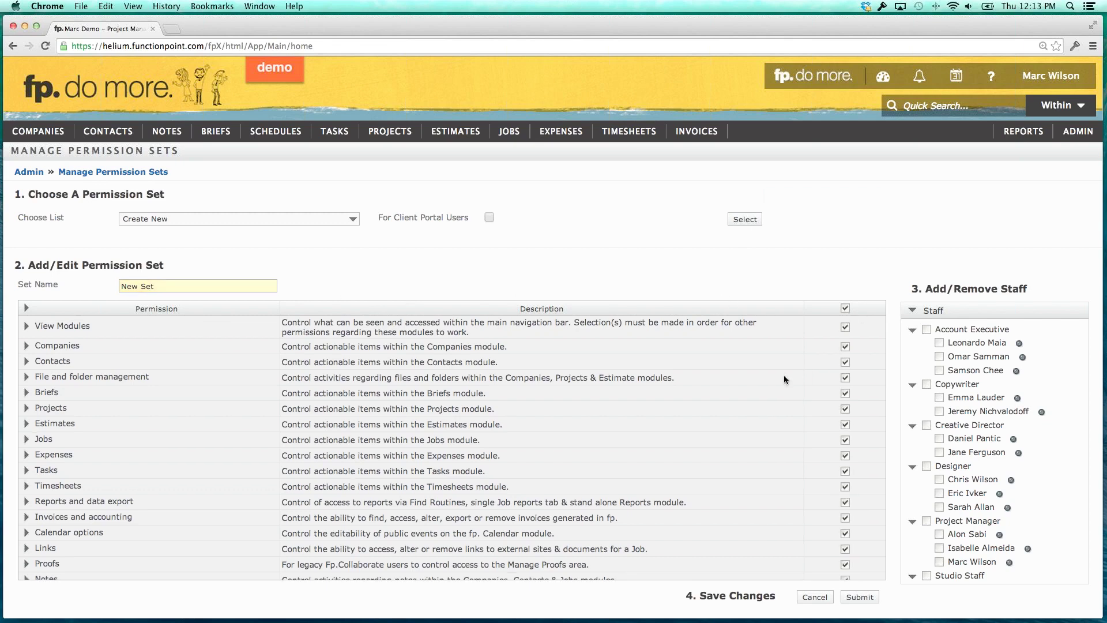
{"action": "scroll", "coordinate": [154, 558], "scroll_direction": "down", "scroll_amount": 2}
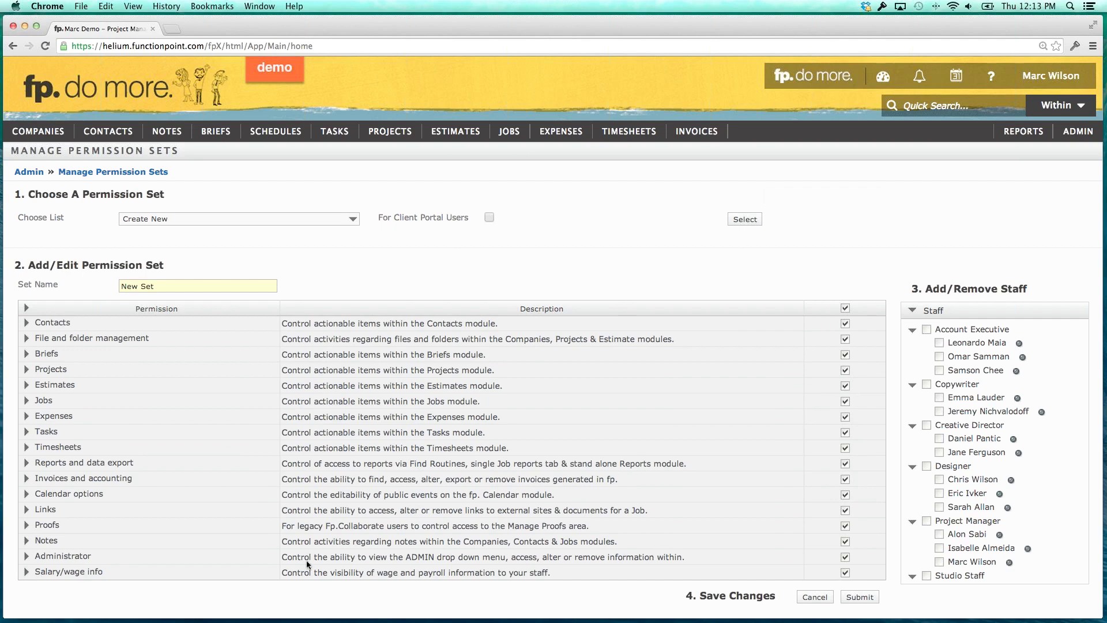
{"action": "left_click", "coordinate": [846, 574]}
{"action": "scroll", "coordinate": [691, 557], "scroll_direction": "up", "scroll_amount": 2}
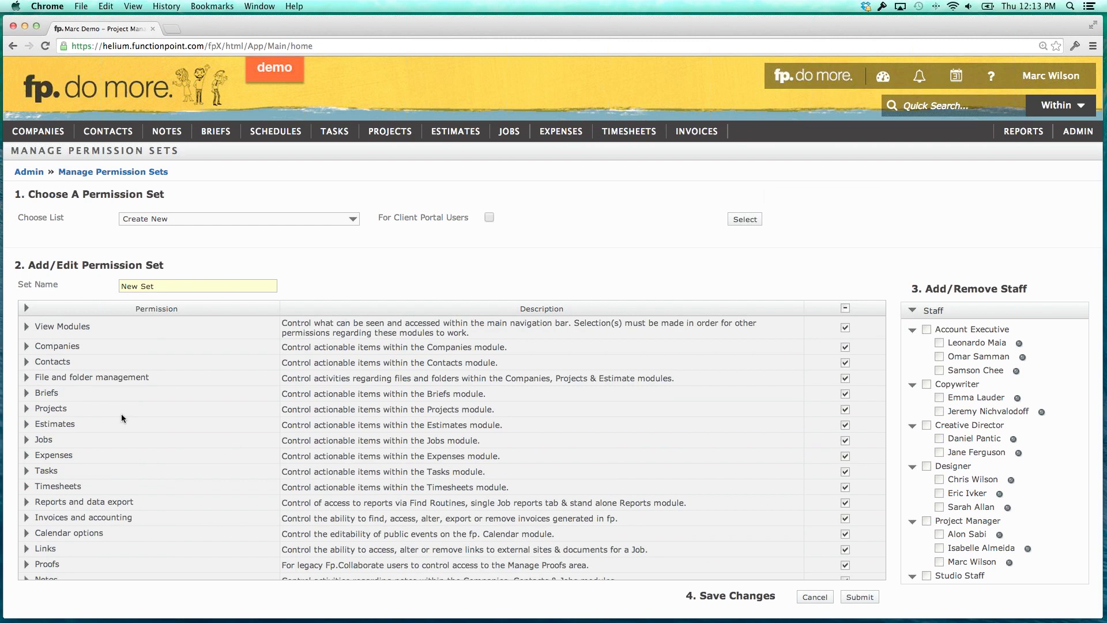
{"action": "left_click", "coordinate": [34, 502]}
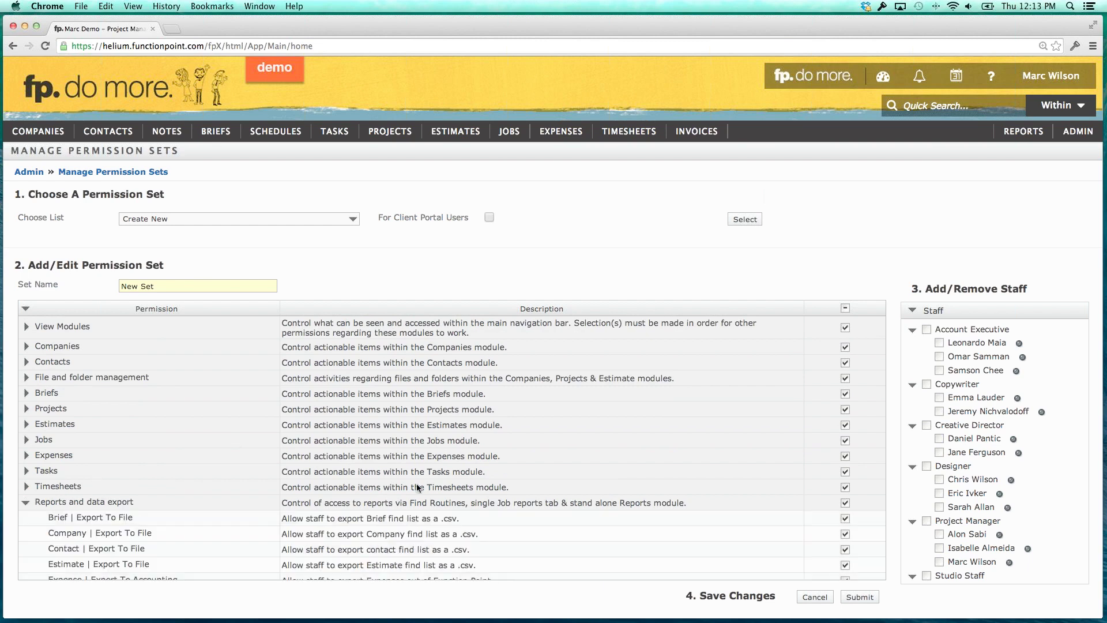
{"action": "scroll", "coordinate": [422, 485], "scroll_direction": "down", "scroll_amount": 2}
{"action": "scroll", "coordinate": [423, 490], "scroll_direction": "down", "scroll_amount": 15}
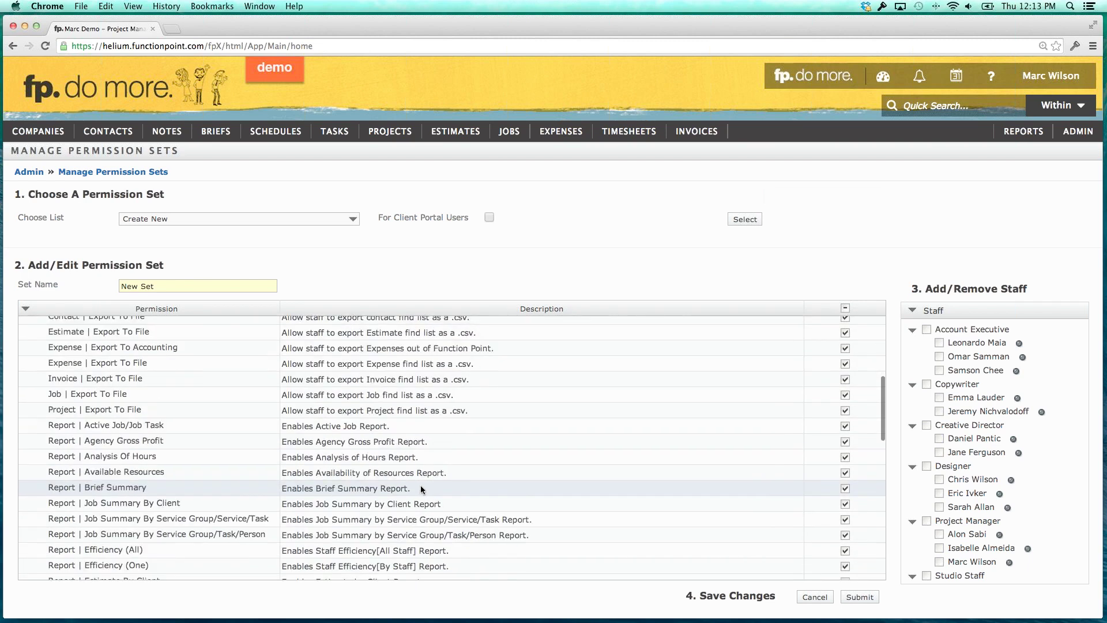
{"action": "scroll", "coordinate": [423, 489], "scroll_direction": "down", "scroll_amount": 6}
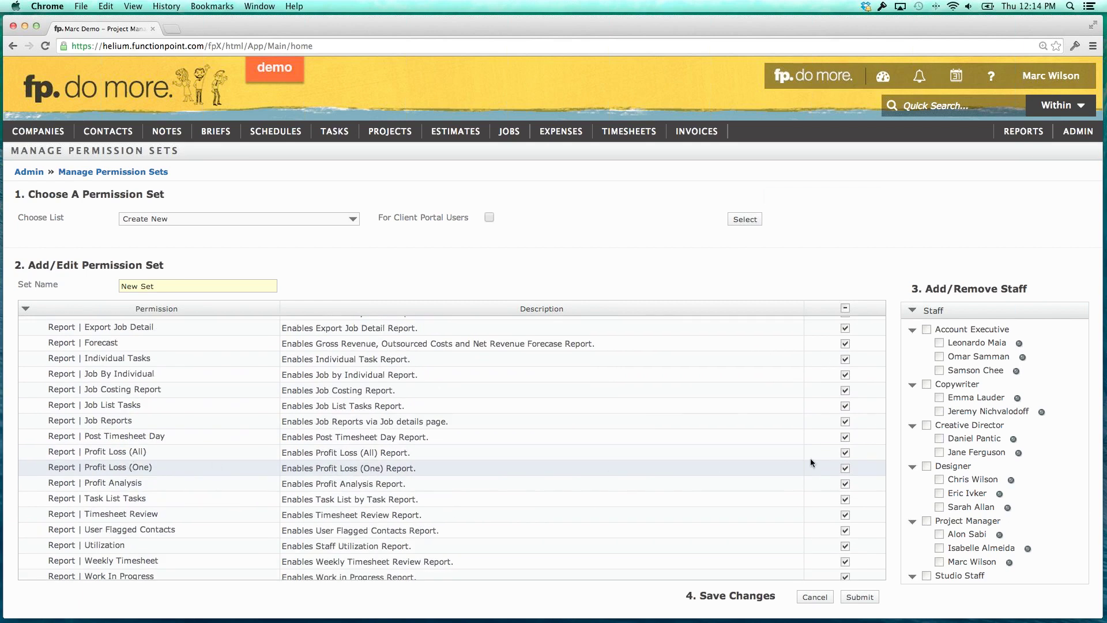
Untick Report | Profit Loss, collapse Reports and data export, and assign a Copywriter to New Set.
{"action": "left_click", "coordinate": [845, 470]}
{"action": "scroll", "coordinate": [254, 449], "scroll_direction": "up", "scroll_amount": 5}
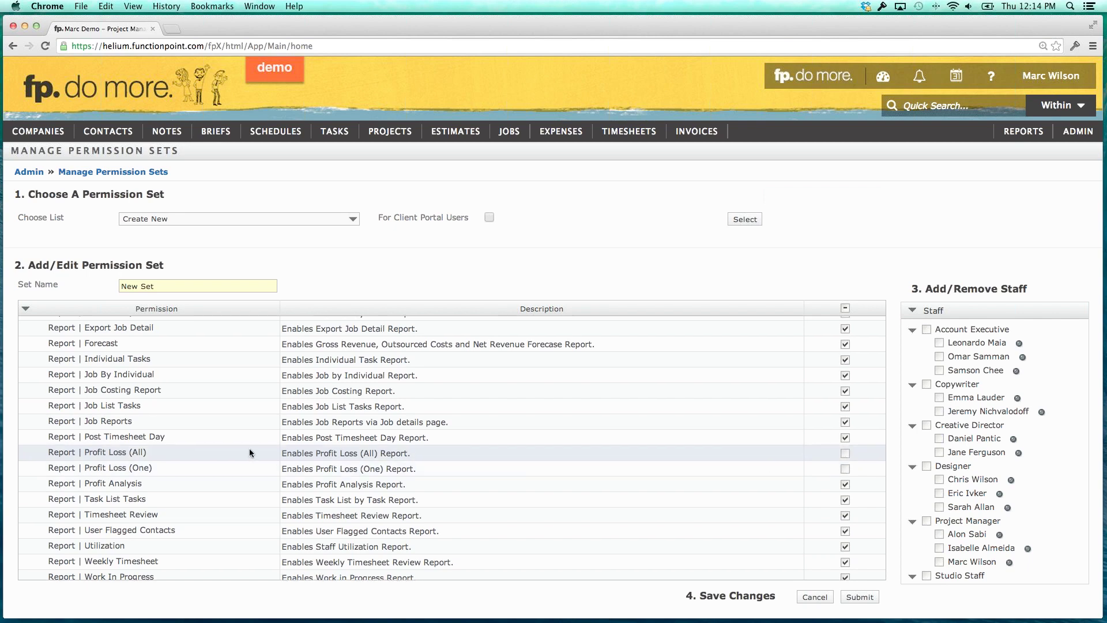
{"action": "scroll", "coordinate": [82, 435], "scroll_direction": "up", "scroll_amount": 3}
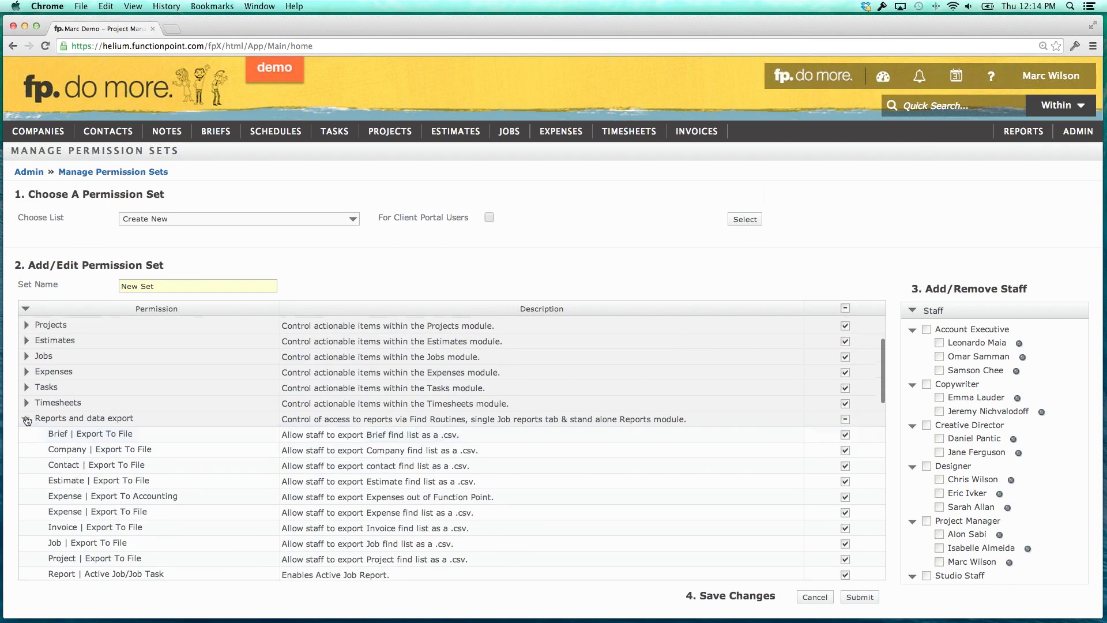
{"action": "left_click", "coordinate": [53, 448]}
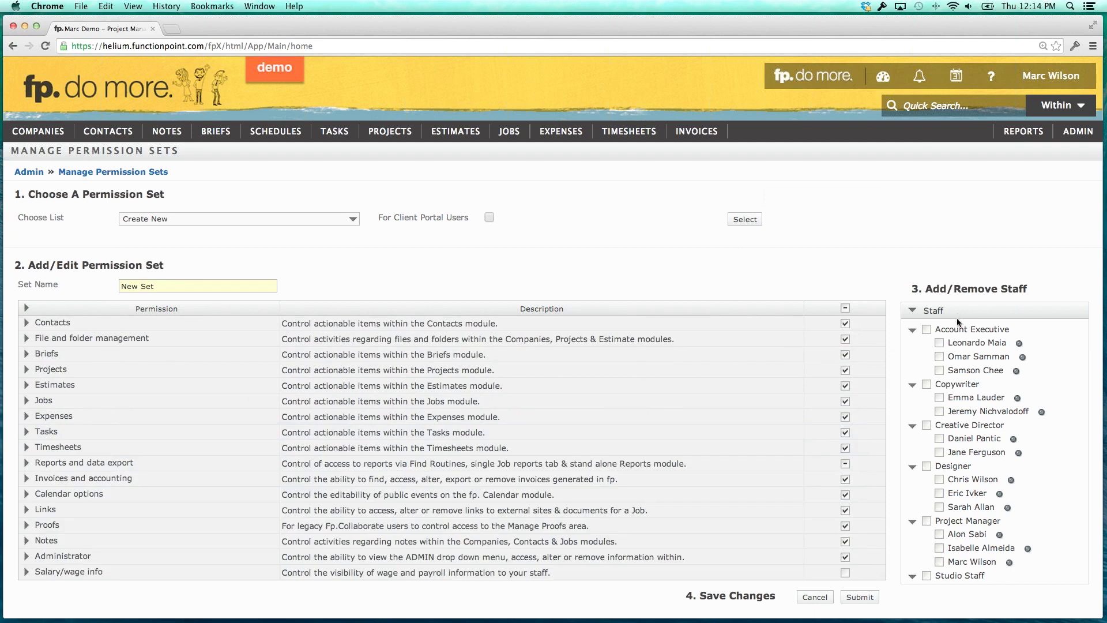
{"action": "left_click", "coordinate": [940, 411]}
Submit New Set with its partial report permissions and Copywriter and Creative Director assignments.
{"action": "left_click", "coordinate": [856, 601]}
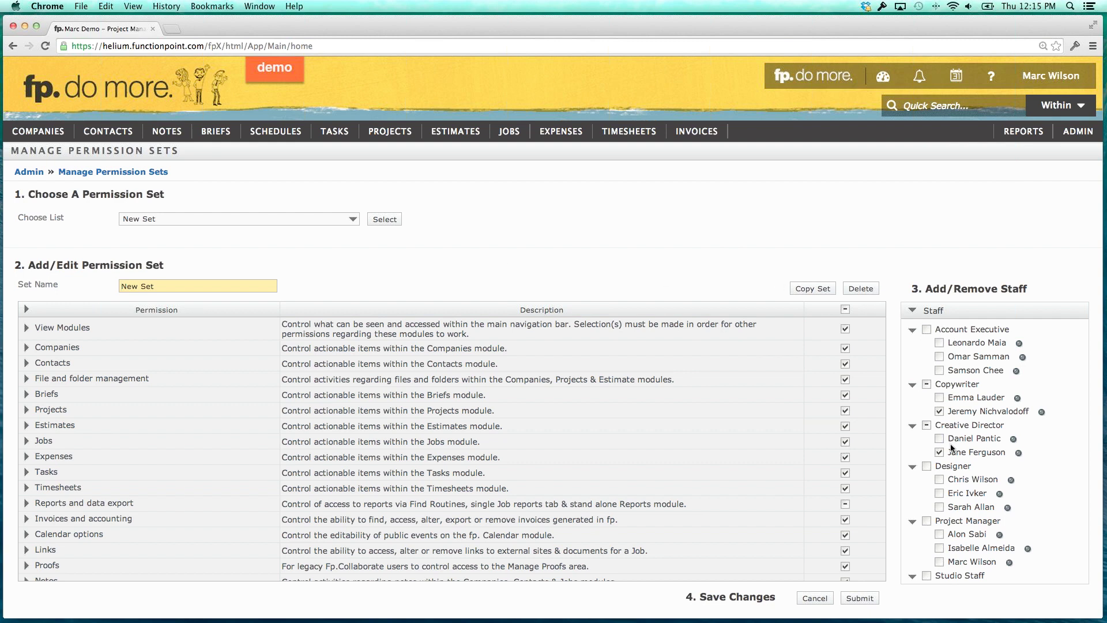
{"action": "scroll", "coordinate": [951, 448], "scroll_direction": "down", "scroll_amount": 3}
{"action": "scroll", "coordinate": [952, 442], "scroll_direction": "up", "scroll_amount": 3}
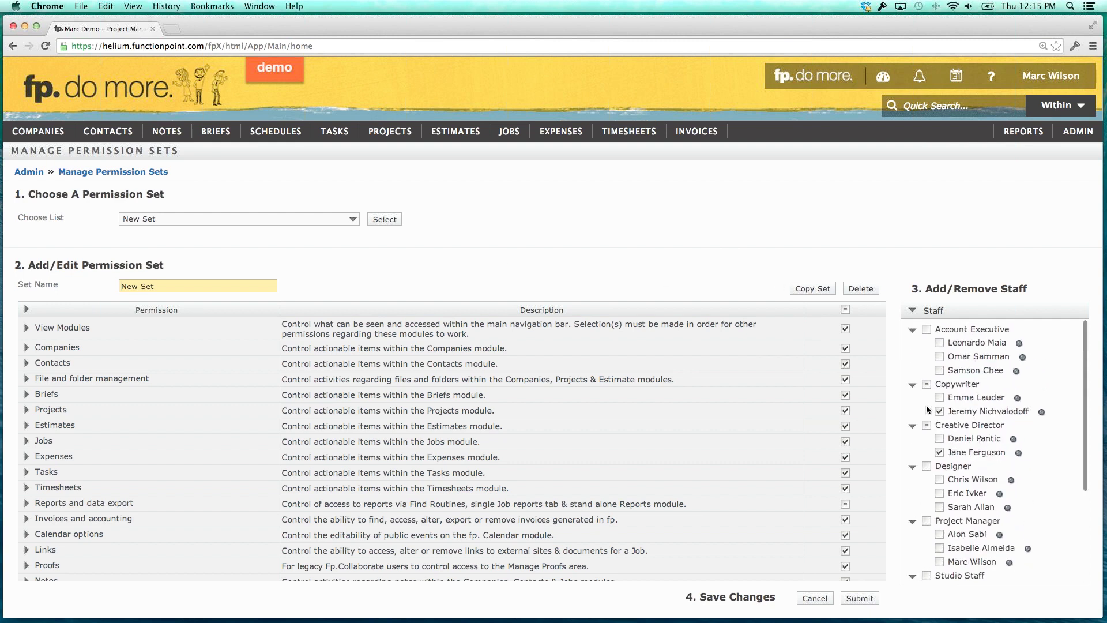
Load the Studio Staff permission set and delete it, confirming the deletion.
{"action": "left_click", "coordinate": [272, 219]}
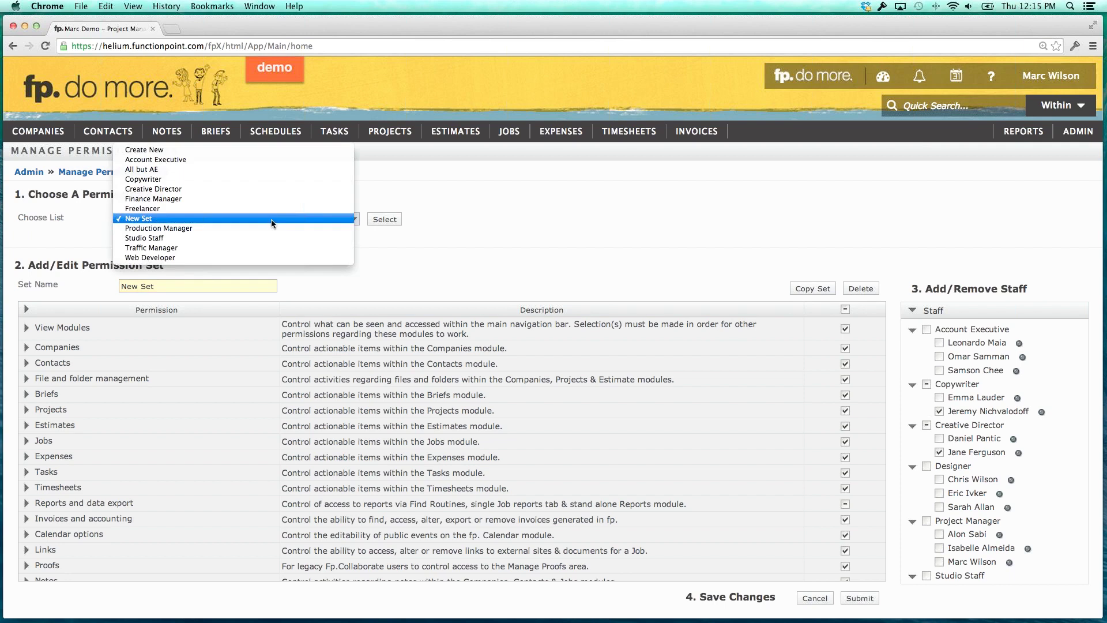
{"action": "left_click", "coordinate": [237, 237]}
{"action": "left_click", "coordinate": [387, 220]}
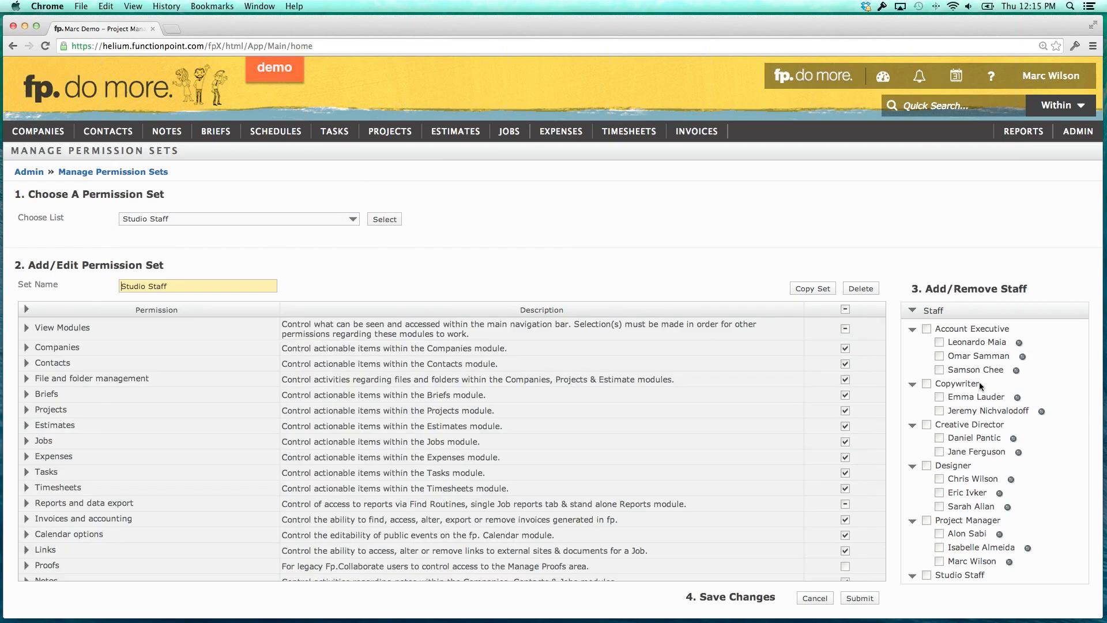
{"action": "scroll", "coordinate": [978, 383], "scroll_direction": "down", "scroll_amount": 5}
{"action": "scroll", "coordinate": [978, 382], "scroll_direction": "up", "scroll_amount": 3}
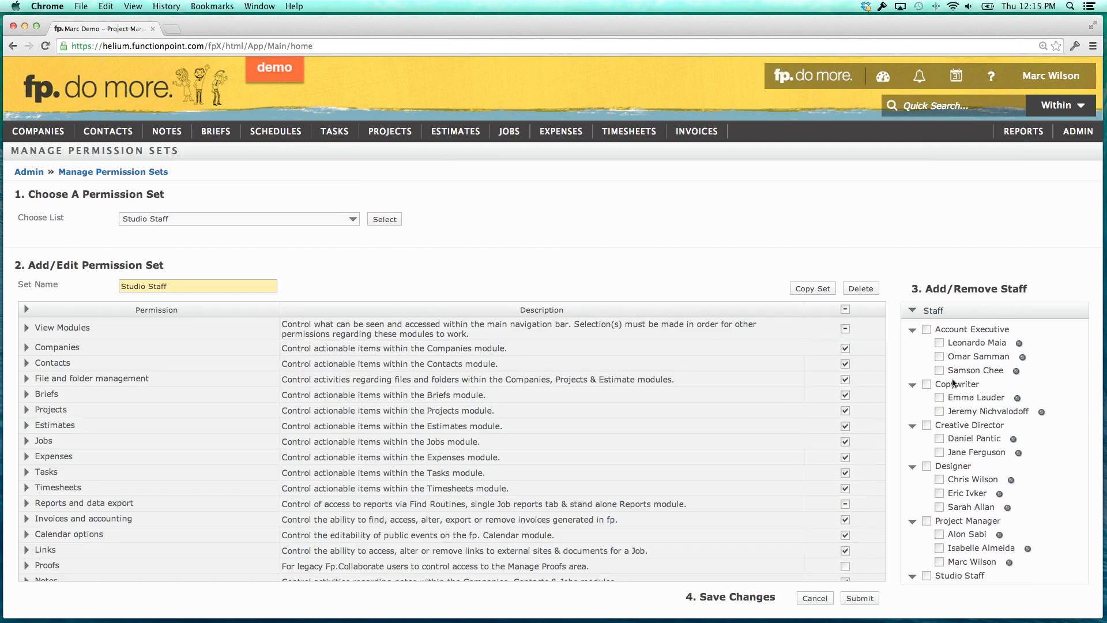
{"action": "left_click", "coordinate": [863, 294]}
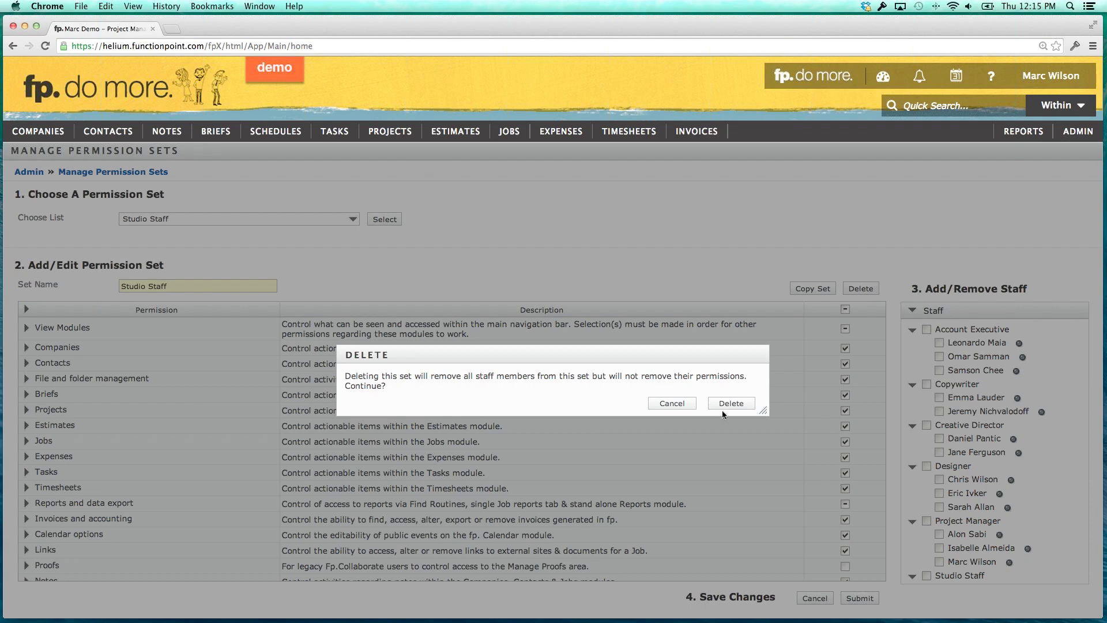
{"action": "left_click", "coordinate": [724, 407]}
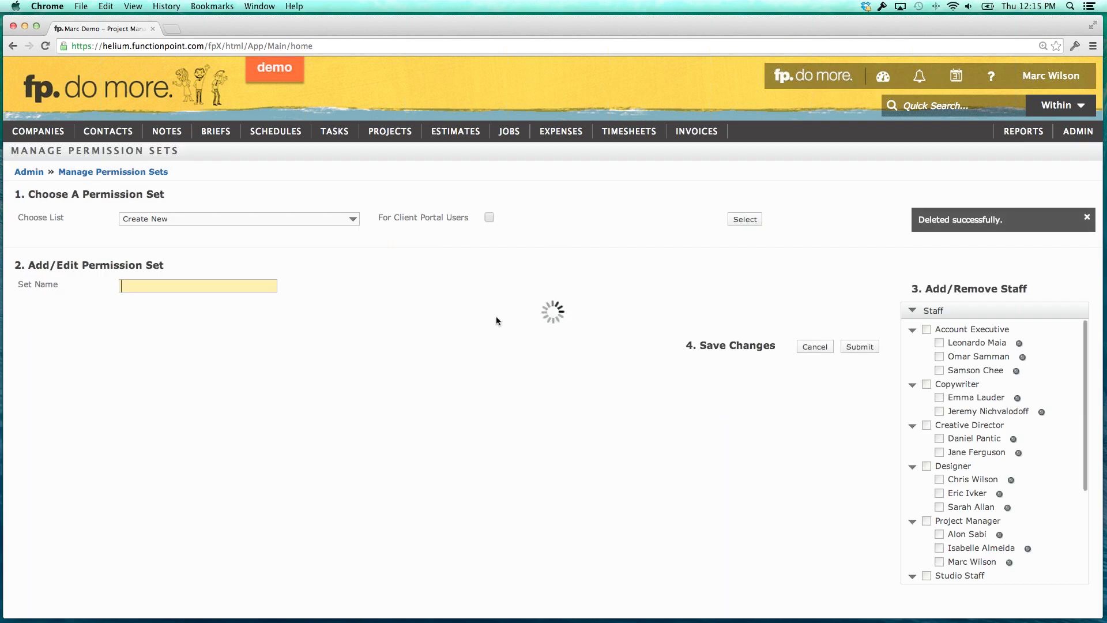
{"action": "left_click", "coordinate": [285, 220]}
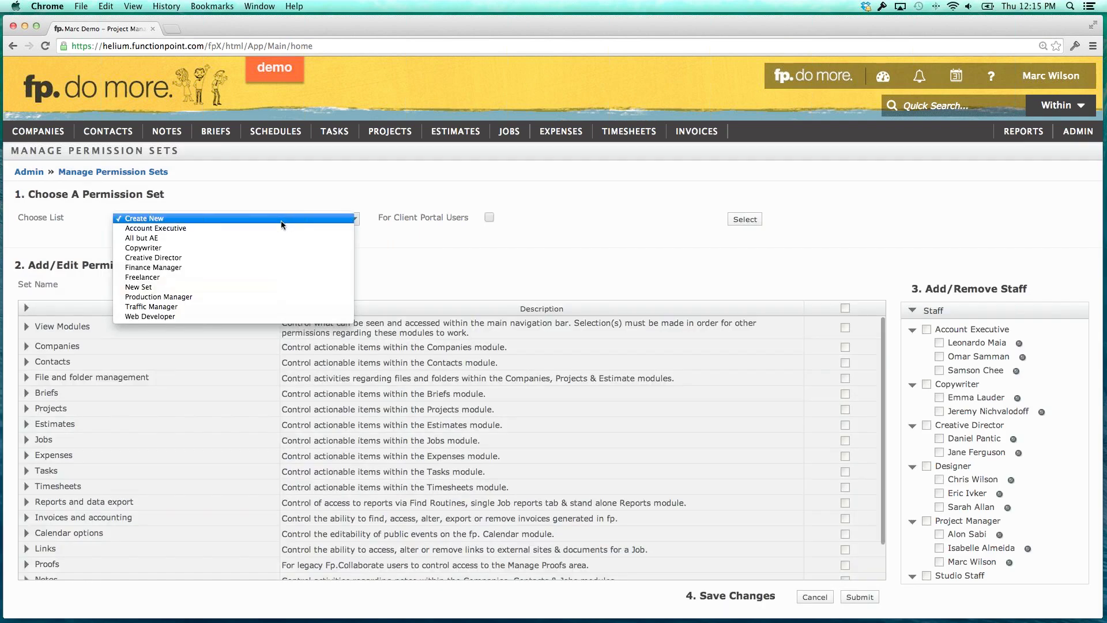
Load the Traffic Manager permission set and scroll through its granted permissions.
{"action": "left_click", "coordinate": [225, 306]}
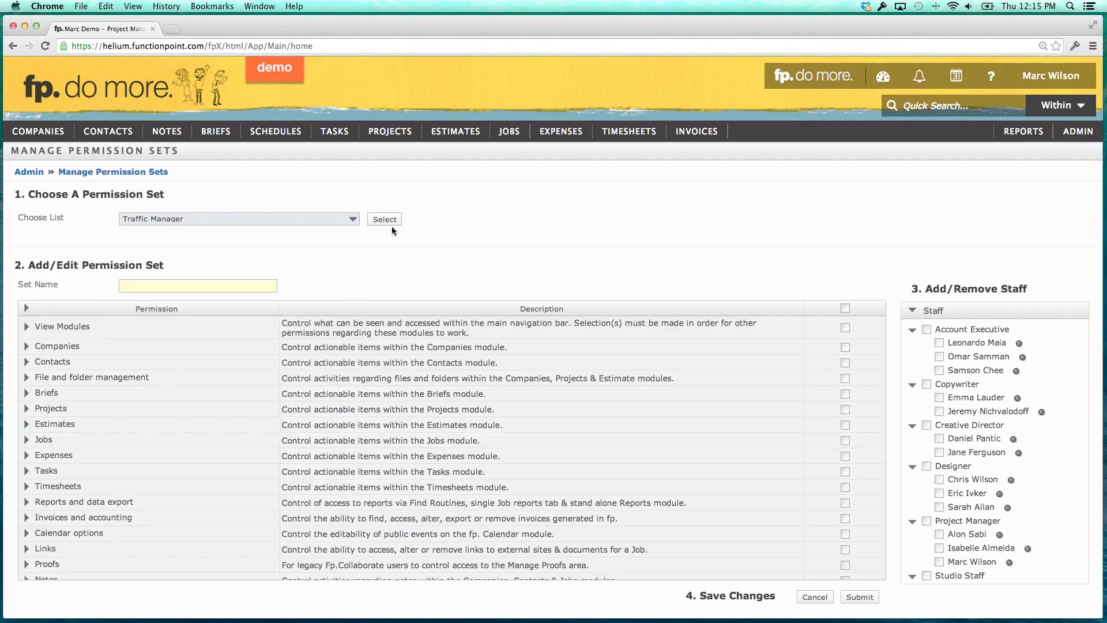
{"action": "left_click", "coordinate": [383, 220]}
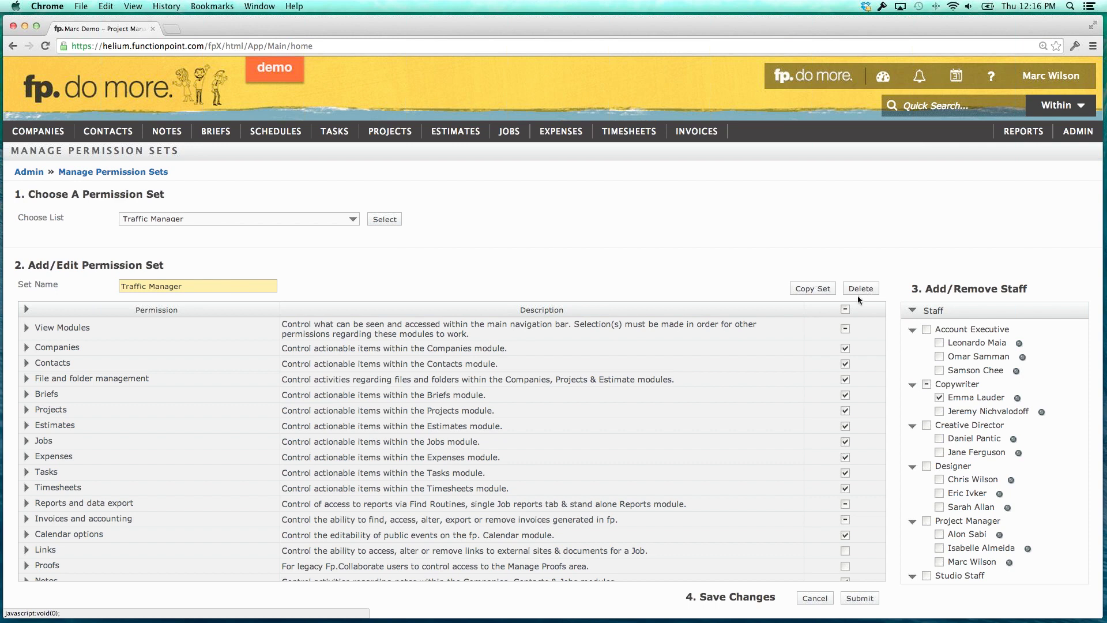
{"action": "scroll", "coordinate": [951, 354], "scroll_direction": "down", "scroll_amount": 2}
{"action": "scroll", "coordinate": [951, 354], "scroll_direction": "down", "scroll_amount": 3}
{"action": "scroll", "coordinate": [951, 354], "scroll_direction": "up", "scroll_amount": 5}
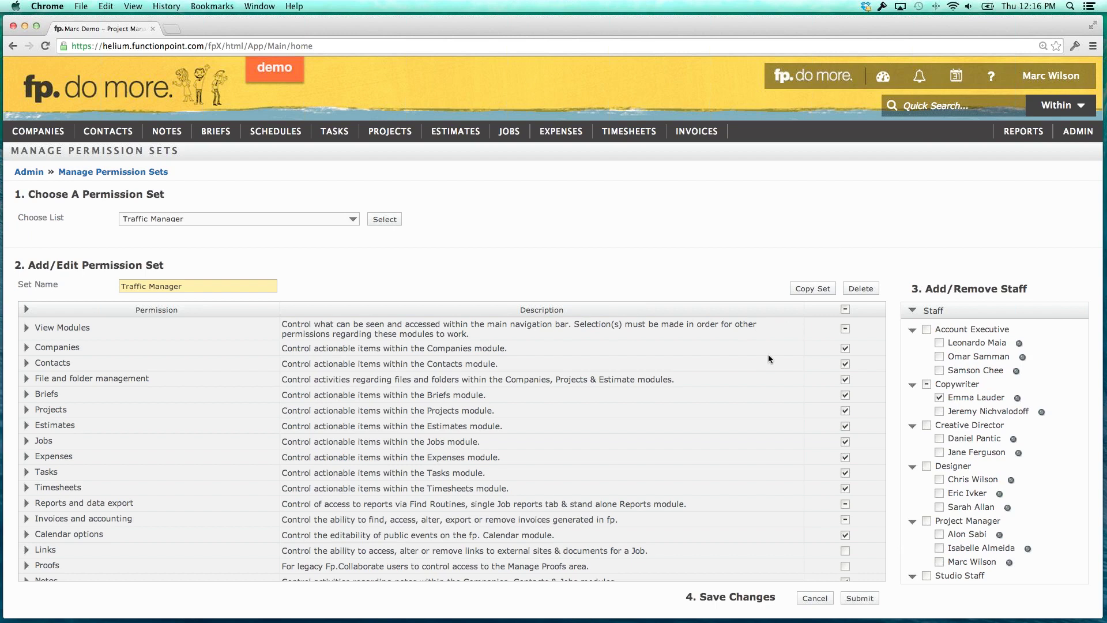
{"action": "scroll", "coordinate": [756, 357], "scroll_direction": "down", "scroll_amount": 2}
{"action": "scroll", "coordinate": [755, 357], "scroll_direction": "up", "scroll_amount": 2}
{"action": "scroll", "coordinate": [726, 353], "scroll_direction": "down", "scroll_amount": 1}
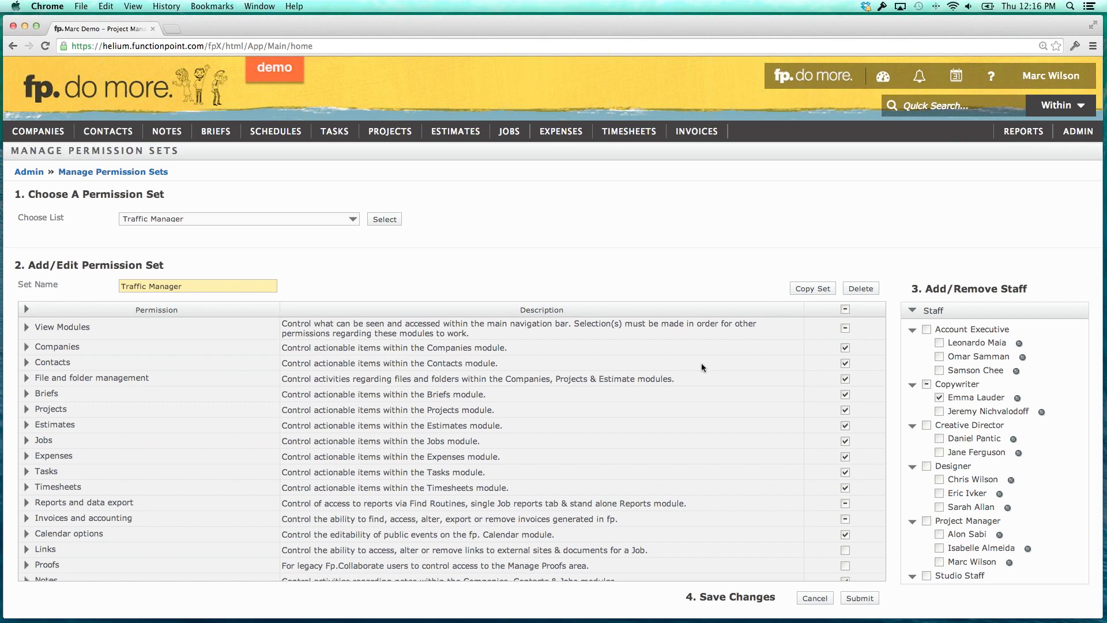
{"action": "left_click", "coordinate": [353, 222]}
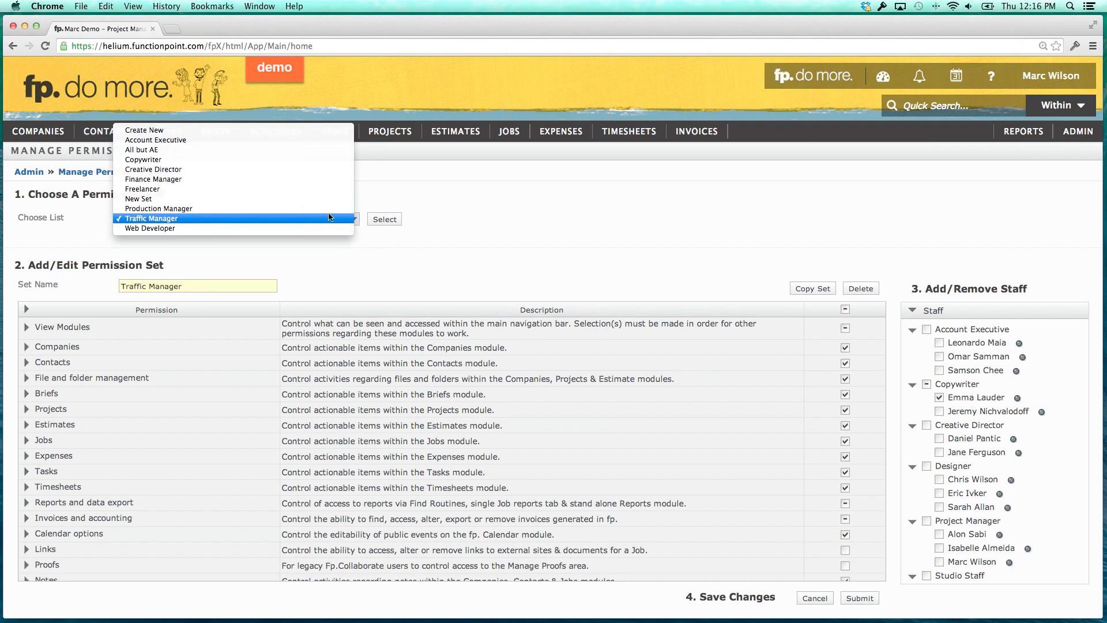
Load the All but AE permission set and inspect its Salary/wage info permissions.
{"action": "left_click", "coordinate": [181, 151]}
{"action": "left_click", "coordinate": [384, 220]}
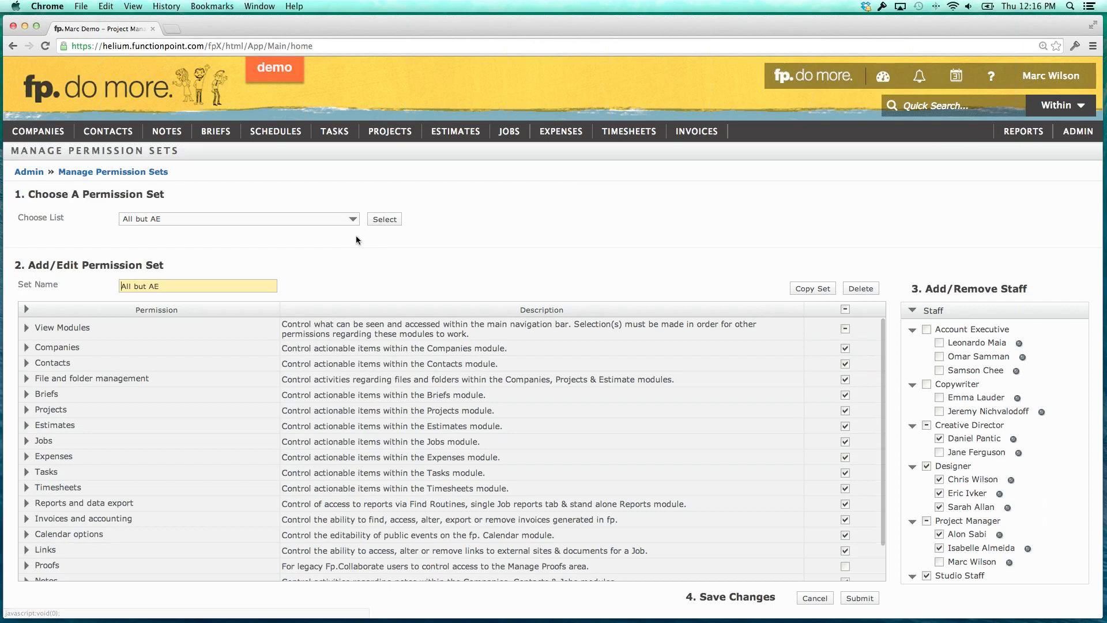
{"action": "scroll", "coordinate": [351, 348], "scroll_direction": "down", "scroll_amount": 3}
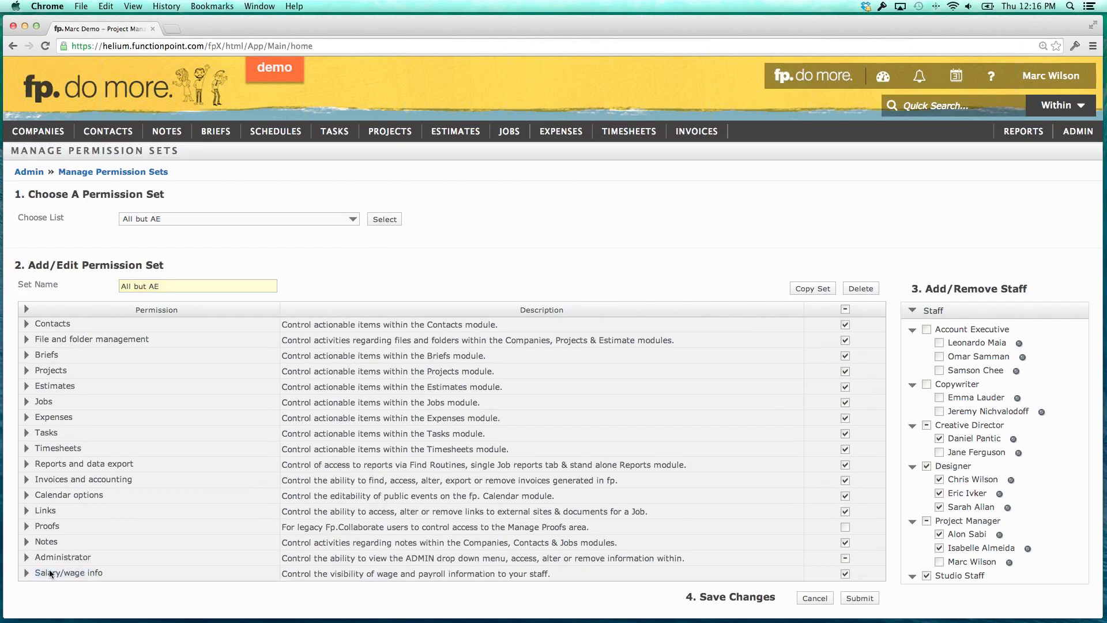
{"action": "left_click", "coordinate": [26, 573]}
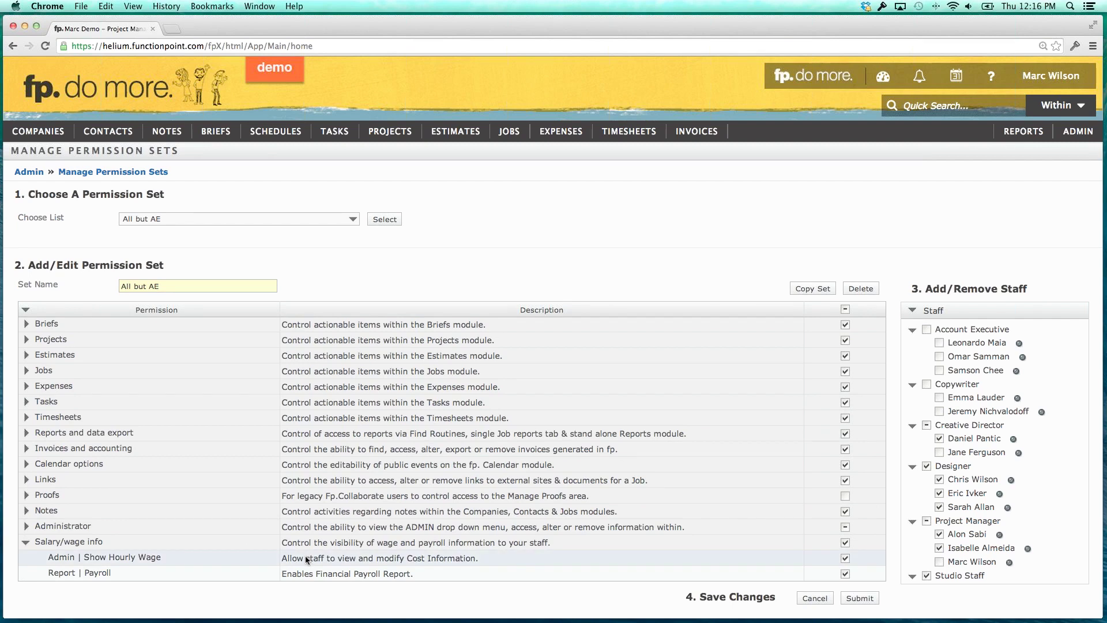
{"action": "left_click_drag", "start_coordinate": [306, 555], "coordinate": [449, 556]}
{"action": "left_click", "coordinate": [443, 557]}
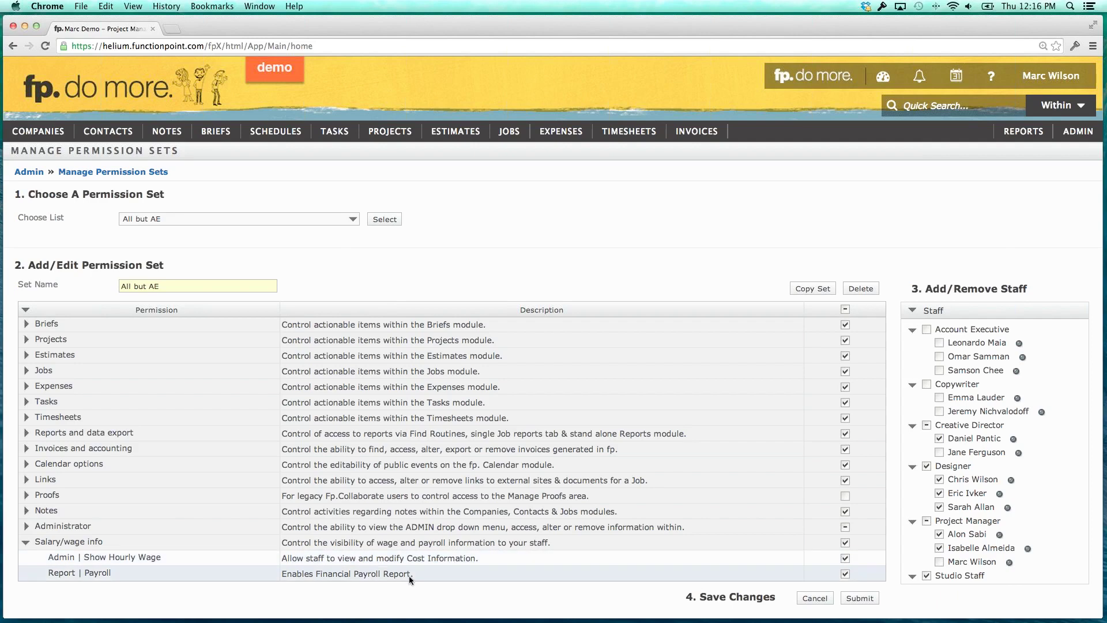
{"action": "left_click", "coordinate": [25, 542]}
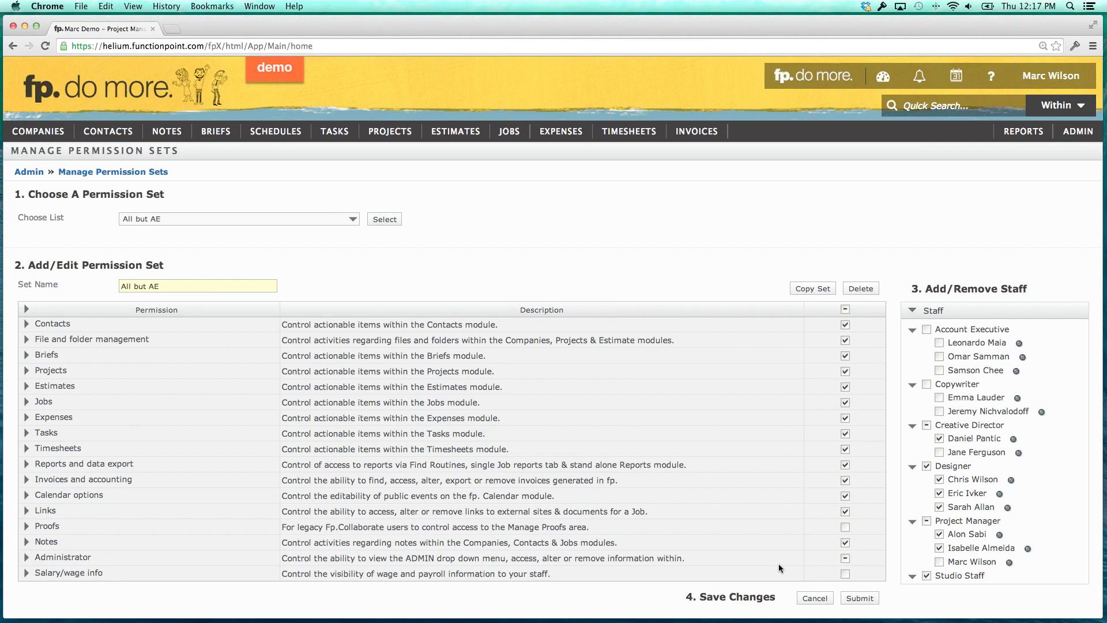
{"action": "scroll", "coordinate": [779, 568], "scroll_direction": "up", "scroll_amount": 1}
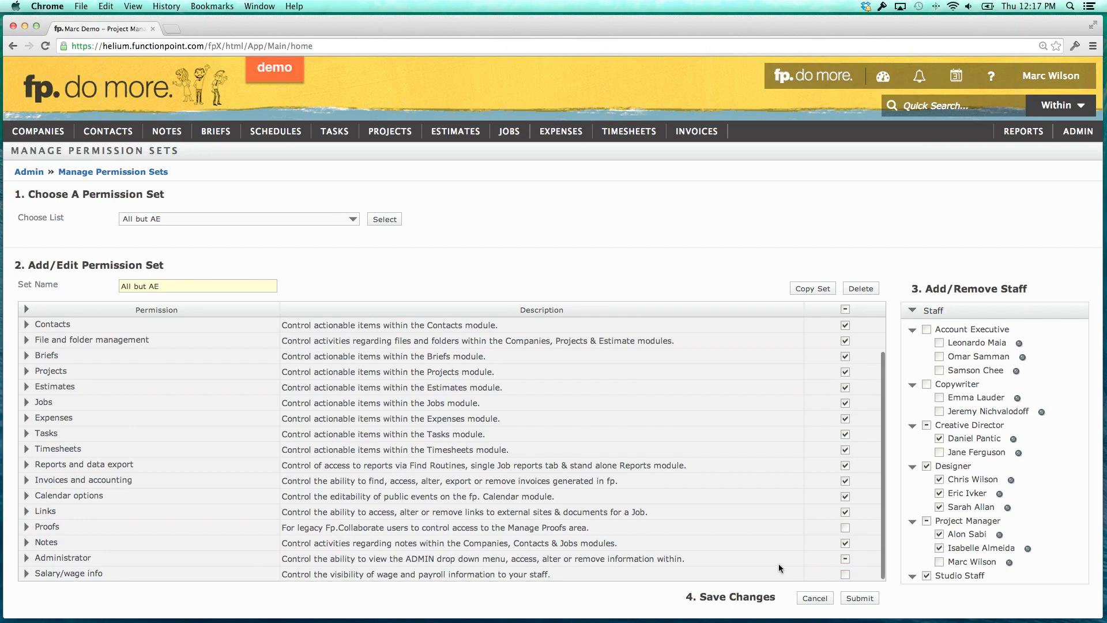
Expand the Administrator permissions and scroll through its sub-permissions.
{"action": "left_click", "coordinate": [27, 559]}
{"action": "scroll", "coordinate": [155, 484], "scroll_direction": "down", "scroll_amount": 3}
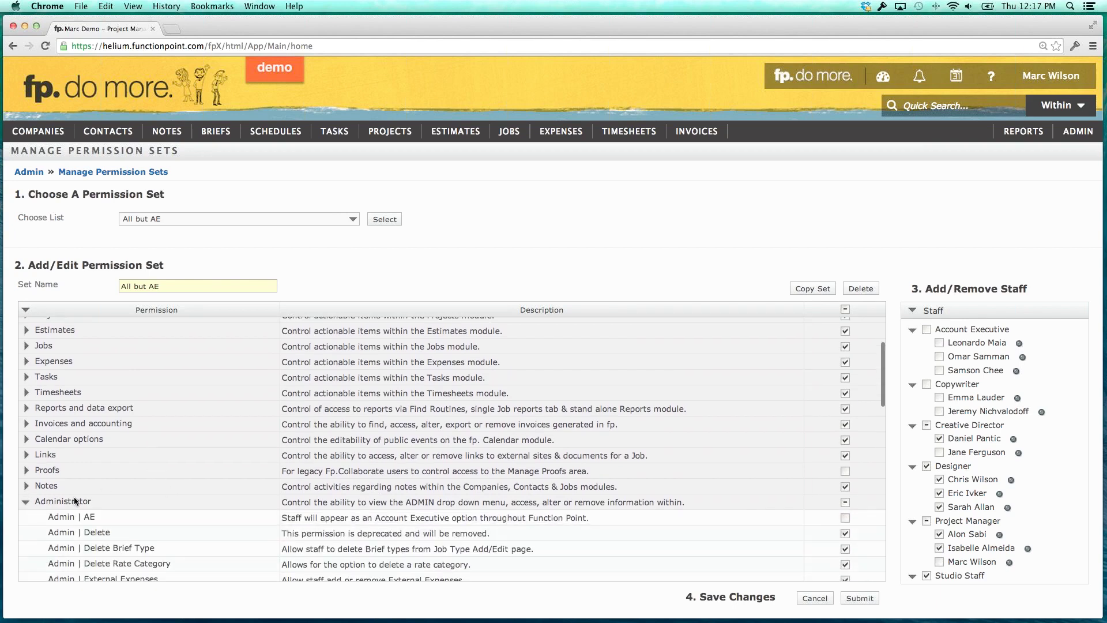
{"action": "scroll", "coordinate": [74, 500], "scroll_direction": "down", "scroll_amount": 2}
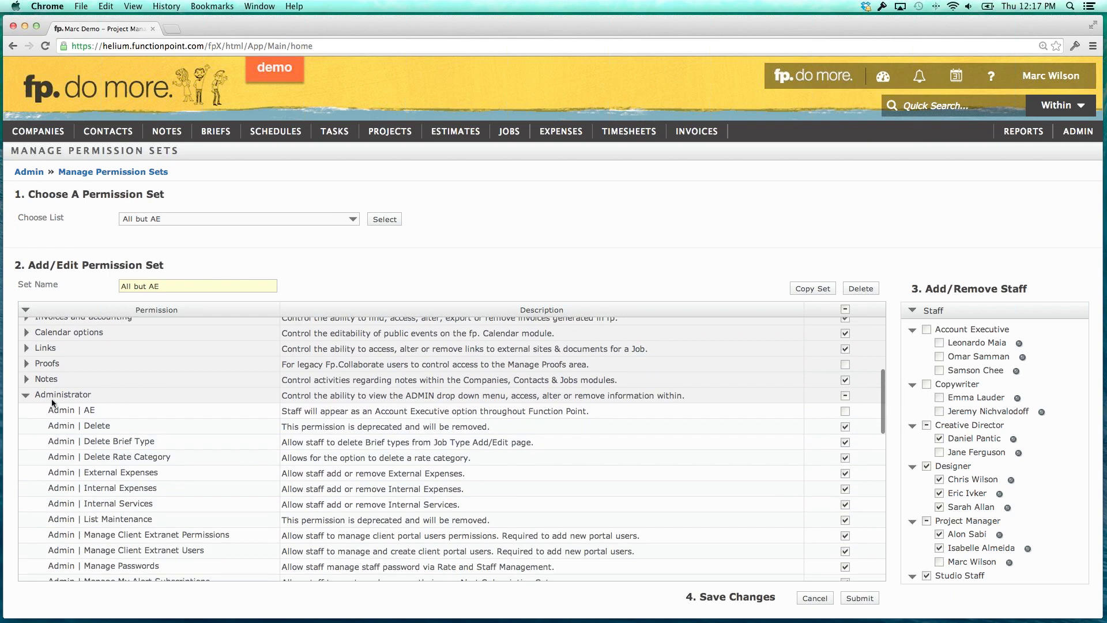
{"action": "scroll", "coordinate": [80, 415], "scroll_direction": "down", "scroll_amount": 1}
{"action": "scroll", "coordinate": [91, 437], "scroll_direction": "down", "scroll_amount": 4}
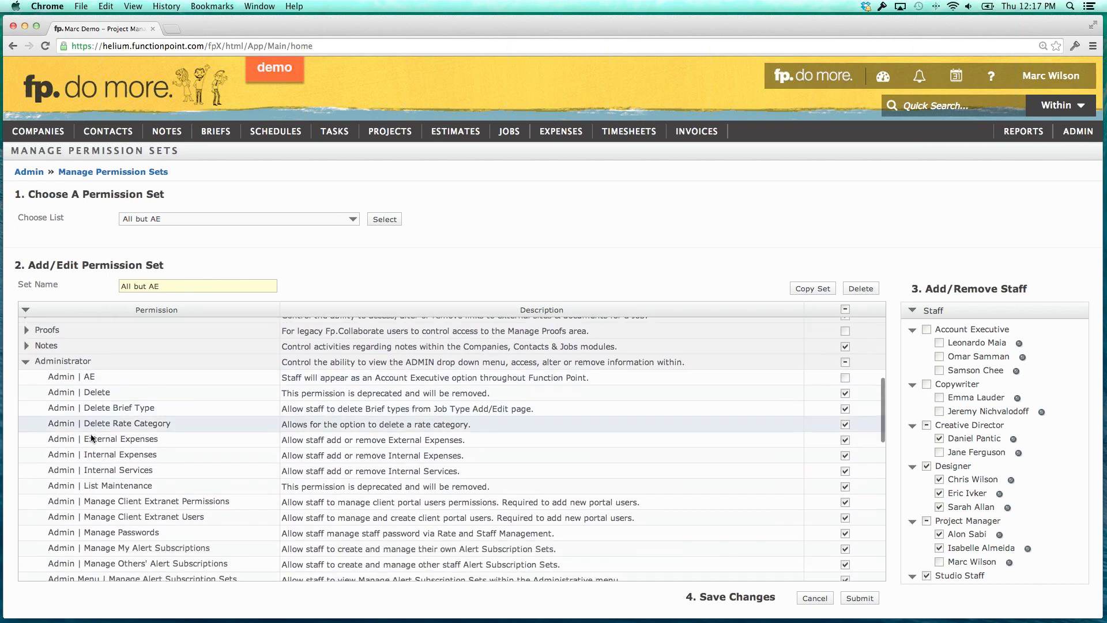
{"action": "scroll", "coordinate": [93, 439], "scroll_direction": "down", "scroll_amount": 6}
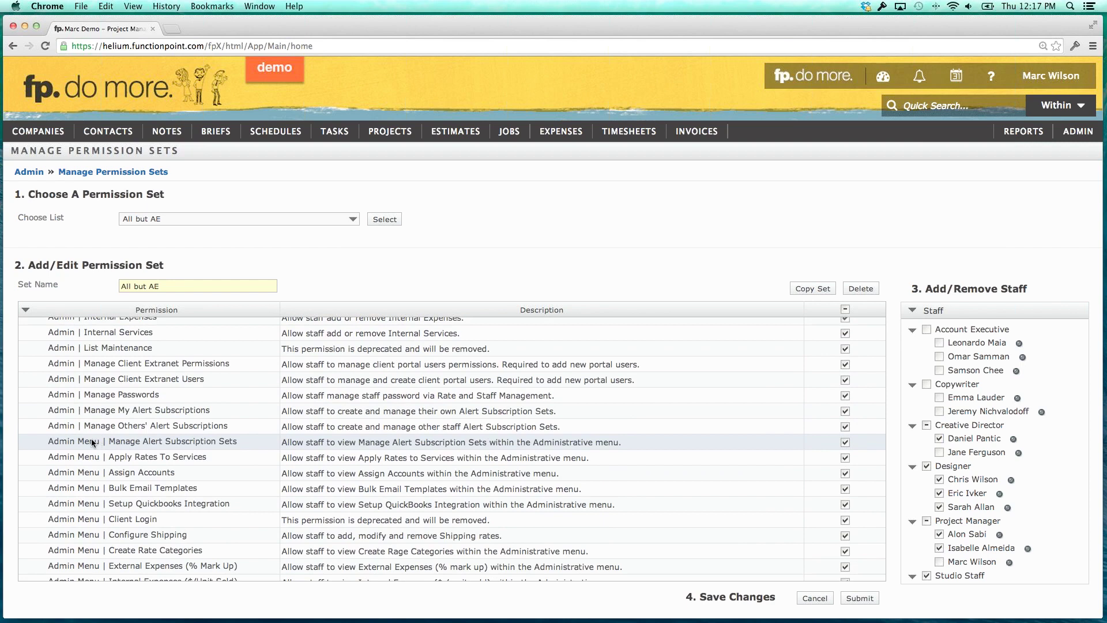
{"action": "scroll", "coordinate": [94, 438], "scroll_direction": "down", "scroll_amount": 2}
{"action": "scroll", "coordinate": [94, 438], "scroll_direction": "down", "scroll_amount": 6}
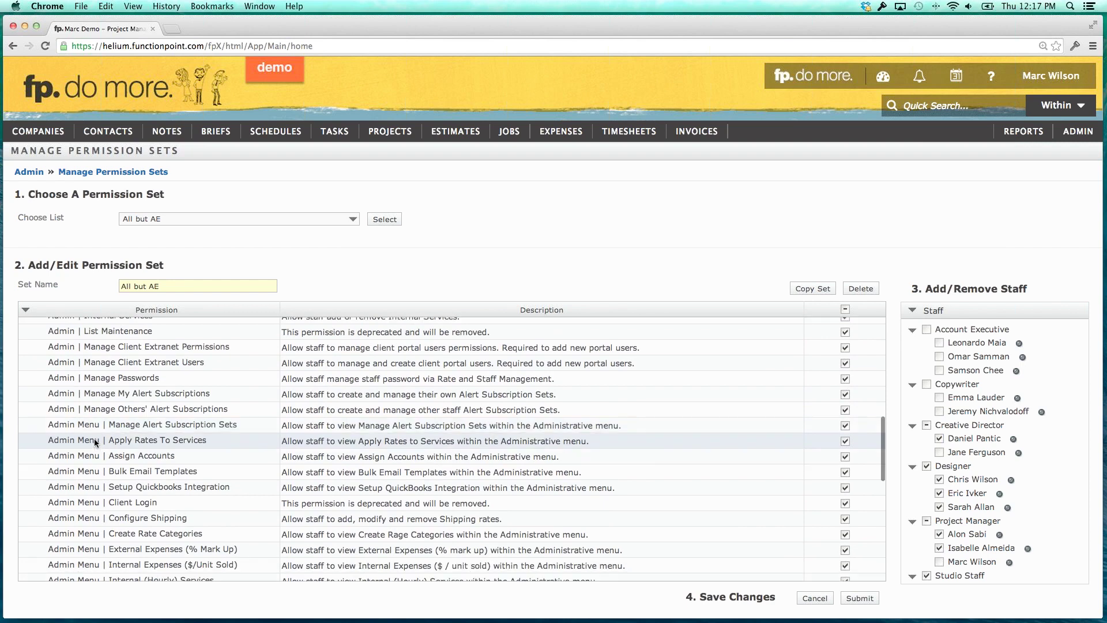
{"action": "scroll", "coordinate": [95, 438], "scroll_direction": "down", "scroll_amount": 7}
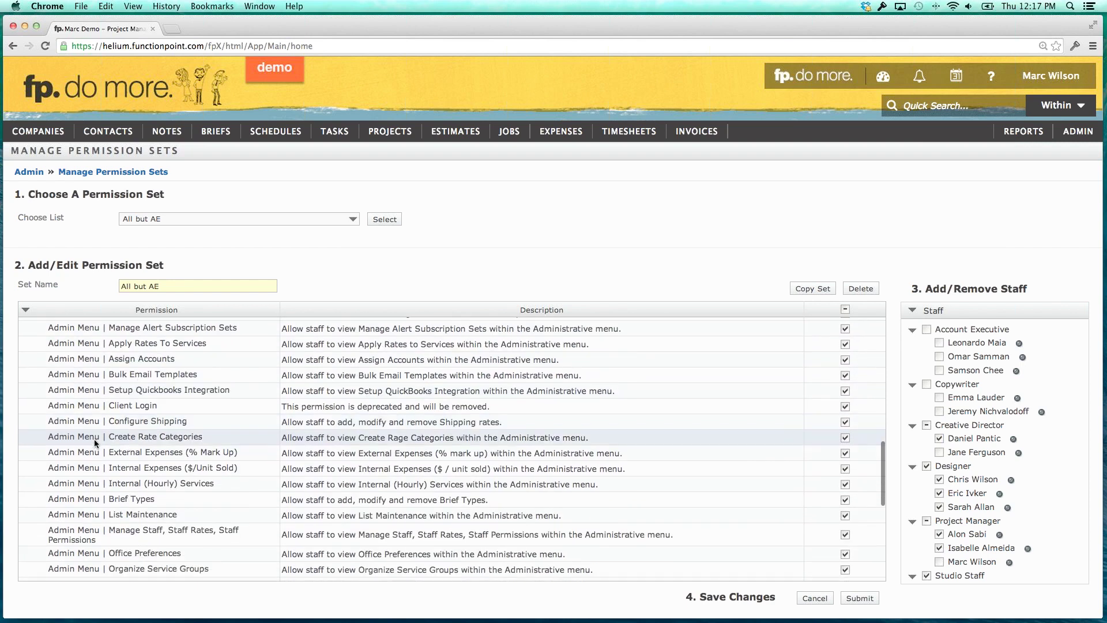
{"action": "scroll", "coordinate": [95, 439], "scroll_direction": "down", "scroll_amount": 12}
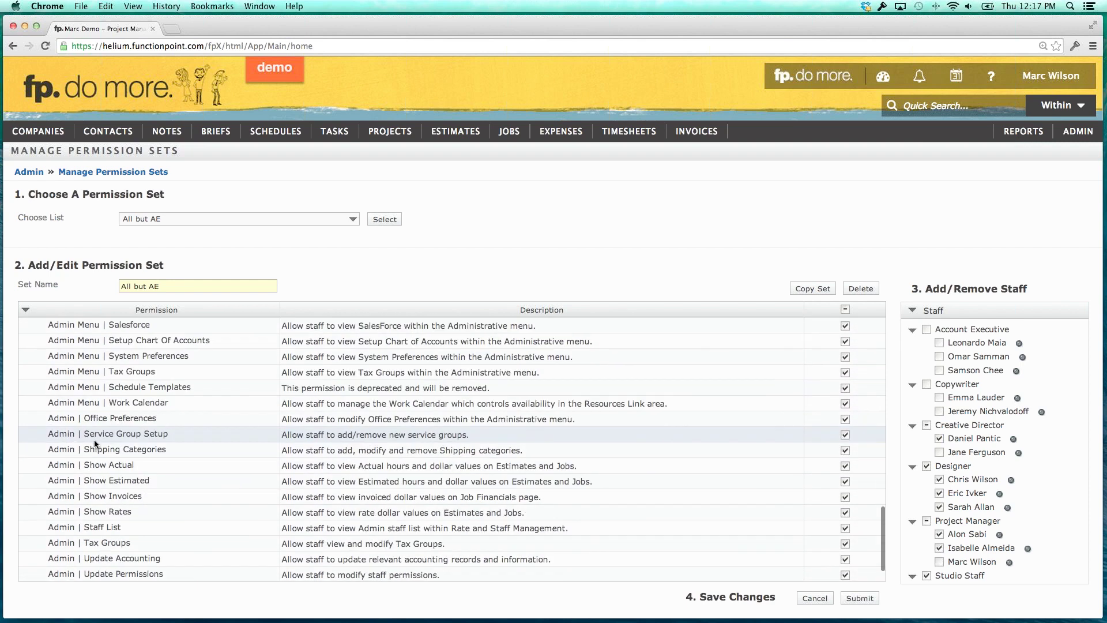
{"action": "left_click_drag", "start_coordinate": [105, 431], "coordinate": [128, 481]}
Uncheck the Admin | Show Estimated and Show Actual permissions in the All but AE set.
{"action": "left_click", "coordinate": [108, 449]}
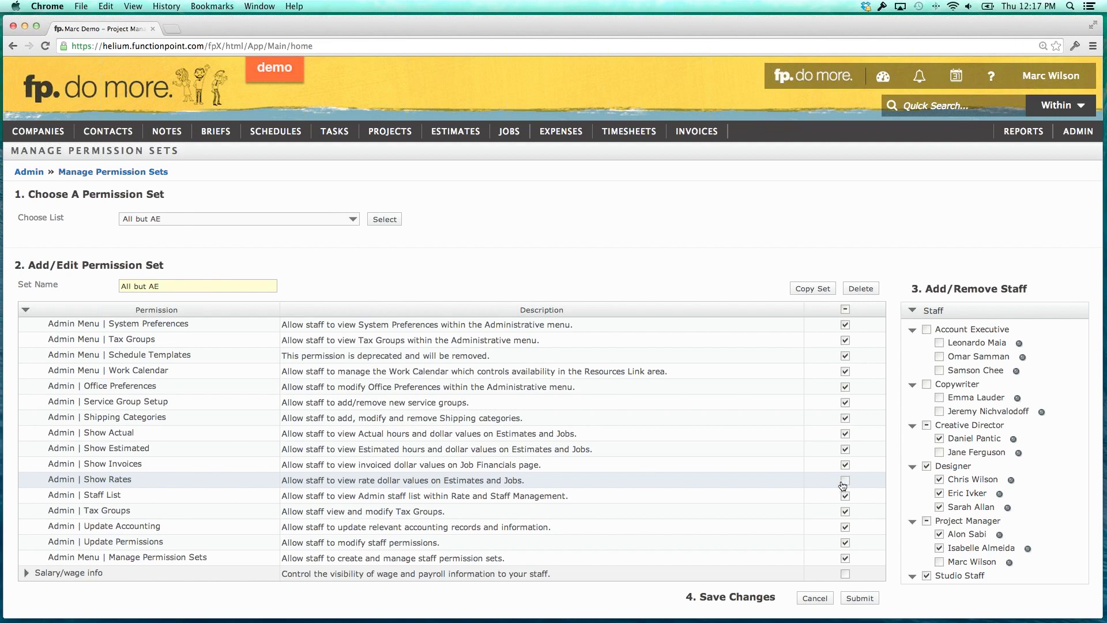
{"action": "mouse_move", "coordinate": [111, 448]}
{"action": "left_mouse_down"}
{"action": "mouse_move", "coordinate": [151, 448]}
{"action": "mouse_move", "coordinate": [111, 430]}
{"action": "left_mouse_up"}
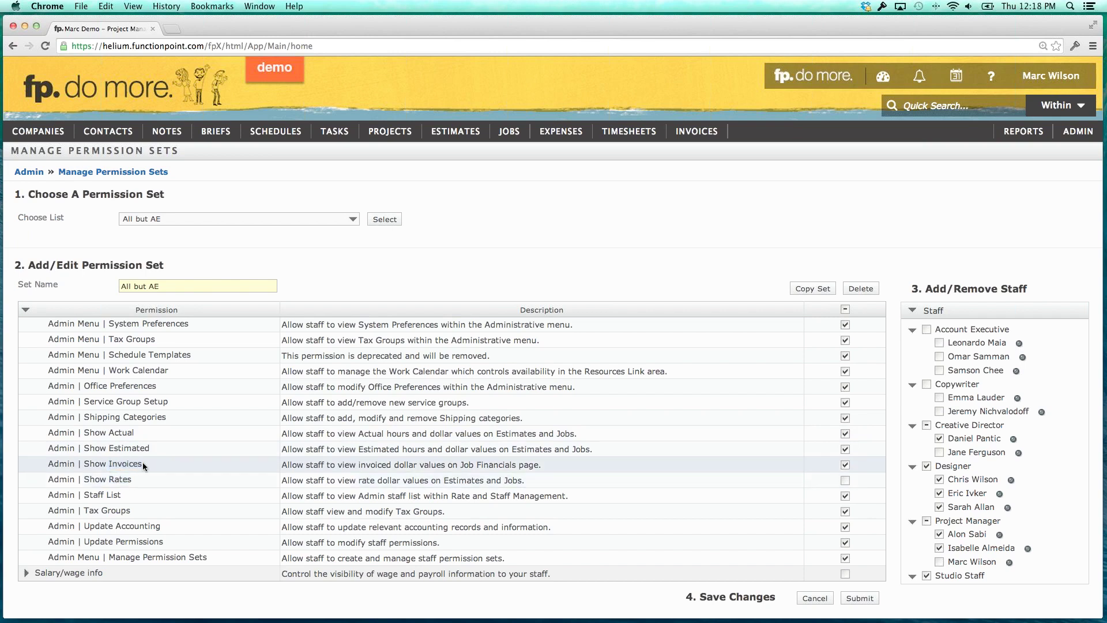
{"action": "left_click", "coordinate": [845, 449]}
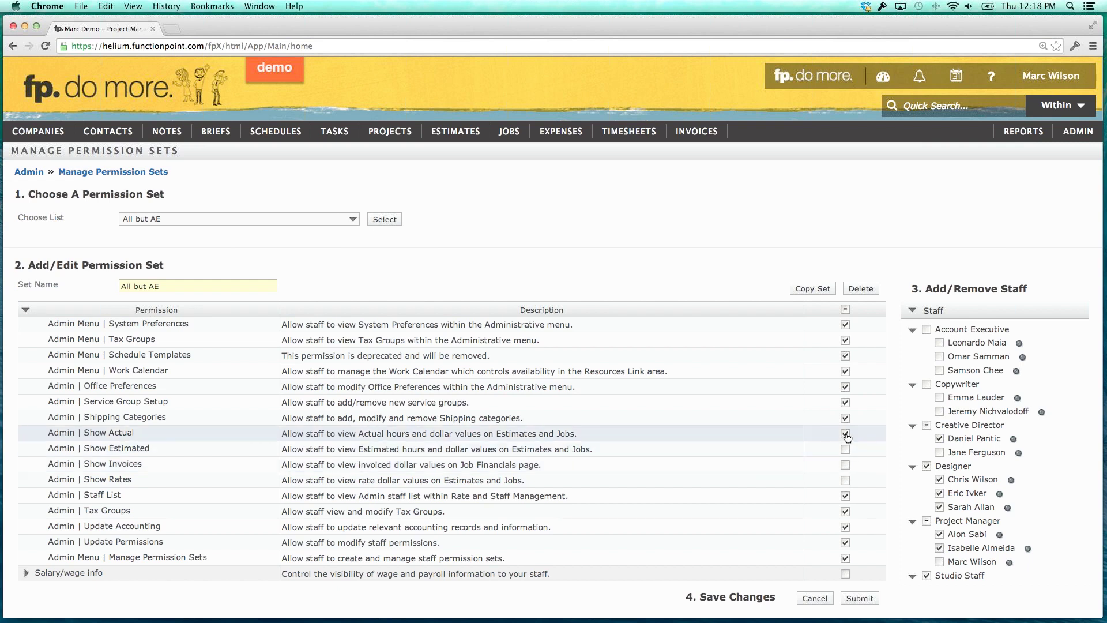
{"action": "left_click", "coordinate": [845, 434]}
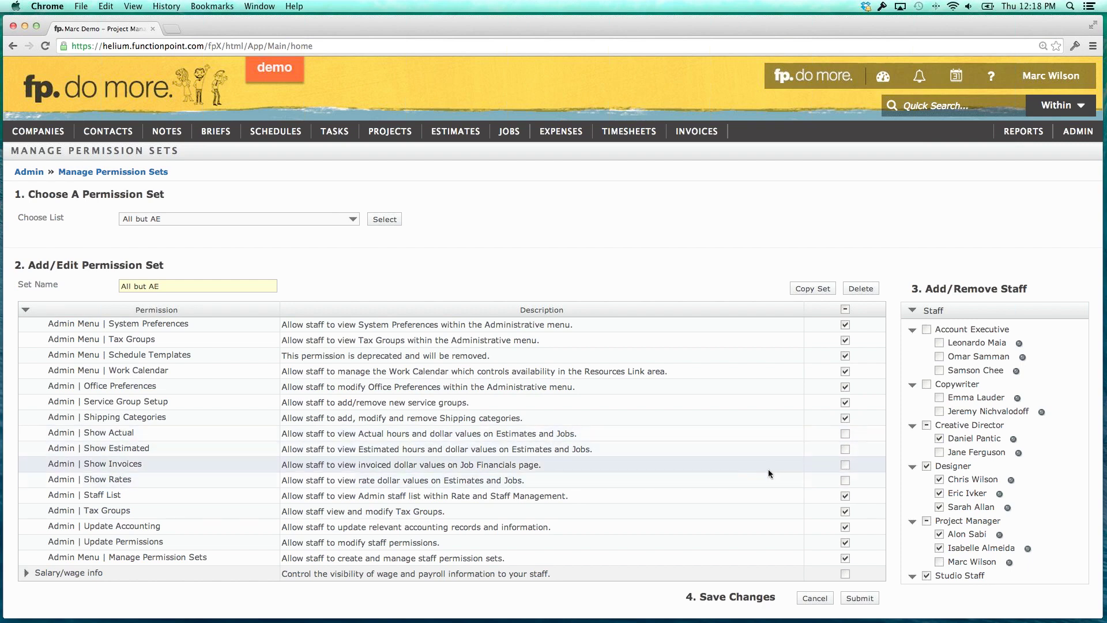
Collapse the Administrator group, then expand and collapse the Tasks permissions.
{"action": "scroll", "coordinate": [445, 488], "scroll_direction": "up", "scroll_amount": 10}
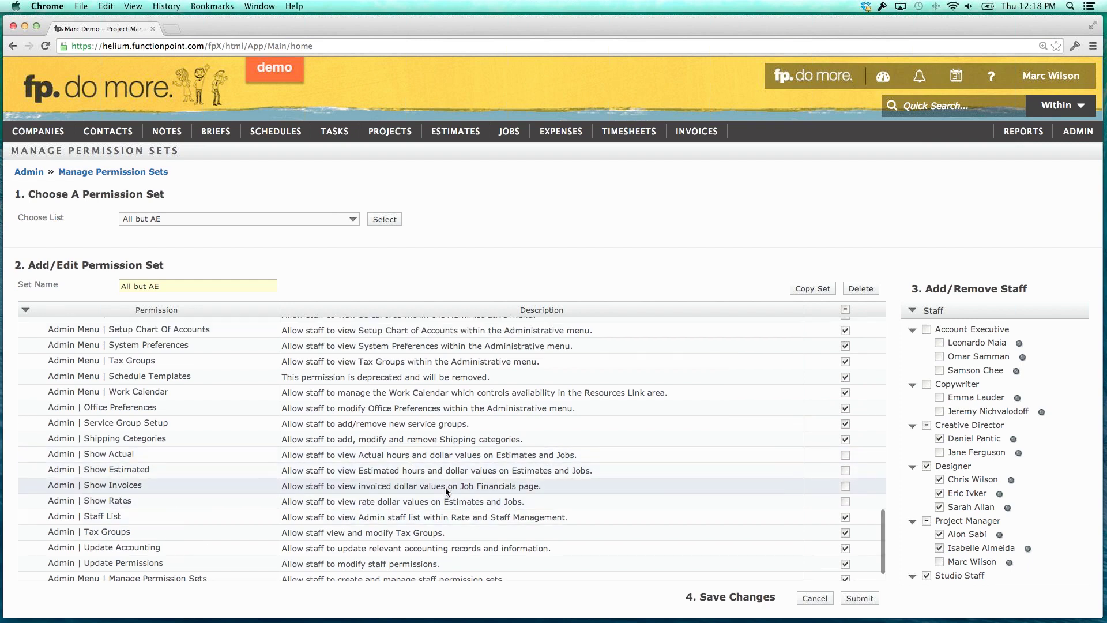
{"action": "scroll", "coordinate": [99, 455], "scroll_direction": "up", "scroll_amount": 8}
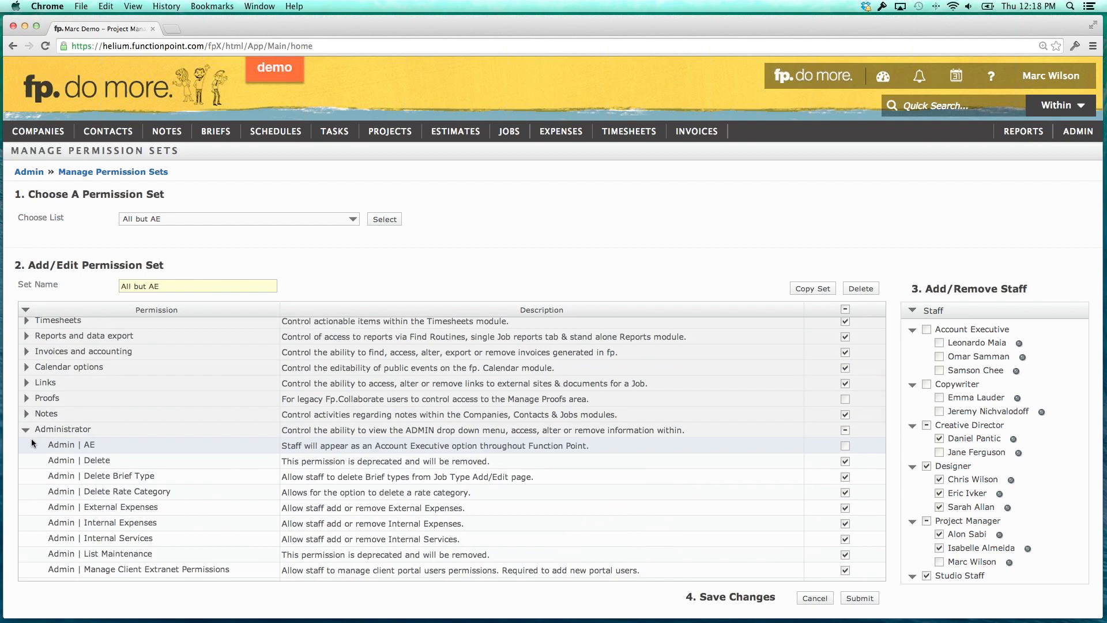
{"action": "left_click", "coordinate": [25, 430]}
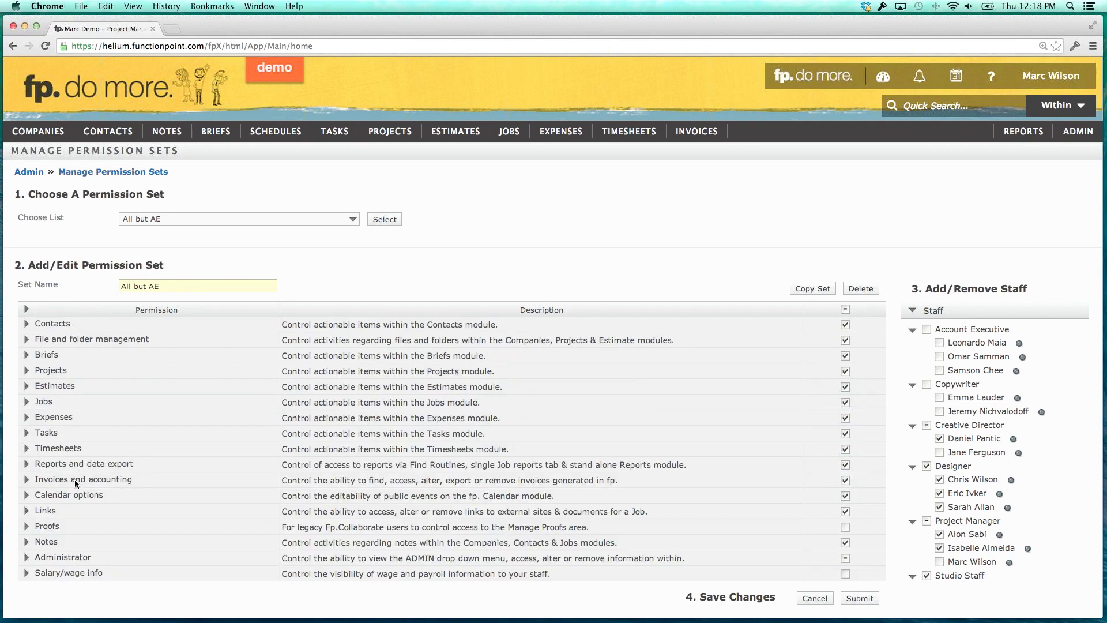
{"action": "left_click", "coordinate": [27, 435]}
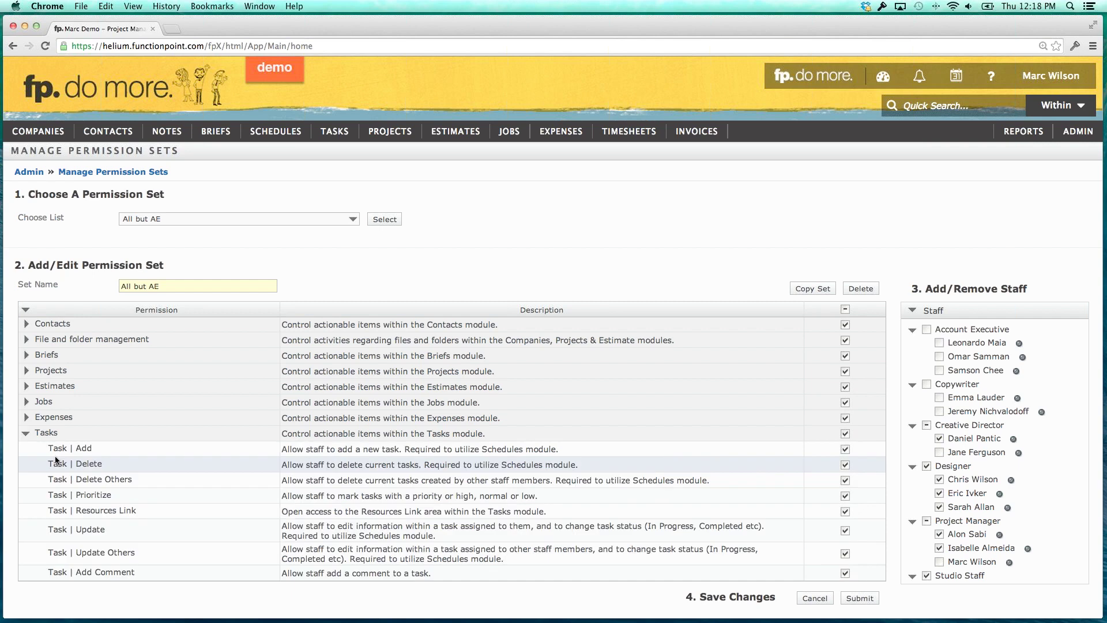
{"action": "scroll", "coordinate": [54, 456], "scroll_direction": "down", "scroll_amount": 2}
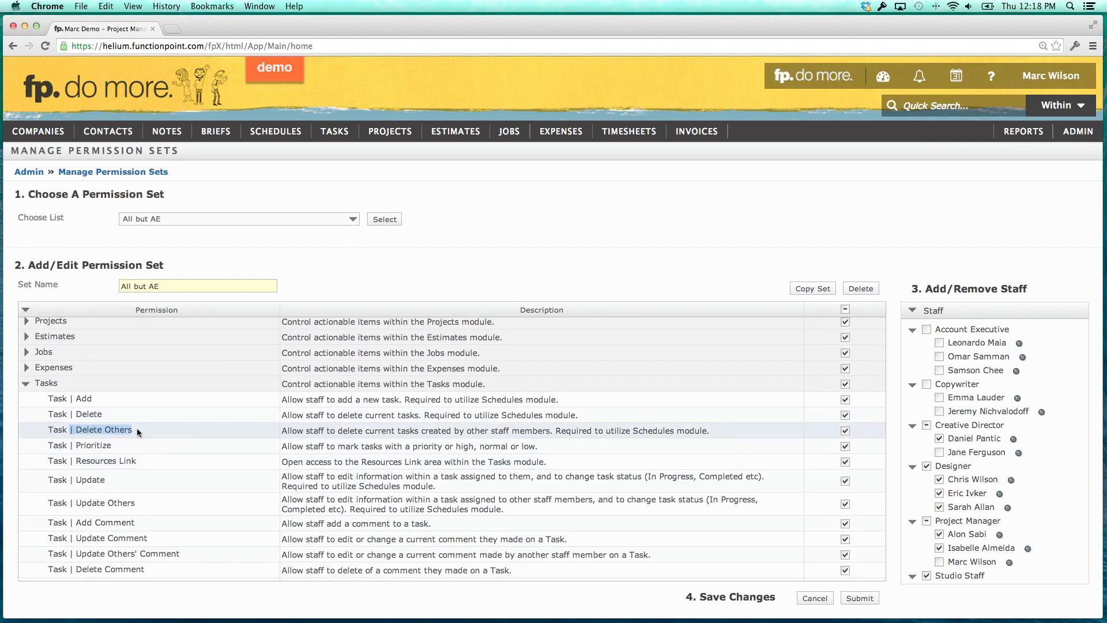
{"action": "left_click", "coordinate": [137, 428]}
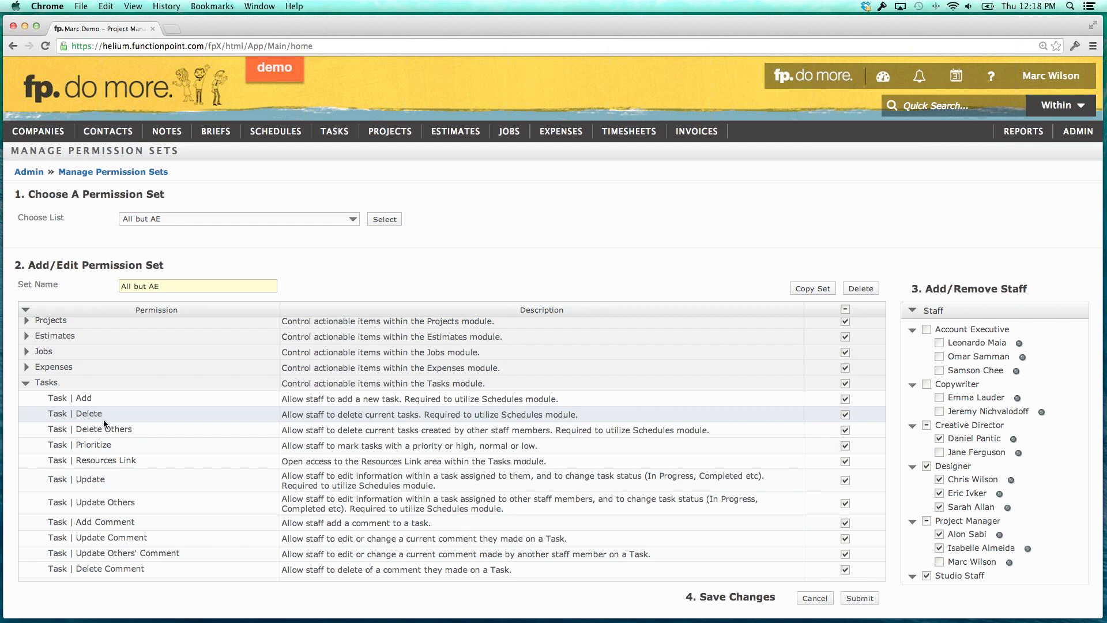
{"action": "left_click", "coordinate": [28, 383]}
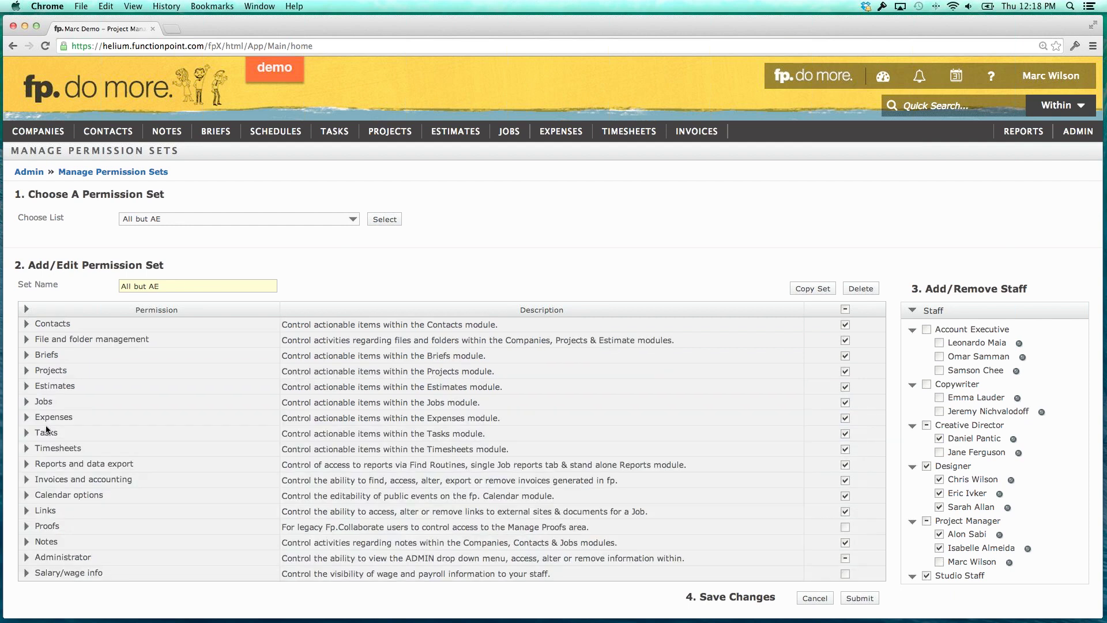
Expand the Estimates permissions to review them, then collapse the group again.
{"action": "scroll", "coordinate": [27, 409], "scroll_direction": "up", "scroll_amount": 2}
{"action": "left_click", "coordinate": [27, 421]}
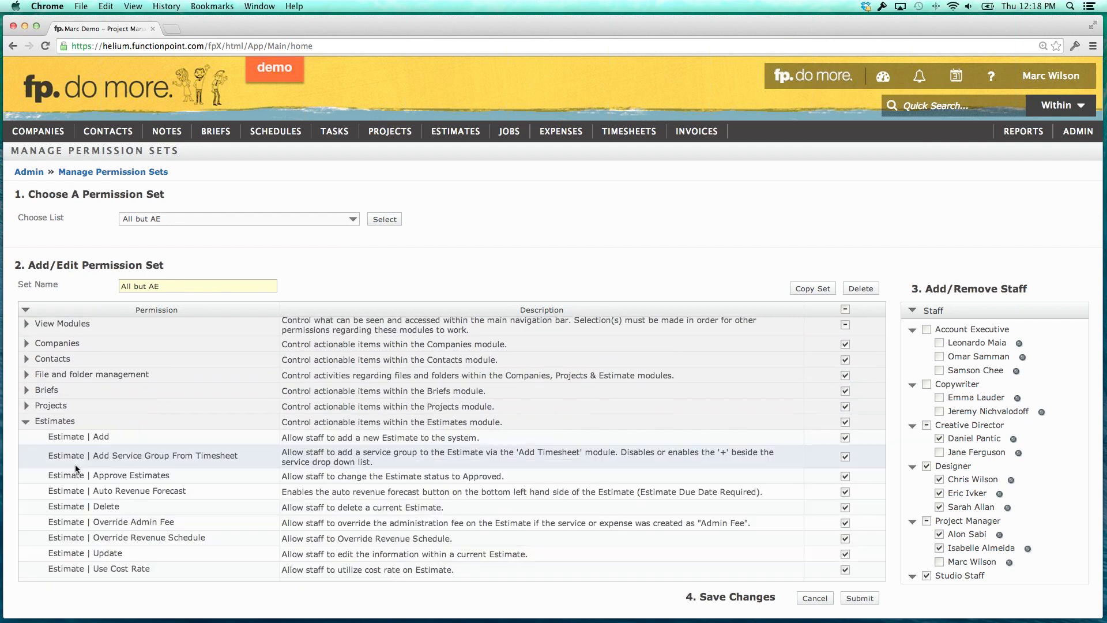
{"action": "scroll", "coordinate": [75, 464], "scroll_direction": "down", "scroll_amount": 3}
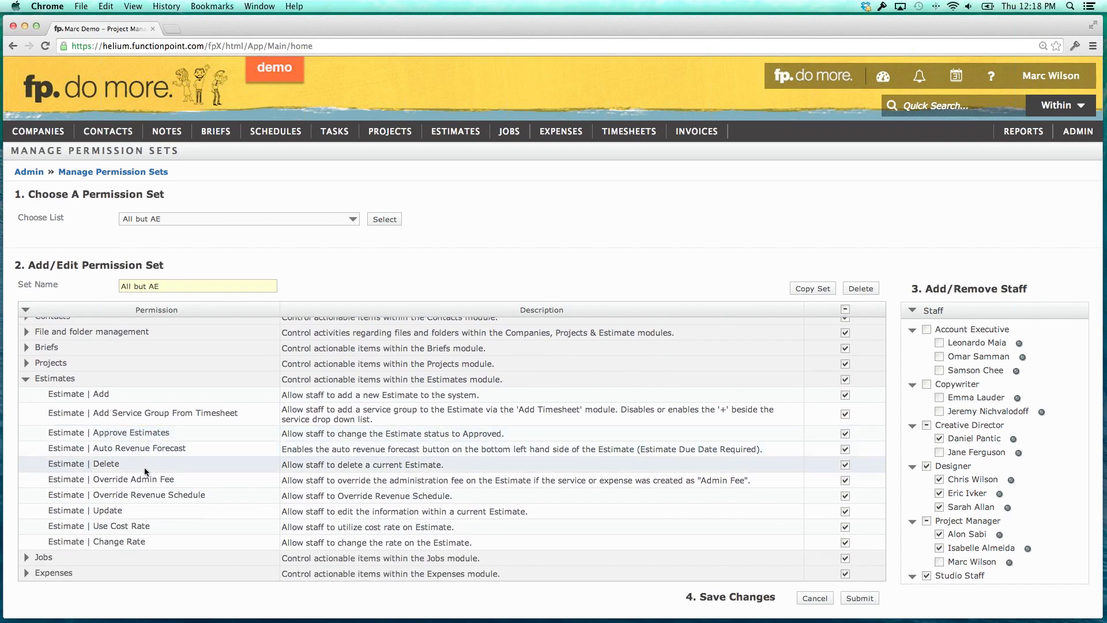
{"action": "scroll", "coordinate": [110, 513], "scroll_direction": "up", "scroll_amount": 1}
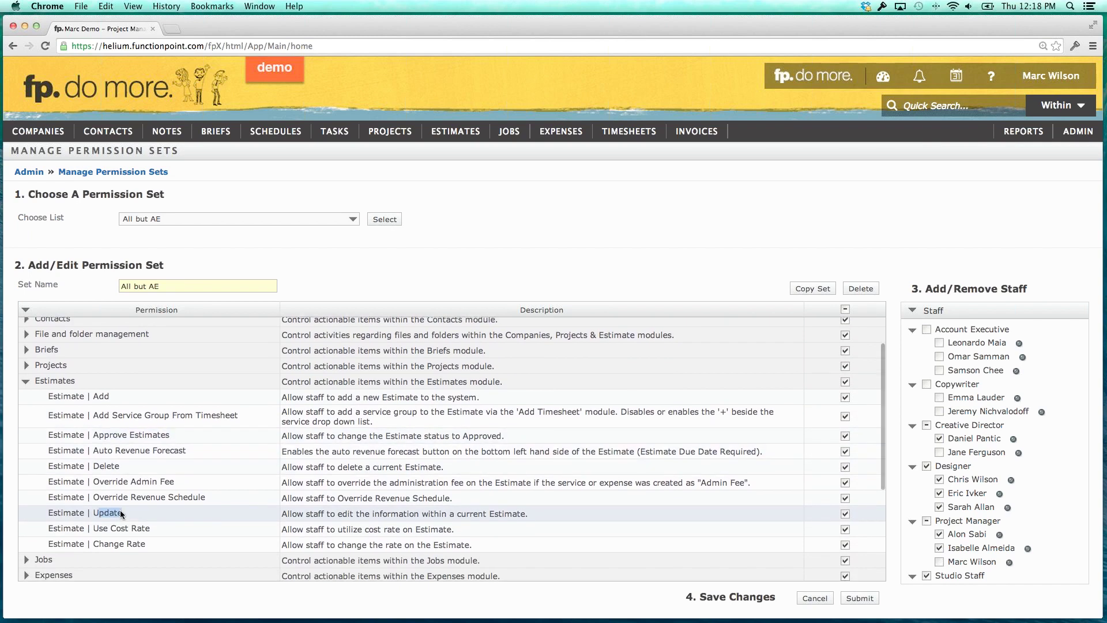
{"action": "double_click", "coordinate": [120, 511]}
{"action": "left_click", "coordinate": [123, 515]}
{"action": "scroll", "coordinate": [75, 450], "scroll_direction": "up", "scroll_amount": 1}
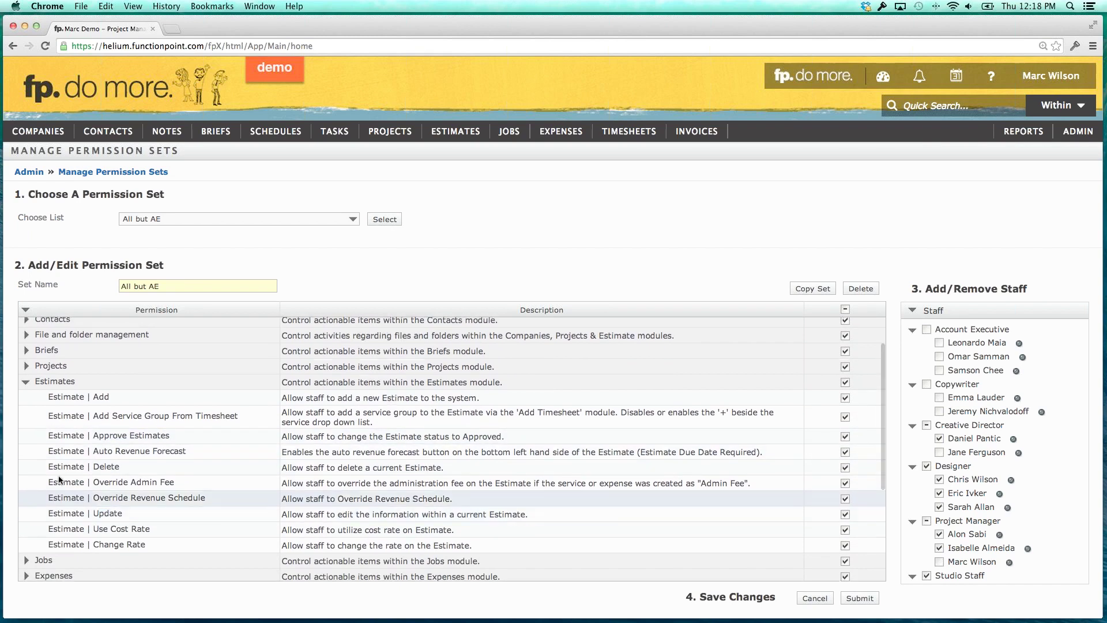
{"action": "left_click", "coordinate": [26, 383]}
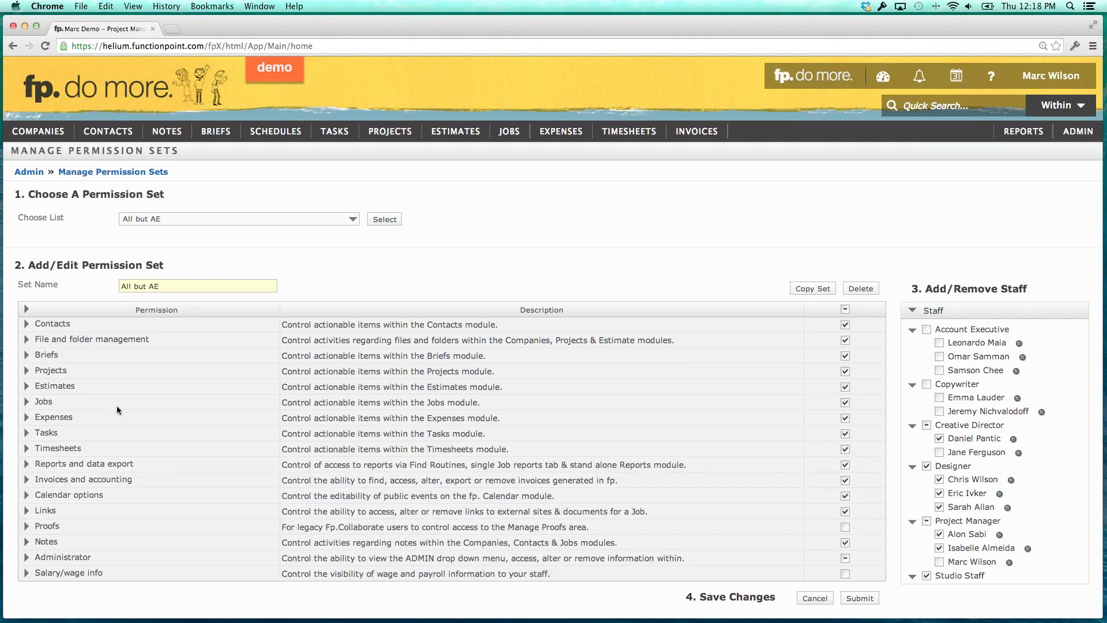
{"action": "left_click_drag", "start_coordinate": [87, 557], "coordinate": [35, 557]}
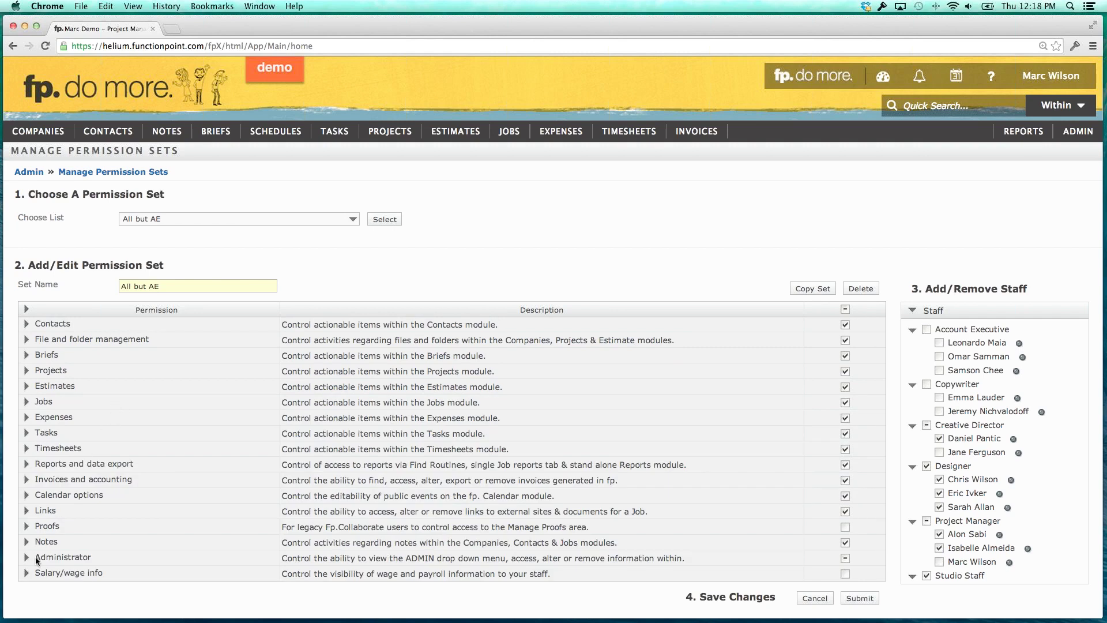
{"action": "left_click", "coordinate": [86, 572]}
{"action": "left_click", "coordinate": [349, 219]}
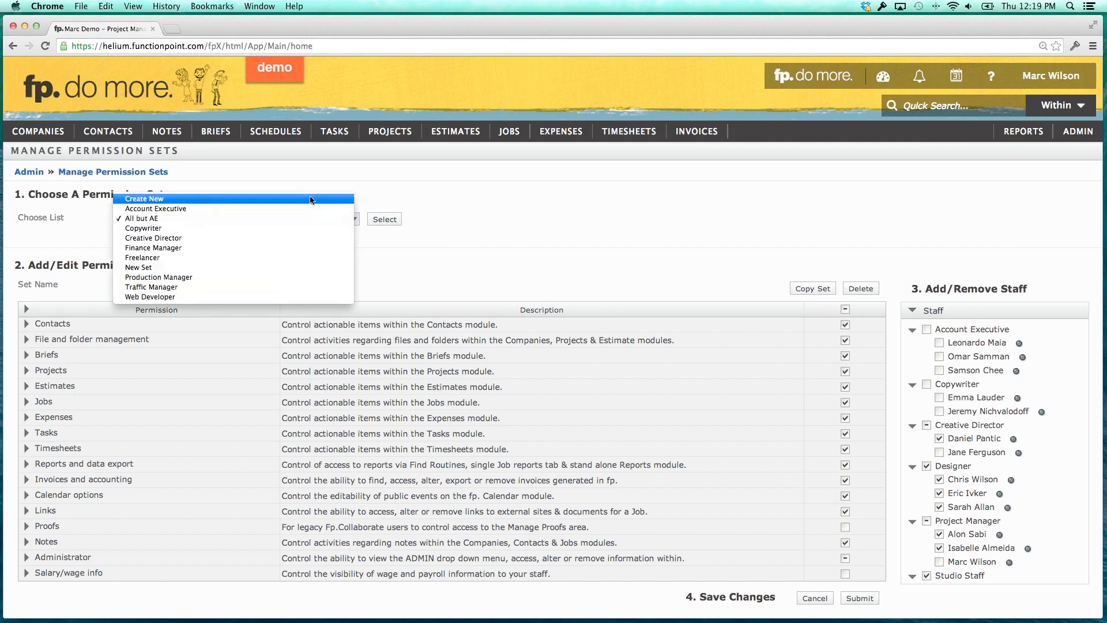
Choose Create New in Choose List to load a blank permission set form.
{"action": "left_click", "coordinate": [310, 199]}
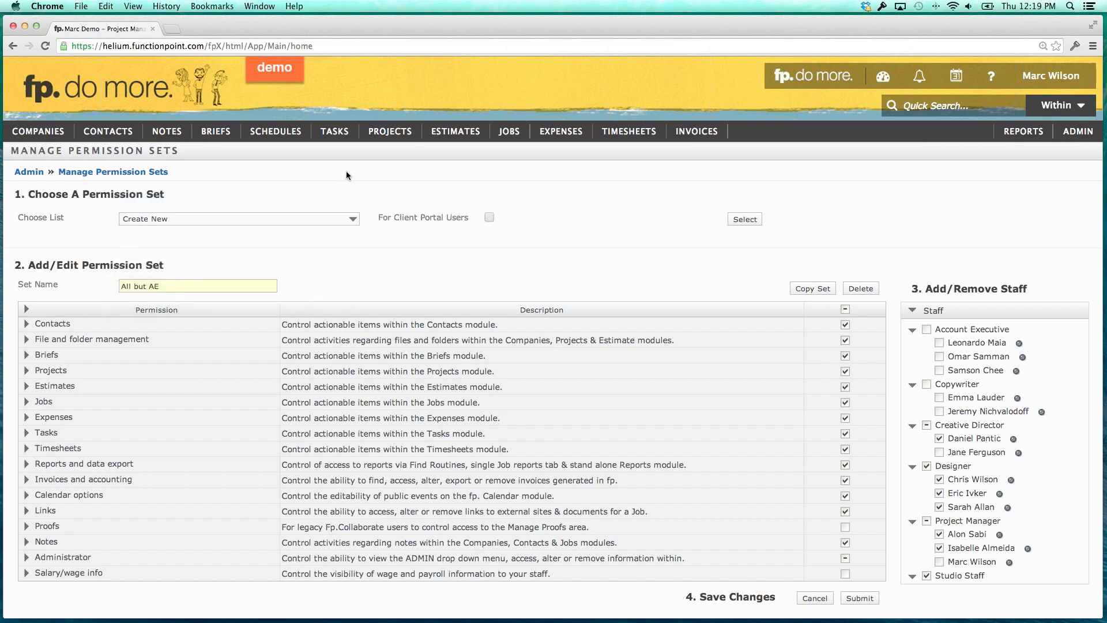
{"action": "left_click", "coordinate": [746, 222]}
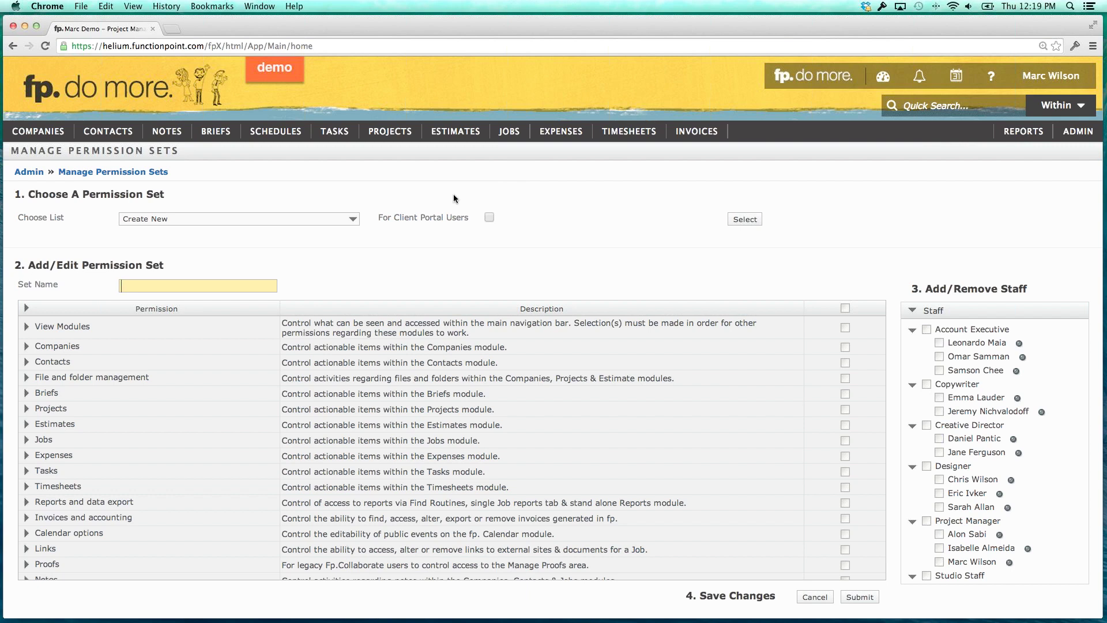
{"action": "left_click", "coordinate": [282, 219]}
{"action": "left_click", "coordinate": [282, 219]}
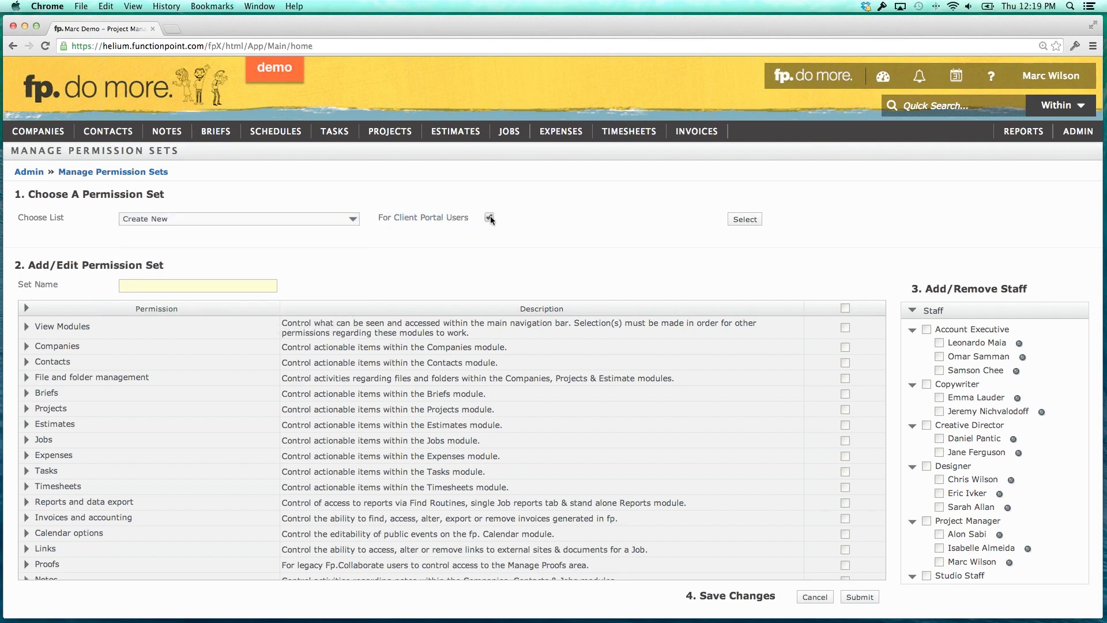
Grant all client portal permissions except Approve Estimates and Files | Delete.
{"action": "left_click", "coordinate": [746, 224]}
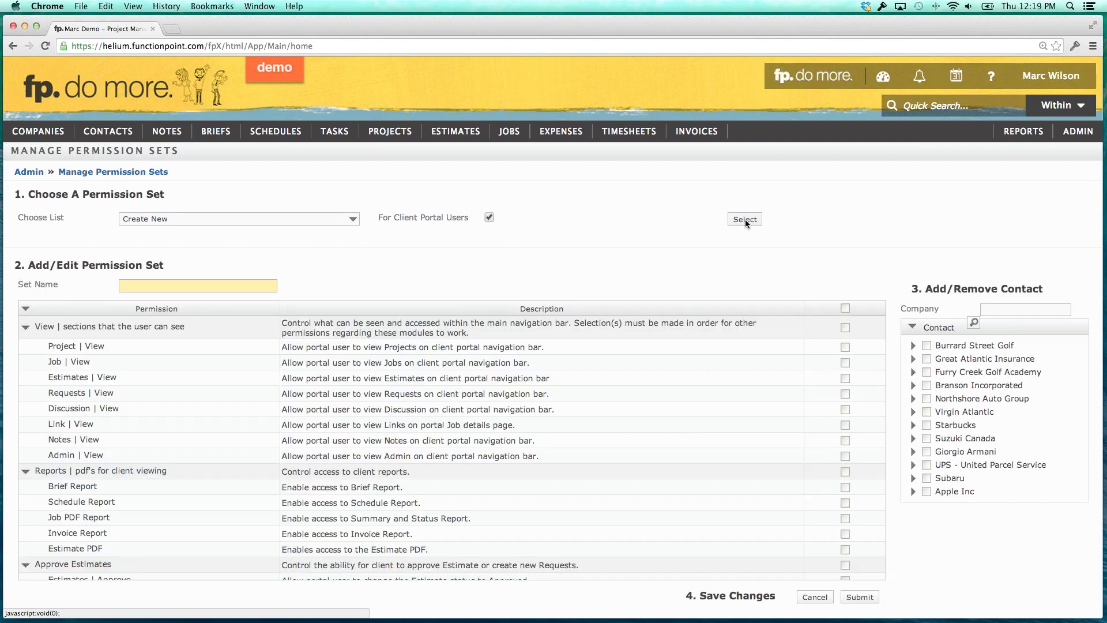
{"action": "left_click_drag", "start_coordinate": [345, 323], "coordinate": [357, 393]}
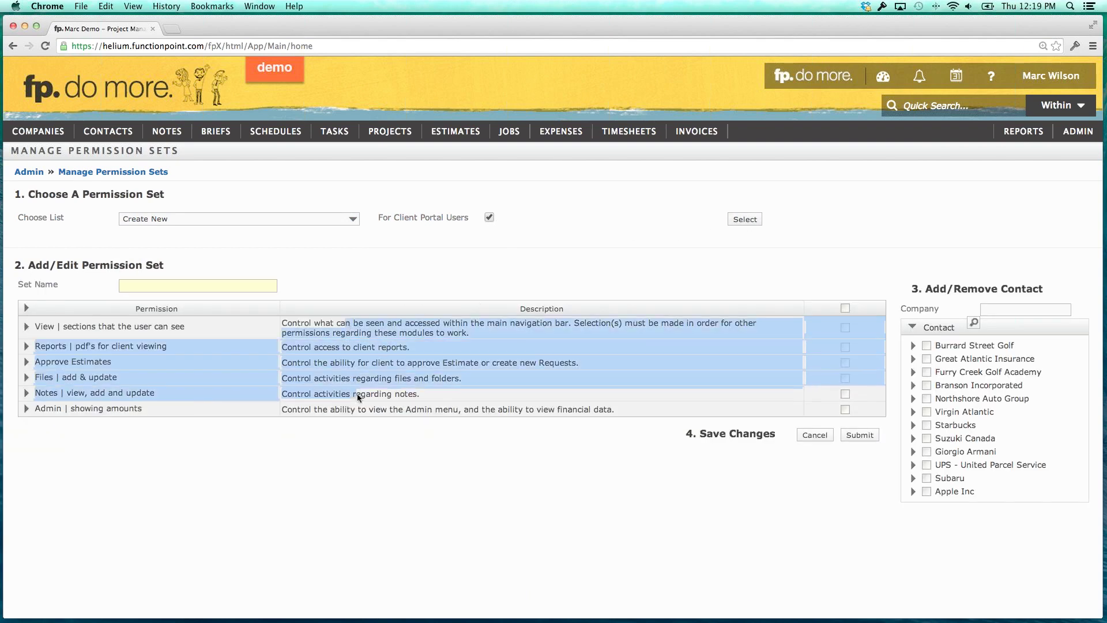
{"action": "left_click", "coordinate": [359, 397]}
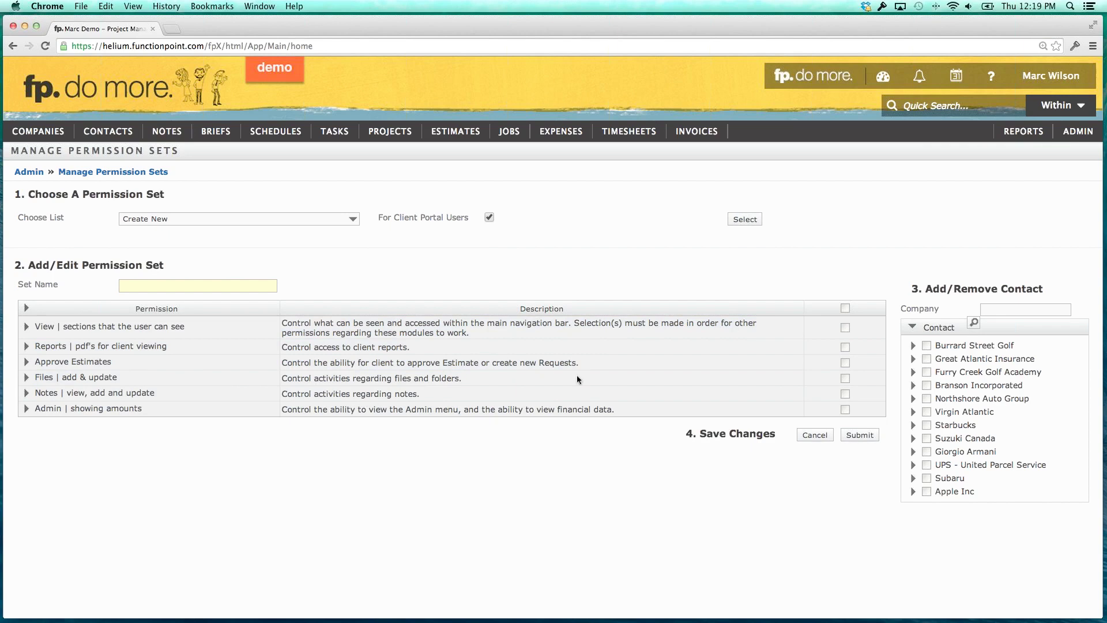
{"action": "left_click", "coordinate": [845, 309]}
{"action": "left_click", "coordinate": [846, 363]}
{"action": "left_click", "coordinate": [27, 378]}
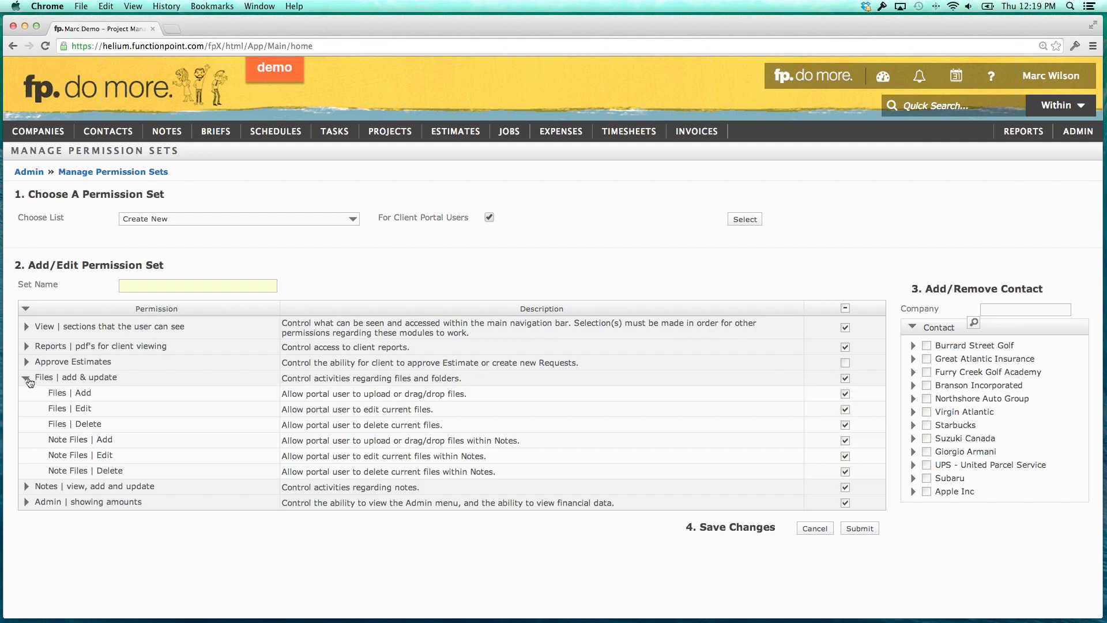
{"action": "left_click", "coordinate": [846, 426]}
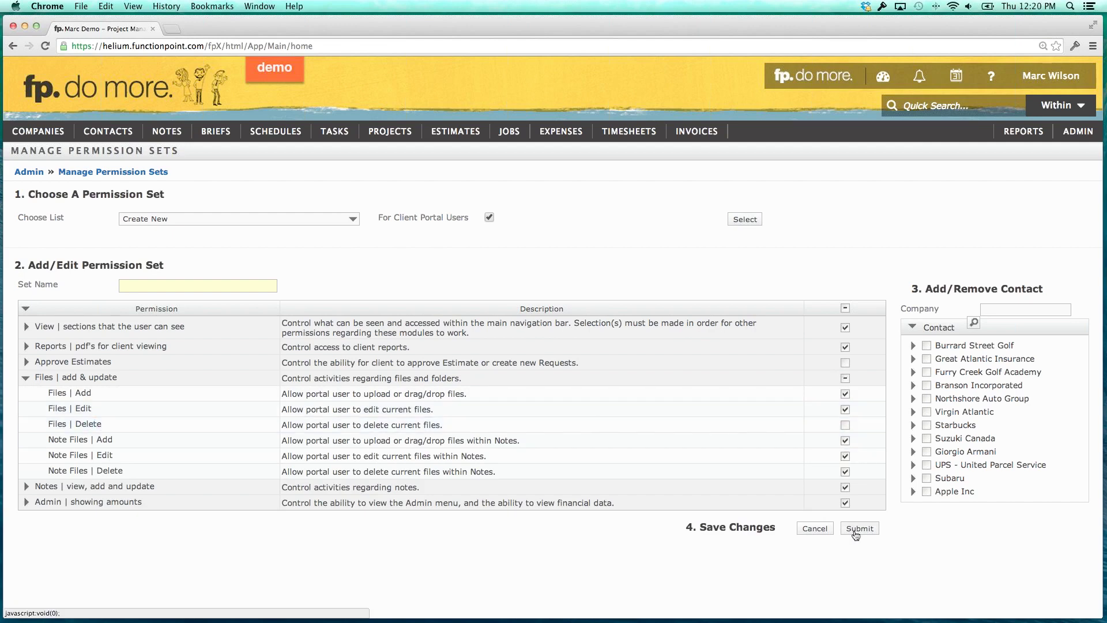
Name the set 'Standard Client' and save it.
{"action": "left_click", "coordinate": [234, 284]}
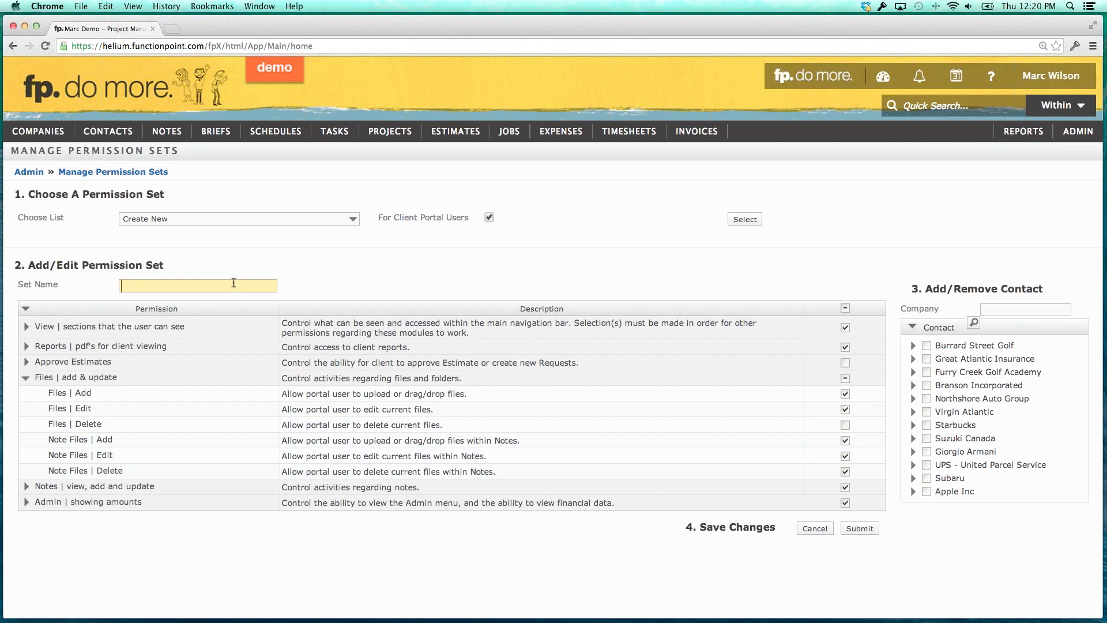
{"action": "type", "text": "Standard Client"}
{"action": "left_click", "coordinate": [865, 529]}
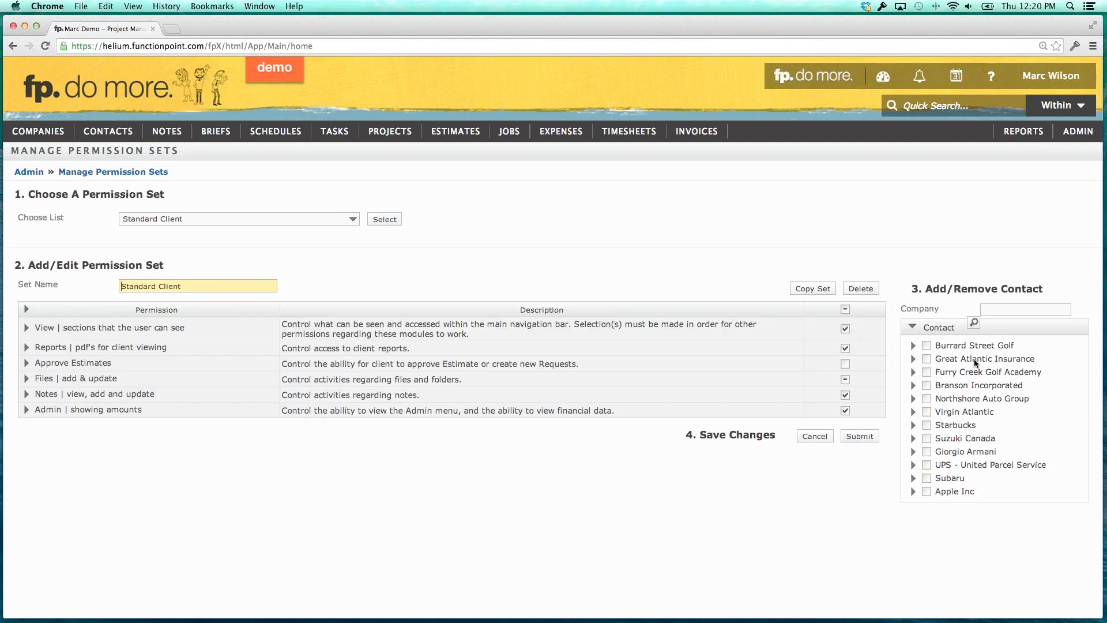
Browse company contacts, then assign the Northshore Auto Group contact to Standard Client and save.
{"action": "left_click", "coordinate": [913, 345]}
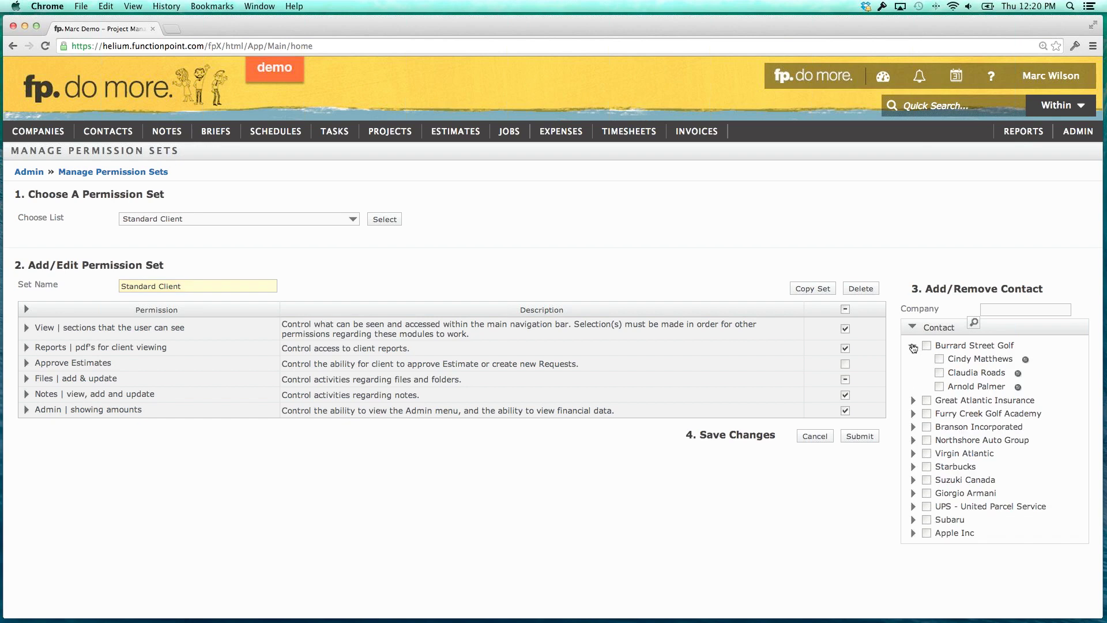
{"action": "left_click", "coordinate": [913, 346]}
{"action": "left_click", "coordinate": [913, 360]}
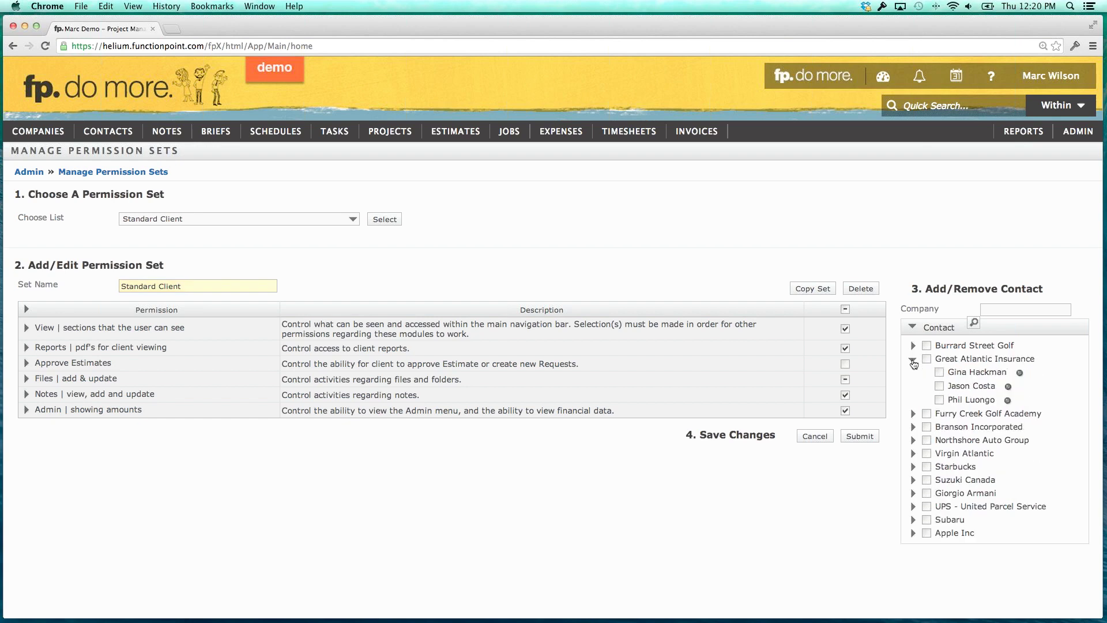
{"action": "left_click", "coordinate": [913, 360]}
{"action": "left_click", "coordinate": [913, 372]}
{"action": "left_click", "coordinate": [913, 373]}
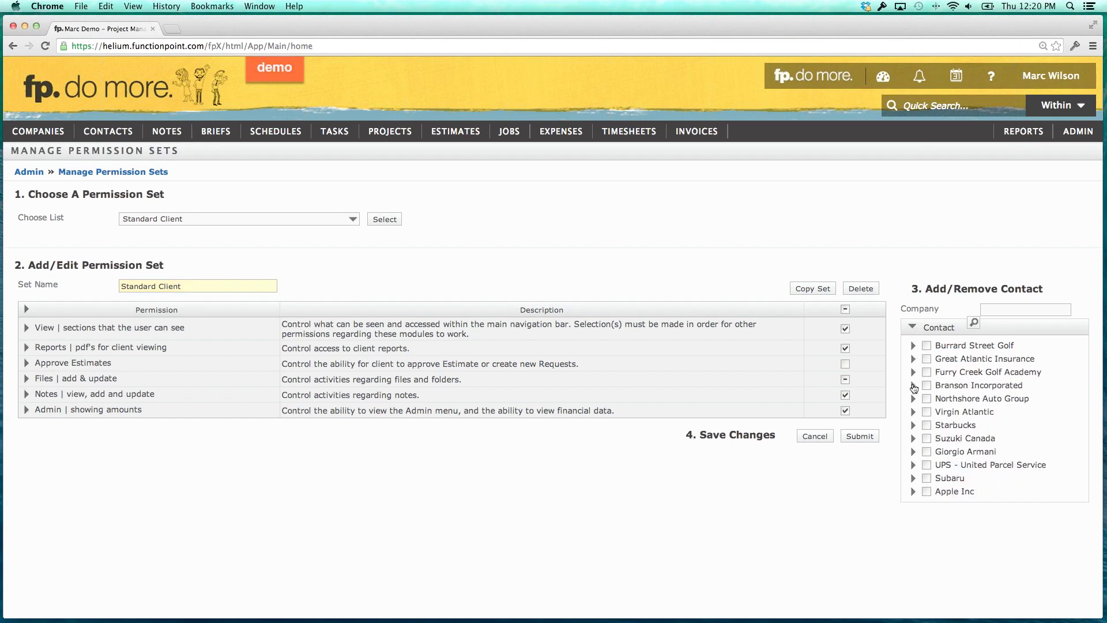
{"action": "left_click", "coordinate": [913, 385]}
{"action": "left_click", "coordinate": [913, 385]}
{"action": "left_click", "coordinate": [997, 311]}
{"action": "type", "text": "north"}
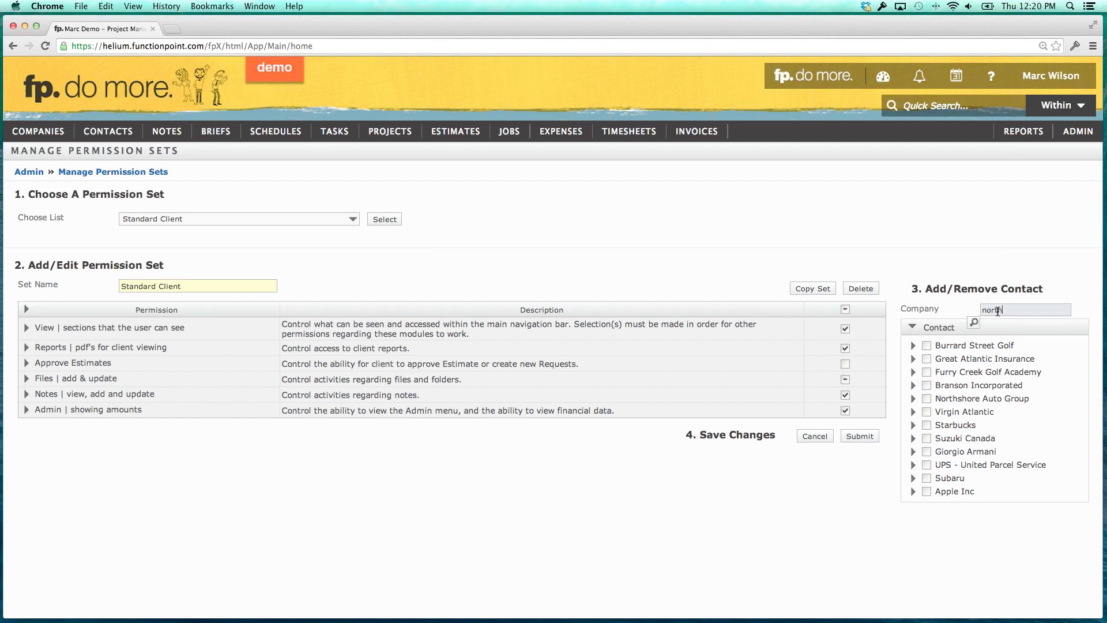
{"action": "key", "text": "Return"}
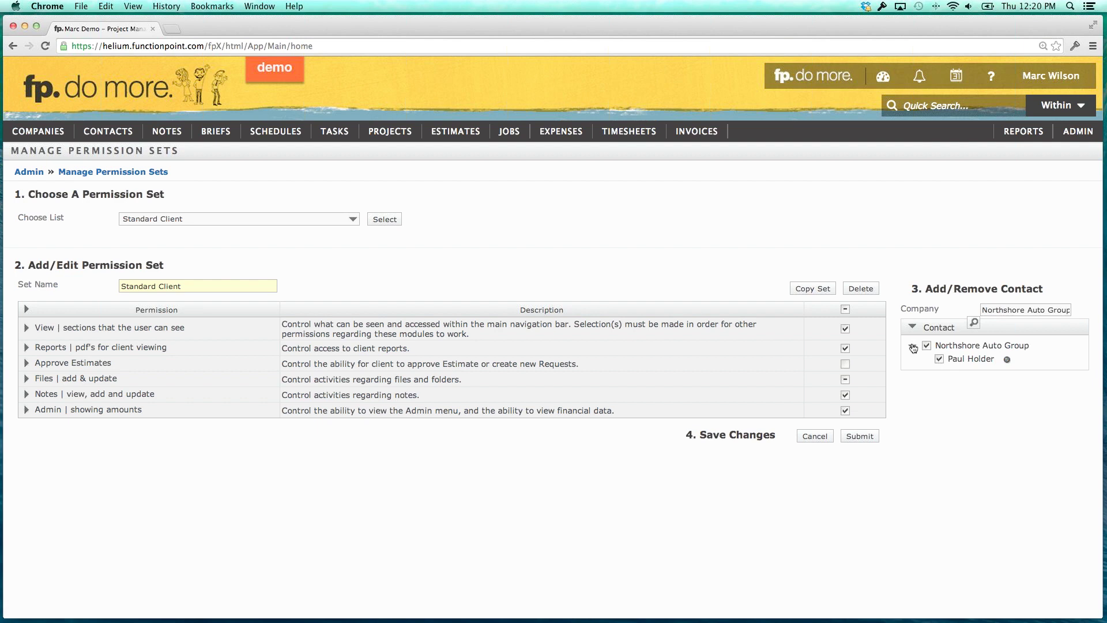
{"action": "left_click", "coordinate": [859, 437]}
Assign two Great Atlantic Insurance contacts to Standard Client, save, and clear the company filter.
{"action": "left_click", "coordinate": [1003, 309]}
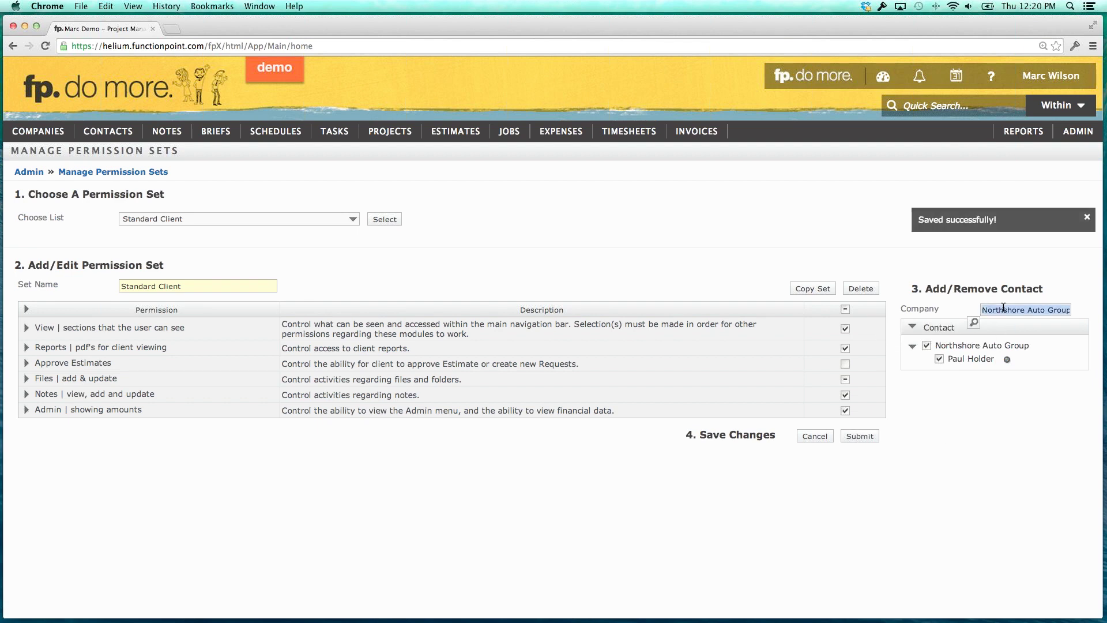
{"action": "type", "text": "greata"}
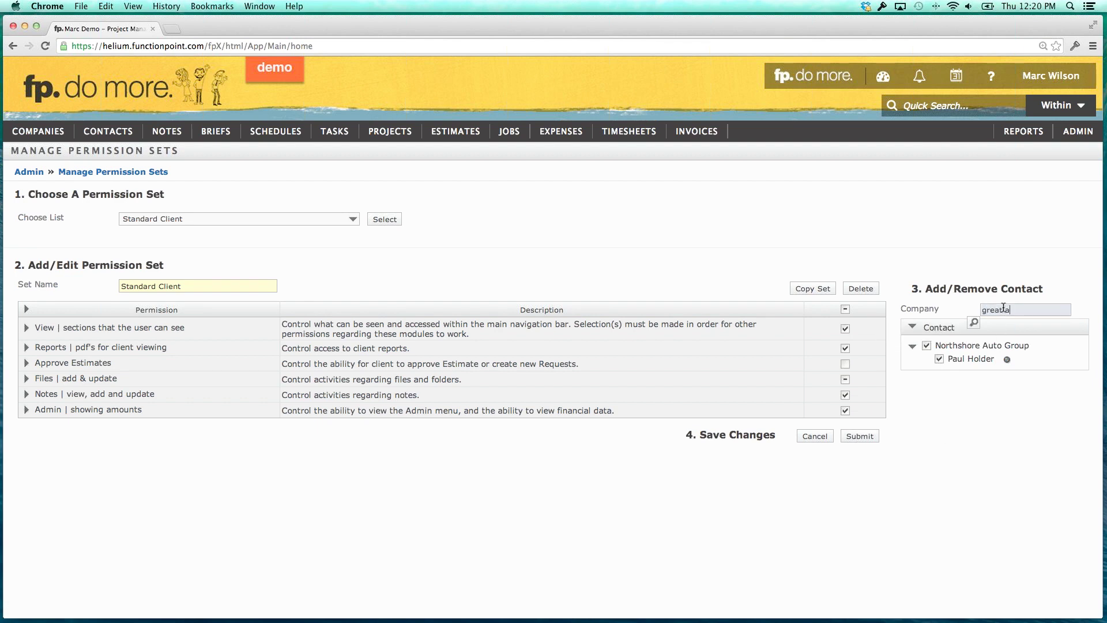
{"action": "key", "text": "Tab"}
{"action": "left_click", "coordinate": [939, 372]}
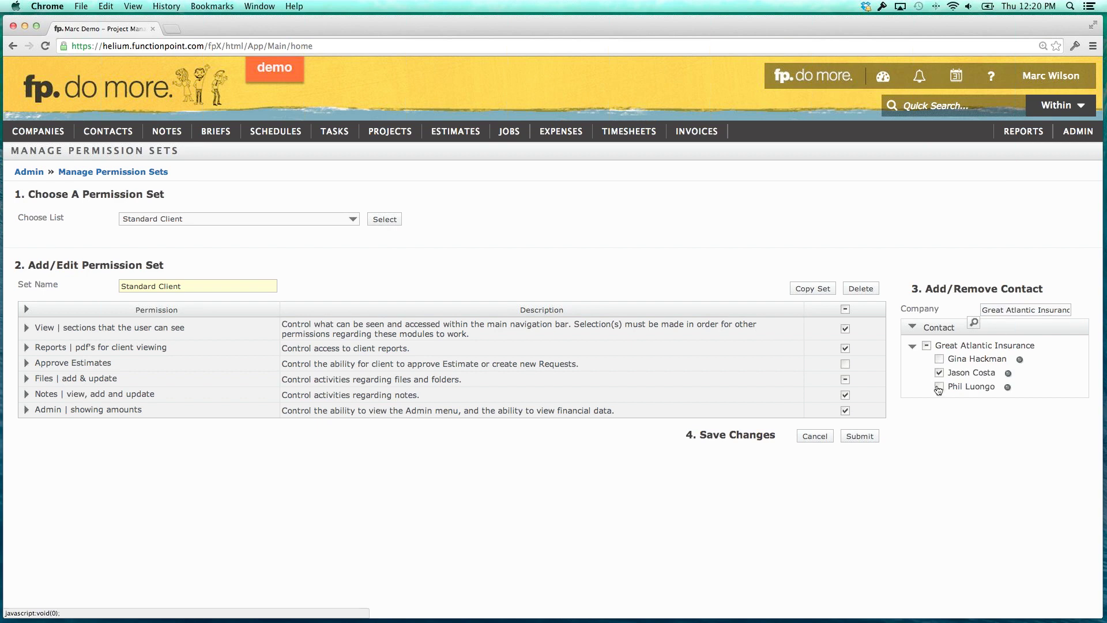
{"action": "left_click", "coordinate": [938, 388]}
{"action": "left_click", "coordinate": [858, 437]}
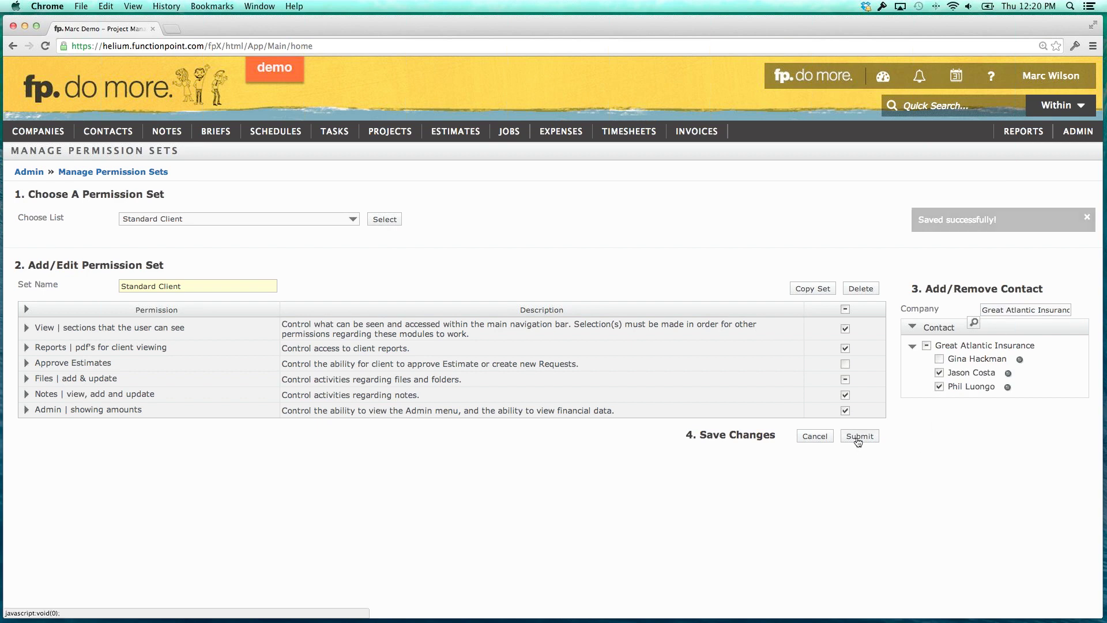
{"action": "triple_click", "coordinate": [1002, 312]}
{"action": "key", "text": "BackSpace"}
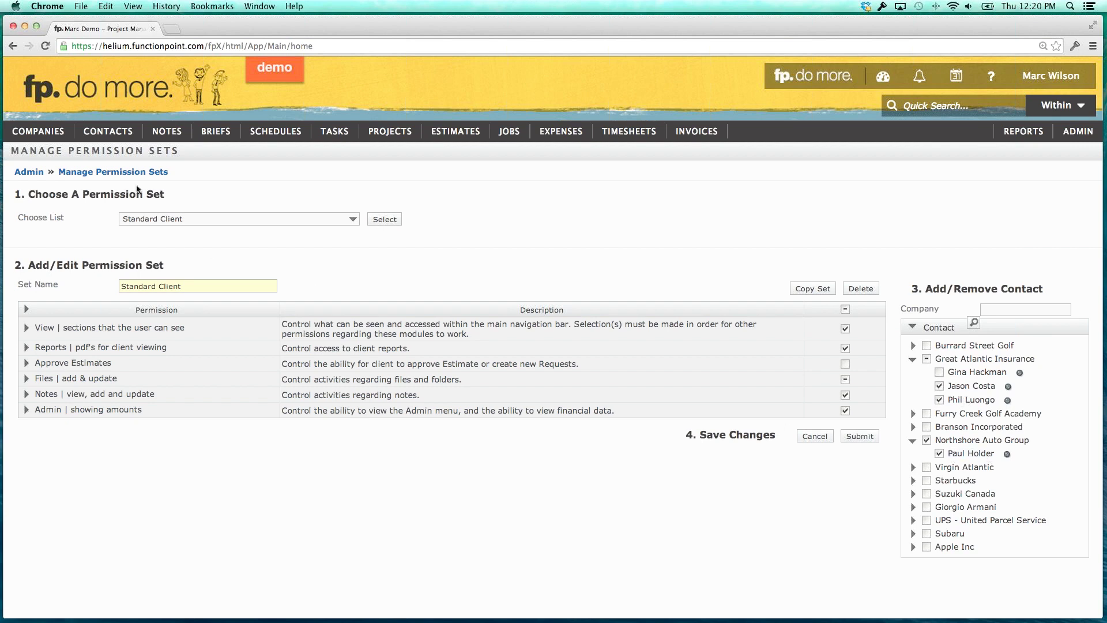
Open a Northshore Auto Group contact, keep its Standard Client permission set, and view its subscriptions.
{"action": "mouse_move", "coordinate": [108, 137]}
{"action": "mouse_move", "coordinate": [115, 175]}
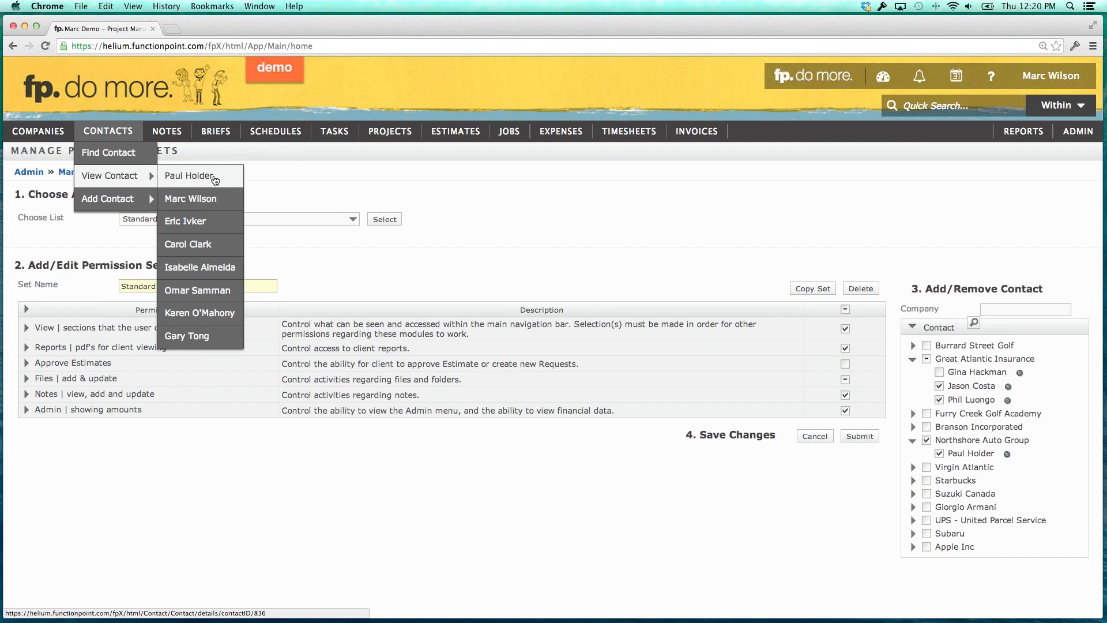
{"action": "left_click", "coordinate": [215, 180]}
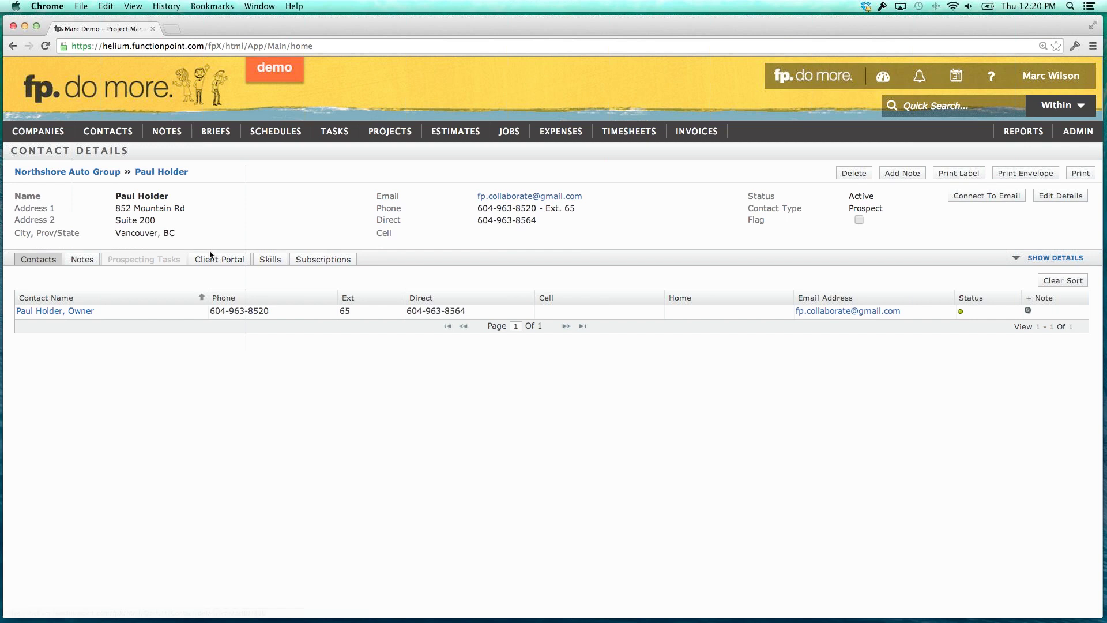
{"action": "left_click", "coordinate": [219, 263]}
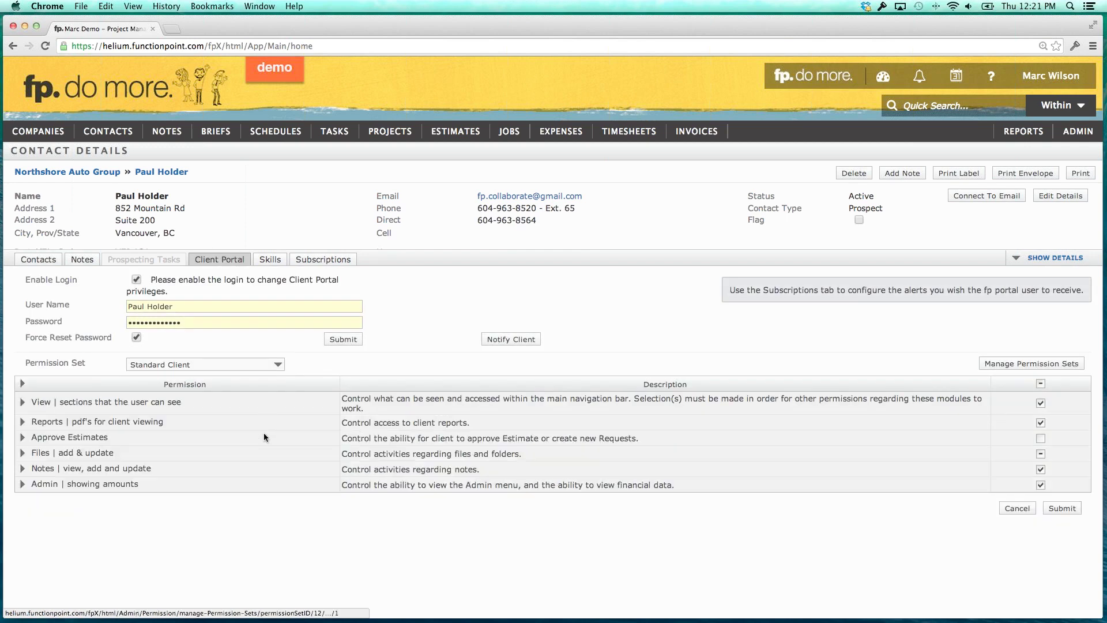
{"action": "left_click", "coordinate": [256, 365]}
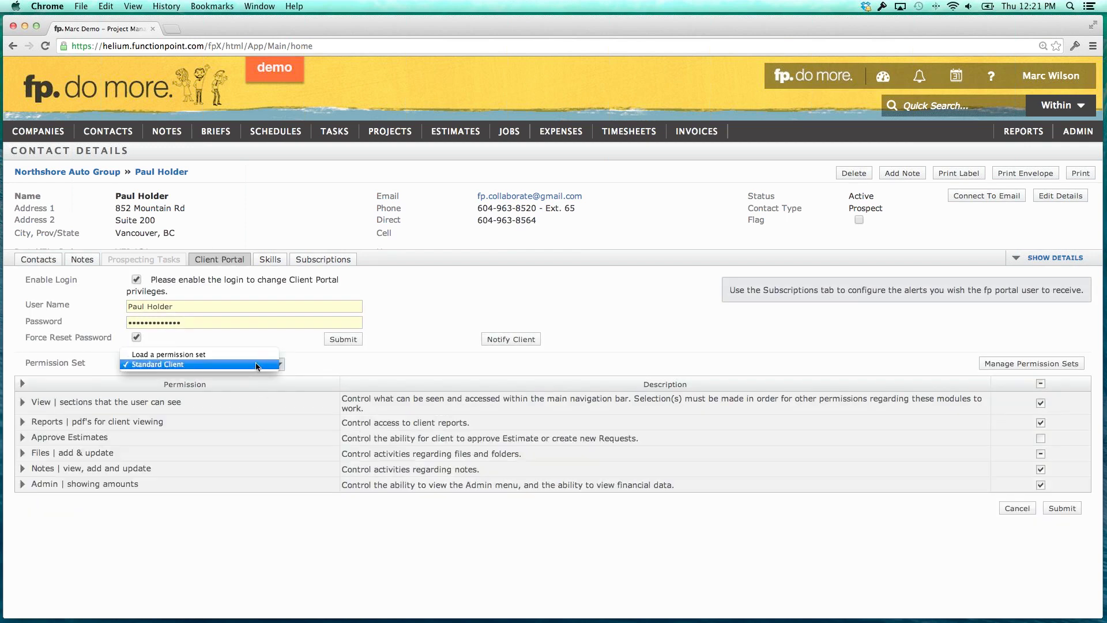
{"action": "left_click", "coordinate": [346, 358]}
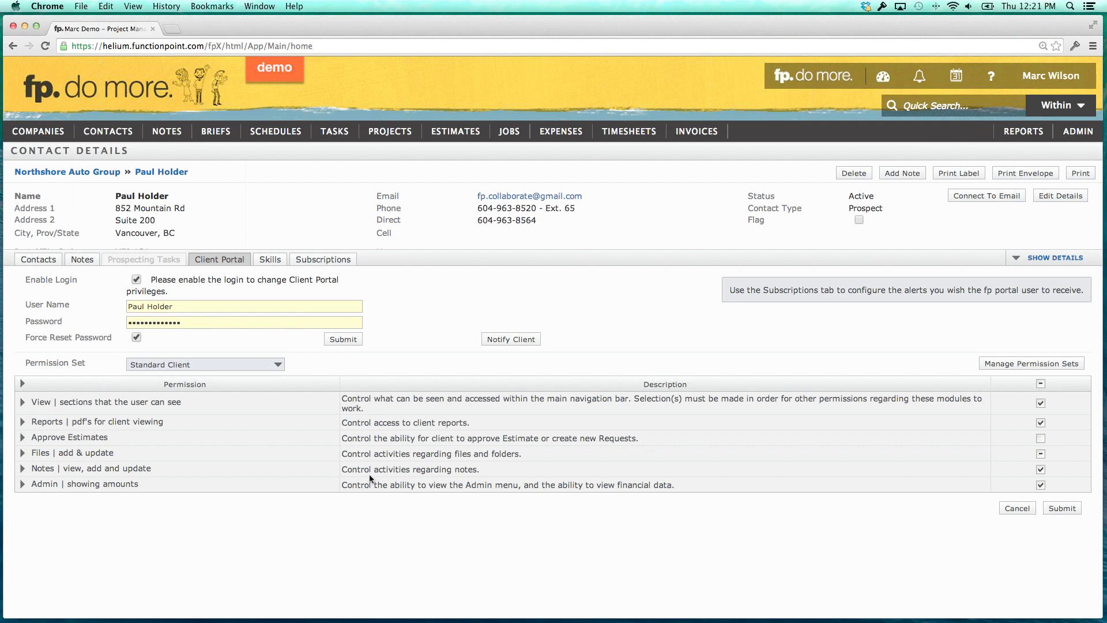
{"action": "left_click", "coordinate": [332, 261]}
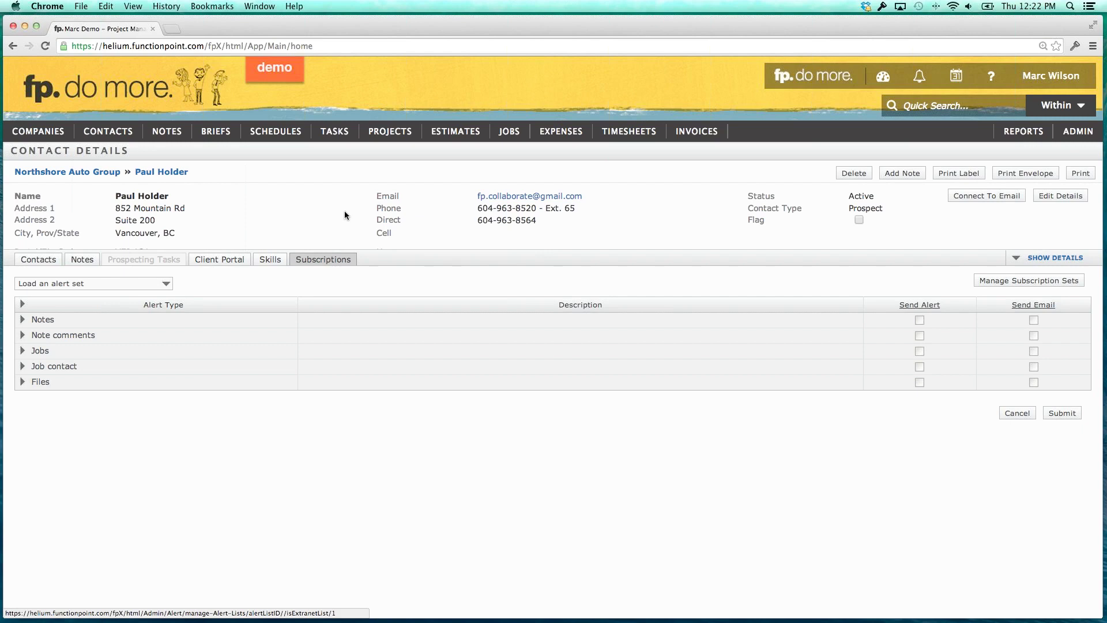
Go to Permission Sets under Rate And Staff Management in ADMIN.
{"action": "left_click", "coordinate": [1078, 131]}
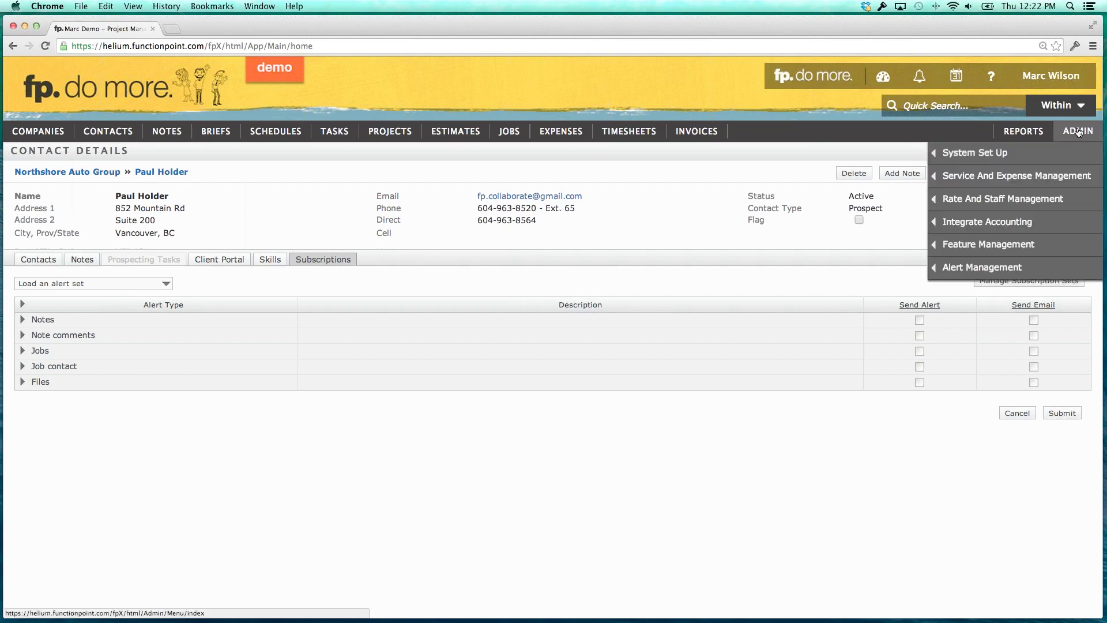
{"action": "mouse_move", "coordinate": [1012, 179]}
{"action": "left_click", "coordinate": [840, 290]}
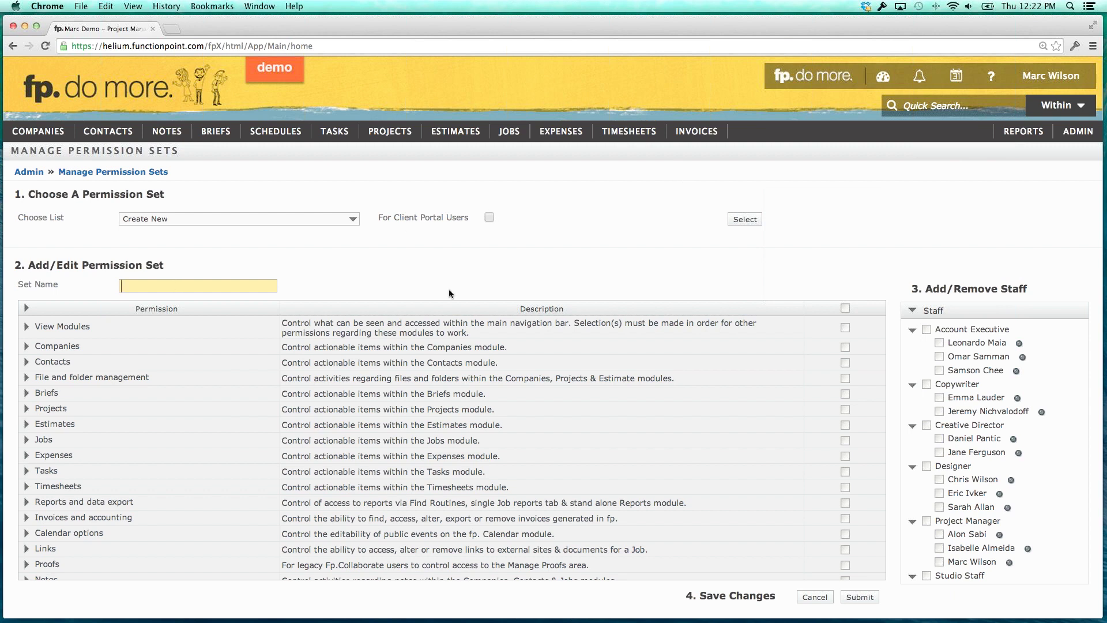
{"action": "left_click_drag", "start_coordinate": [947, 340], "coordinate": [1006, 341]}
{"action": "left_click", "coordinate": [984, 341]}
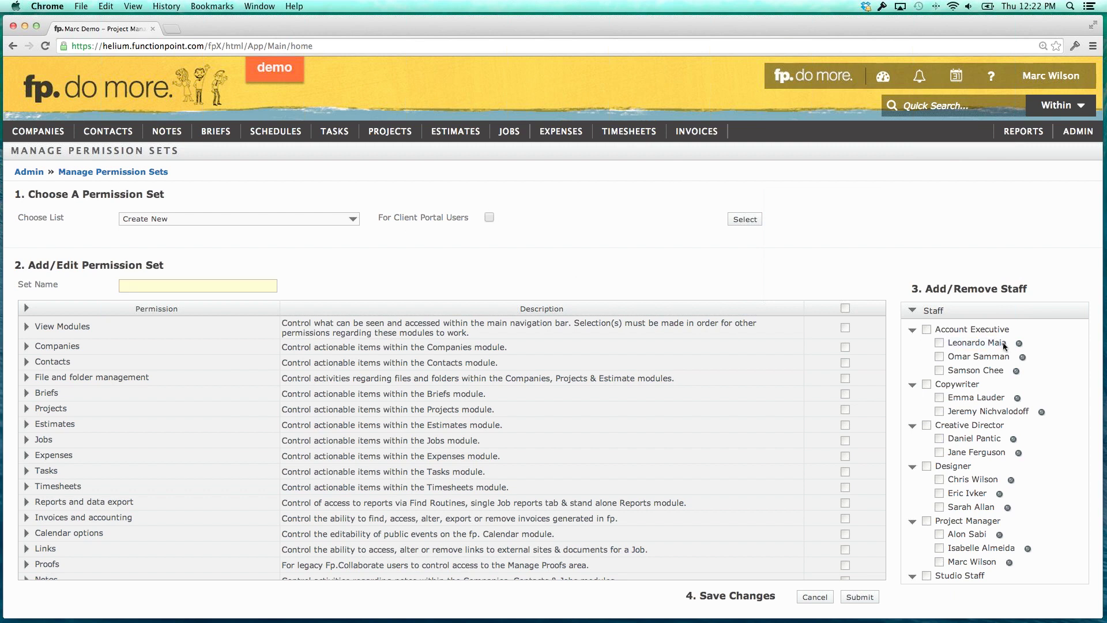
Enter the set name Leo's Set and tick select-all to grant every permission.
{"action": "left_click", "coordinate": [247, 285]}
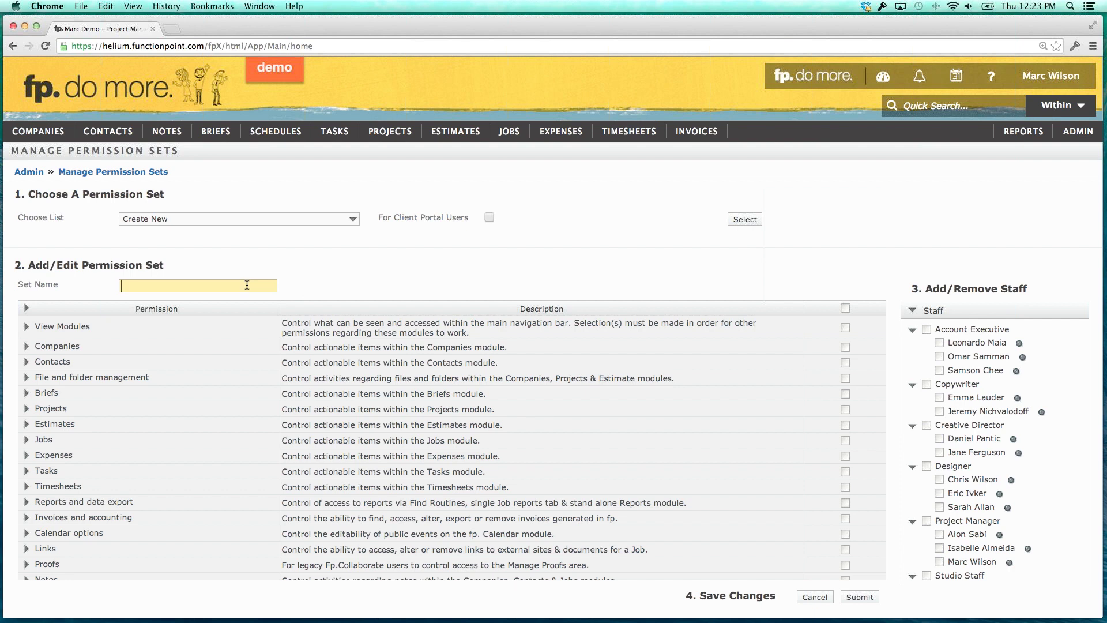
{"action": "type", "text": "Leo's Set"}
{"action": "left_click", "coordinate": [370, 250]}
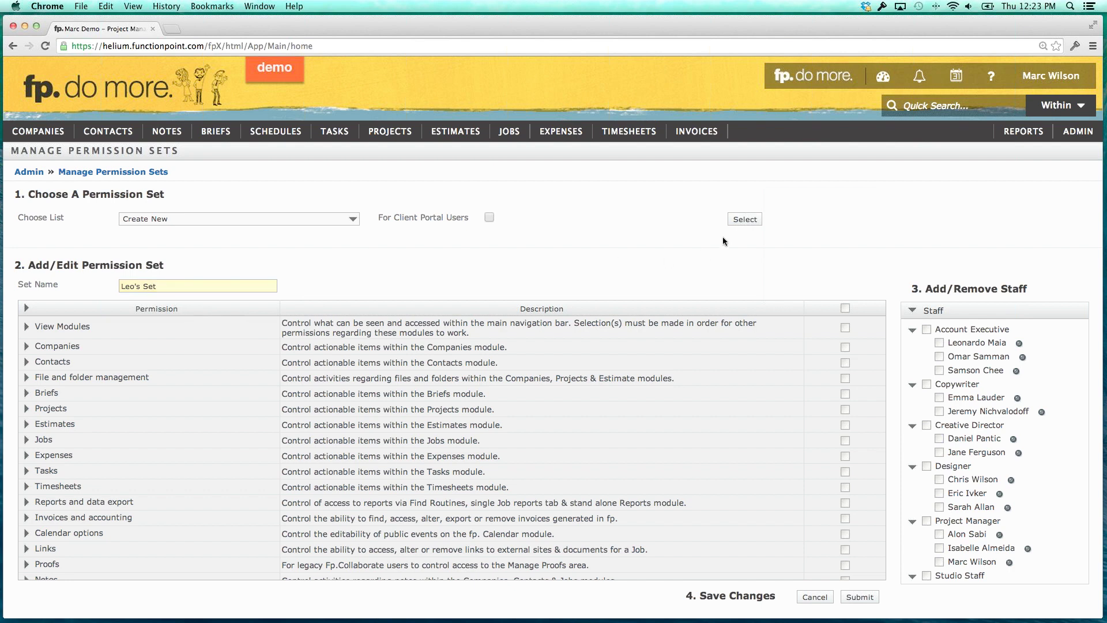
{"action": "left_click", "coordinate": [845, 308]}
{"action": "left_click", "coordinate": [746, 222]}
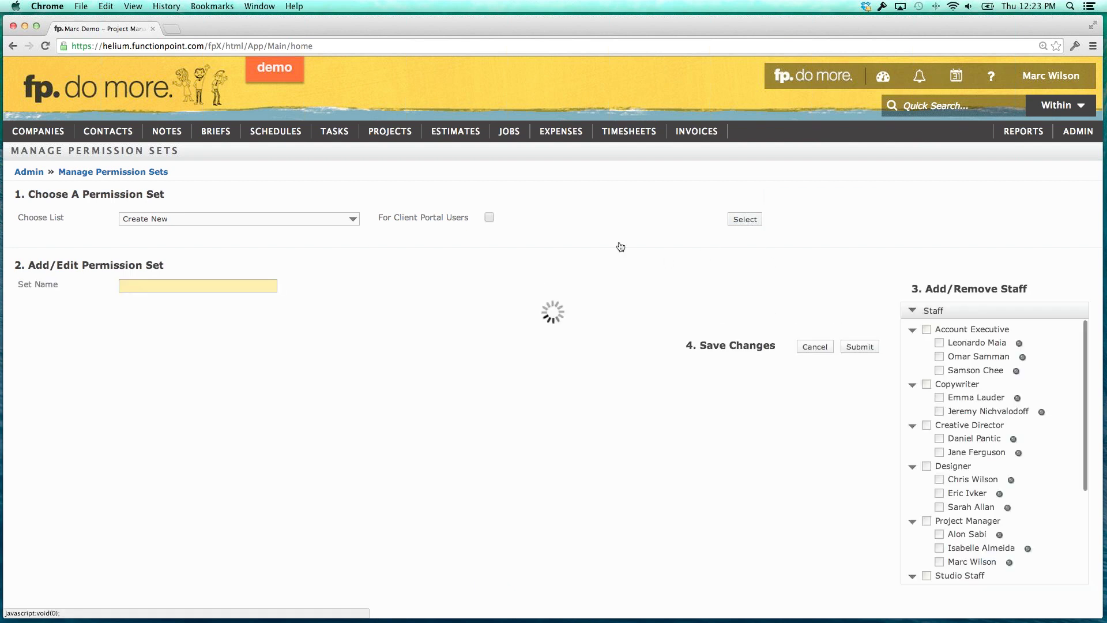
With Choose List on Create New, re-enter the name Leo's Set and save the permission set.
{"action": "left_click", "coordinate": [337, 216]}
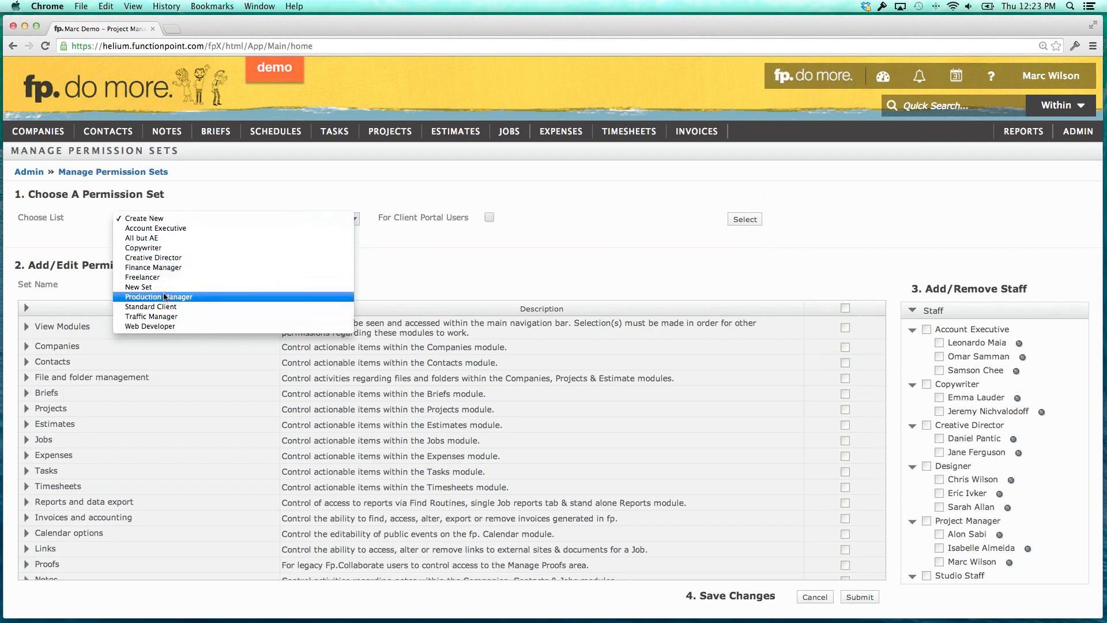
{"action": "left_click", "coordinate": [379, 255]}
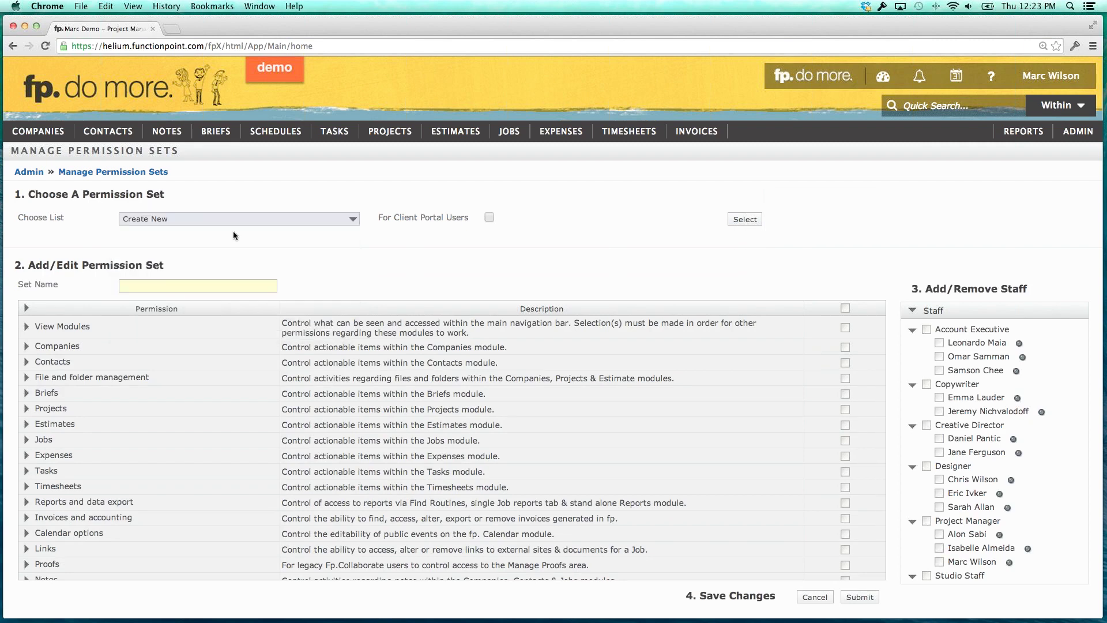
{"action": "left_click", "coordinate": [170, 286]}
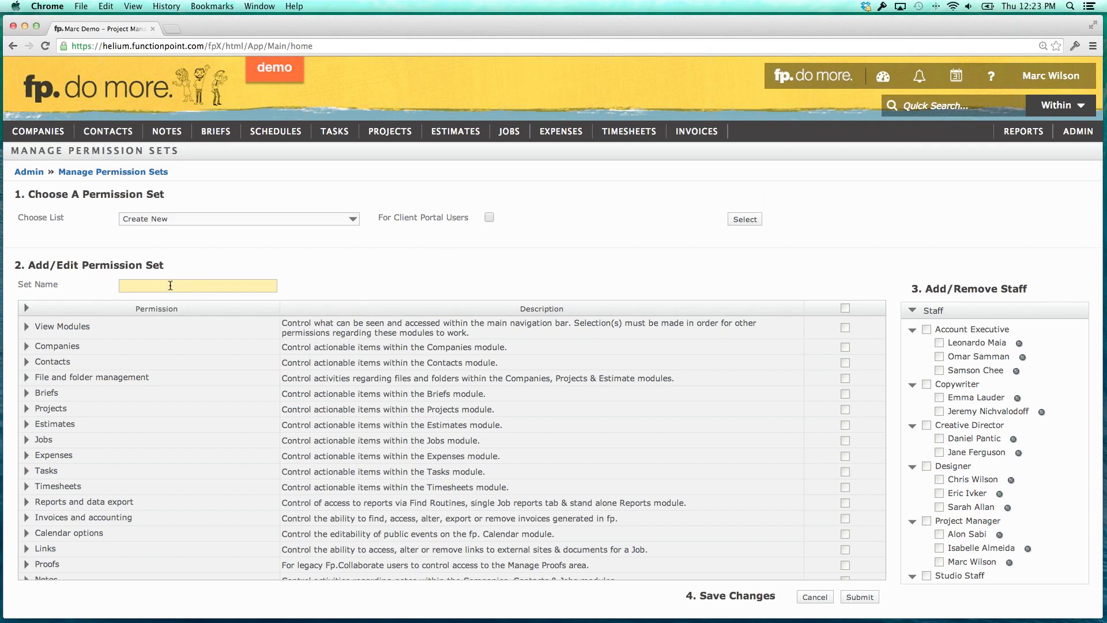
{"action": "type", "text": "Leo's Set"}
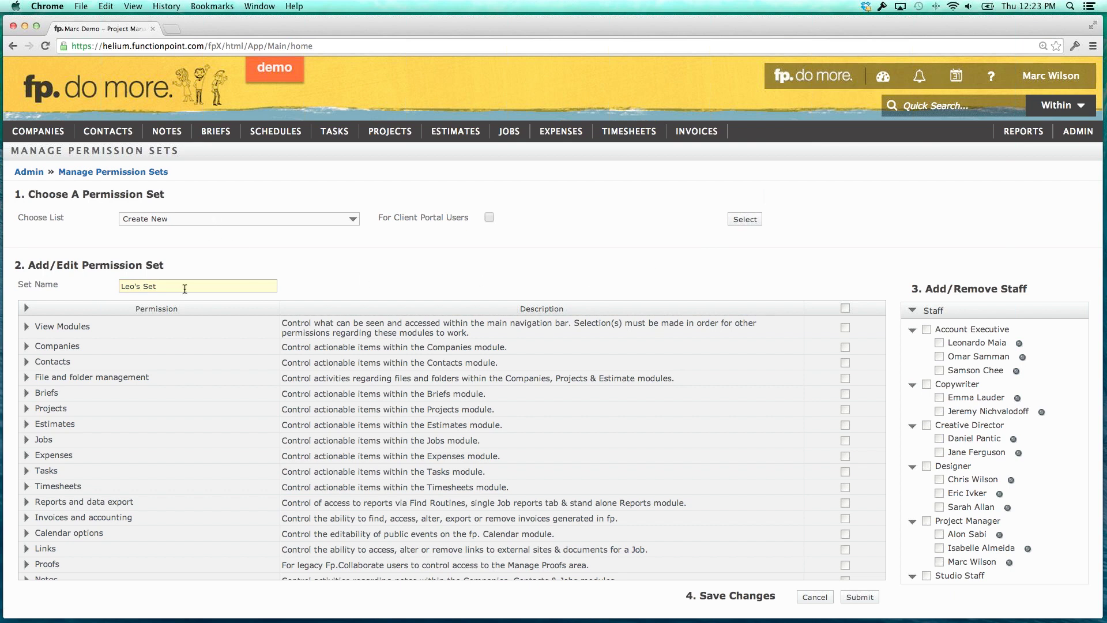
{"action": "left_click", "coordinate": [854, 598]}
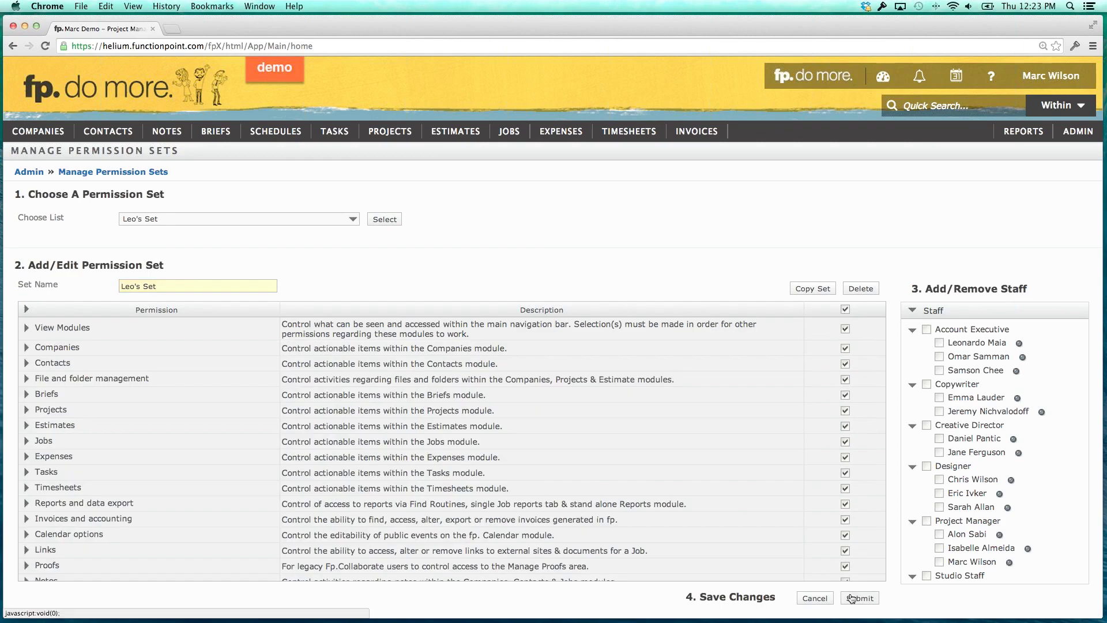
{"action": "left_click", "coordinate": [851, 598]}
Assign Leo's Set to the first Account Executive, save, then reload Leo's Set for editing.
{"action": "left_click", "coordinate": [939, 343]}
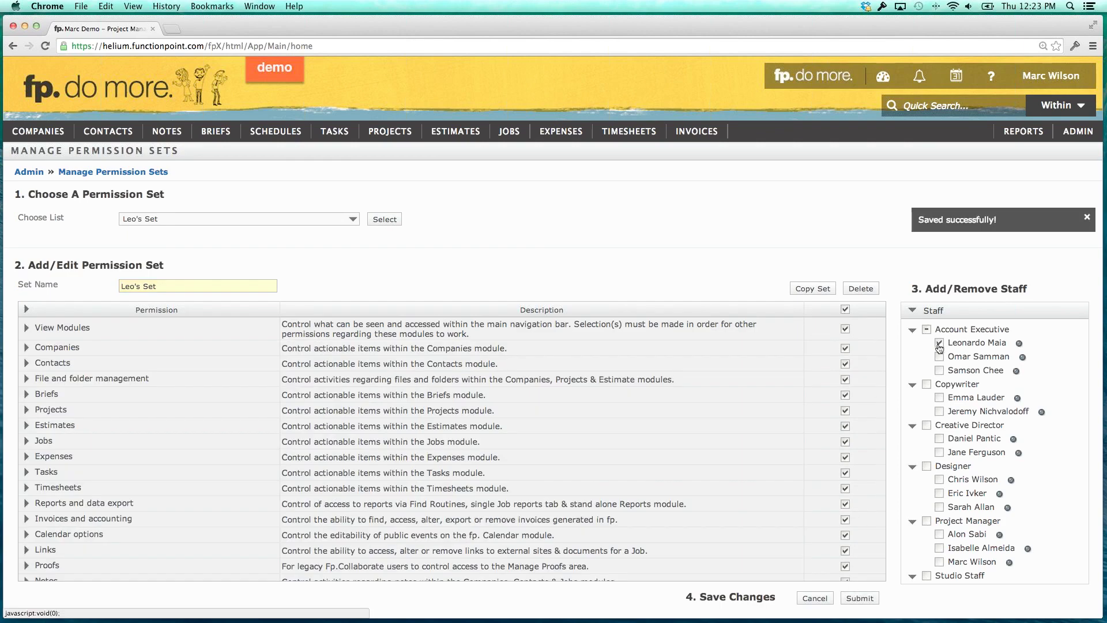
{"action": "left_click", "coordinate": [865, 599]}
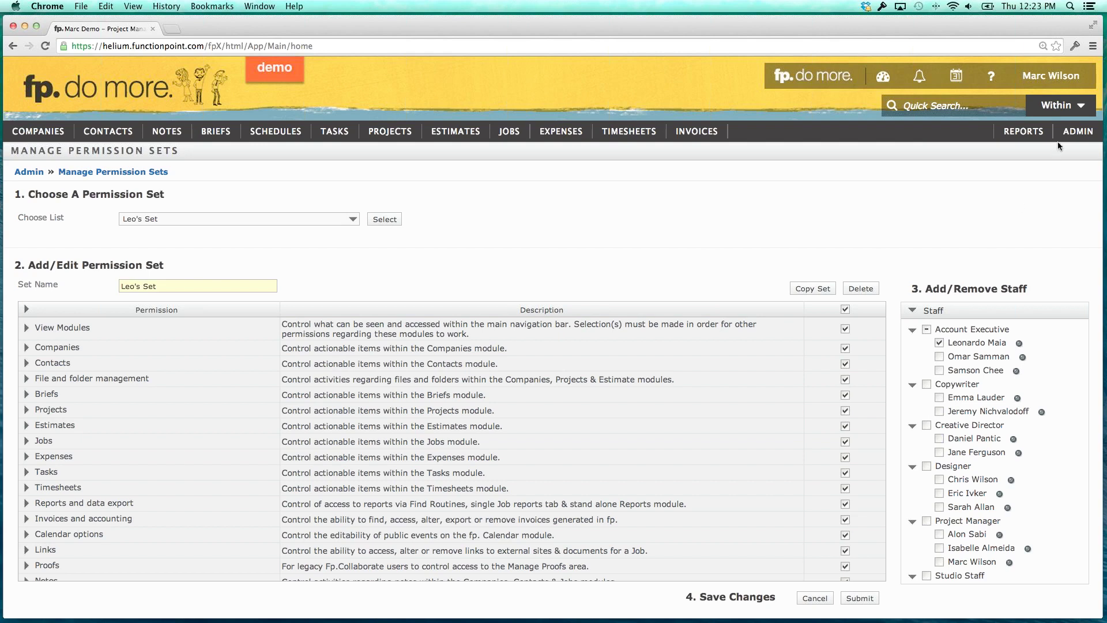
{"action": "left_click", "coordinate": [1077, 131]}
{"action": "mouse_move", "coordinate": [1003, 190]}
{"action": "scroll", "coordinate": [976, 386], "scroll_direction": "down", "scroll_amount": 5}
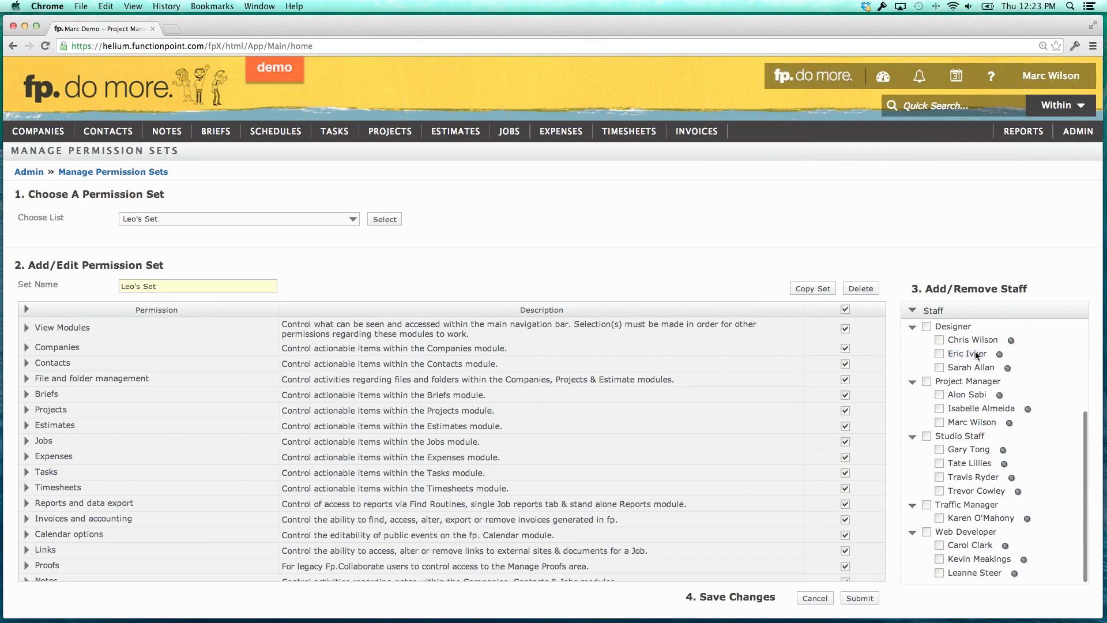
{"action": "left_click", "coordinate": [288, 219]}
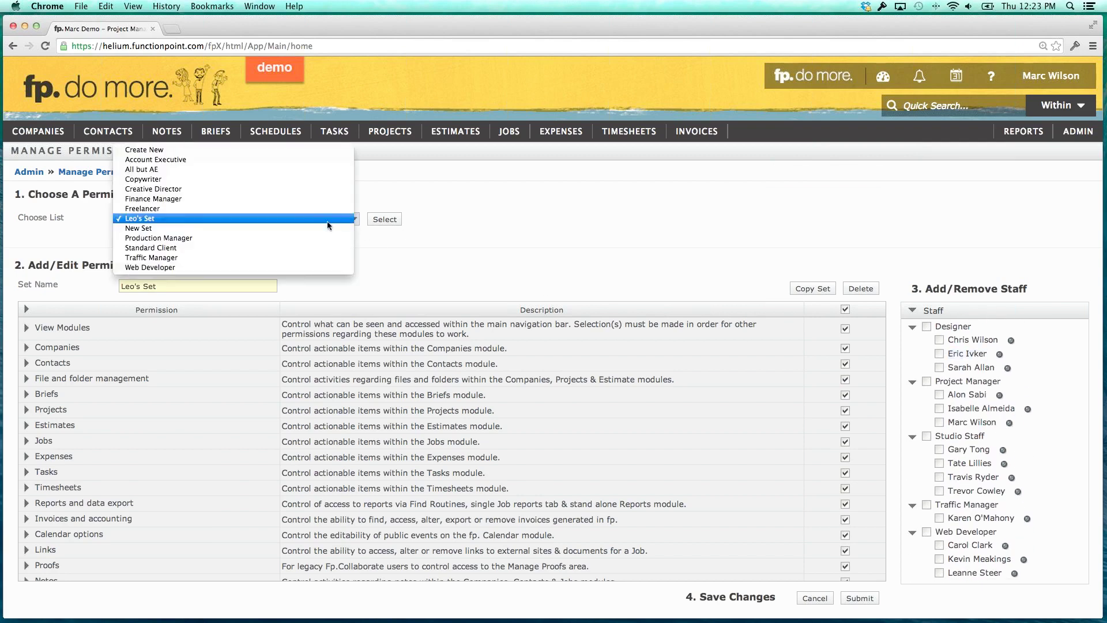
{"action": "left_click", "coordinate": [266, 219]}
{"action": "left_click", "coordinate": [376, 220]}
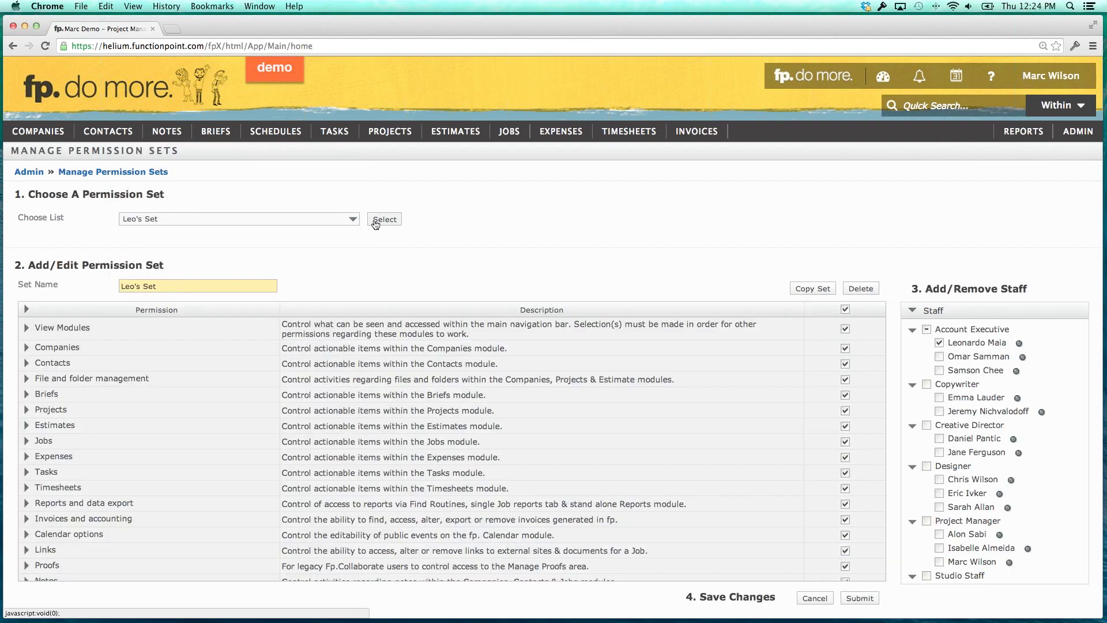
Add one Designer and one Studio Staff member to Leo's Set, saving after each.
{"action": "left_click", "coordinate": [940, 493]}
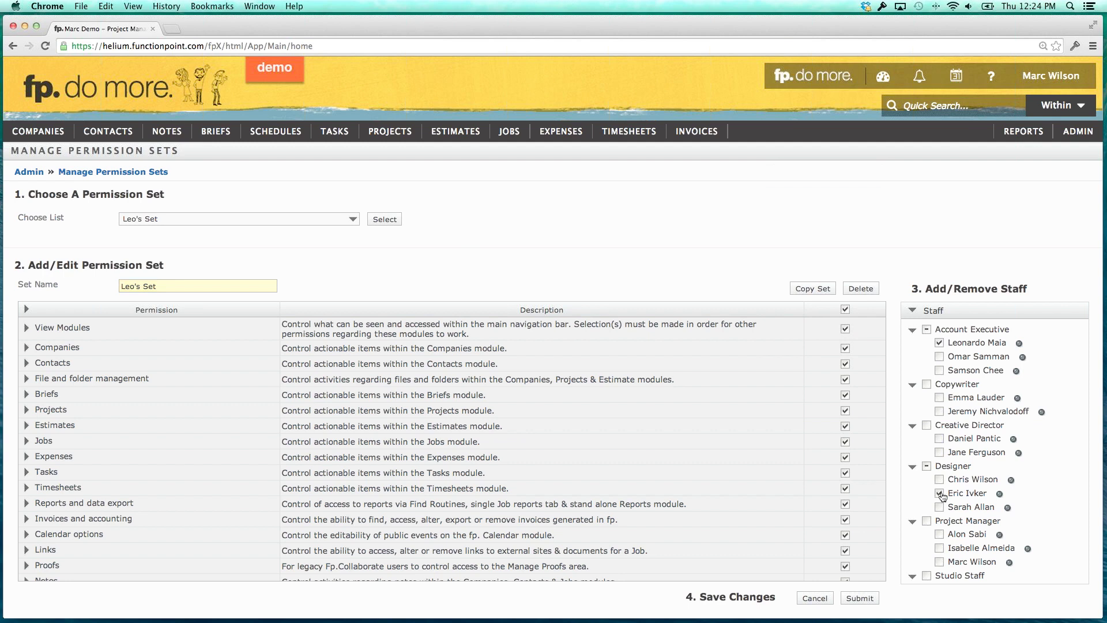
{"action": "left_click", "coordinate": [868, 602]}
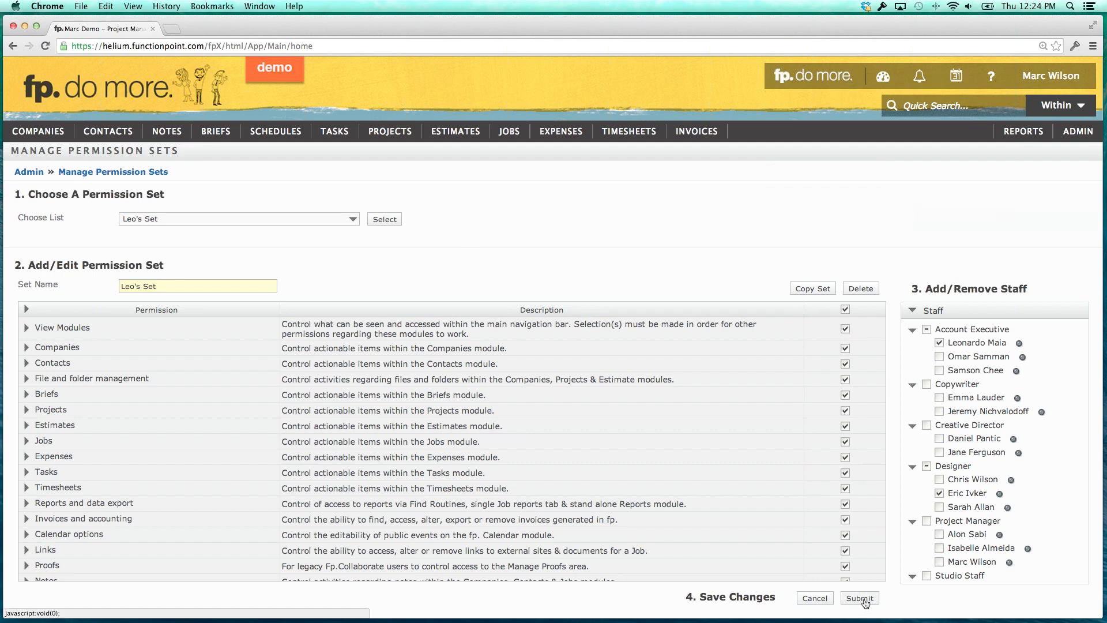
{"action": "scroll", "coordinate": [971, 532], "scroll_direction": "down", "scroll_amount": 5}
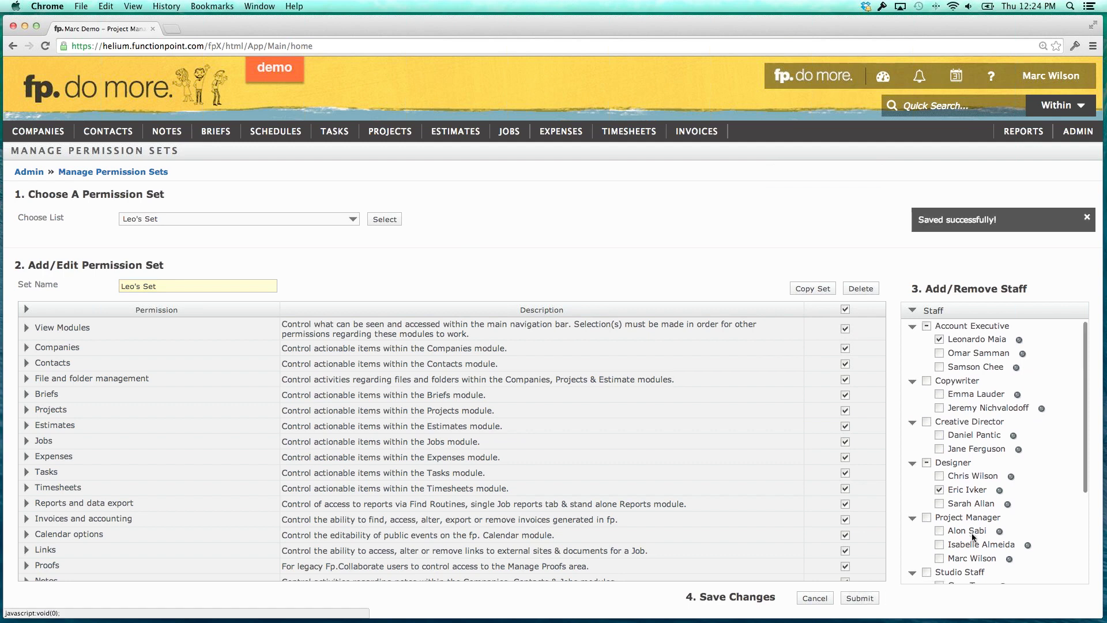
{"action": "left_click", "coordinate": [940, 490]}
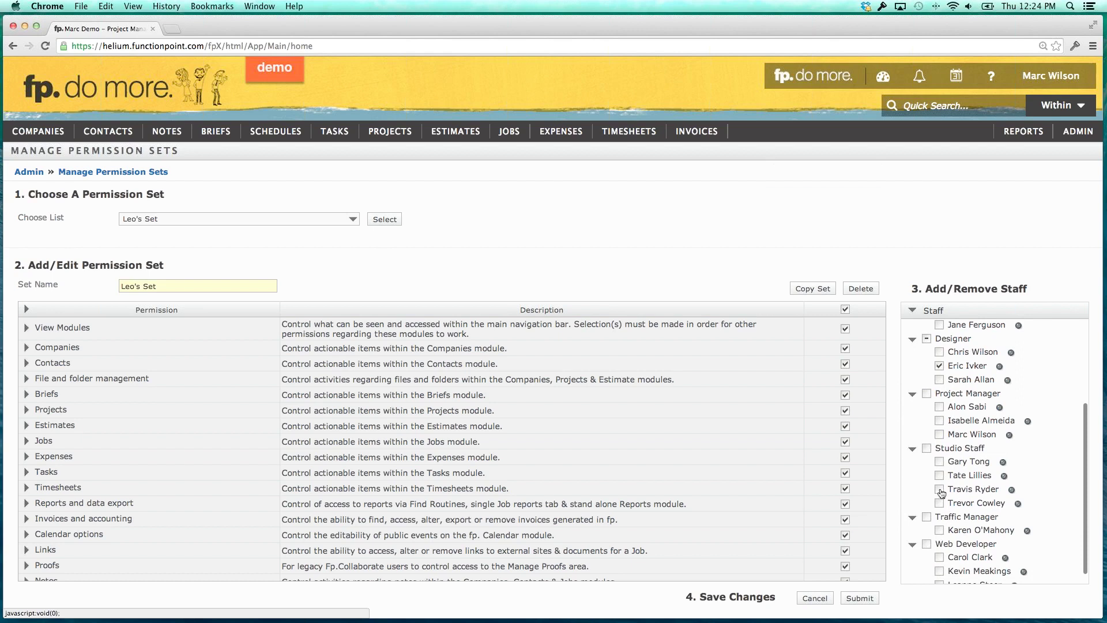
{"action": "left_click", "coordinate": [859, 598]}
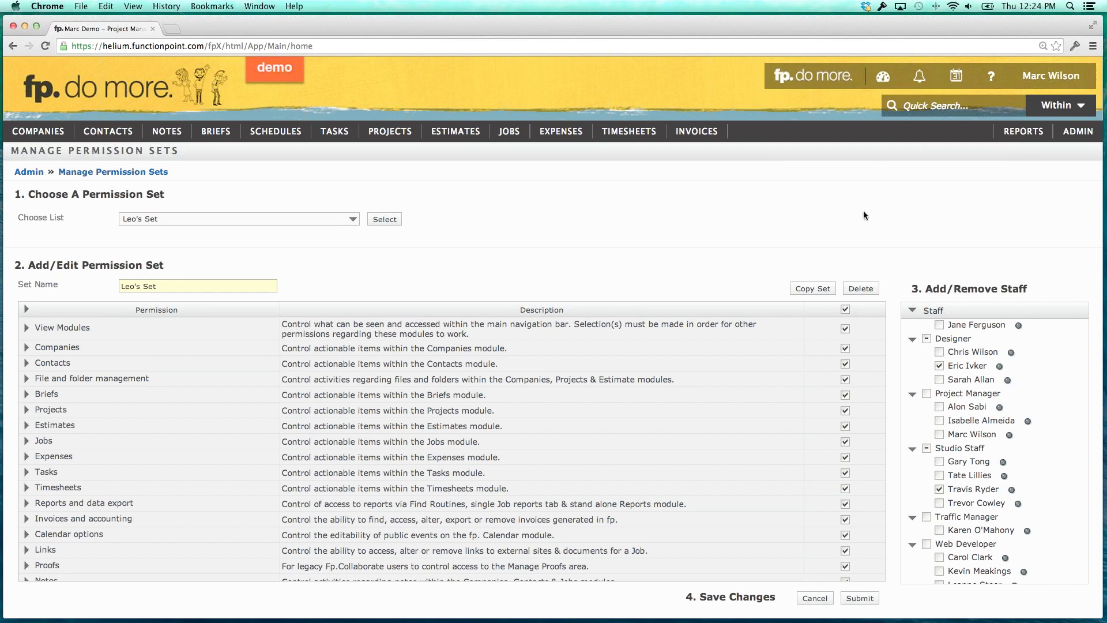
Open Alert Subscription Sets under Alert Management in ADMIN.
{"action": "mouse_move", "coordinate": [1074, 133]}
{"action": "mouse_move", "coordinate": [980, 267]}
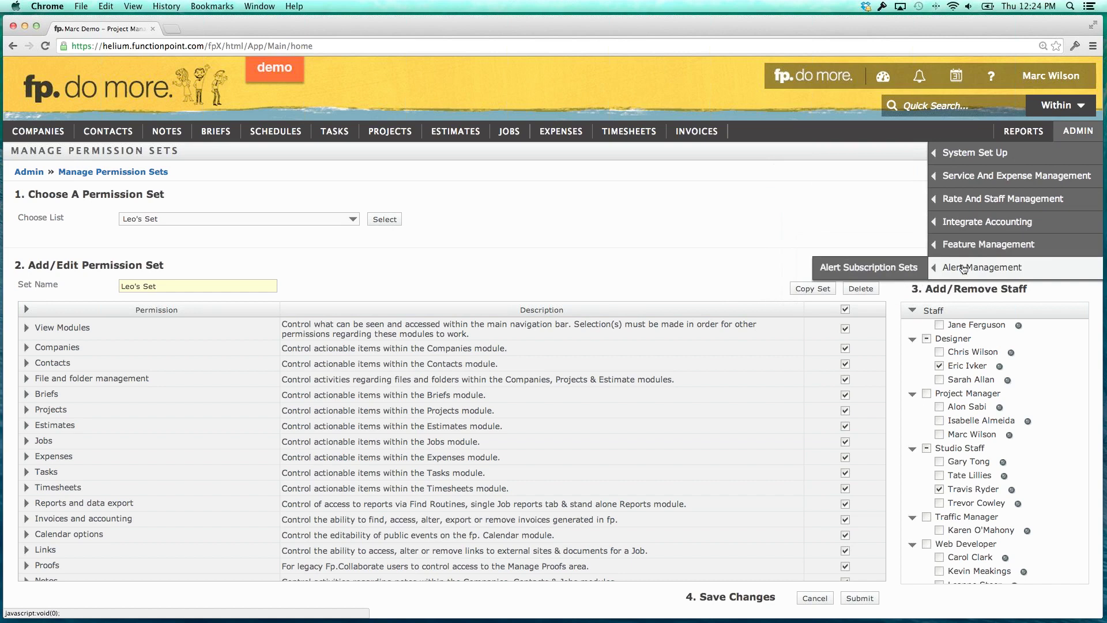
{"action": "left_click", "coordinate": [864, 269]}
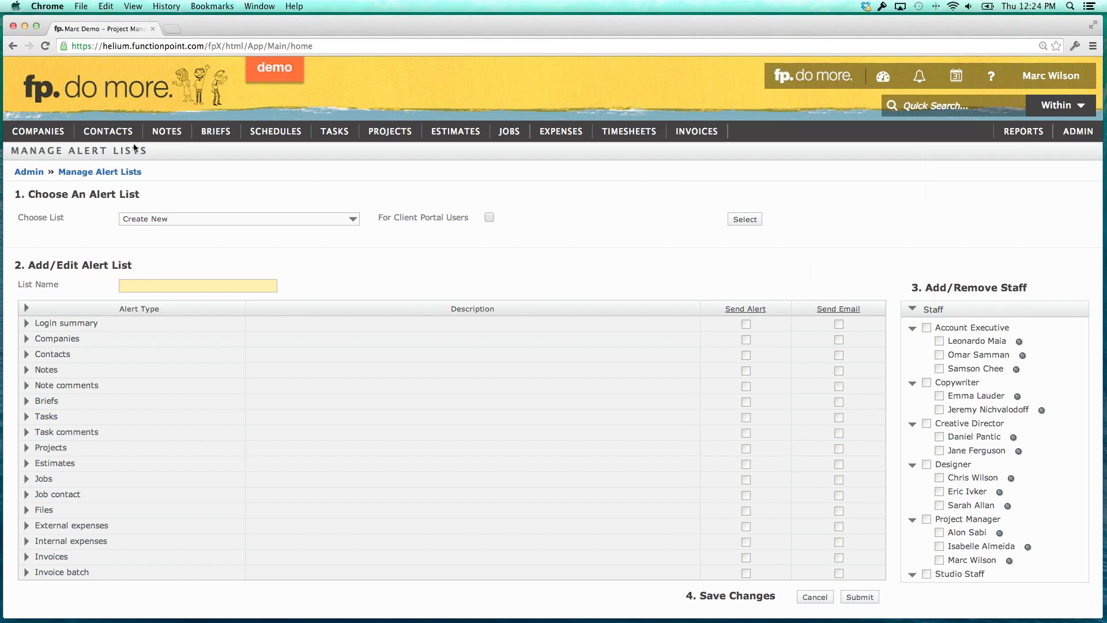
From CONTACTS > View Contact, bring up the link menu for a staff contact.
{"action": "mouse_move", "coordinate": [108, 131]}
{"action": "mouse_move", "coordinate": [112, 175]}
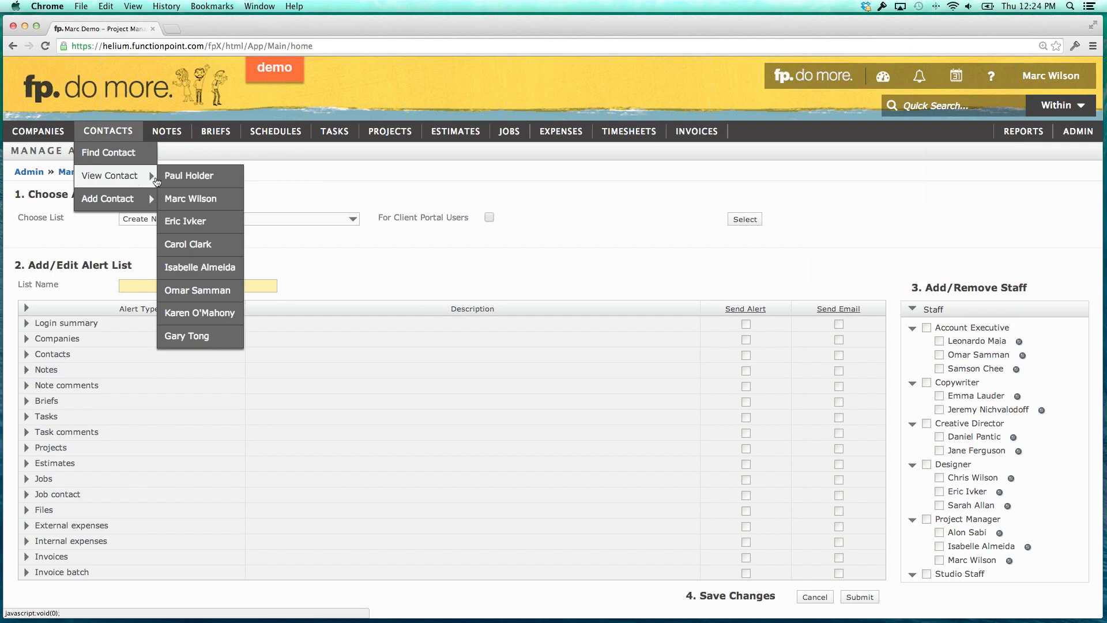
{"action": "right_click", "coordinate": [194, 197]}
Open the staff contact in a new tab, check its alert subscriptions, then close that tab.
{"action": "left_click", "coordinate": [230, 205]}
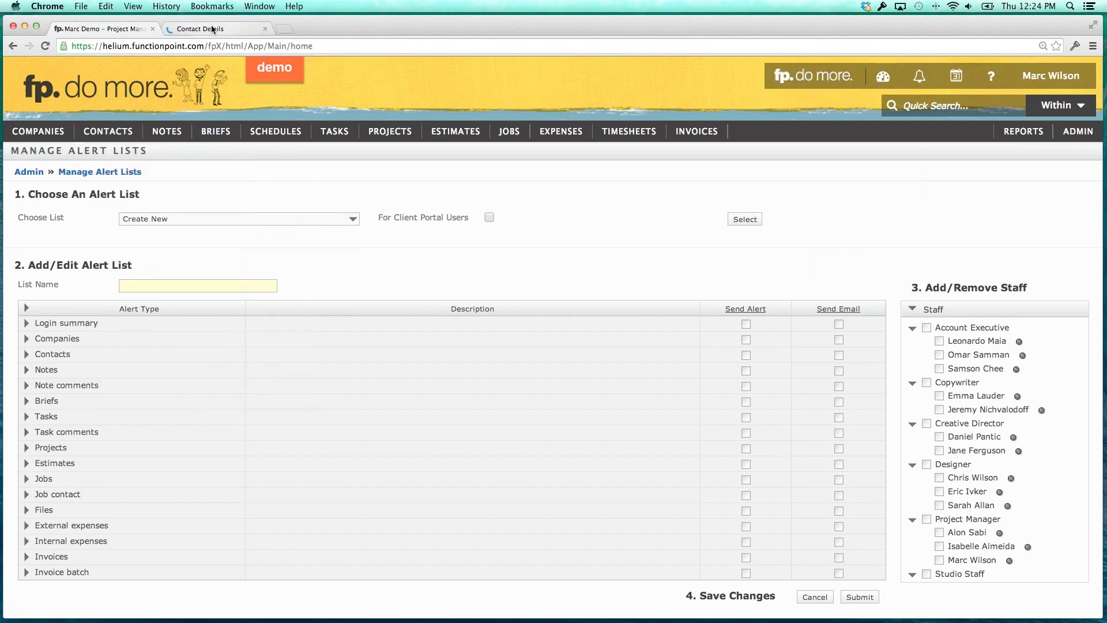
{"action": "left_click", "coordinate": [211, 25]}
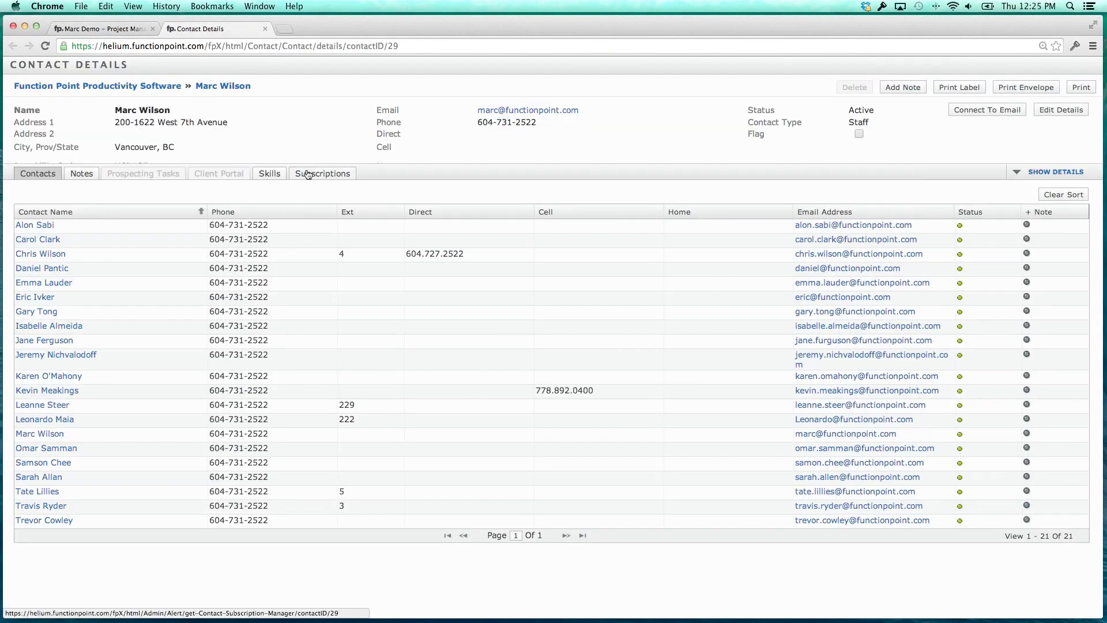
{"action": "left_click", "coordinate": [307, 174]}
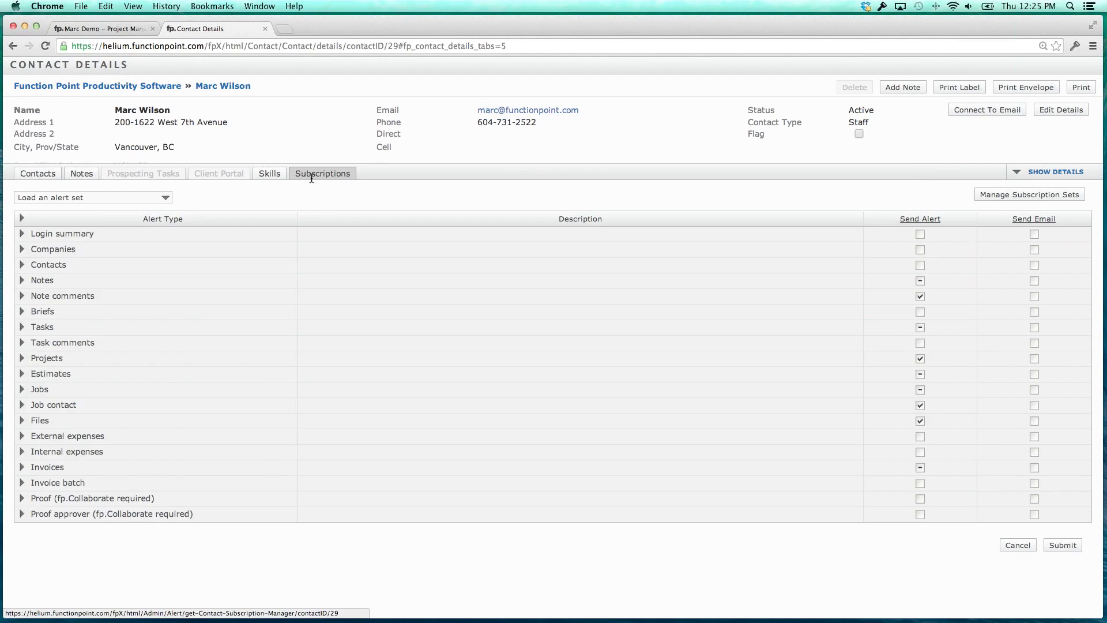
{"action": "left_click", "coordinate": [264, 28]}
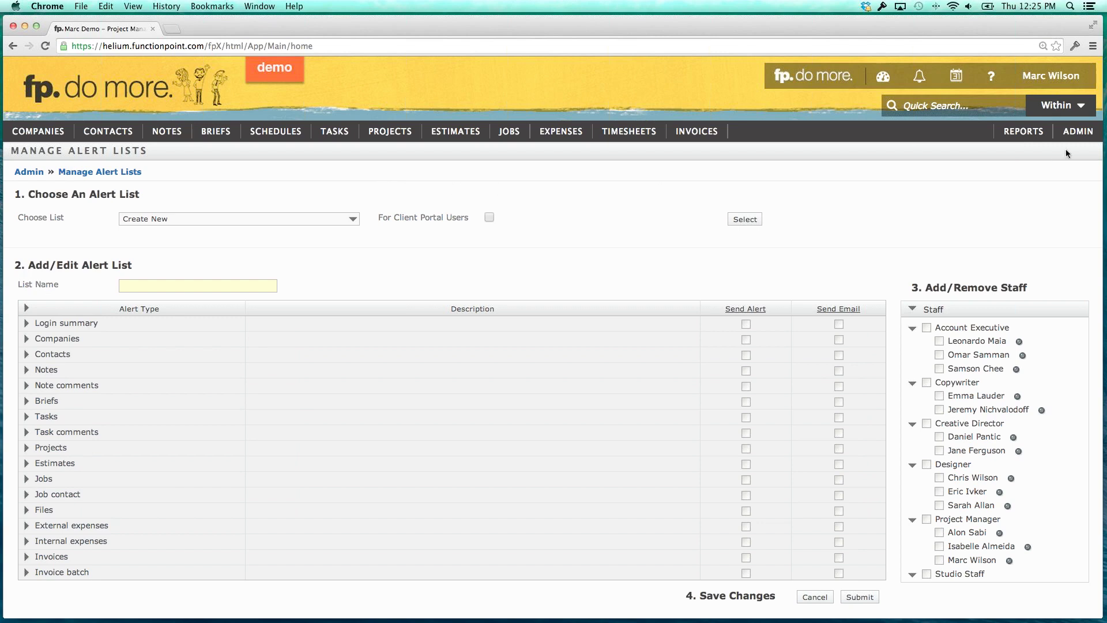
Keep Choose List on Create New, name the alert list New Set, and submit it.
{"action": "mouse_move", "coordinate": [1076, 131]}
{"action": "mouse_move", "coordinate": [982, 267]}
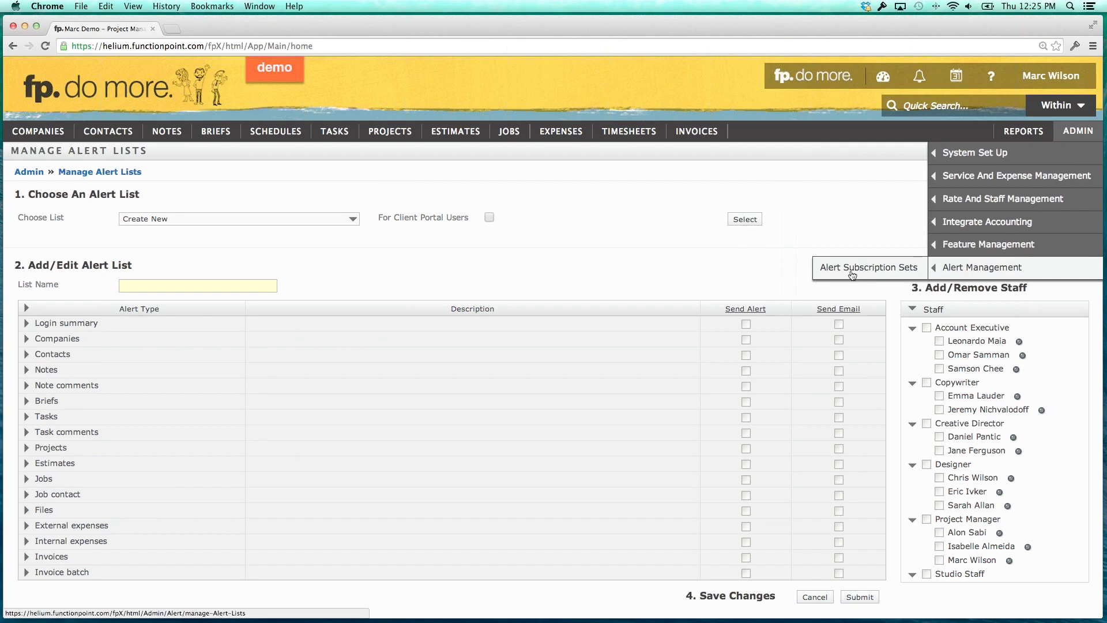
{"action": "left_click", "coordinate": [250, 219]}
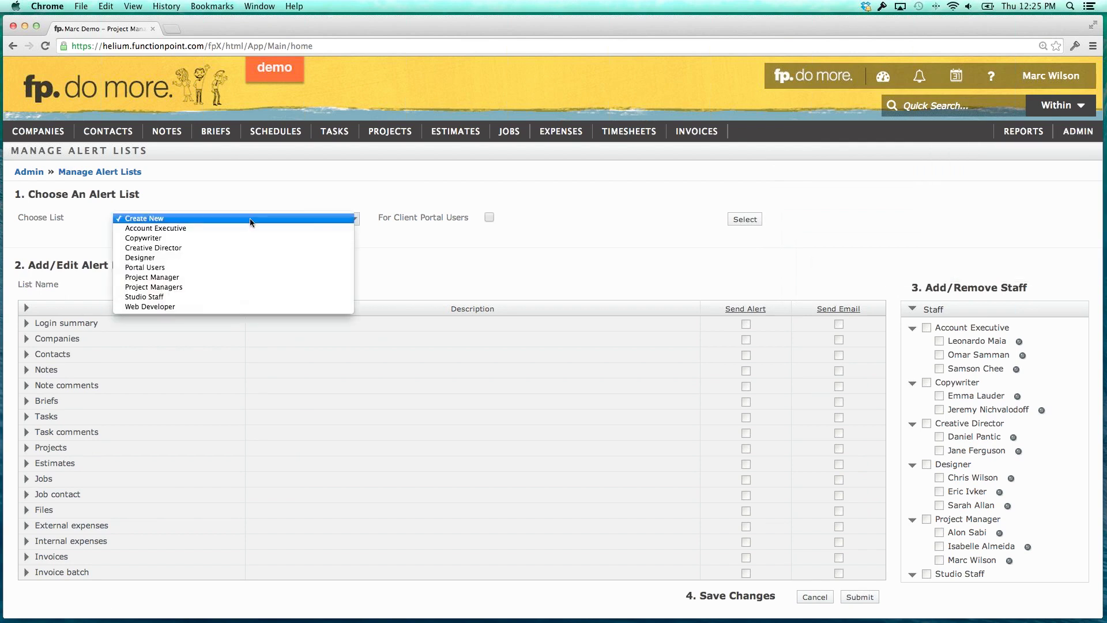
{"action": "left_click", "coordinate": [250, 218]}
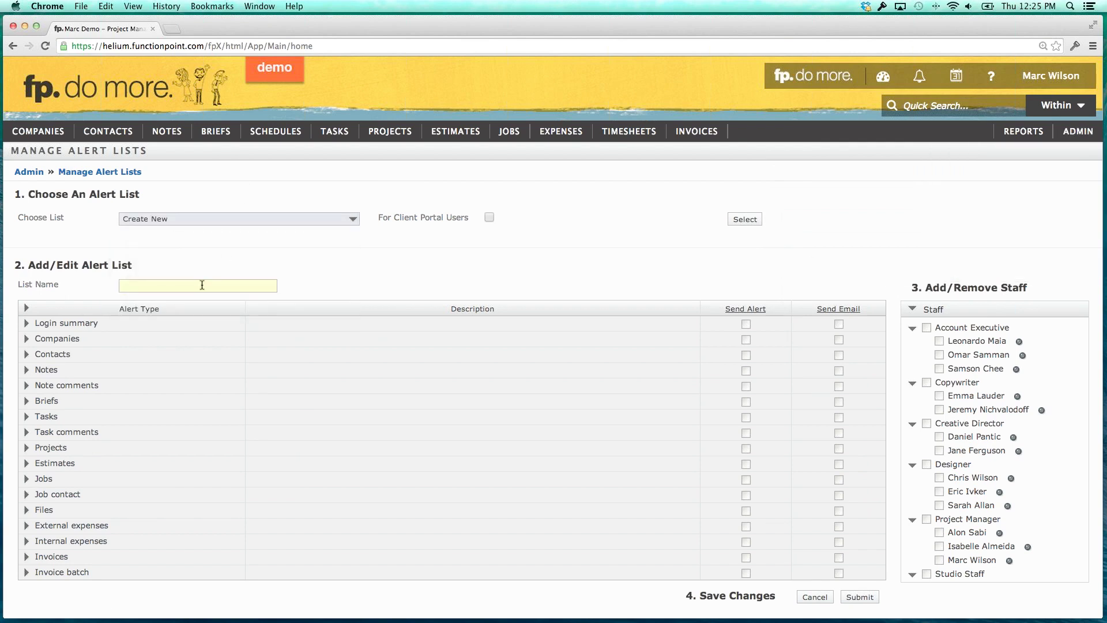
{"action": "left_click", "coordinate": [202, 285]}
{"action": "type", "text": "New Set"}
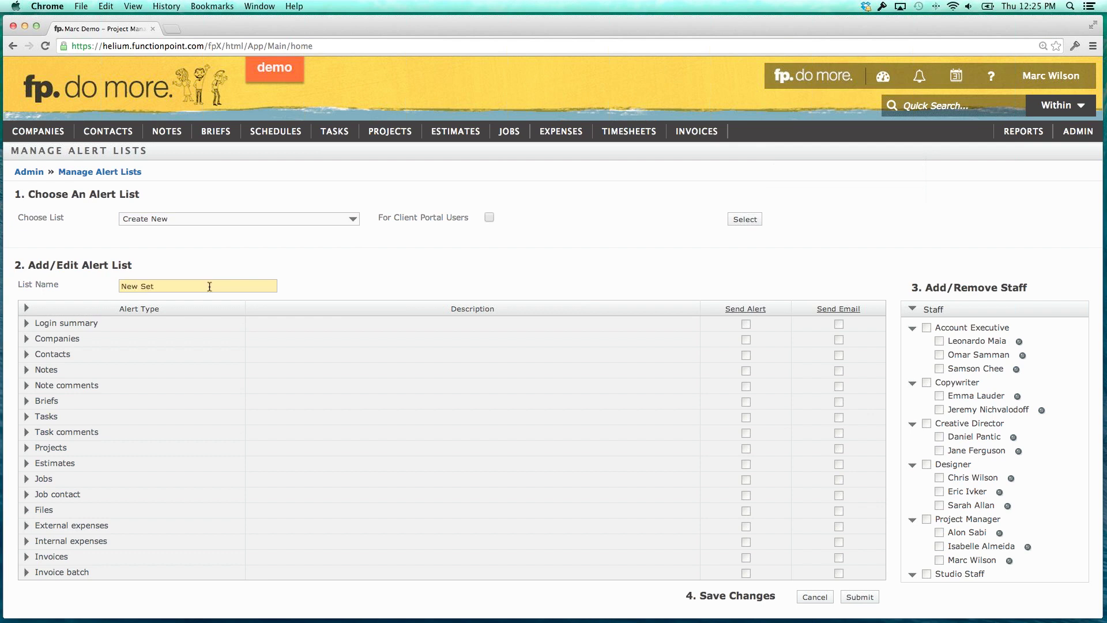
{"action": "left_click", "coordinate": [859, 597]}
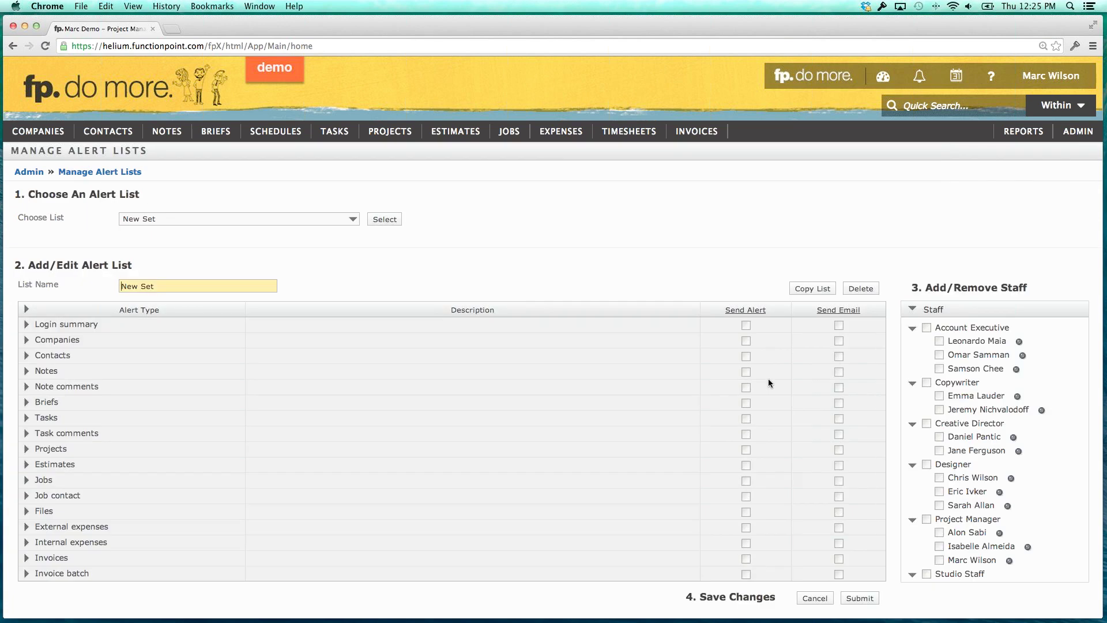
{"action": "double_click", "coordinate": [36, 326]}
{"action": "left_click", "coordinate": [92, 326]}
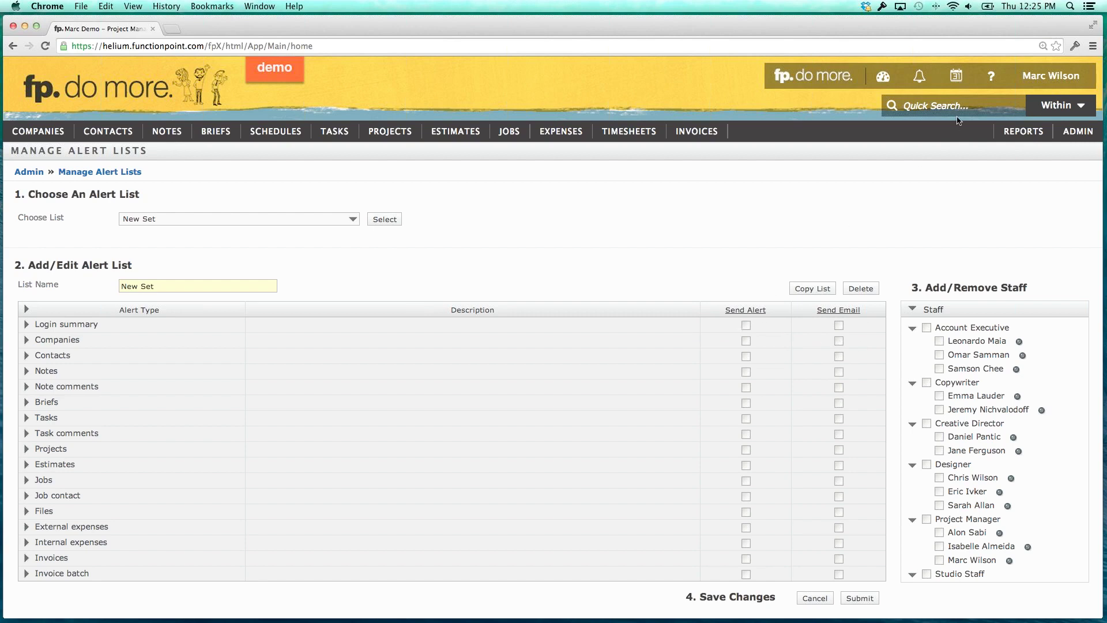
{"action": "left_click", "coordinate": [922, 79]}
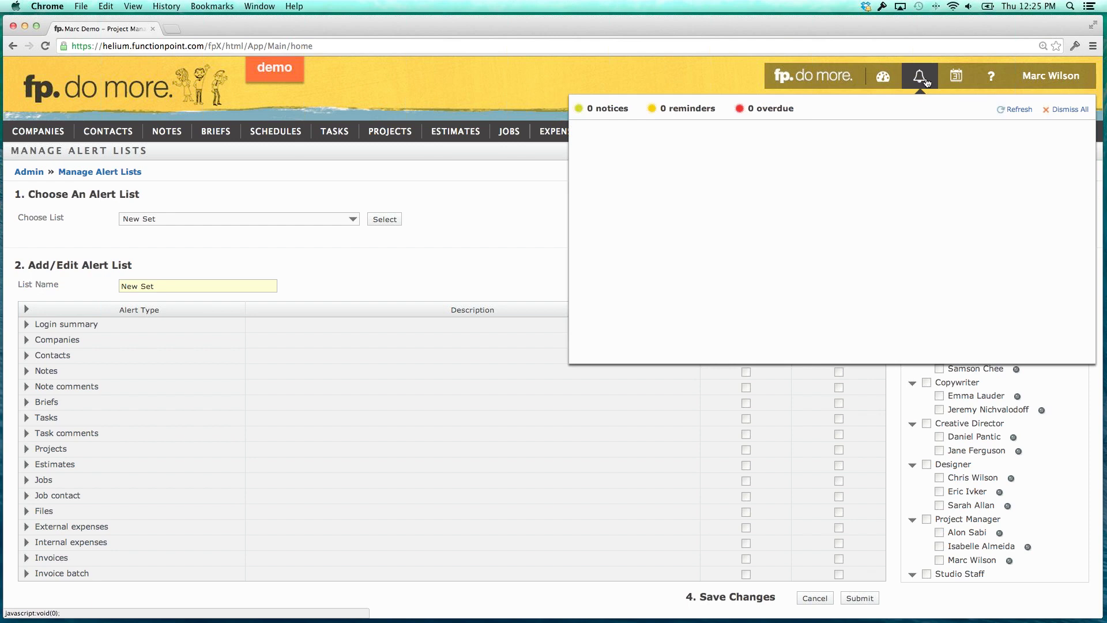
{"action": "left_click", "coordinate": [892, 184]}
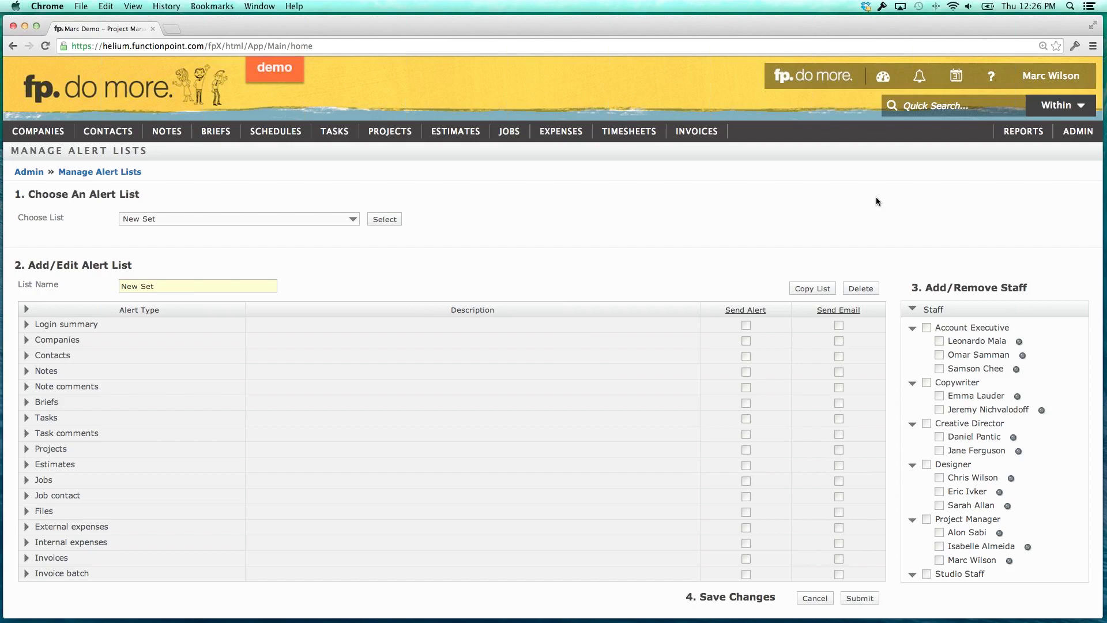
{"action": "left_click", "coordinate": [87, 326]}
Expand the Tasks alert types and turn on Send Alert for Assigned Task.
{"action": "double_click", "coordinate": [52, 422]}
{"action": "left_click", "coordinate": [27, 418]}
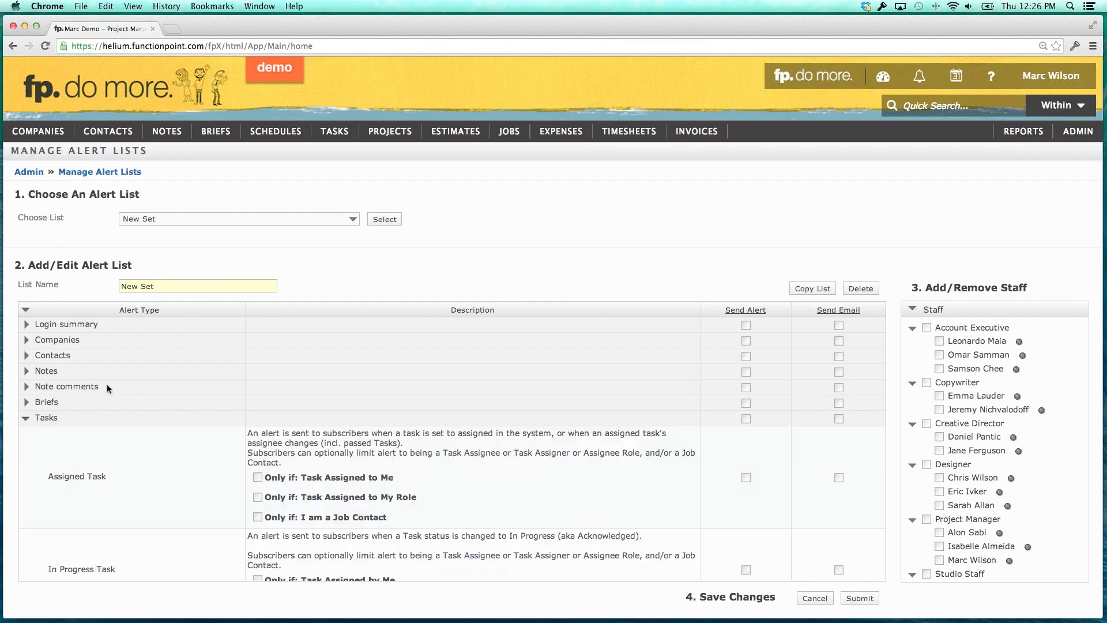
{"action": "scroll", "coordinate": [107, 384], "scroll_direction": "down", "scroll_amount": 3}
{"action": "scroll", "coordinate": [108, 388], "scroll_direction": "down", "scroll_amount": 1}
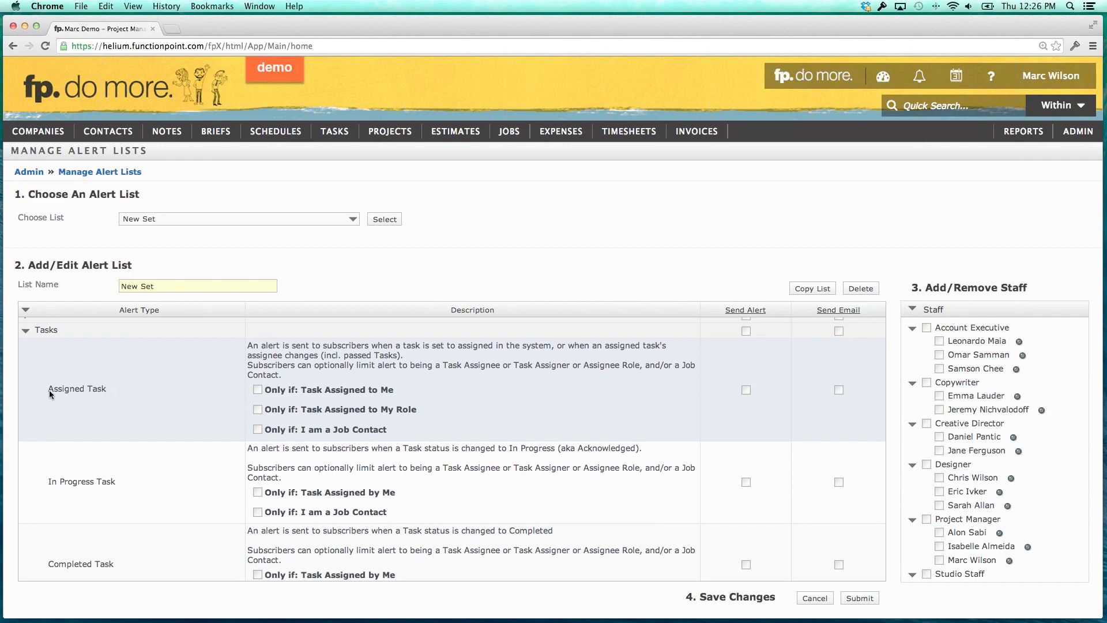
{"action": "left_click_drag", "start_coordinate": [46, 389], "coordinate": [109, 389]}
{"action": "left_click", "coordinate": [106, 389]}
{"action": "scroll", "coordinate": [103, 388], "scroll_direction": "down", "scroll_amount": 1}
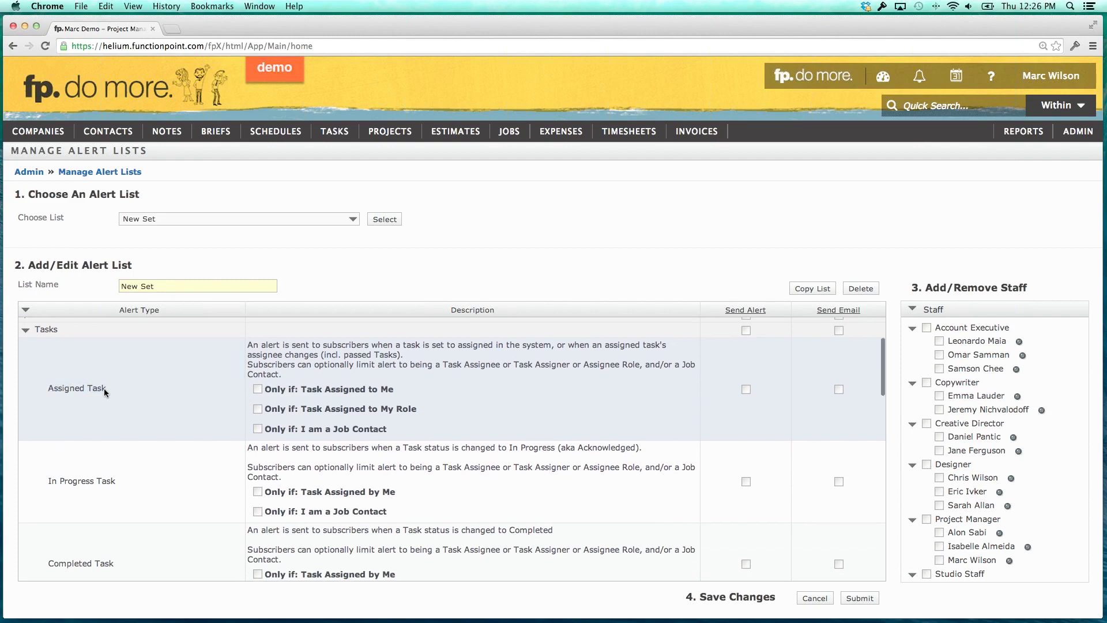
{"action": "left_click", "coordinate": [746, 391]}
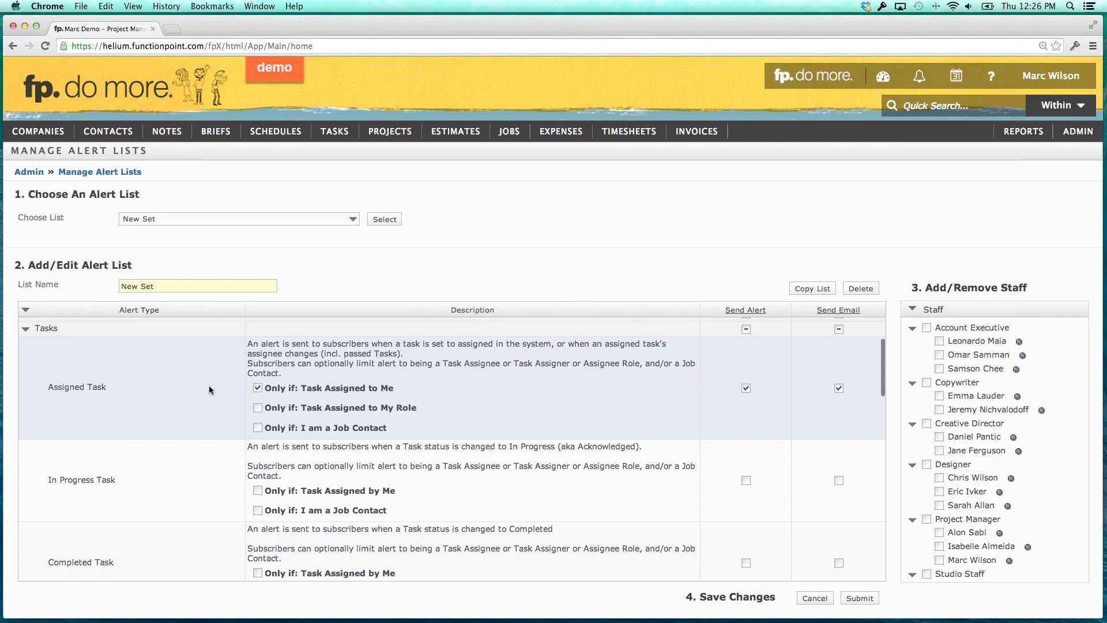
Enable alerts and emails for Overdue Task, limited to tasks assigned to me or by me.
{"action": "scroll", "coordinate": [209, 385], "scroll_direction": "down", "scroll_amount": 5}
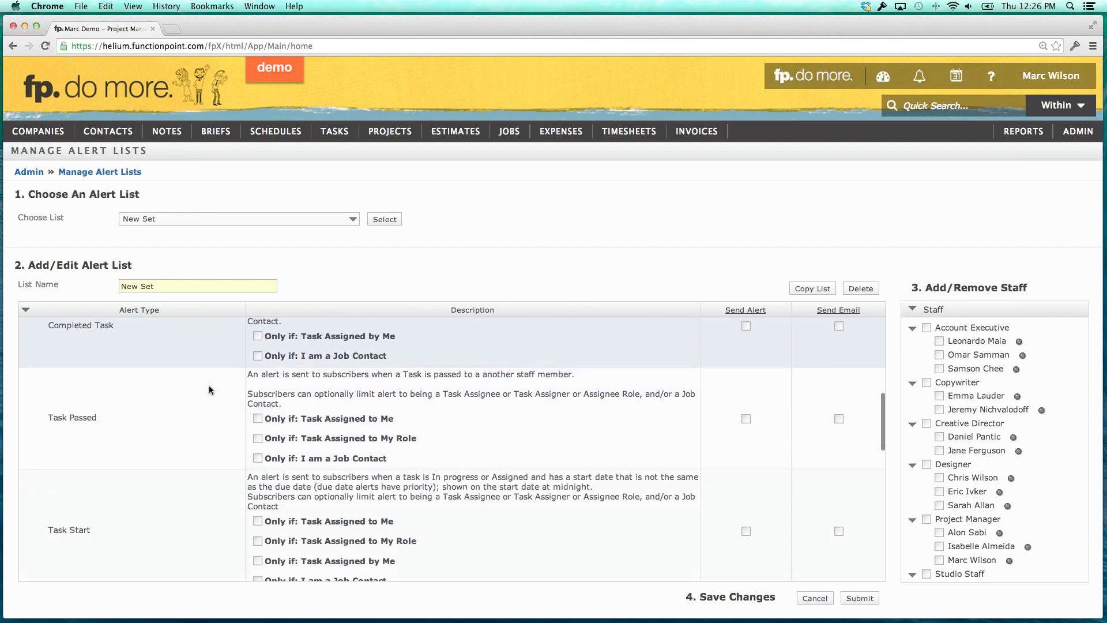
{"action": "scroll", "coordinate": [208, 386], "scroll_direction": "down", "scroll_amount": 5}
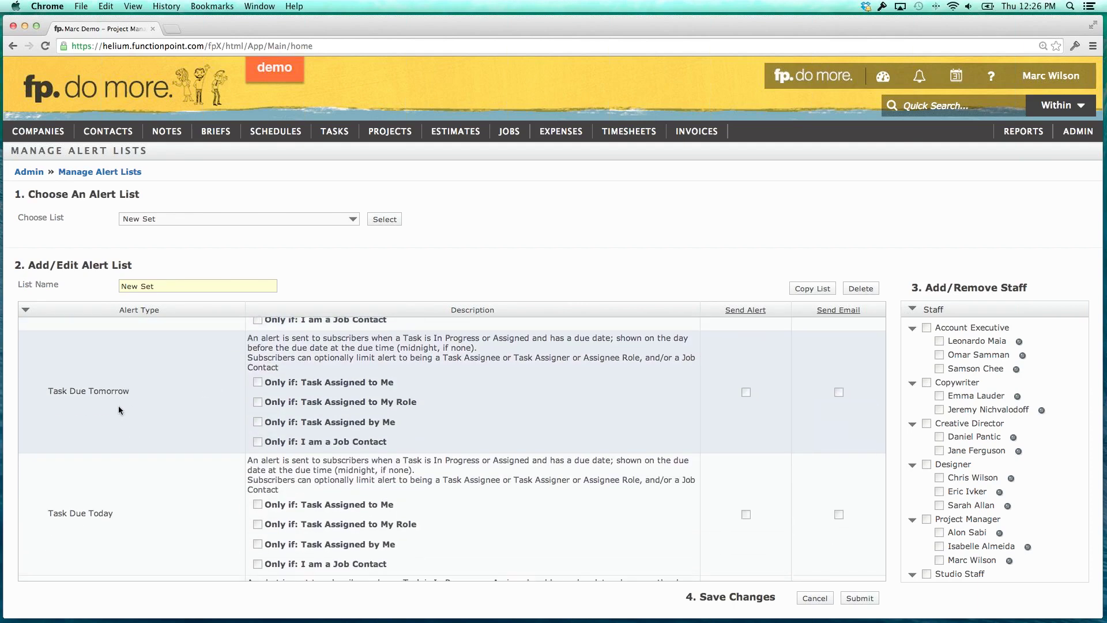
{"action": "scroll", "coordinate": [119, 410], "scroll_direction": "down", "scroll_amount": 3}
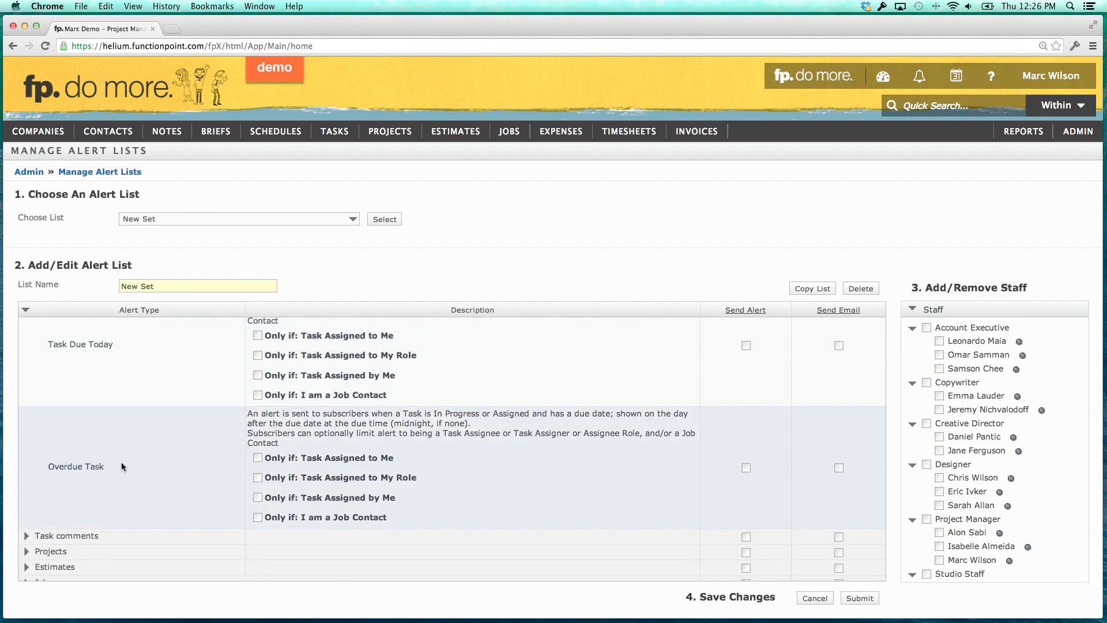
{"action": "scroll", "coordinate": [123, 464], "scroll_direction": "up", "scroll_amount": 1}
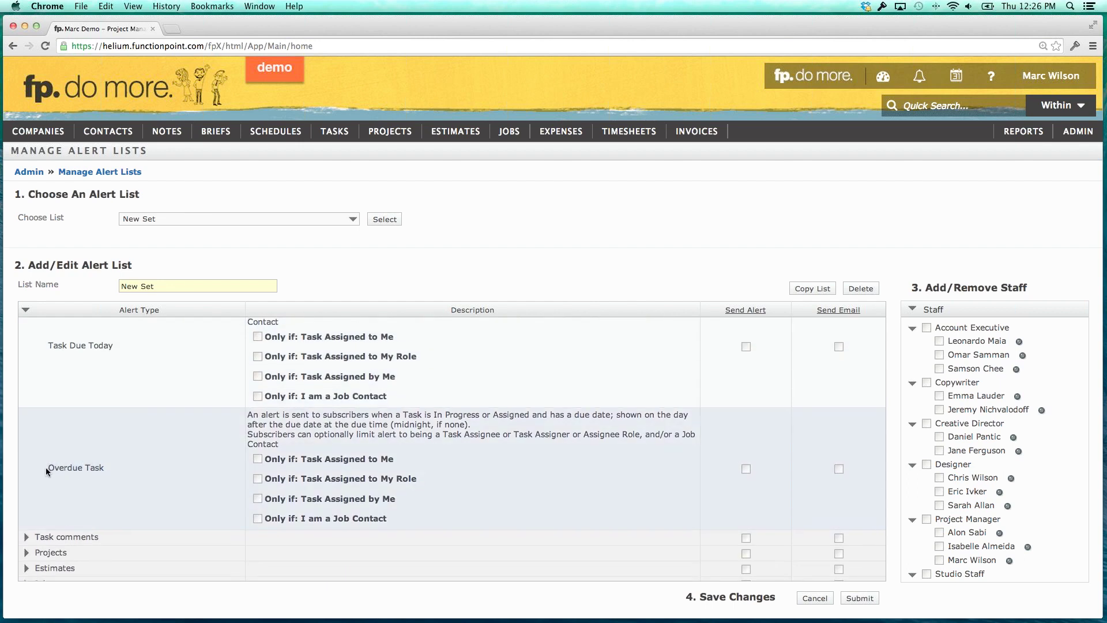
{"action": "left_click_drag", "start_coordinate": [50, 468], "coordinate": [108, 469]}
{"action": "scroll", "coordinate": [108, 470], "scroll_direction": "down", "scroll_amount": 1}
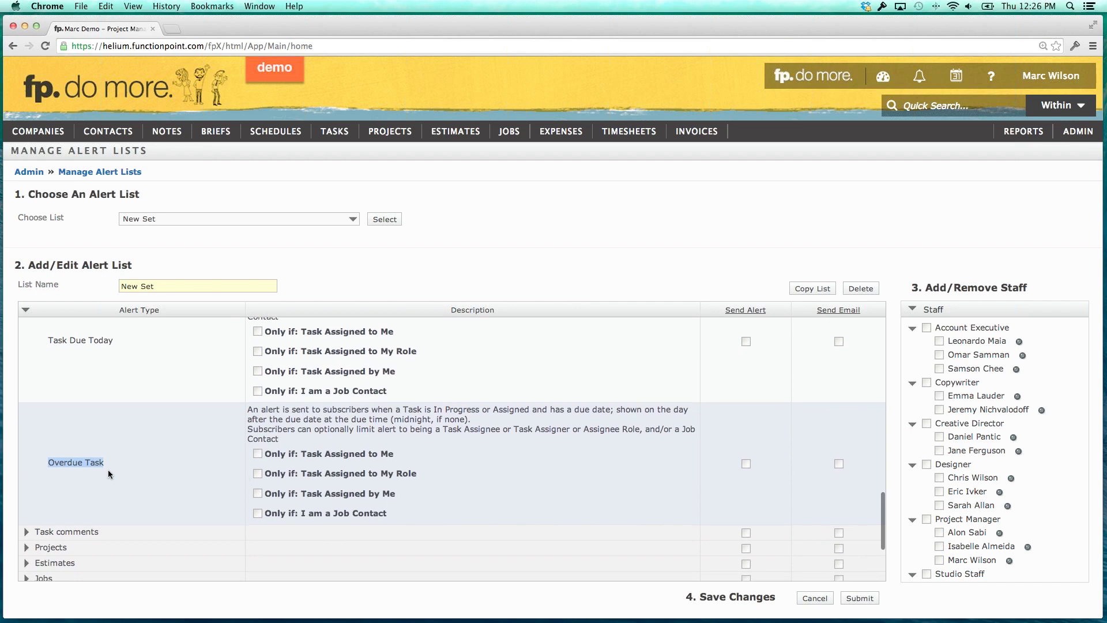
{"action": "left_click", "coordinate": [109, 470]}
{"action": "left_click", "coordinate": [839, 464]}
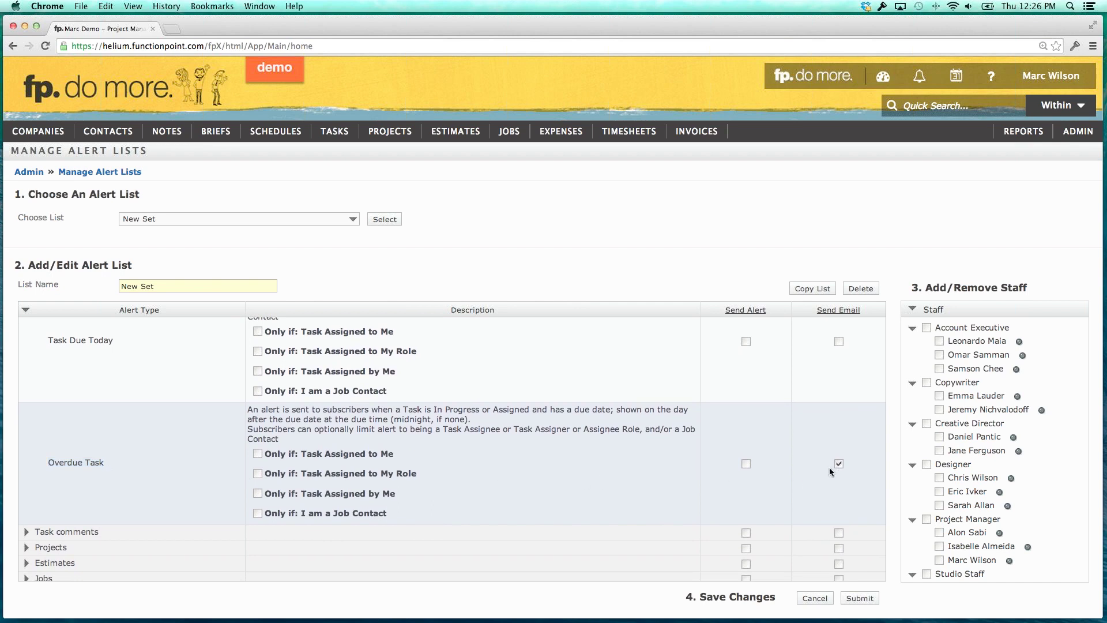
{"action": "left_click", "coordinate": [746, 464]}
{"action": "left_click", "coordinate": [257, 454]}
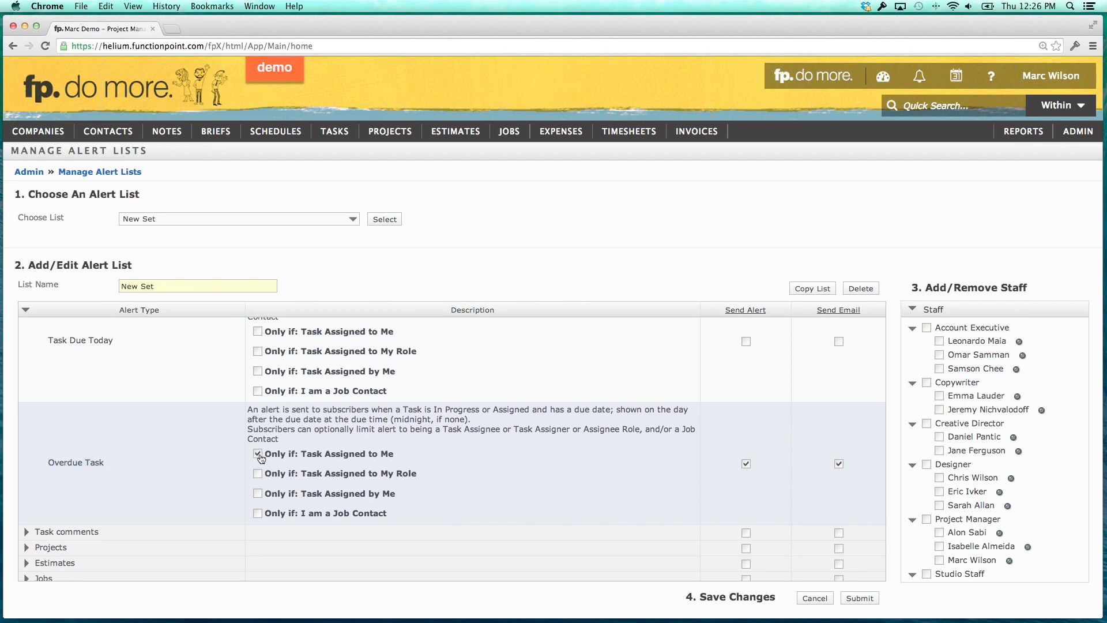
{"action": "left_click", "coordinate": [258, 494]}
{"action": "left_click", "coordinate": [110, 463]}
{"action": "scroll", "coordinate": [256, 462], "scroll_direction": "up", "scroll_amount": 10}
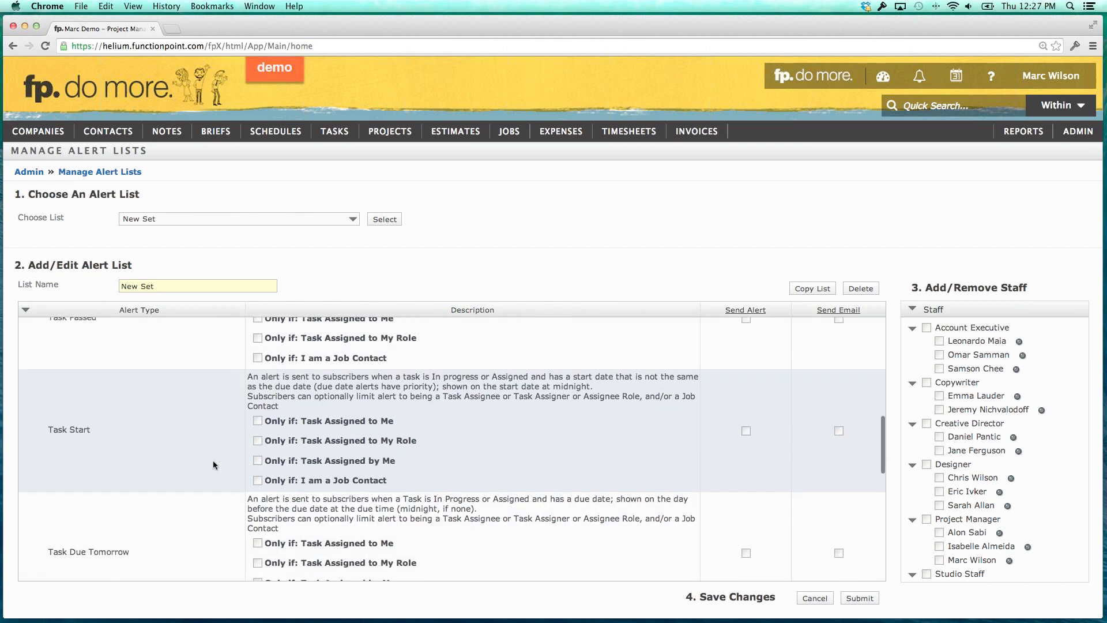
{"action": "scroll", "coordinate": [202, 461], "scroll_direction": "up", "scroll_amount": 10}
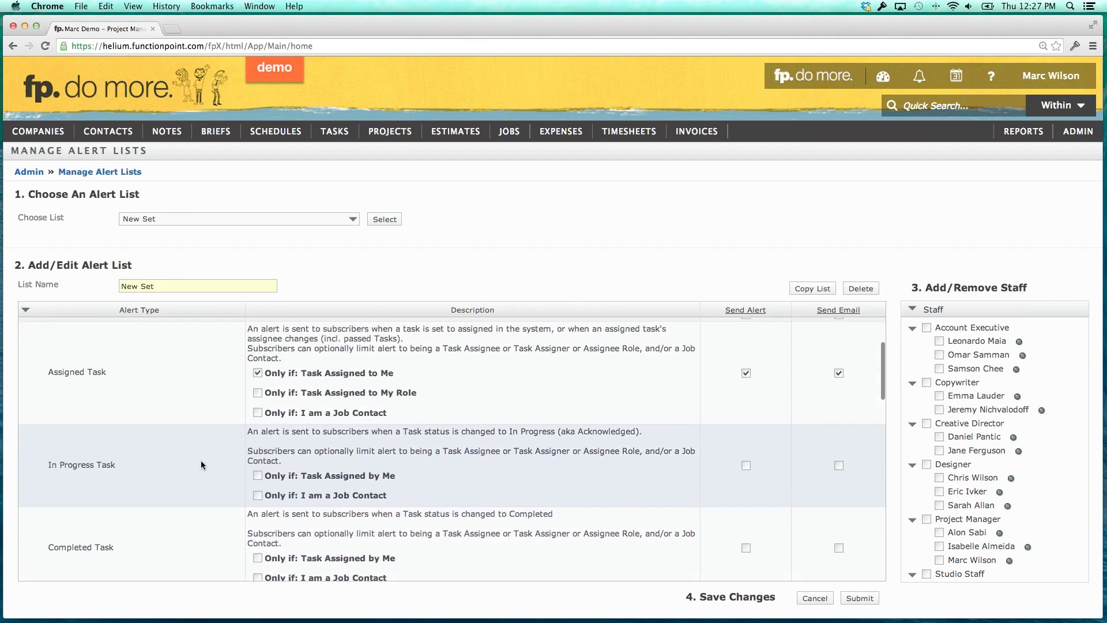
{"action": "scroll", "coordinate": [201, 461], "scroll_direction": "up", "scroll_amount": 1}
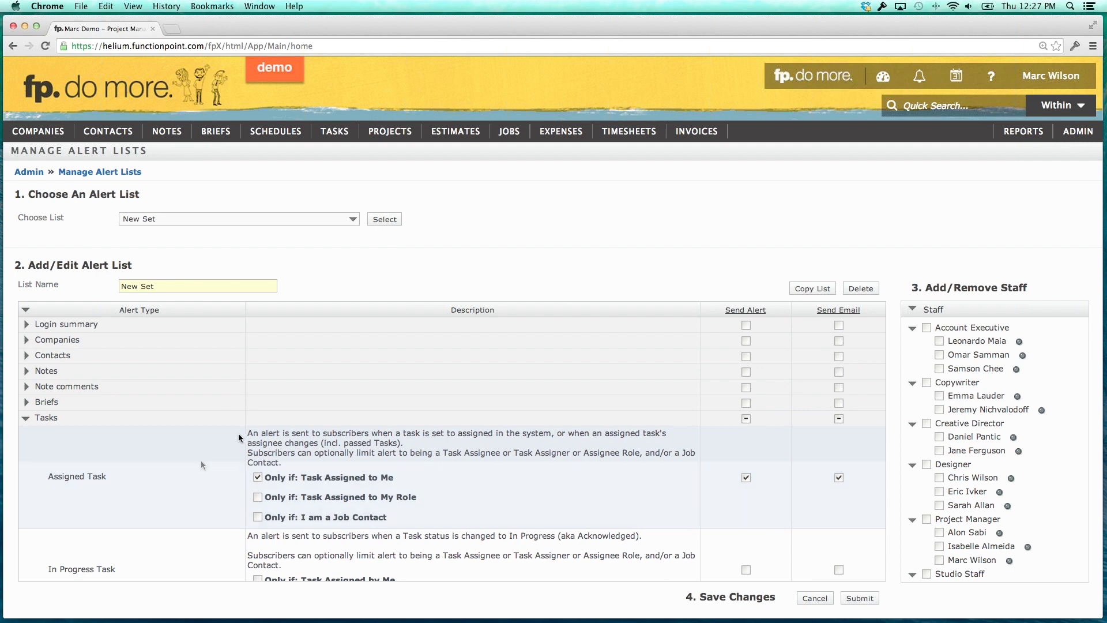
{"action": "mouse_move", "coordinate": [513, 173]}
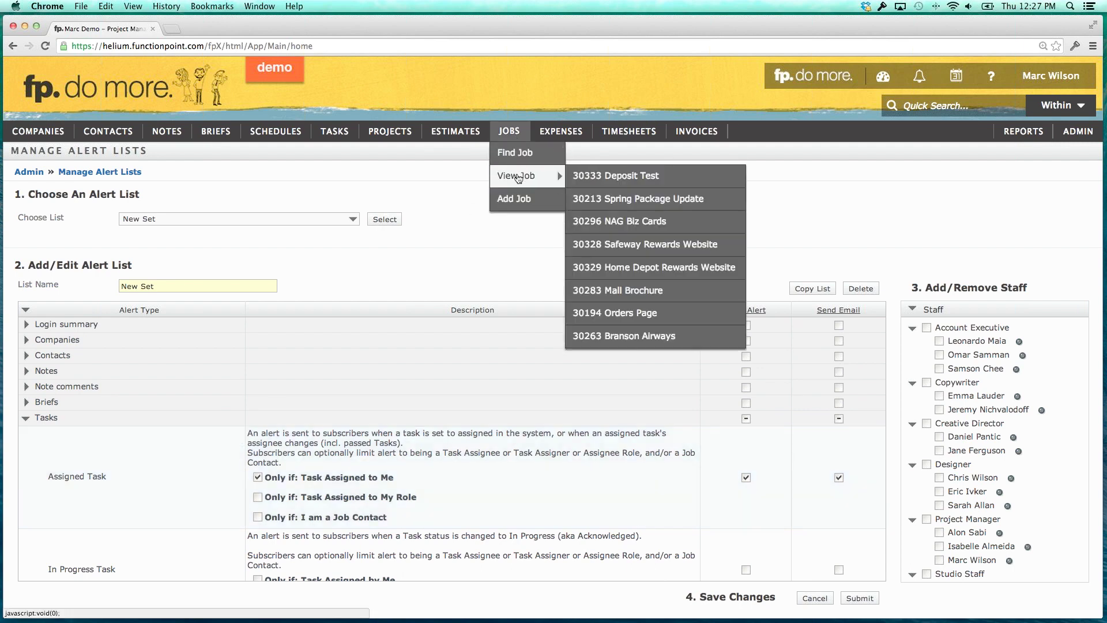
Open job 30296 NAG Biz Cards in a new tab and show its Contacts.
{"action": "right_click", "coordinate": [628, 221]}
{"action": "left_click", "coordinate": [661, 228]}
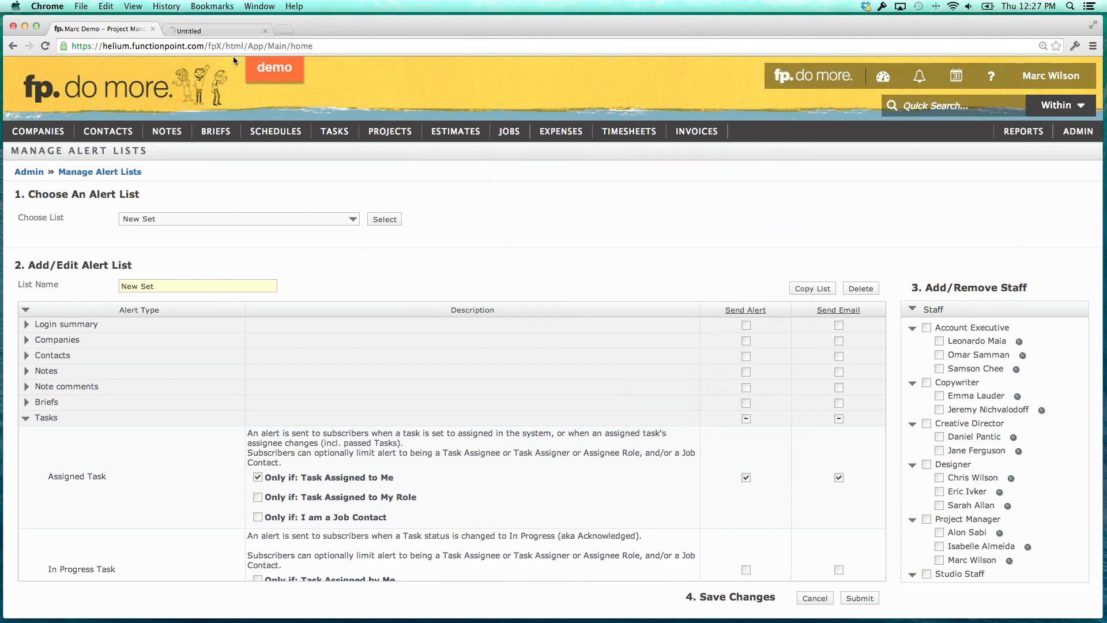
{"action": "left_click", "coordinate": [212, 27]}
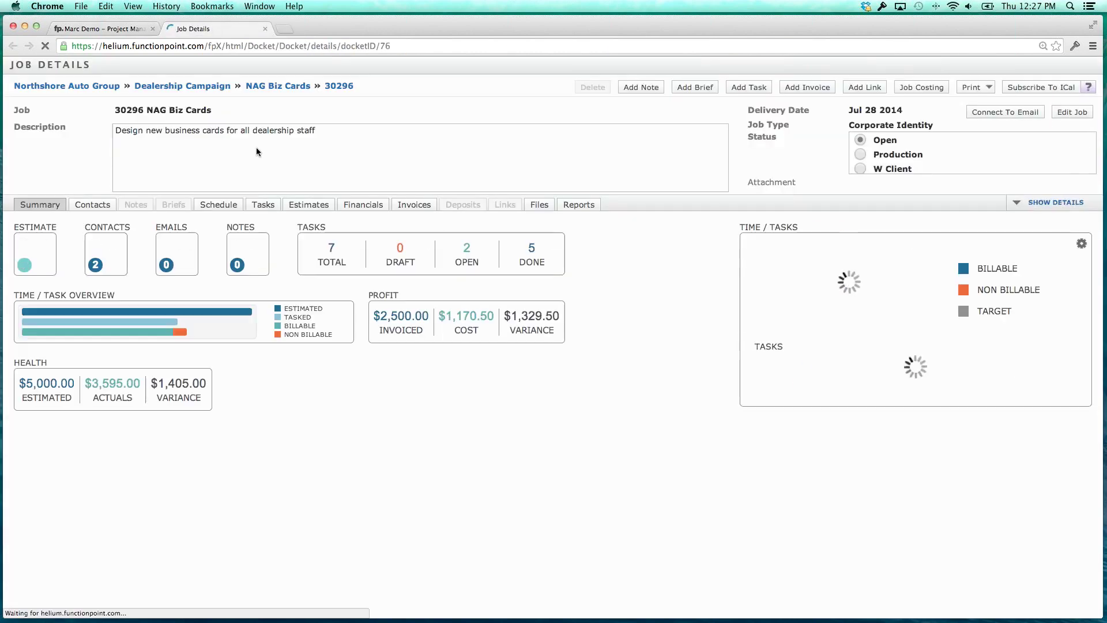
{"action": "left_click", "coordinate": [92, 204]}
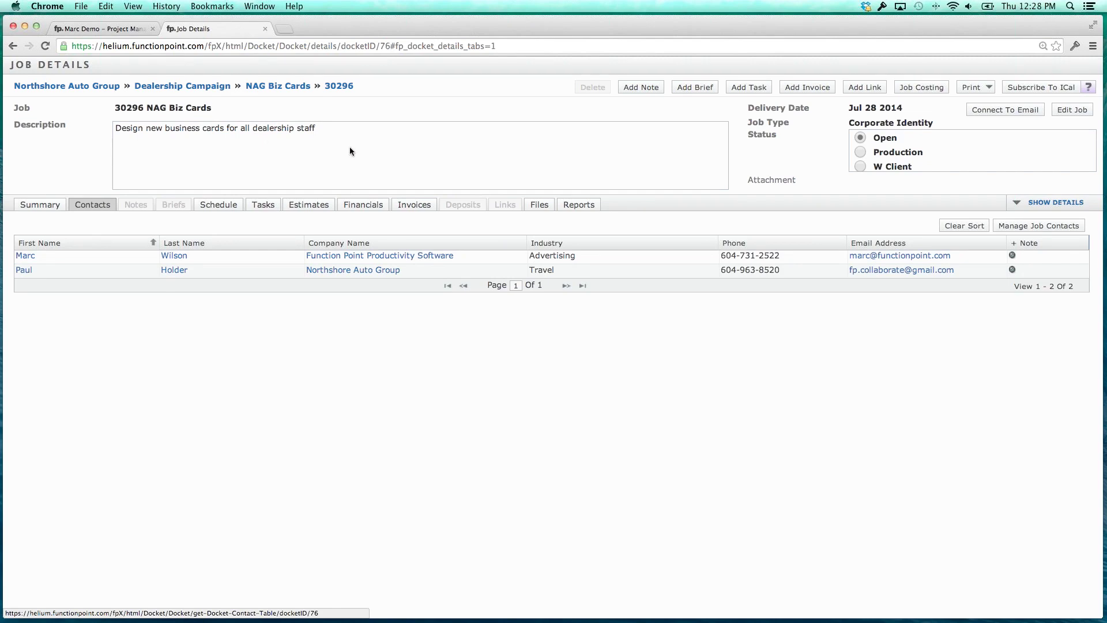
Update job 30296's staff contacts to one Project Manager, submit, and review the contact list.
{"action": "left_click", "coordinate": [1017, 225]}
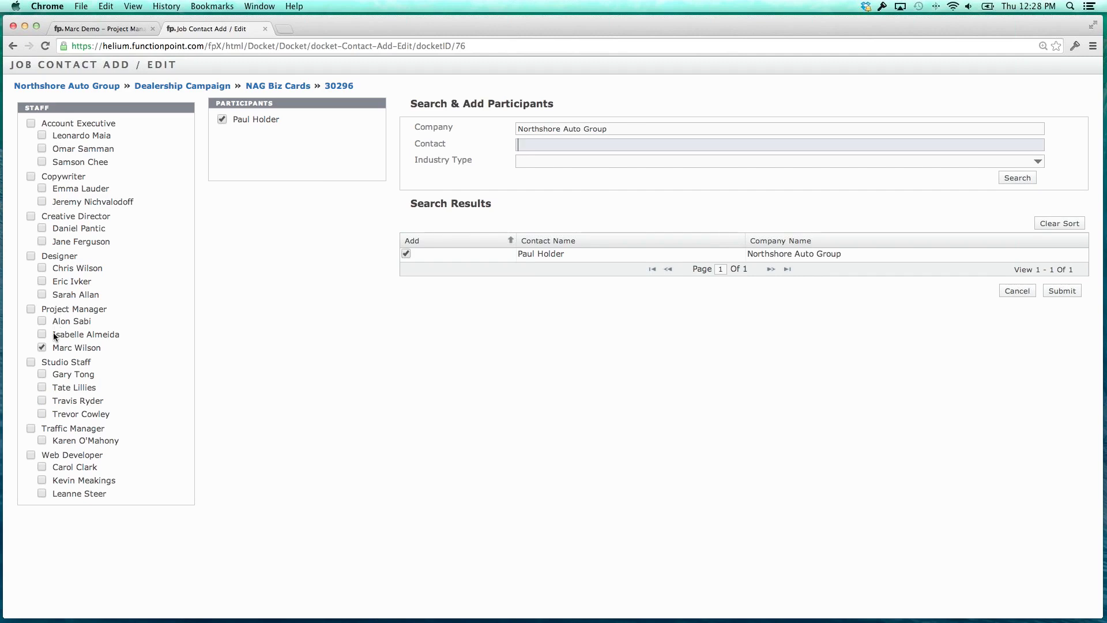
{"action": "left_click_drag", "start_coordinate": [53, 332], "coordinate": [103, 337]}
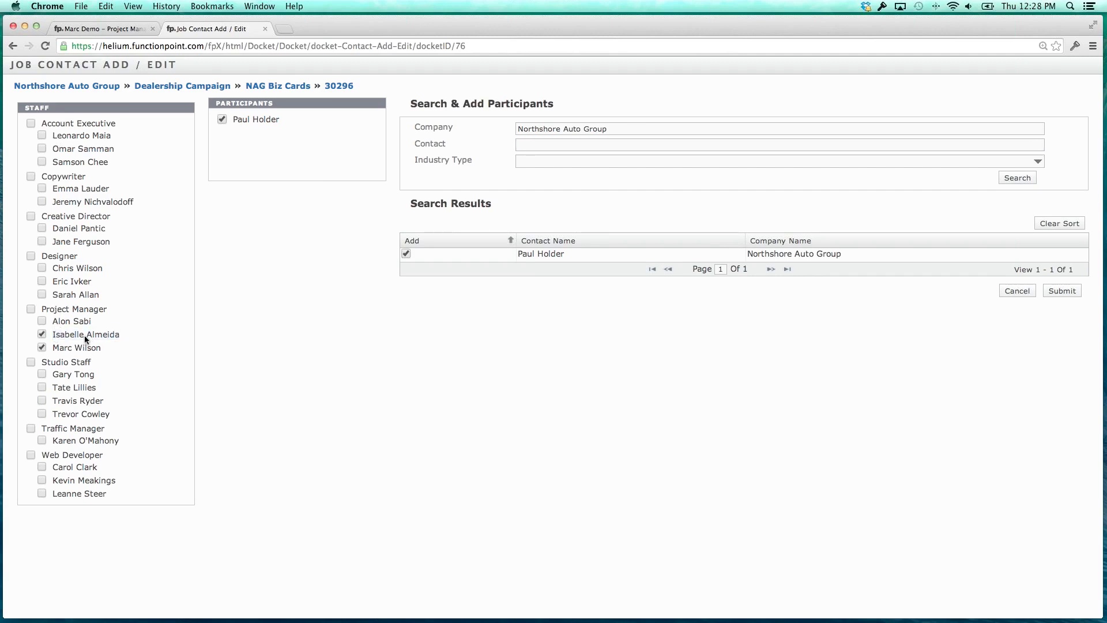
{"action": "left_click", "coordinate": [42, 347]}
{"action": "left_click", "coordinate": [1074, 291]}
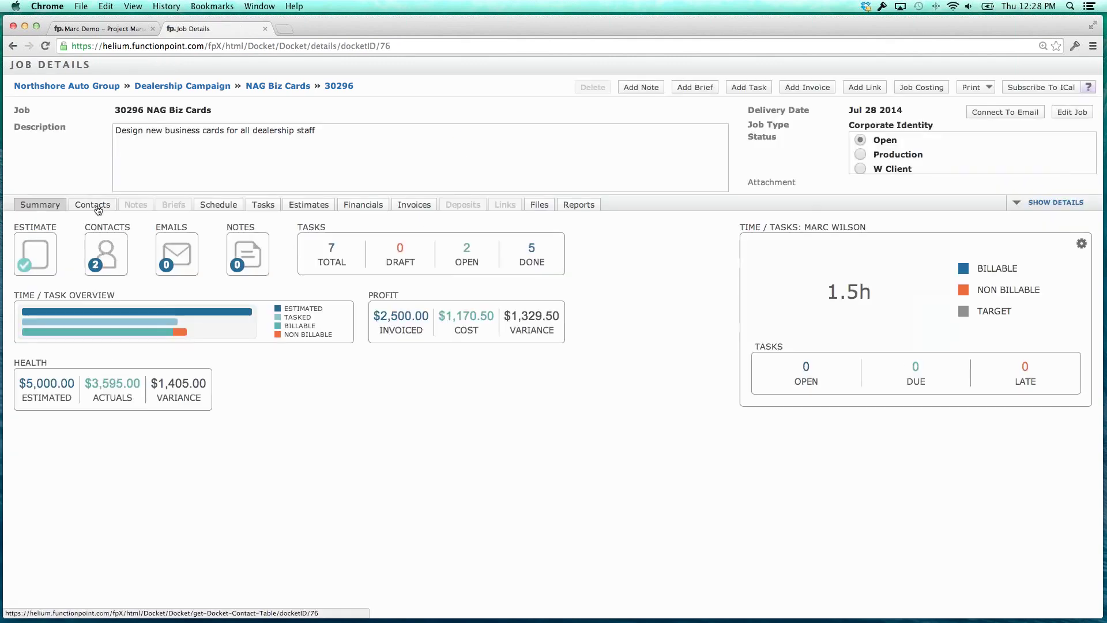
{"action": "left_click", "coordinate": [92, 204]}
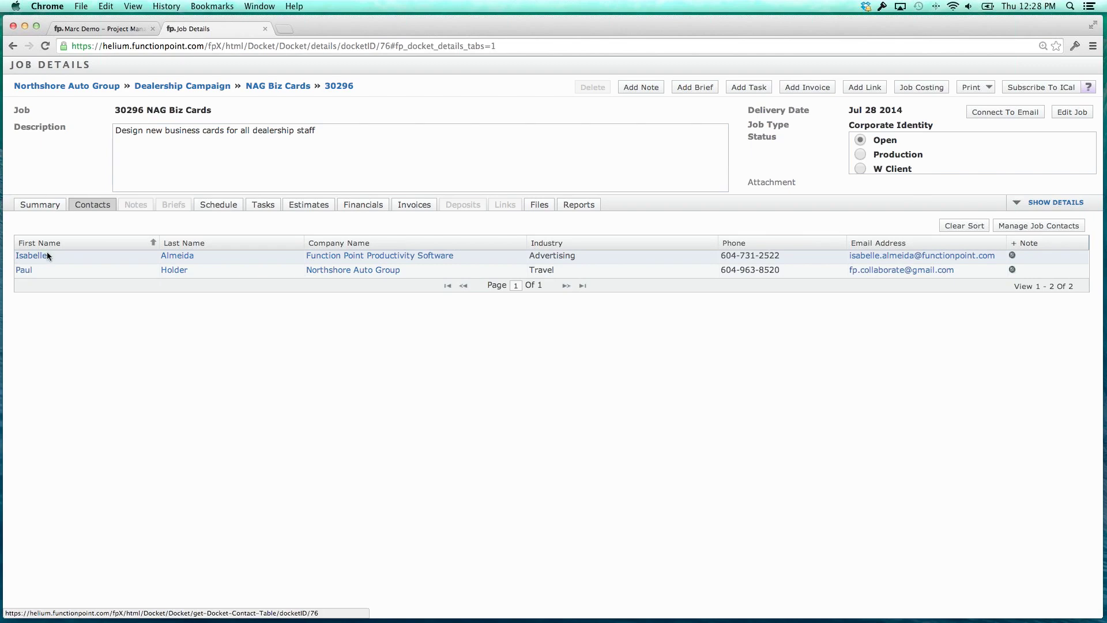
Close the job tab, replace the list name New Set with PM Set, and save.
{"action": "left_click", "coordinate": [265, 29]}
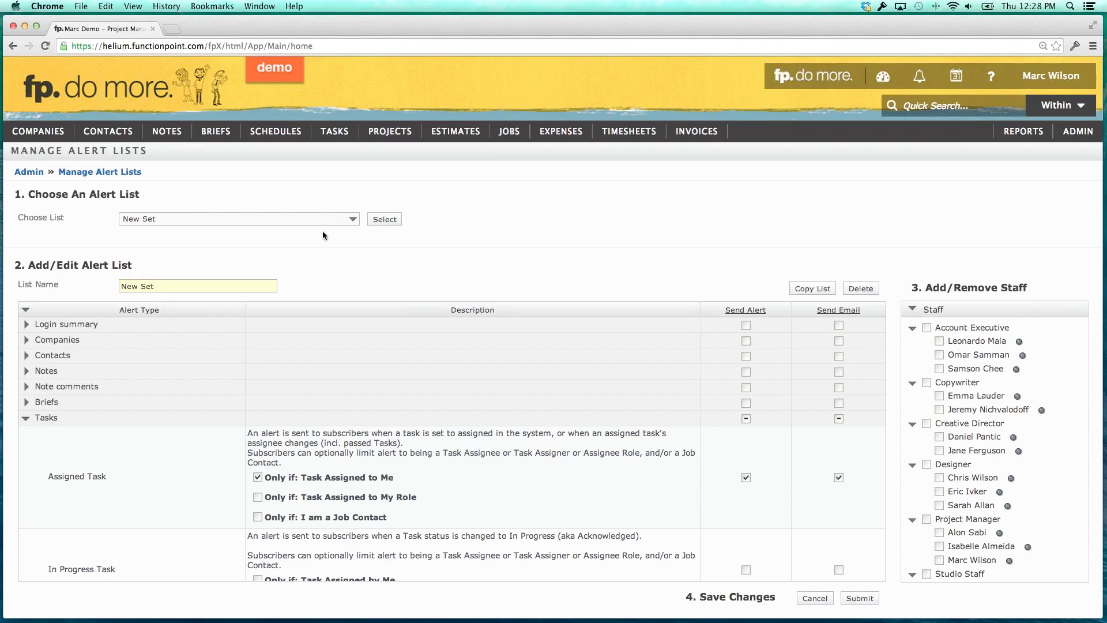
{"action": "left_click_drag", "start_coordinate": [176, 285], "coordinate": [95, 275]}
{"action": "type", "text": "PM"}
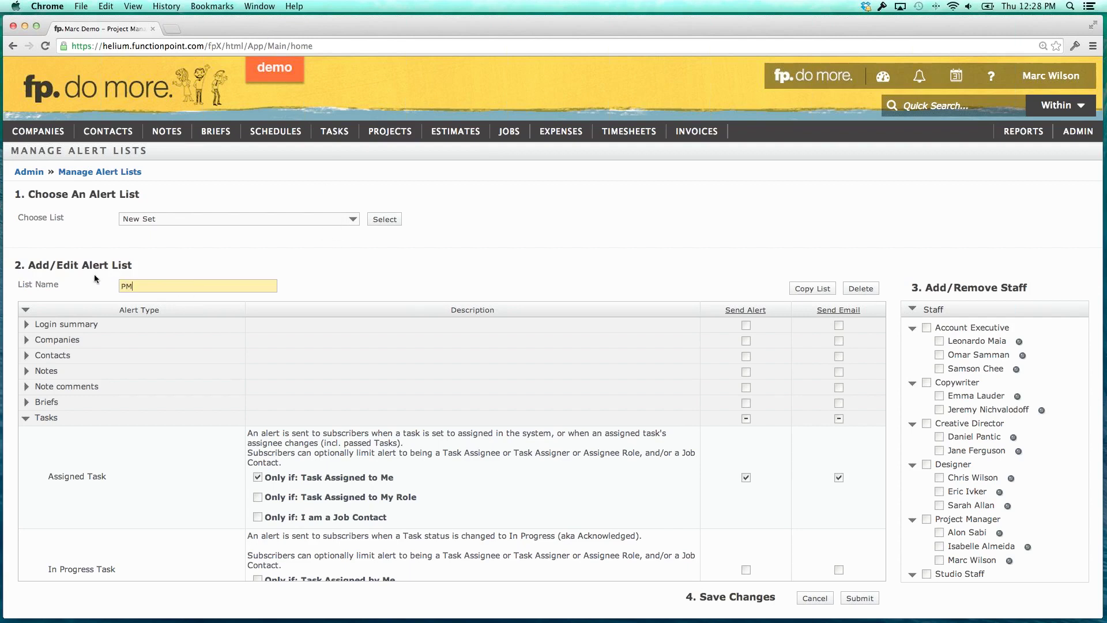
{"action": "type", "text": " Set"}
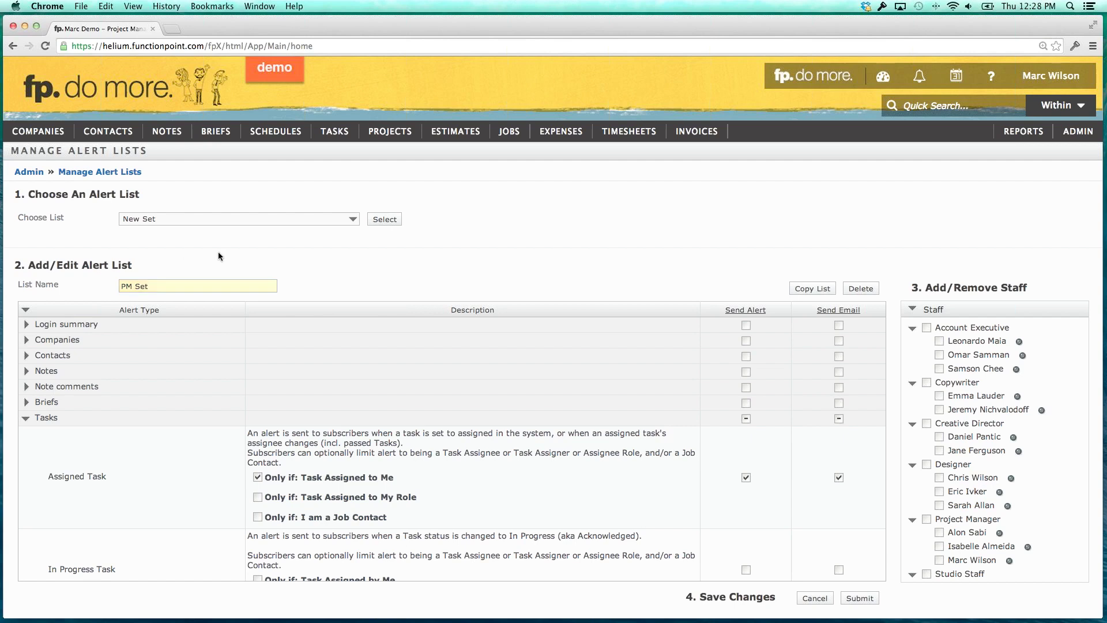
{"action": "left_click", "coordinate": [854, 599]}
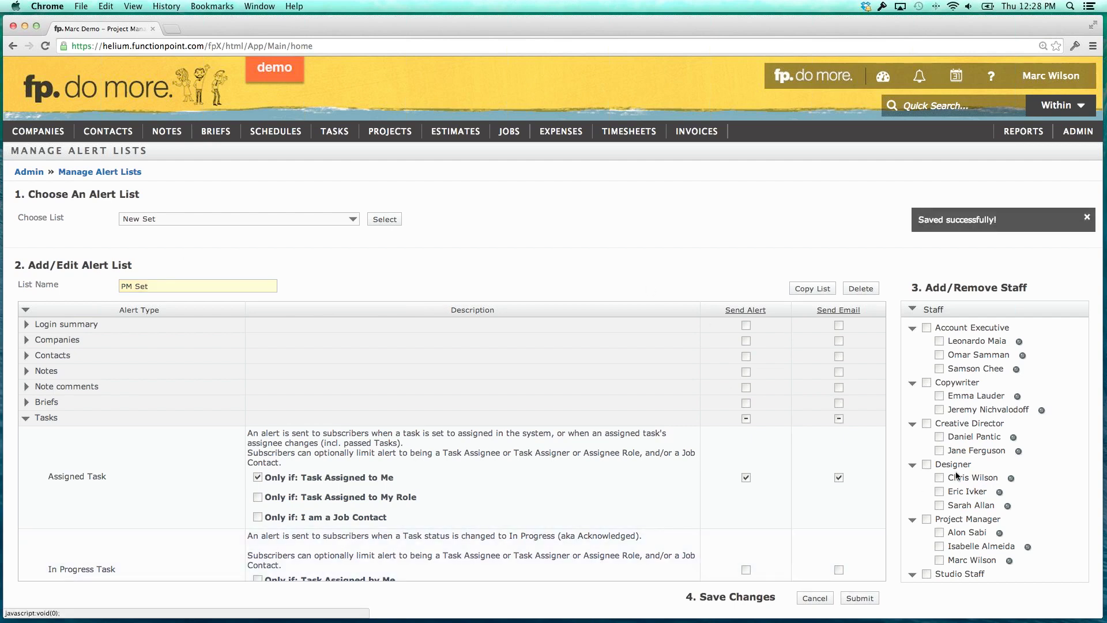
Tick the Project Manager group to subscribe all three Project Manager staff to PM Set.
{"action": "scroll", "coordinate": [959, 476], "scroll_direction": "down", "scroll_amount": 2}
{"action": "scroll", "coordinate": [958, 476], "scroll_direction": "down", "scroll_amount": 1}
{"action": "left_click", "coordinate": [927, 453]}
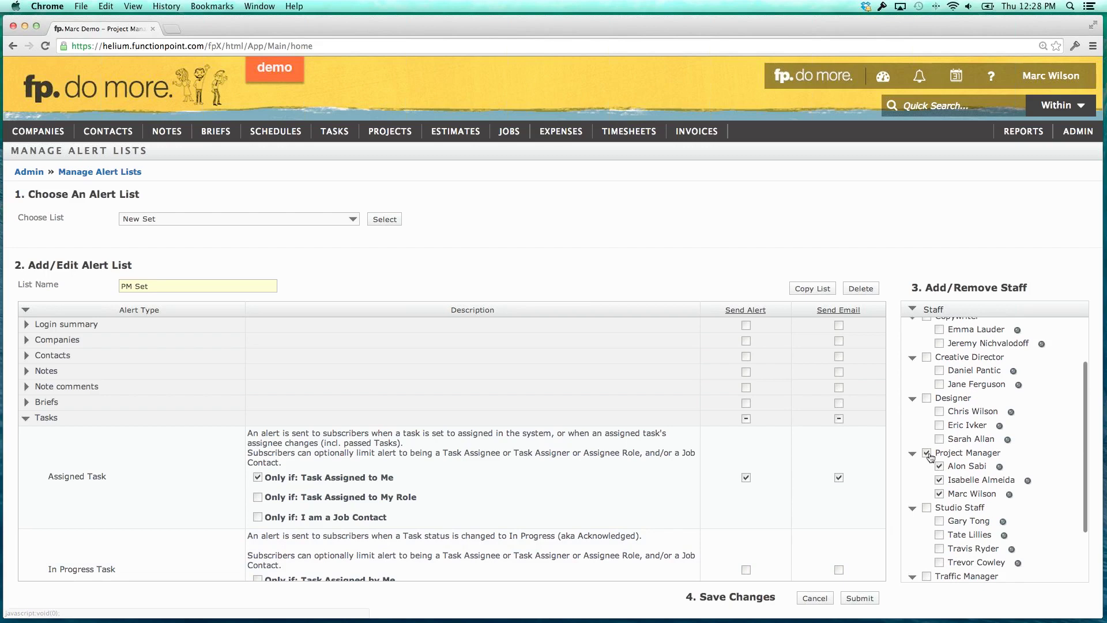
{"action": "left_click_drag", "start_coordinate": [948, 480], "coordinate": [1014, 482]}
{"action": "left_click", "coordinate": [987, 480]}
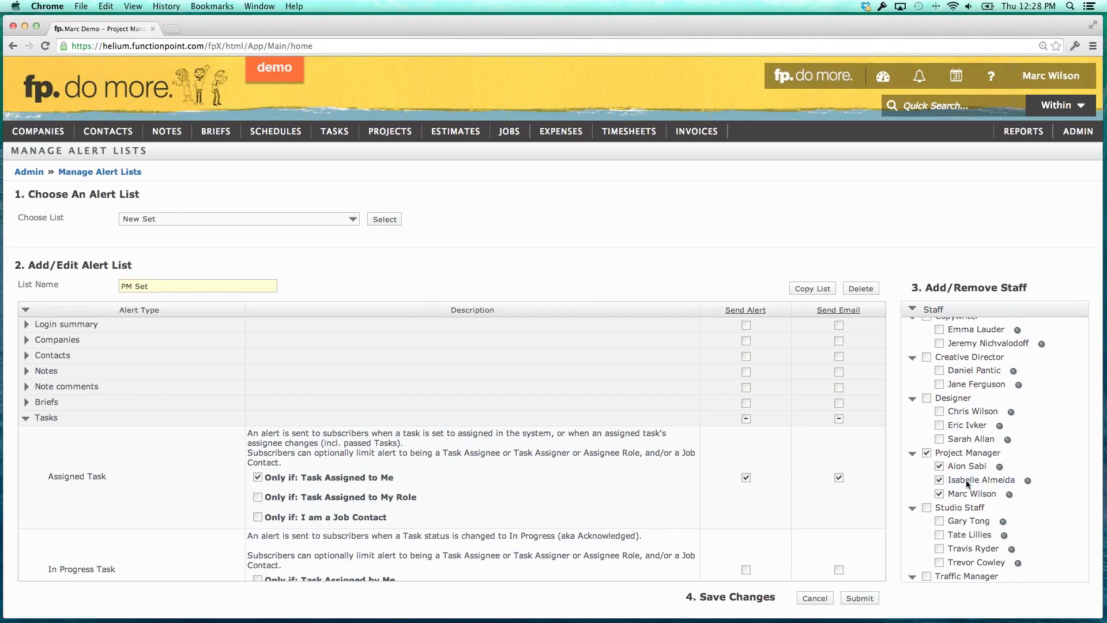
{"action": "scroll", "coordinate": [677, 471], "scroll_direction": "down", "scroll_amount": 3}
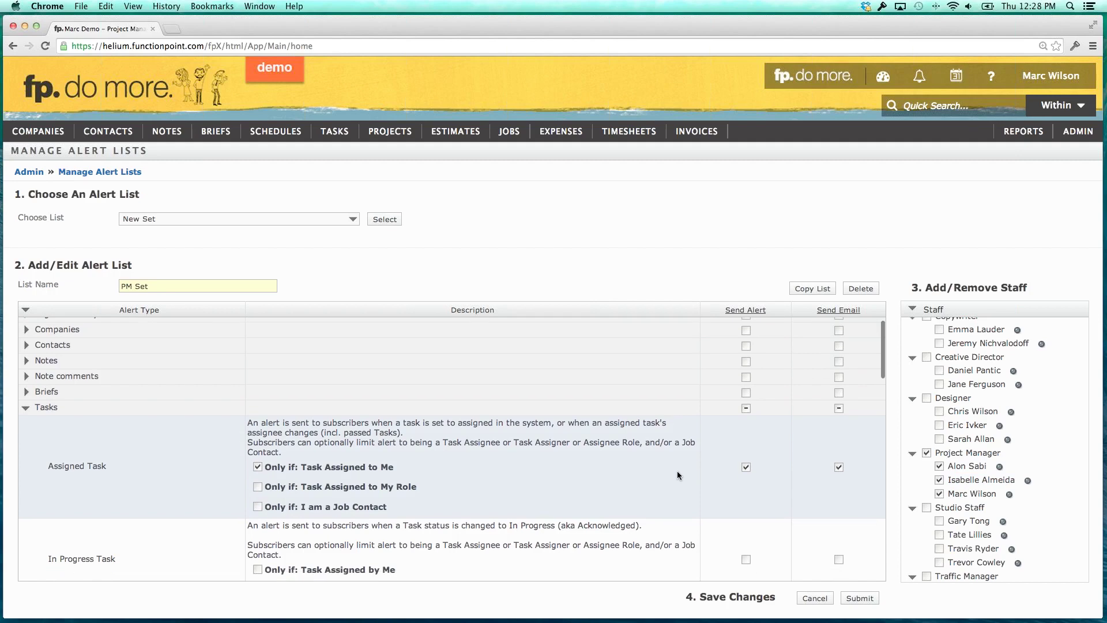
{"action": "scroll", "coordinate": [548, 463], "scroll_direction": "down", "scroll_amount": 1}
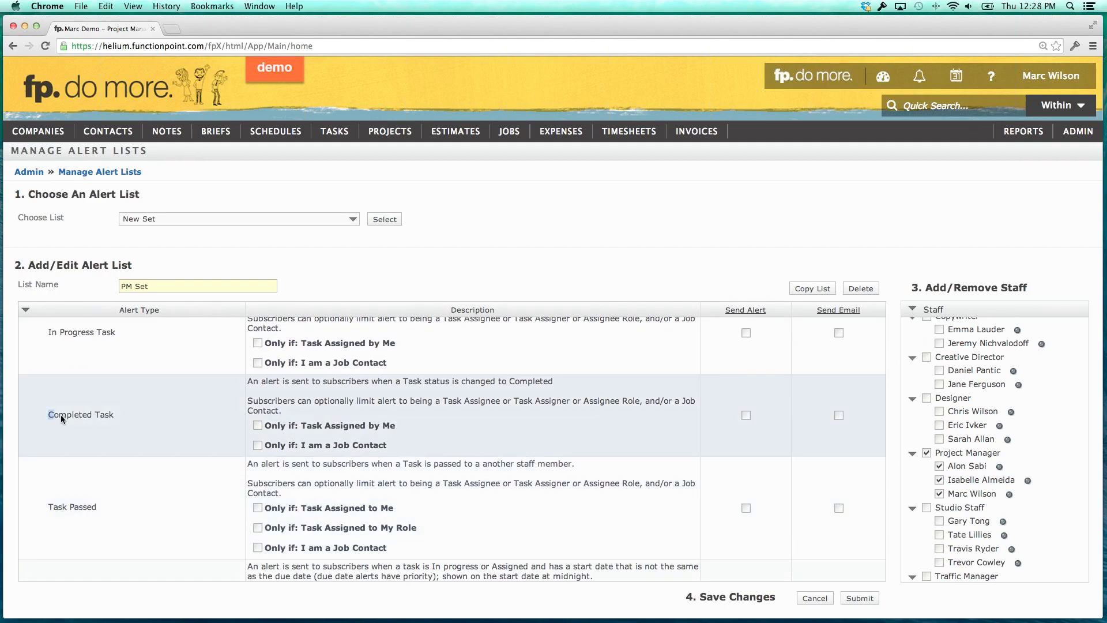
Tick Send Alert for Completed Task, limited to 'Only if: I am a Job Contact'.
{"action": "left_click", "coordinate": [92, 418]}
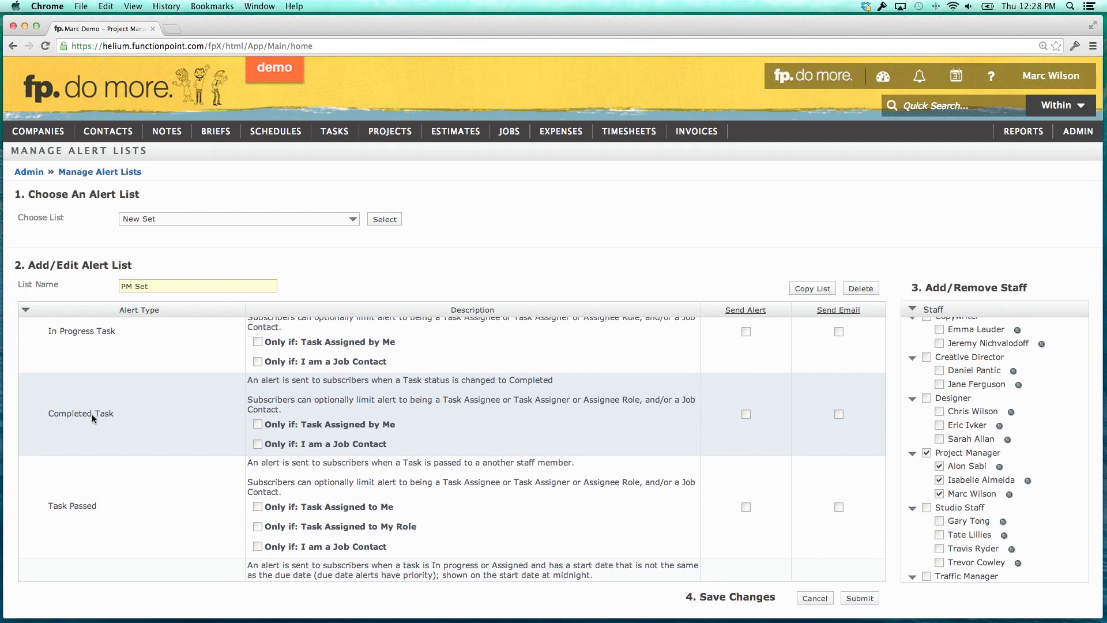
{"action": "scroll", "coordinate": [92, 414], "scroll_direction": "down", "scroll_amount": 1}
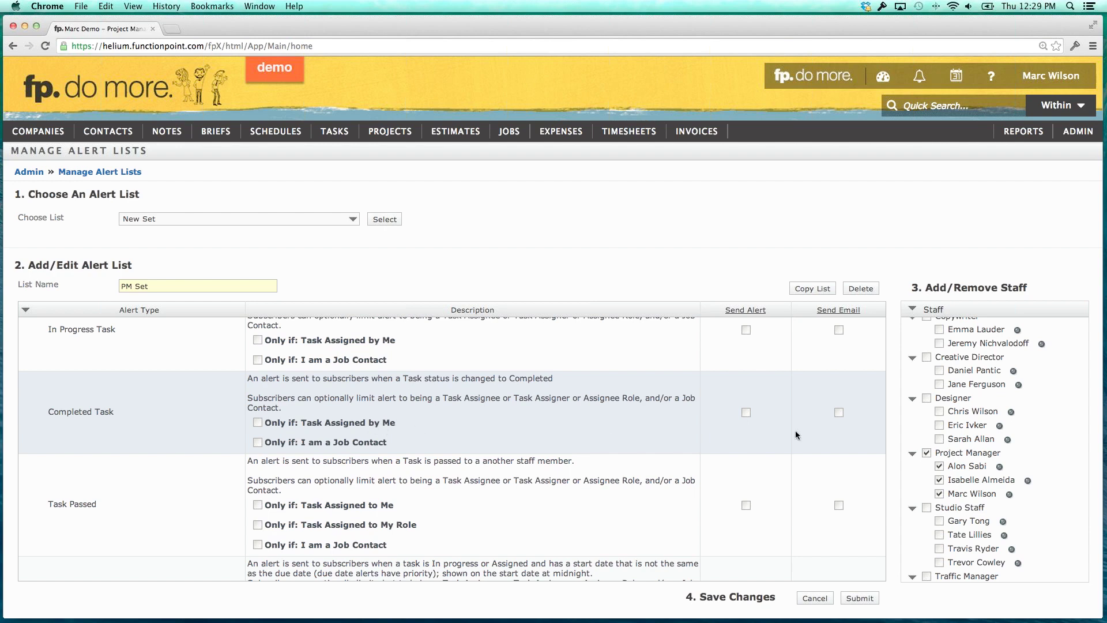
{"action": "left_click", "coordinate": [746, 413]}
{"action": "left_click", "coordinate": [258, 442]}
{"action": "left_click_drag", "start_coordinate": [323, 441], "coordinate": [410, 441]}
{"action": "left_click", "coordinate": [389, 440]}
{"action": "left_click", "coordinate": [113, 414]}
{"action": "scroll", "coordinate": [345, 447], "scroll_direction": "down", "scroll_amount": 1}
{"action": "left_click_drag", "start_coordinate": [327, 441], "coordinate": [387, 438]}
{"action": "left_click", "coordinate": [375, 438]}
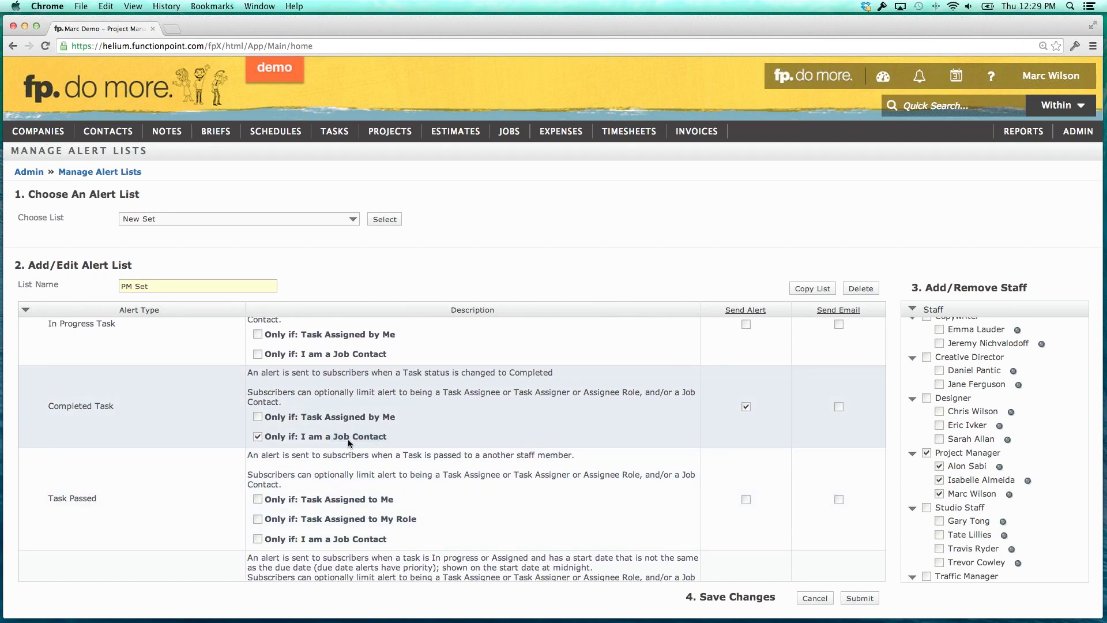
{"action": "scroll", "coordinate": [348, 439], "scroll_direction": "up", "scroll_amount": 8}
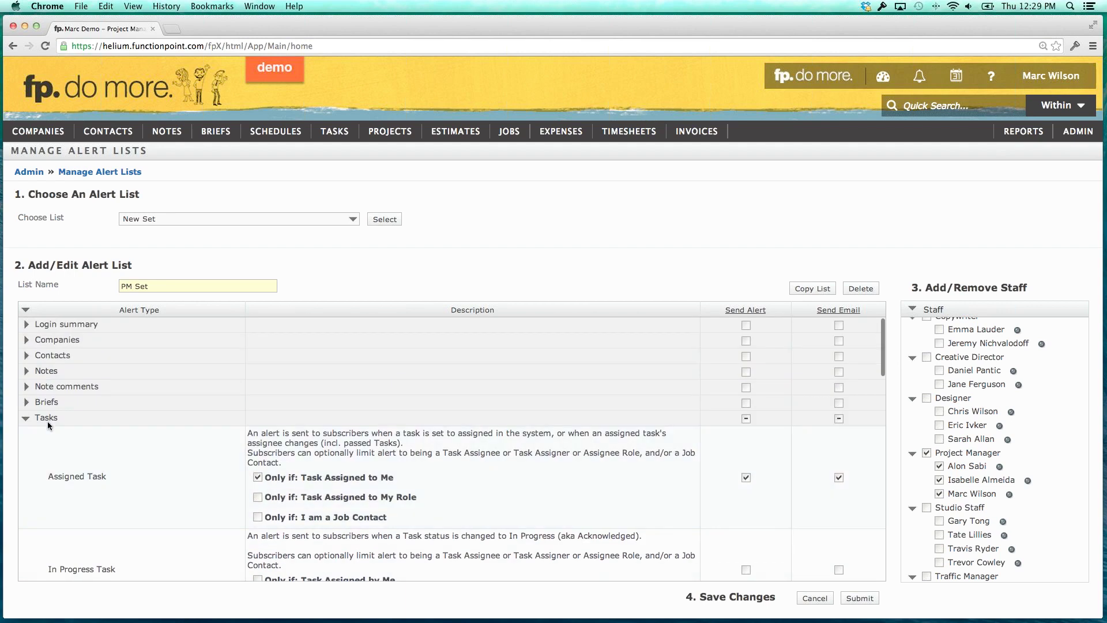
Inspect the Tasks and Task comments alert options, then collapse both categories.
{"action": "left_click", "coordinate": [46, 419]}
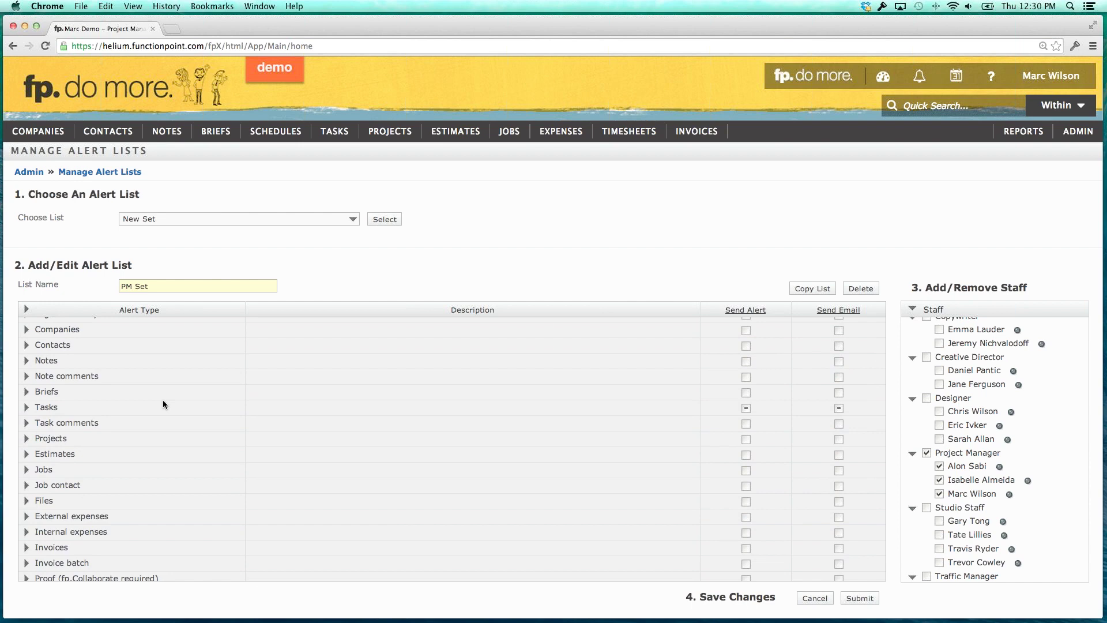
{"action": "left_click", "coordinate": [26, 423]}
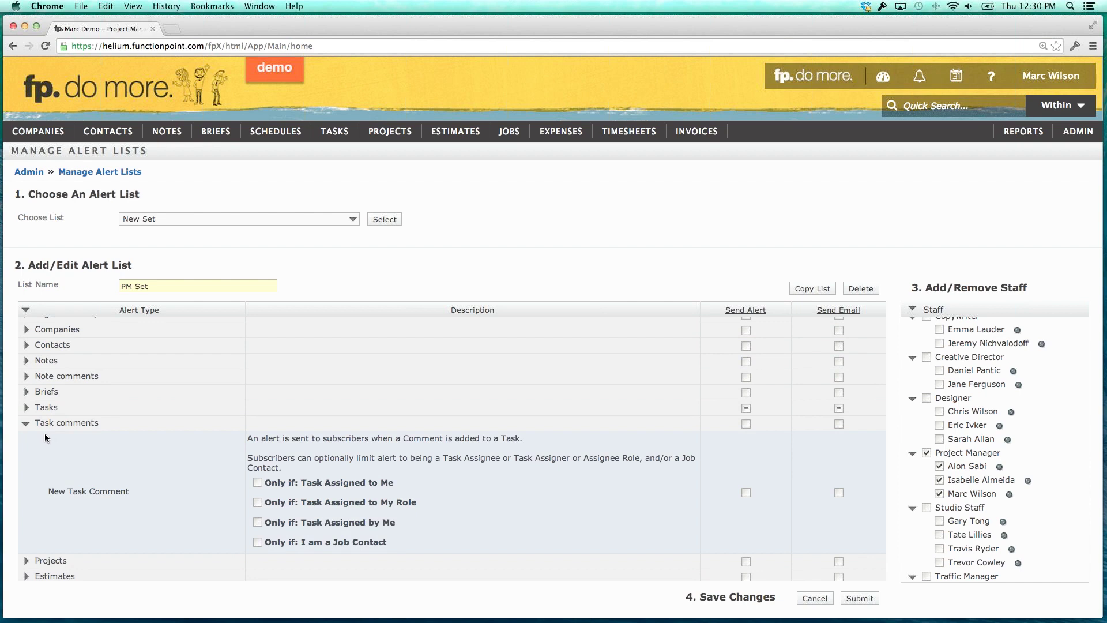
{"action": "left_click", "coordinate": [27, 407]}
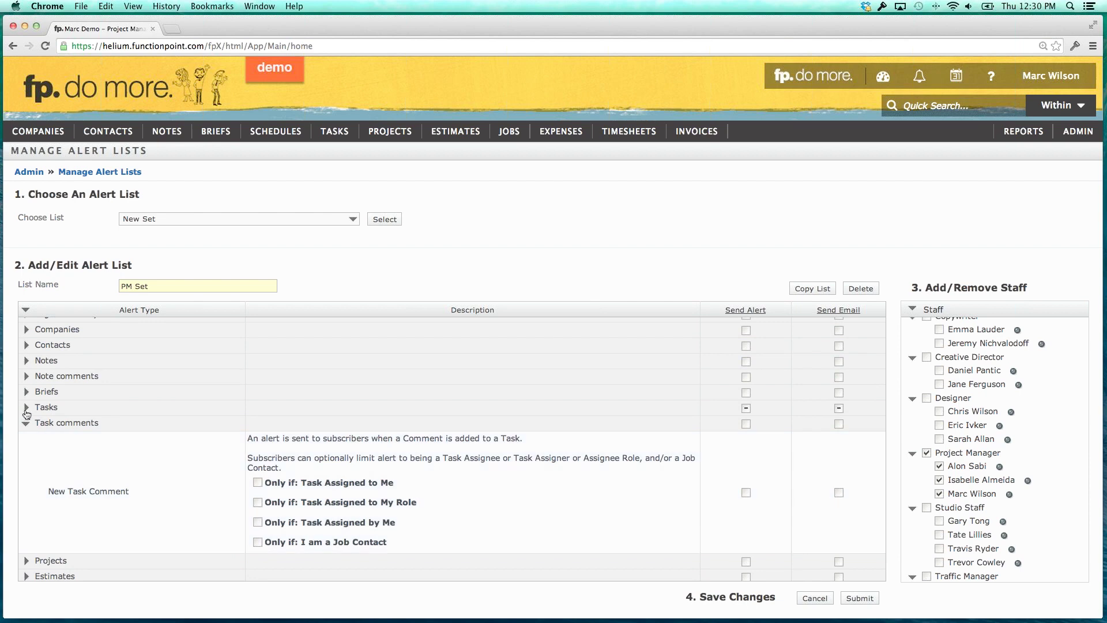
{"action": "scroll", "coordinate": [84, 439], "scroll_direction": "down", "scroll_amount": 5}
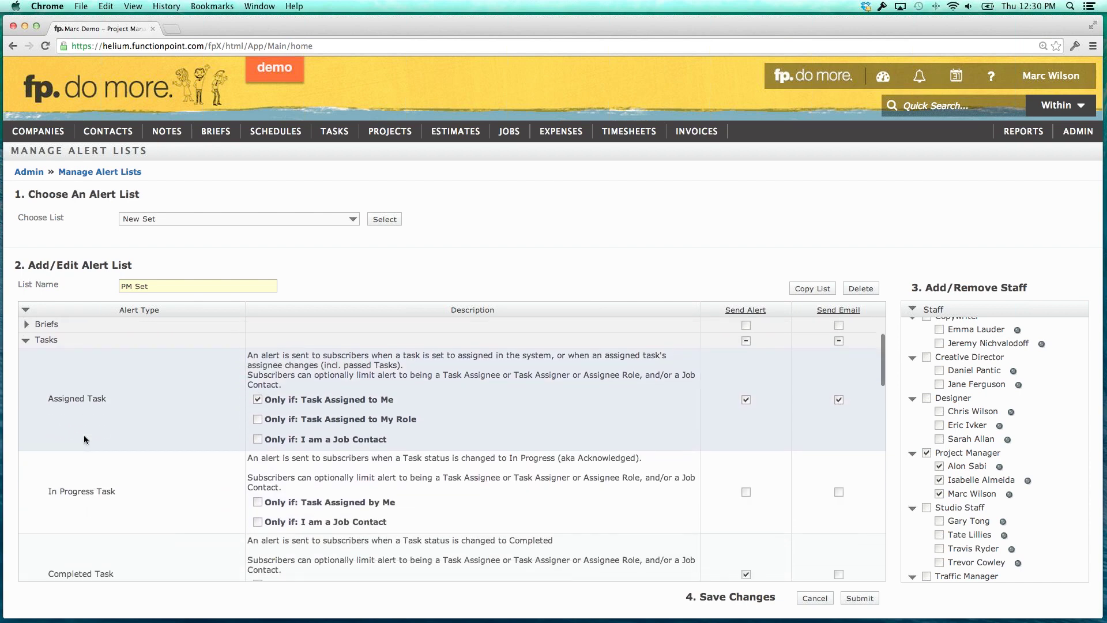
{"action": "scroll", "coordinate": [84, 439], "scroll_direction": "up", "scroll_amount": 10}
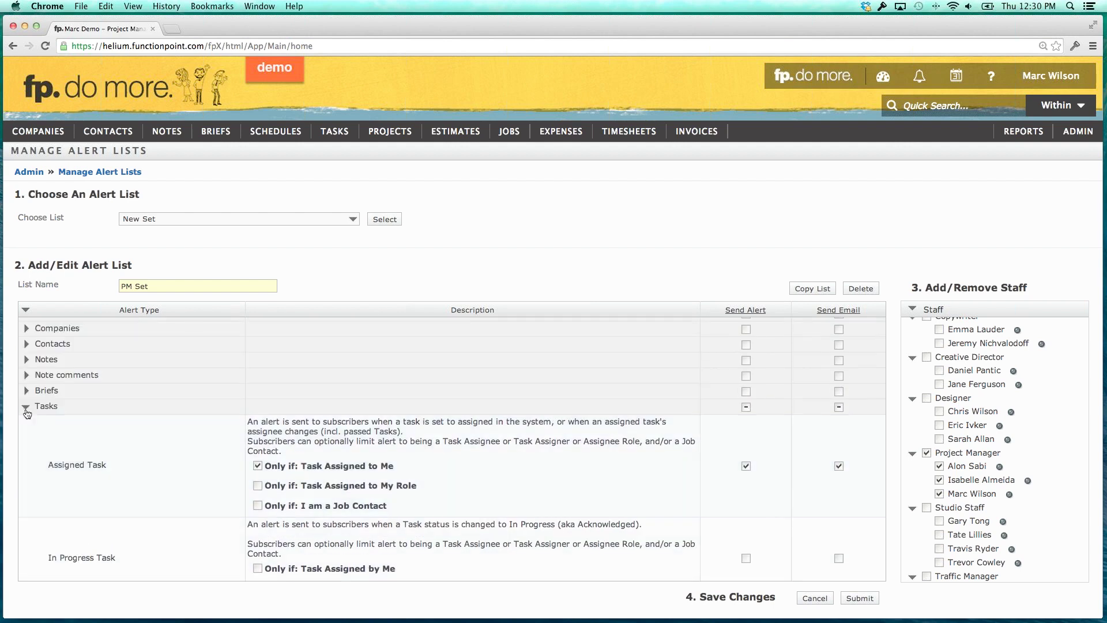
{"action": "left_click", "coordinate": [40, 406]}
{"action": "left_click", "coordinate": [58, 421]}
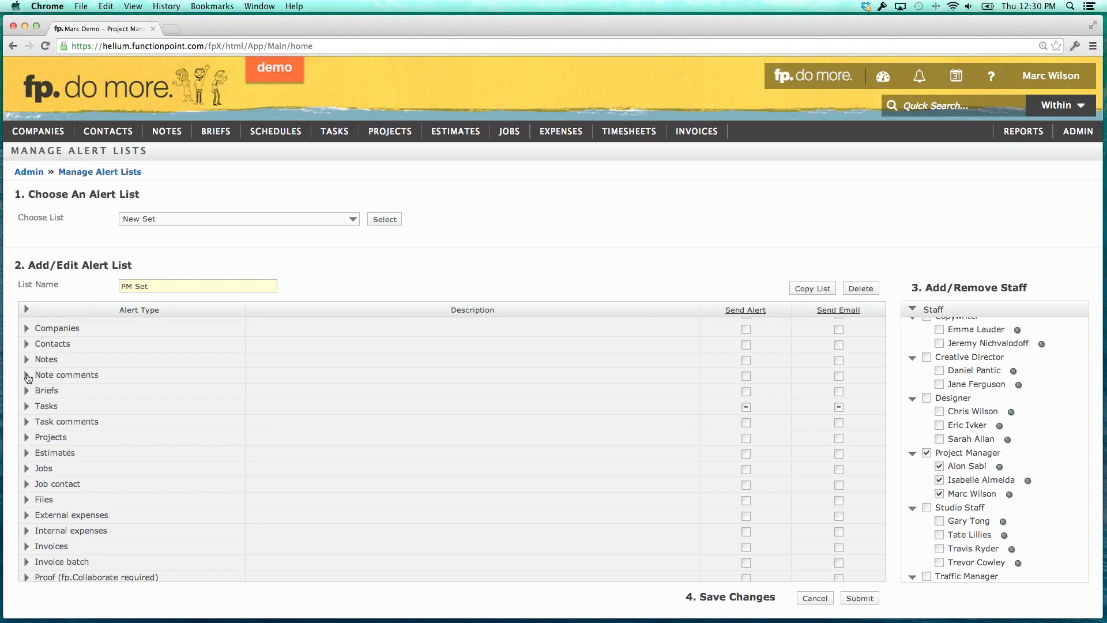
Expand and re-collapse the Note comments, Briefs and Tasks alert options in turn.
{"action": "left_click", "coordinate": [27, 378]}
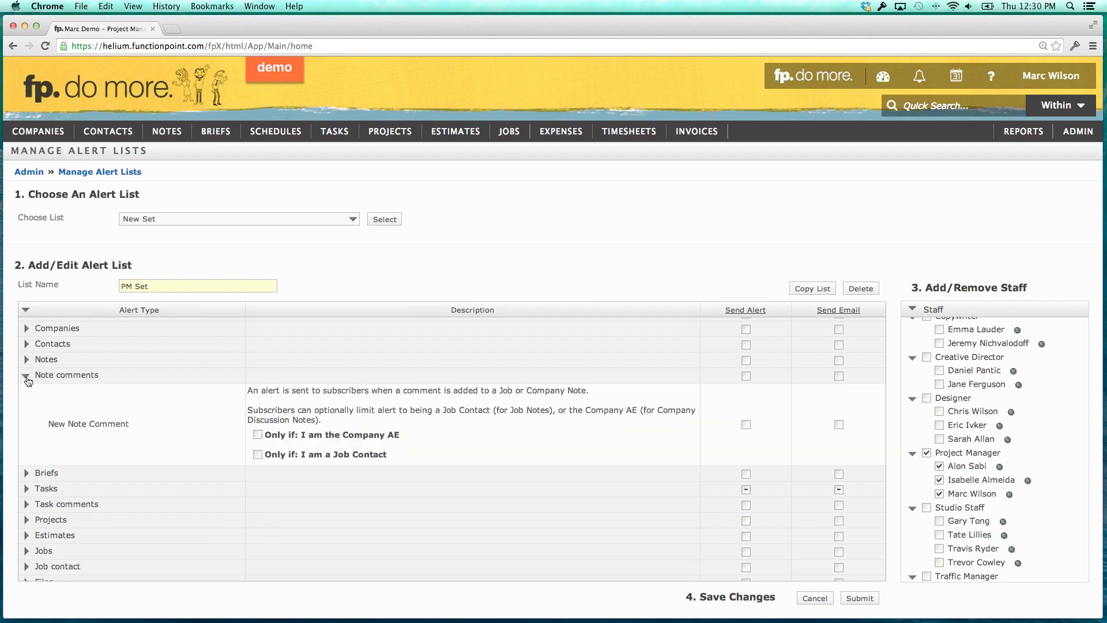
{"action": "left_click", "coordinate": [26, 377]}
{"action": "left_click", "coordinate": [27, 392]}
{"action": "left_click", "coordinate": [26, 392]}
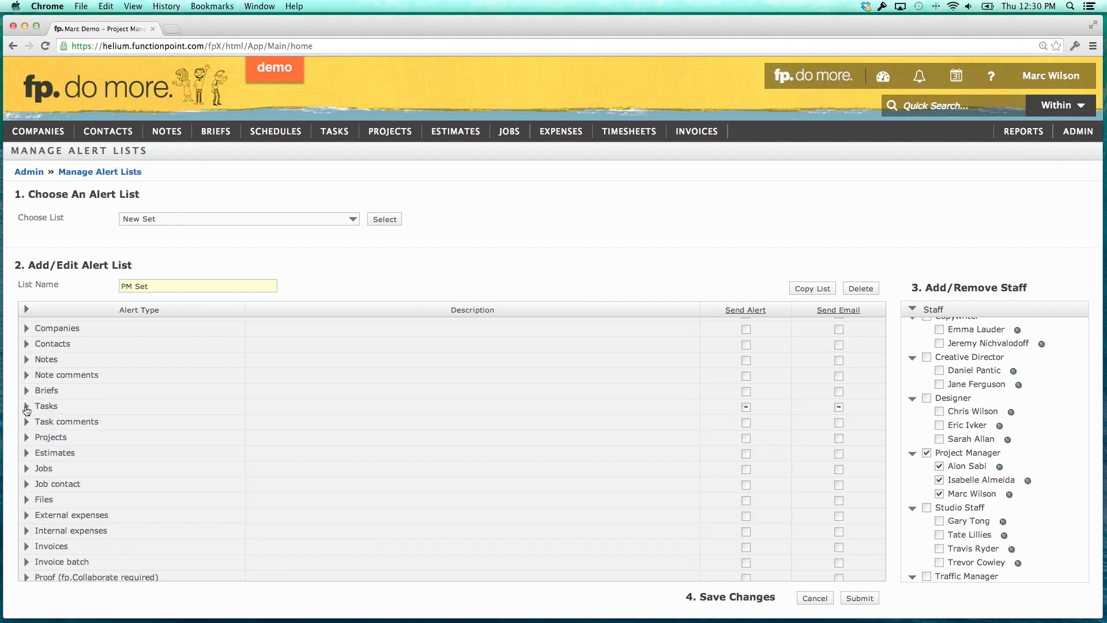
{"action": "left_click", "coordinate": [26, 407]}
{"action": "left_click", "coordinate": [26, 407]}
Read the Task comments alert description, then collapse the Task comments options.
{"action": "left_click", "coordinate": [26, 423]}
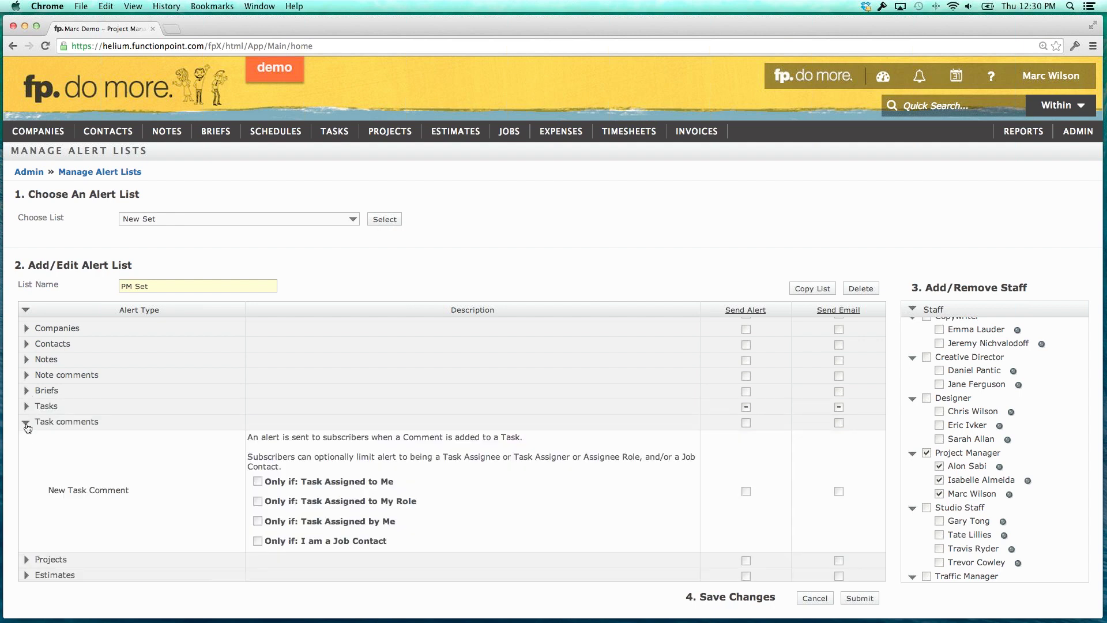
{"action": "left_click_drag", "start_coordinate": [290, 436], "coordinate": [427, 457]}
{"action": "left_click", "coordinate": [427, 457]}
{"action": "left_click", "coordinate": [26, 423]}
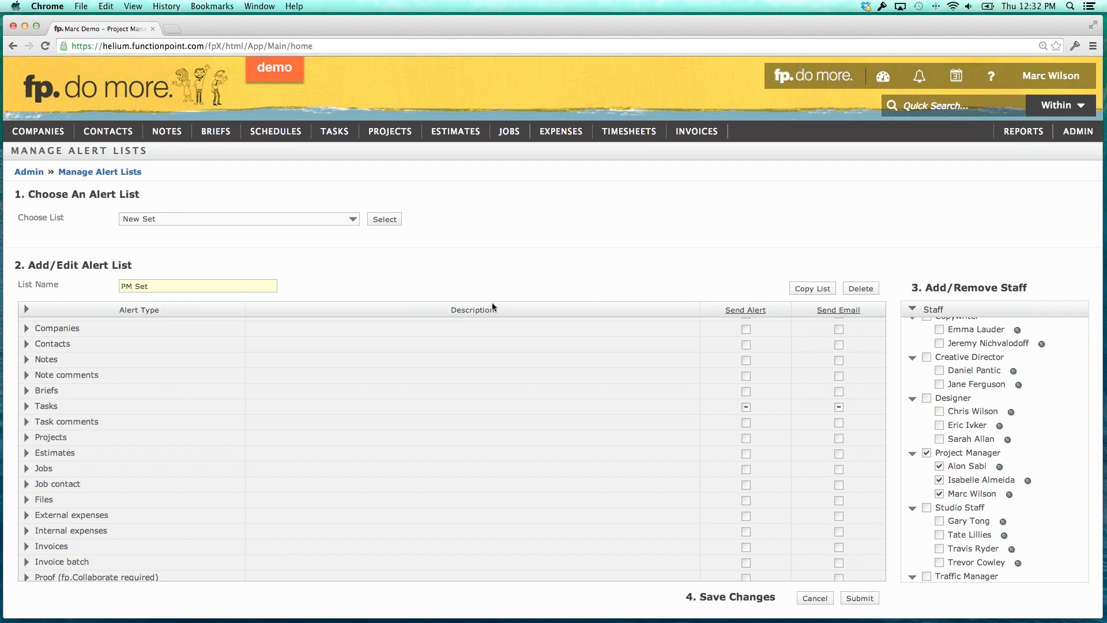
Load the Copywriter alert list, then reopen the saved alert lists dropdown.
{"action": "scroll", "coordinate": [487, 333], "scroll_direction": "down", "scroll_amount": 1}
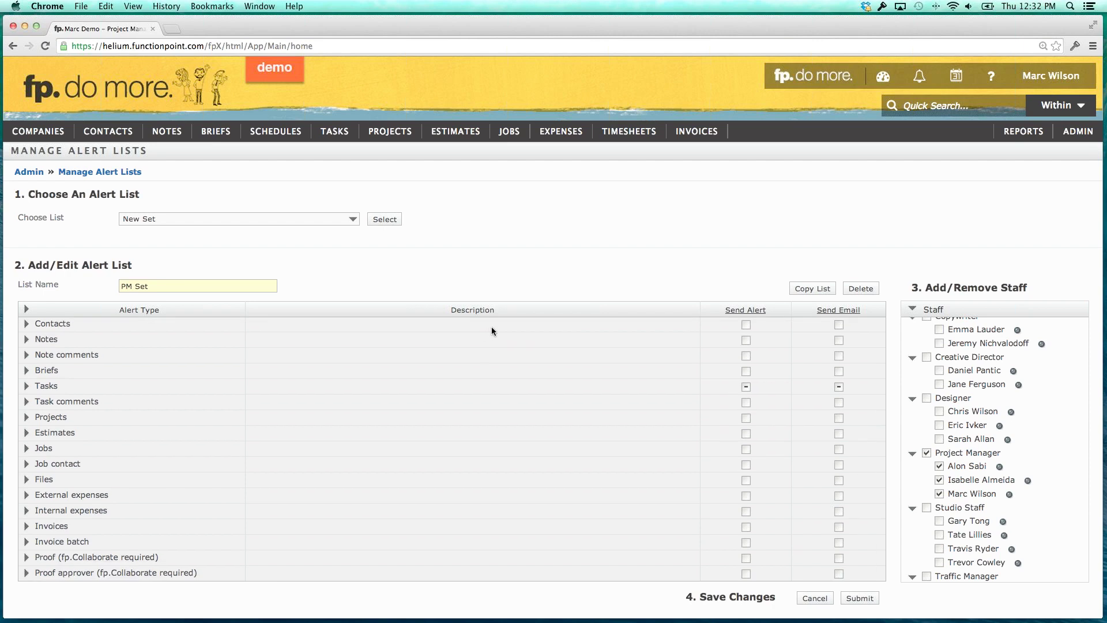
{"action": "mouse_move", "coordinate": [118, 138]}
{"action": "mouse_move", "coordinate": [142, 175]}
{"action": "left_click", "coordinate": [332, 223]}
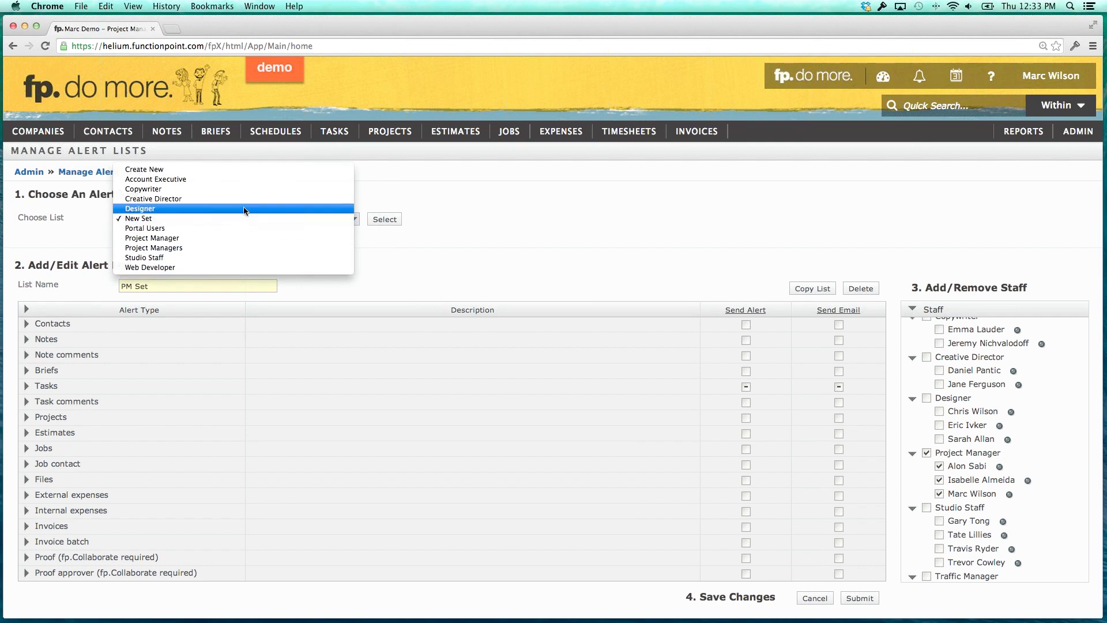
{"action": "left_click", "coordinate": [245, 189]}
{"action": "left_click", "coordinate": [379, 221]}
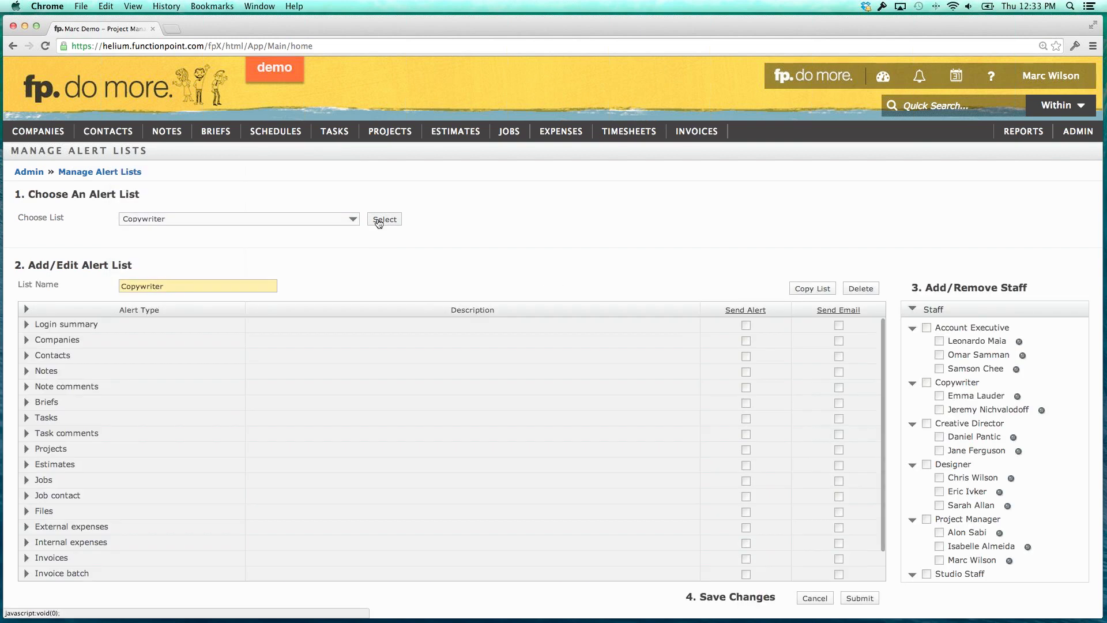
{"action": "left_click", "coordinate": [339, 220]}
Create and save a new alert list named 'New Set Example', then go back home.
{"action": "left_click", "coordinate": [281, 198]}
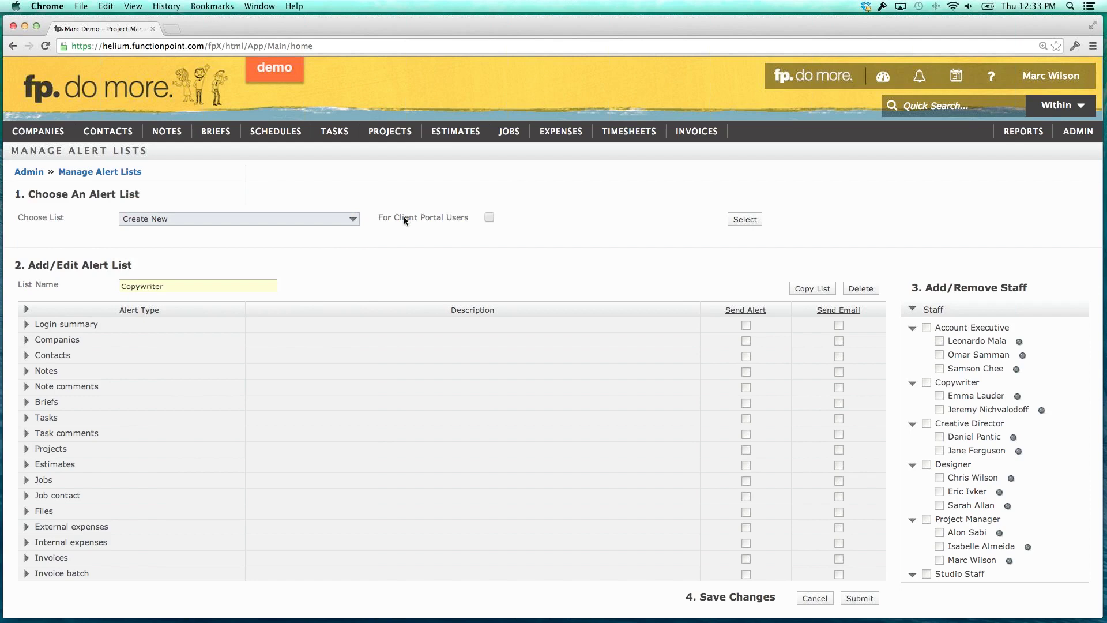
{"action": "left_click", "coordinate": [743, 219]}
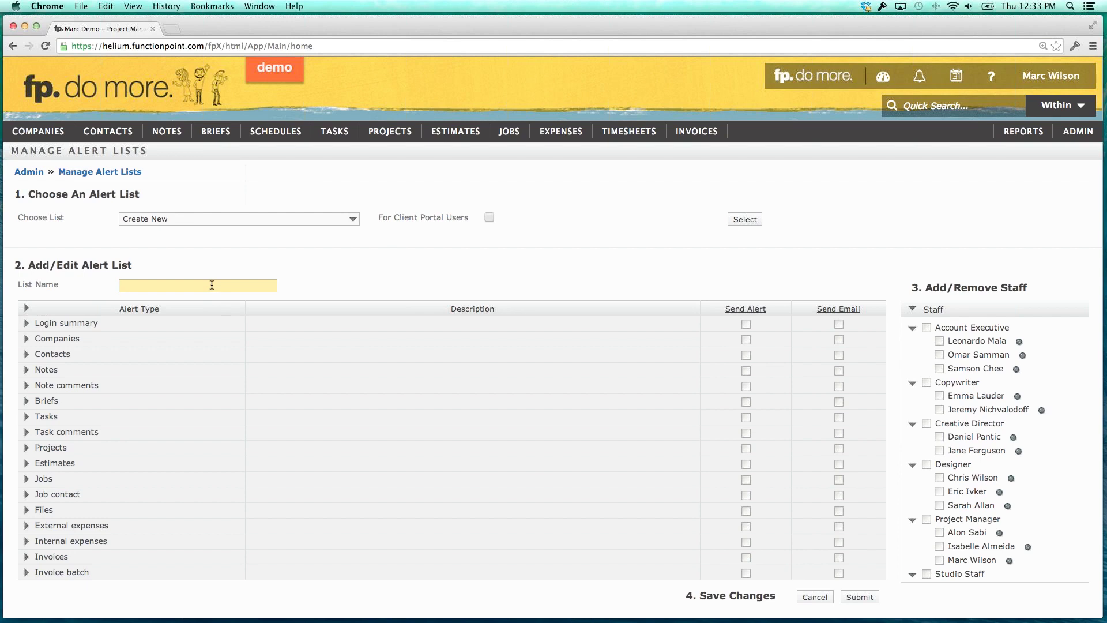
{"action": "type", "text": "New Set Example"}
{"action": "left_click", "coordinate": [859, 597]}
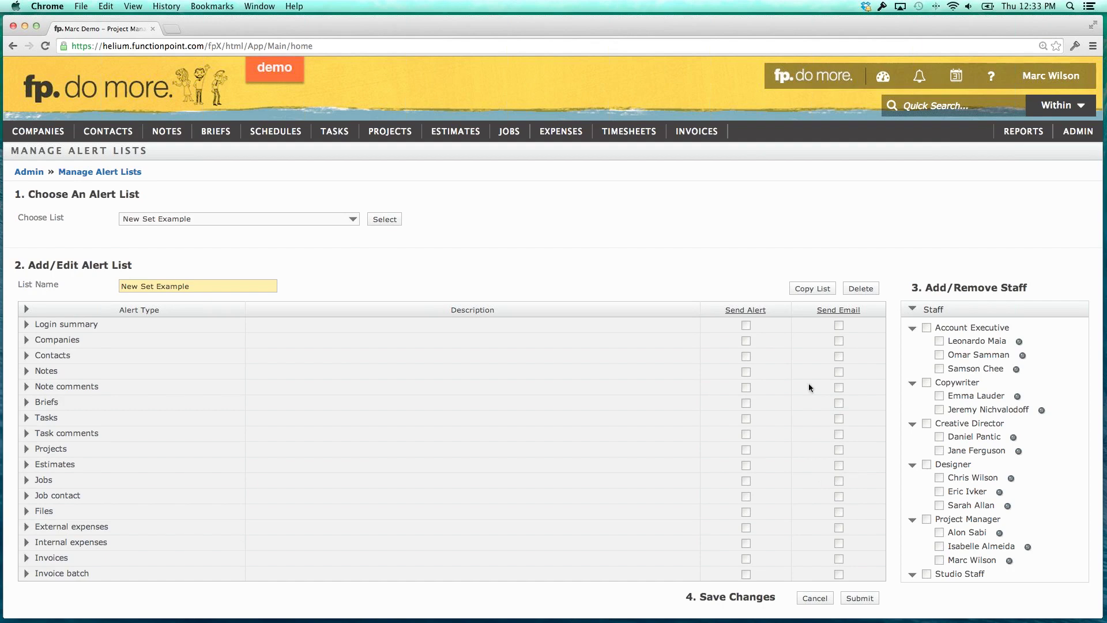
{"action": "left_click", "coordinate": [799, 84]}
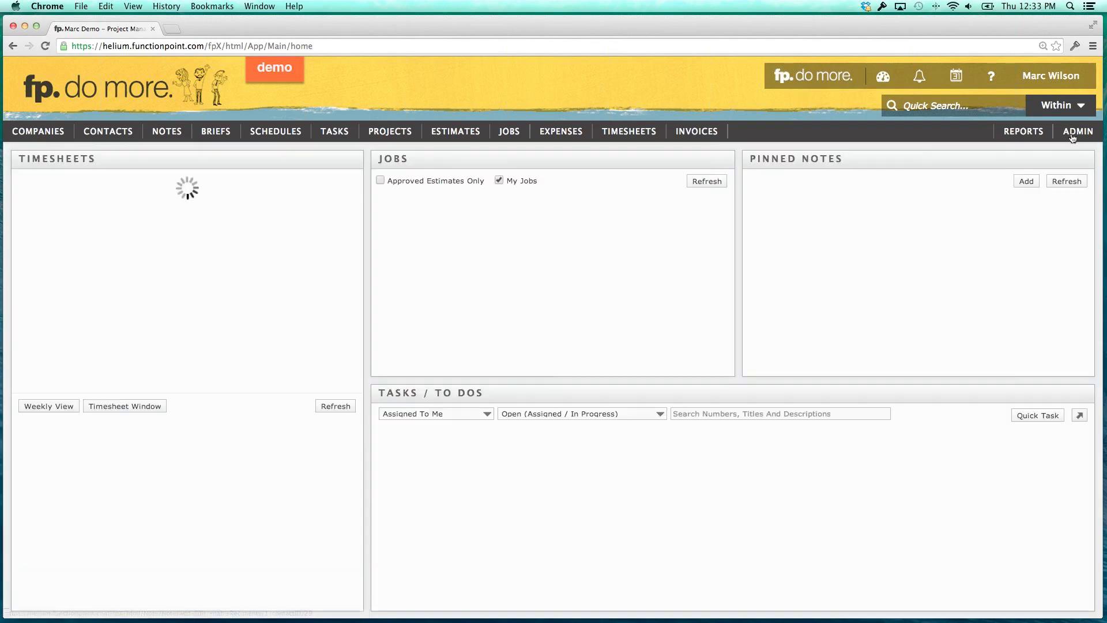
Load the New Set Example list on the ADMIN Alert Subscription Sets page.
{"action": "left_click", "coordinate": [1073, 135]}
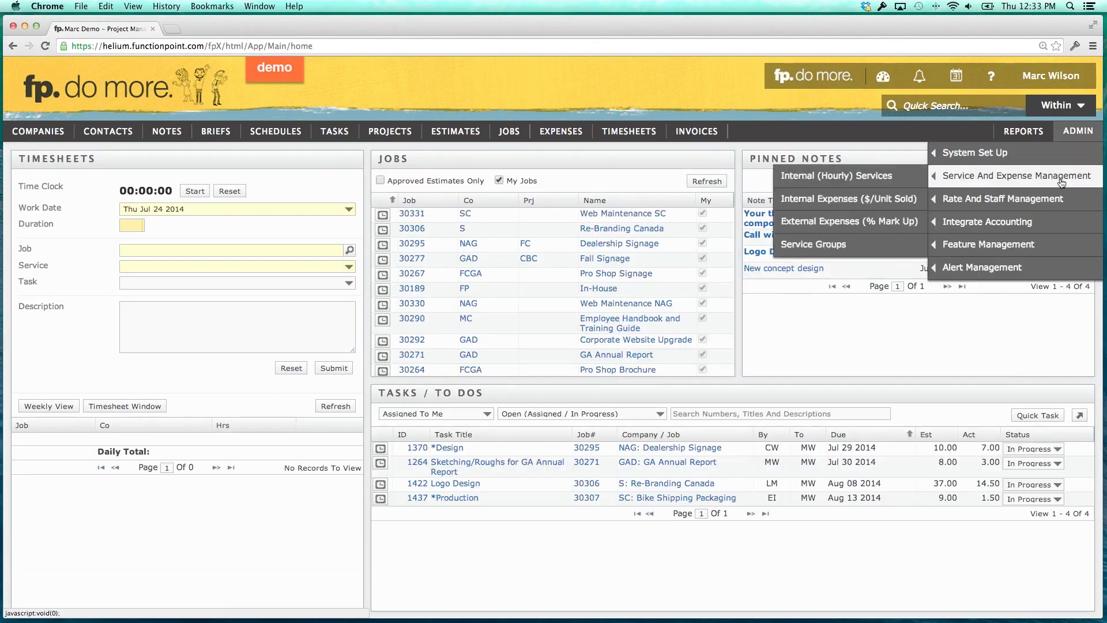
{"action": "mouse_move", "coordinate": [1006, 261]}
{"action": "left_click", "coordinate": [859, 267]}
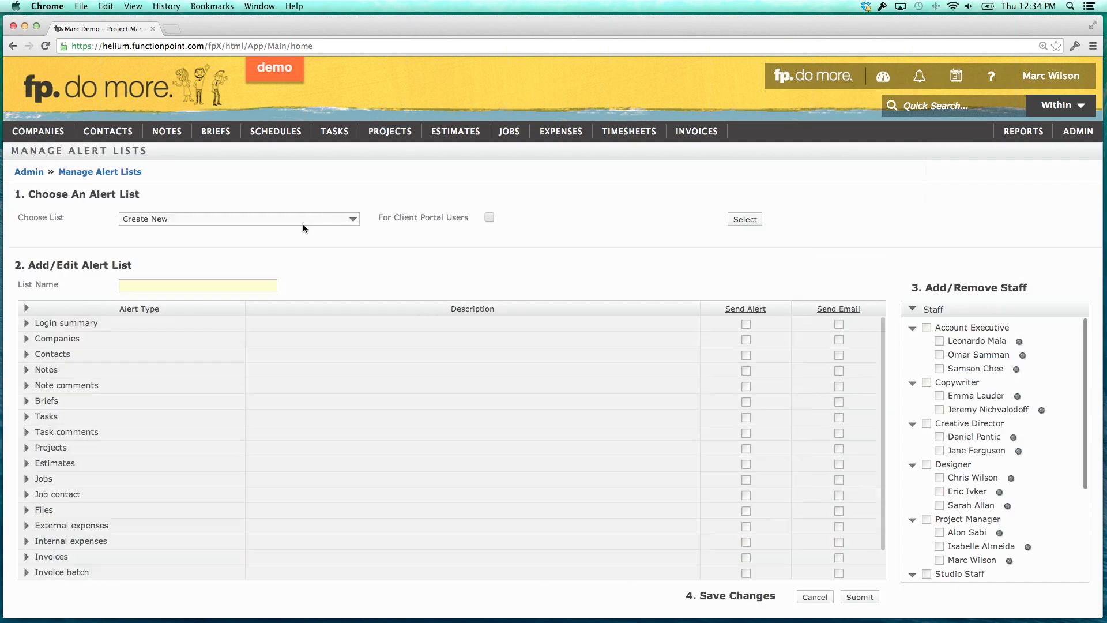
{"action": "left_click", "coordinate": [300, 218]}
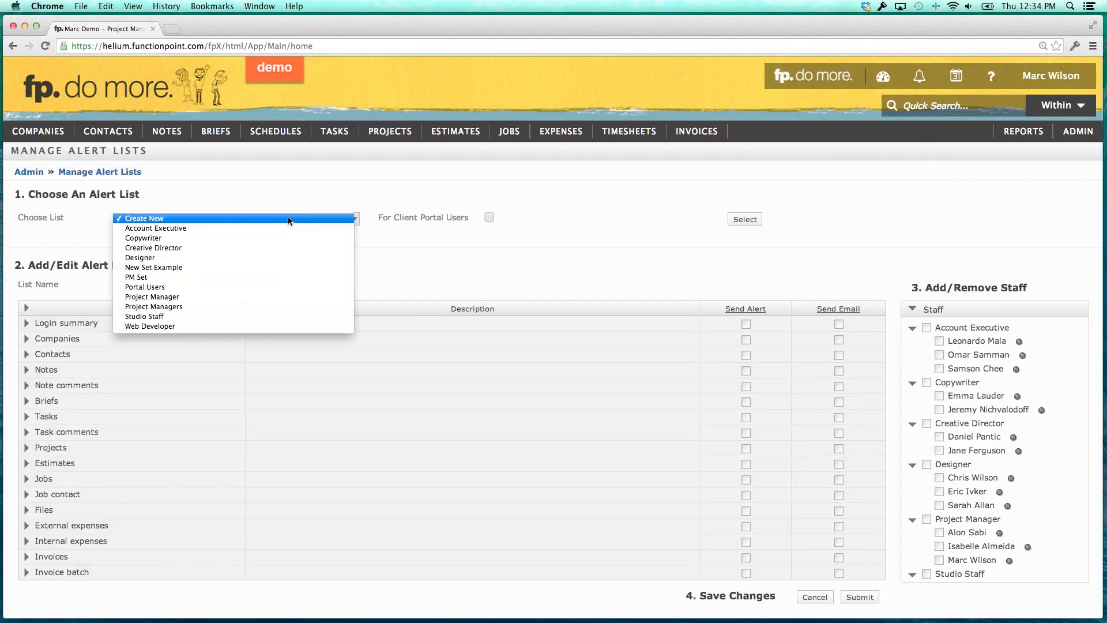
{"action": "left_click", "coordinate": [167, 268]}
{"action": "left_click", "coordinate": [384, 219]}
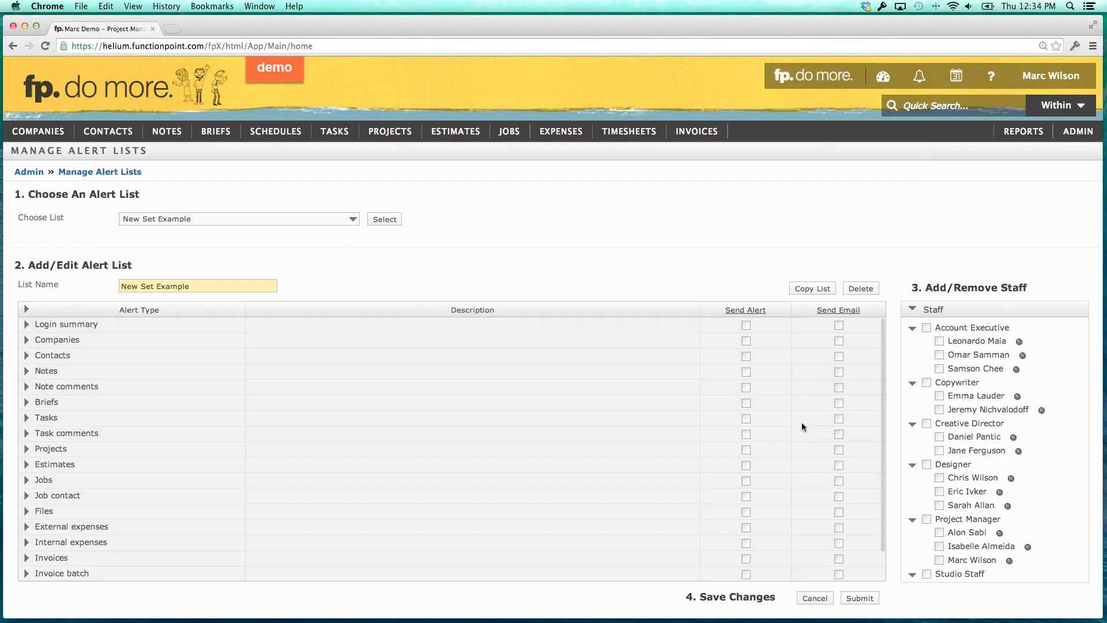
Enable Login summary and Task comments alerts, and send New/Open Job alerts to job contacts by email.
{"action": "left_click", "coordinate": [745, 326]}
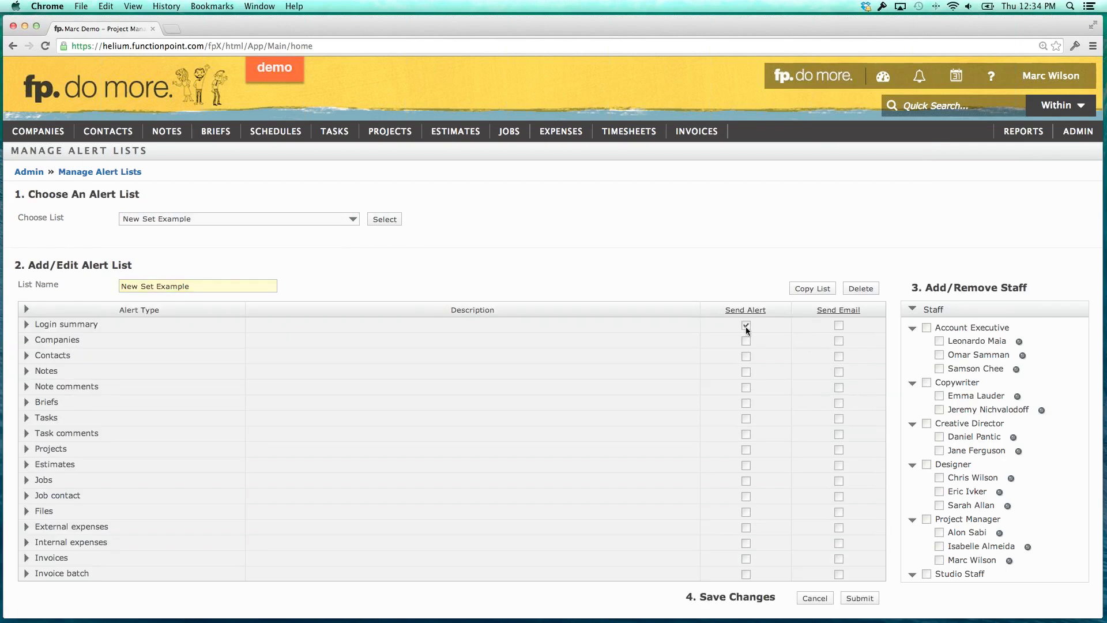
{"action": "left_click", "coordinate": [745, 434]}
{"action": "left_click", "coordinate": [745, 436]}
{"action": "left_click", "coordinate": [746, 434]}
{"action": "left_click", "coordinate": [26, 495]}
{"action": "left_click", "coordinate": [26, 480]}
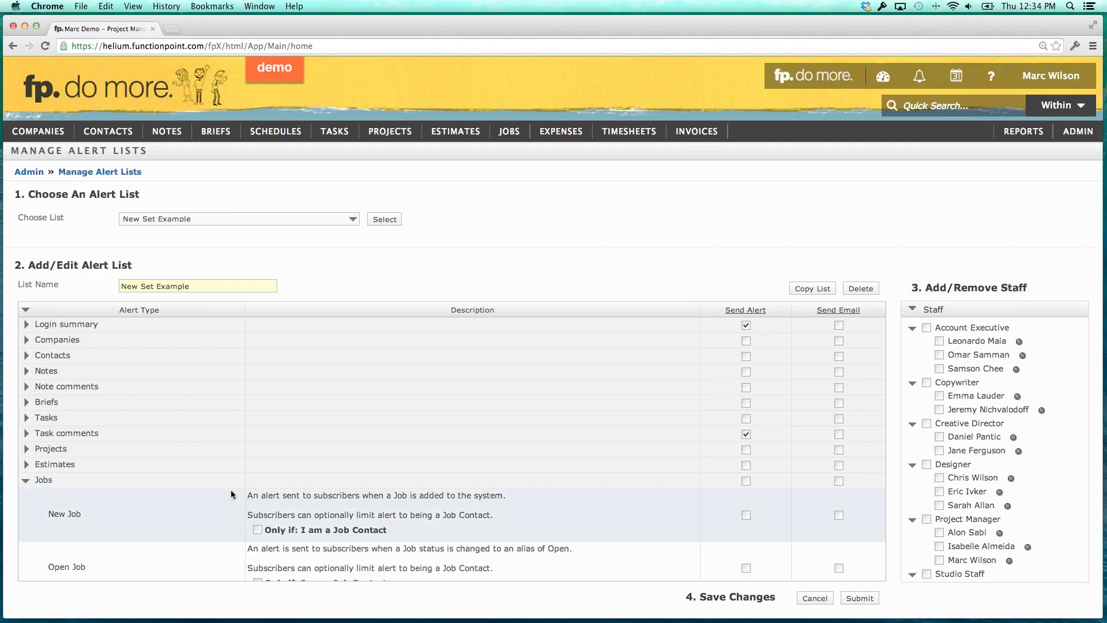
{"action": "scroll", "coordinate": [346, 493], "scroll_direction": "down", "scroll_amount": 5}
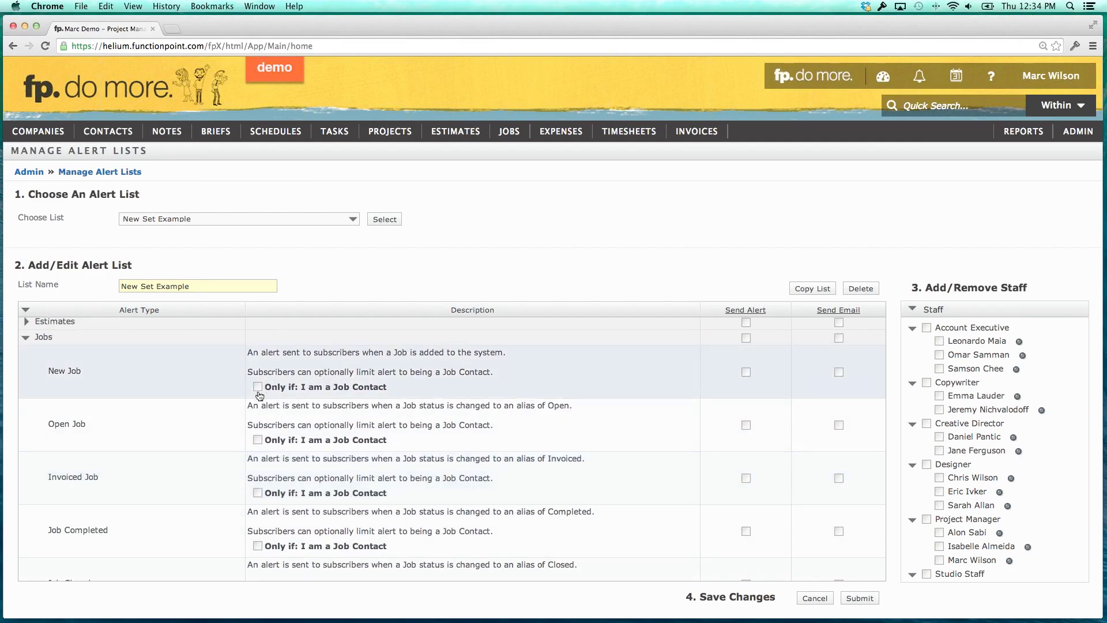
{"action": "left_click", "coordinate": [257, 386]}
{"action": "left_click", "coordinate": [257, 439]}
{"action": "left_click", "coordinate": [838, 425]}
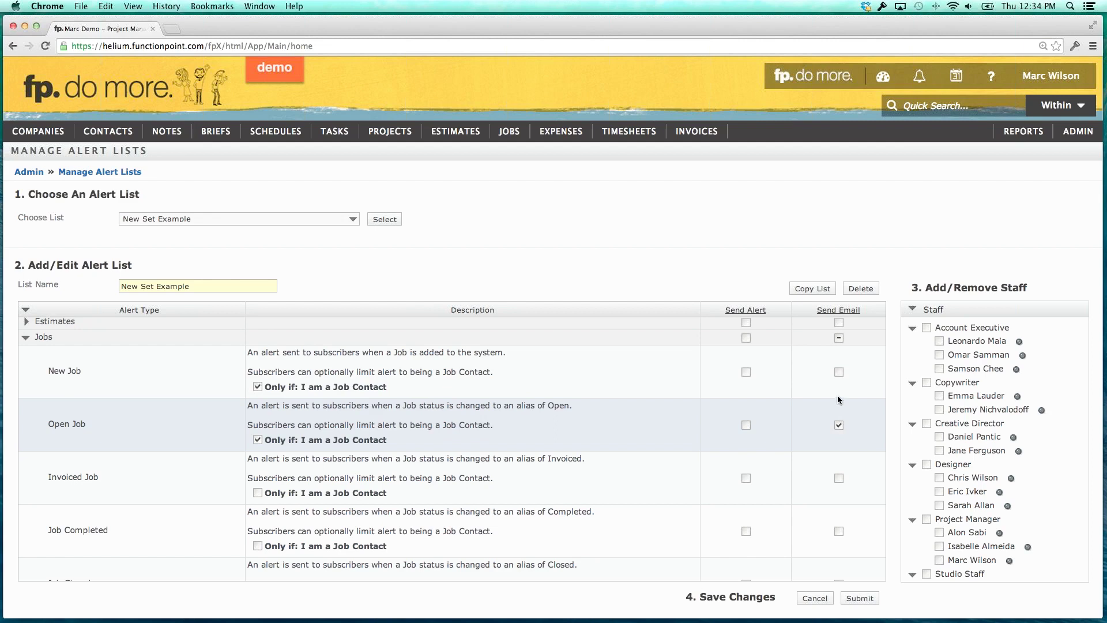
{"action": "left_click", "coordinate": [838, 372]}
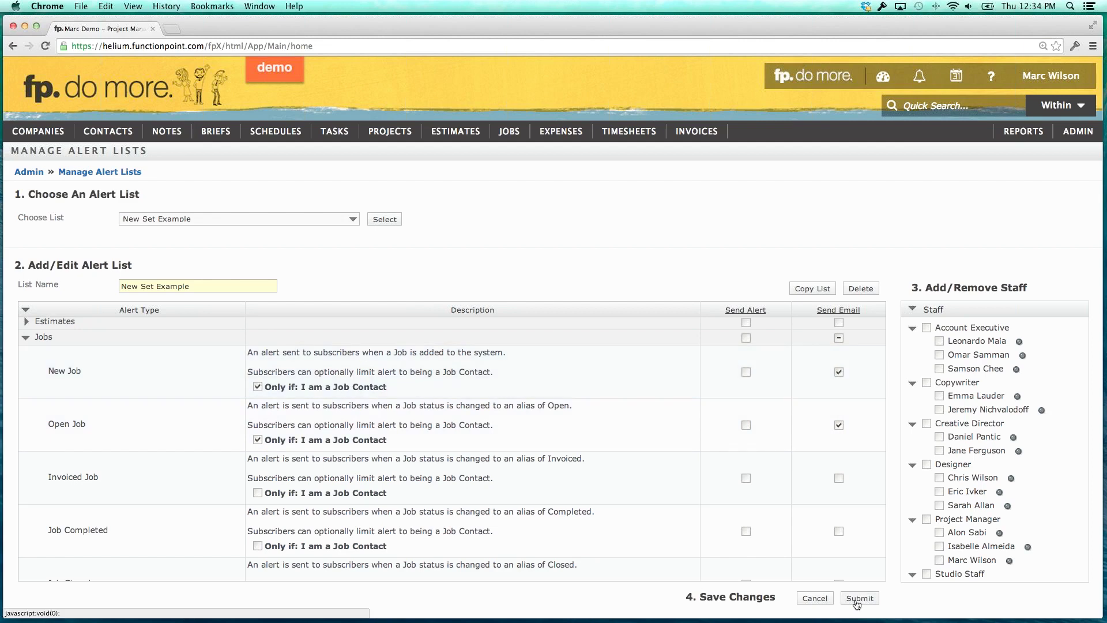
{"action": "left_click", "coordinate": [858, 600]}
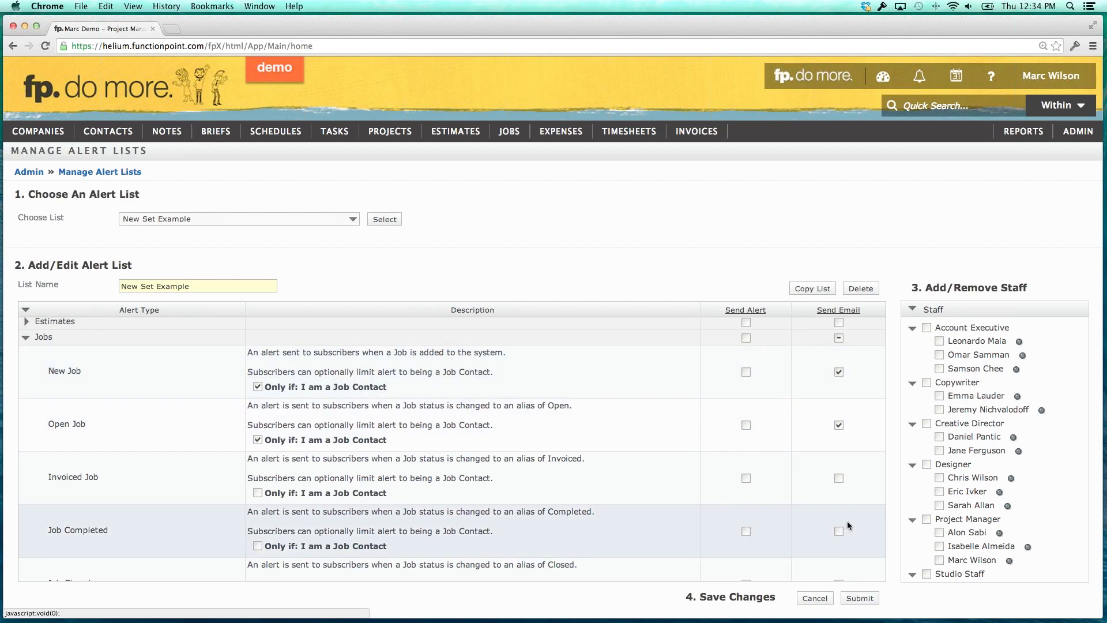
Subscribe all Copywriter staff, one designer and one project manager to the list, and save.
{"action": "left_click", "coordinate": [27, 339]}
{"action": "left_click", "coordinate": [927, 383]}
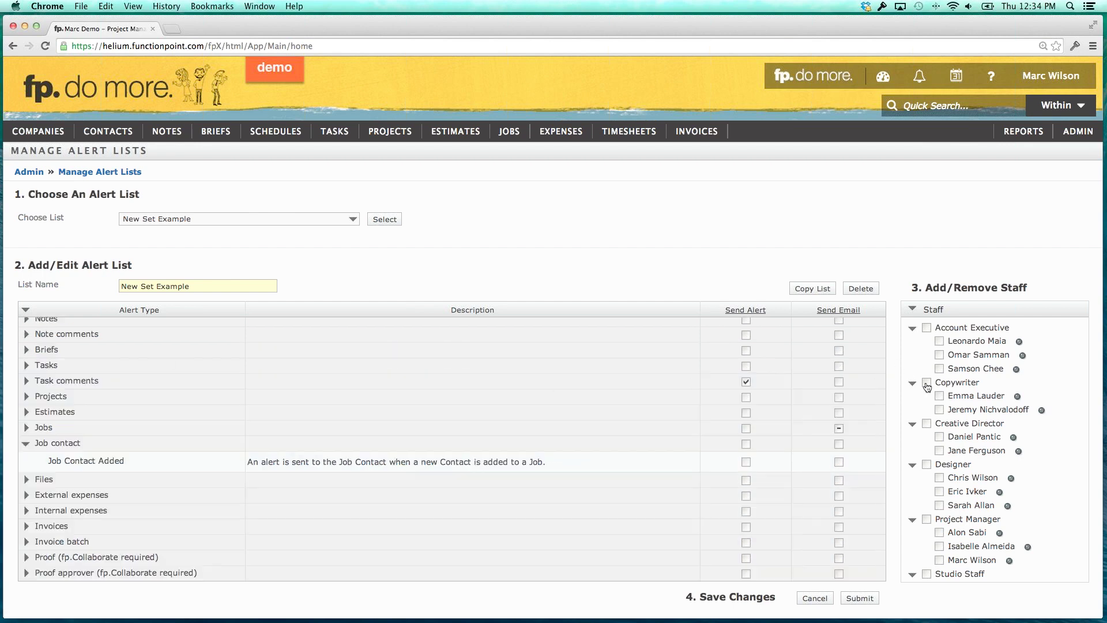
{"action": "left_click", "coordinate": [939, 491]}
{"action": "left_click", "coordinate": [939, 546]}
{"action": "left_click", "coordinate": [862, 599]}
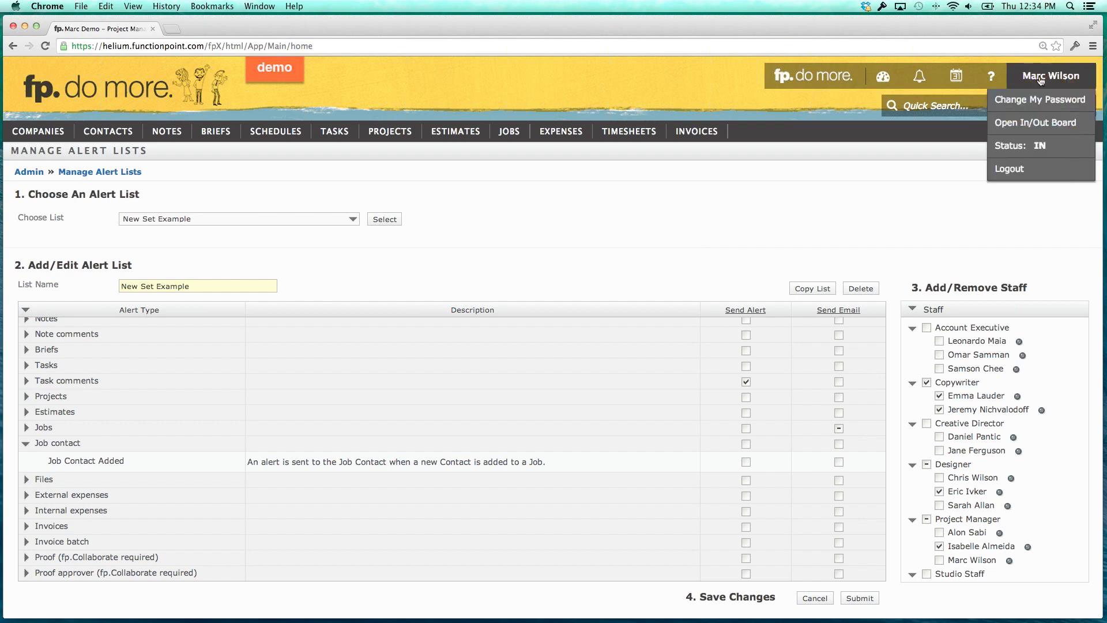
{"action": "left_click", "coordinate": [1097, 45]}
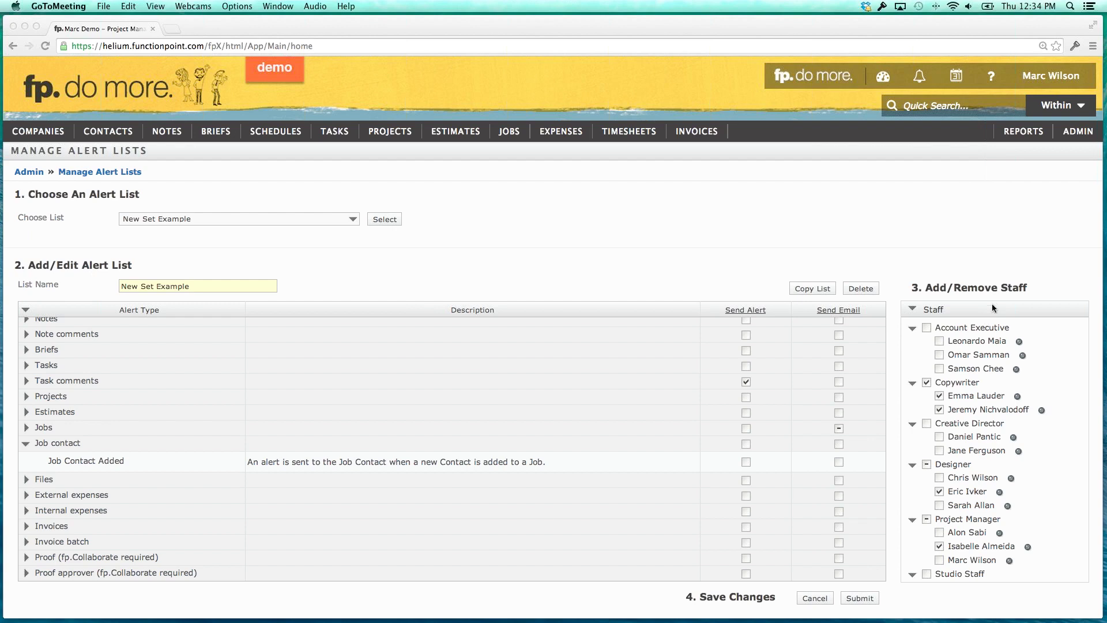
{"action": "left_click", "coordinate": [536, 97]}
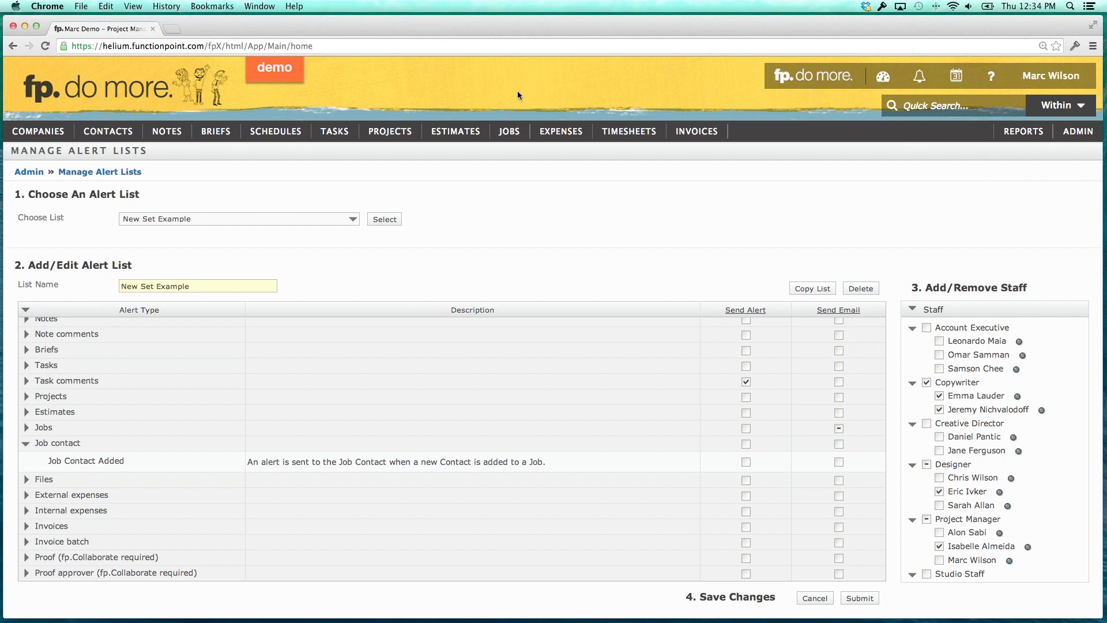
Search contacts by the contact's first and last name to list the single match.
{"action": "mouse_move", "coordinate": [118, 134]}
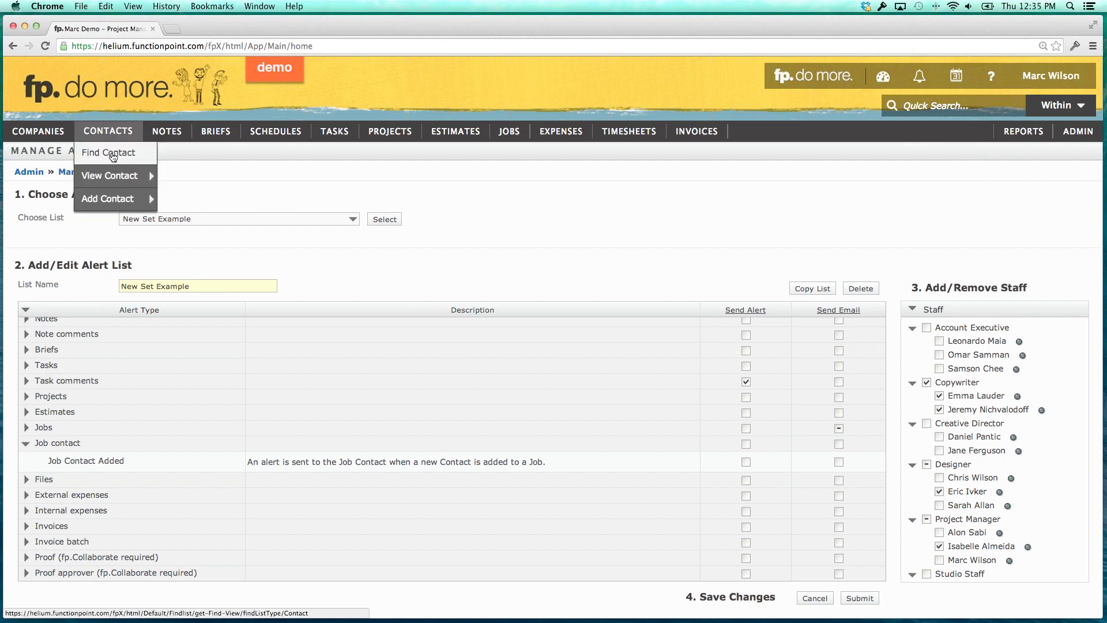
{"action": "left_click", "coordinate": [114, 154]}
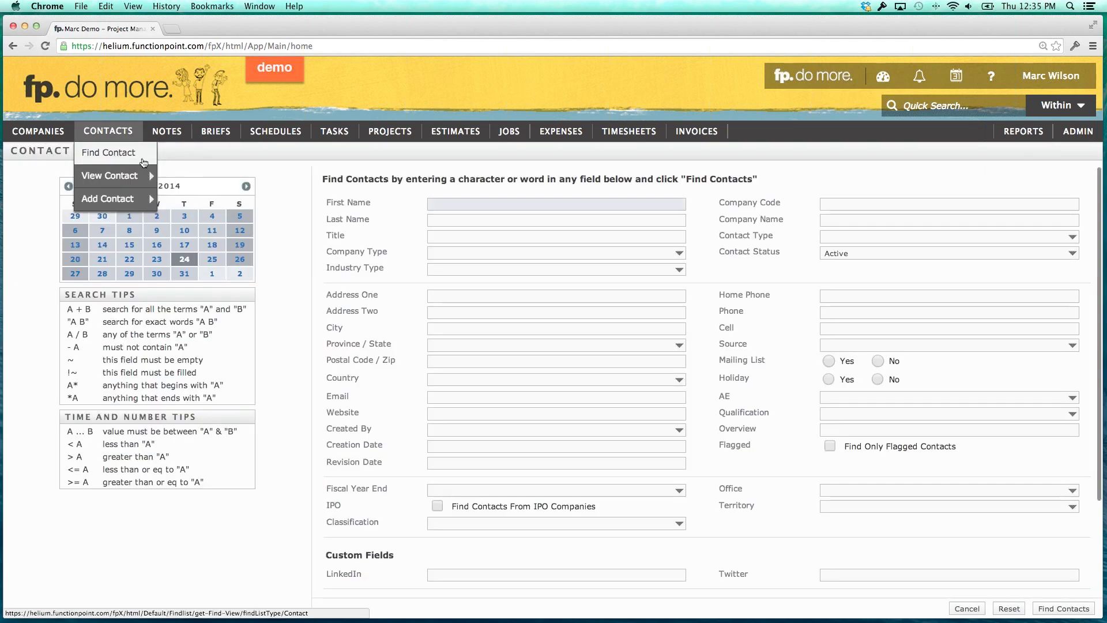
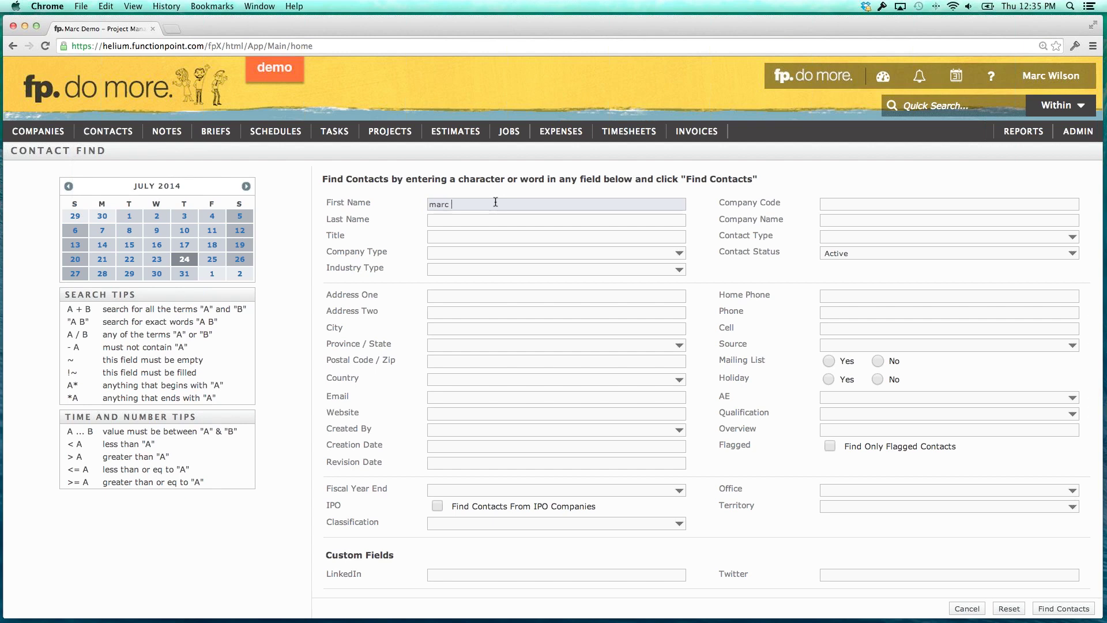
{"action": "key", "text": "Tab"}
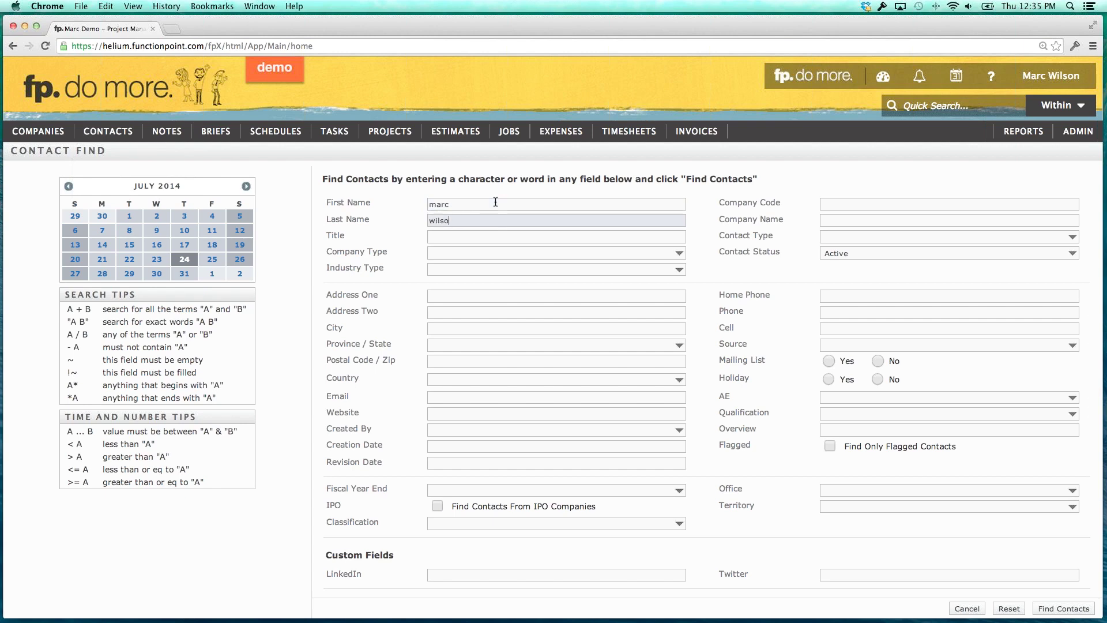
{"action": "key", "text": "Return"}
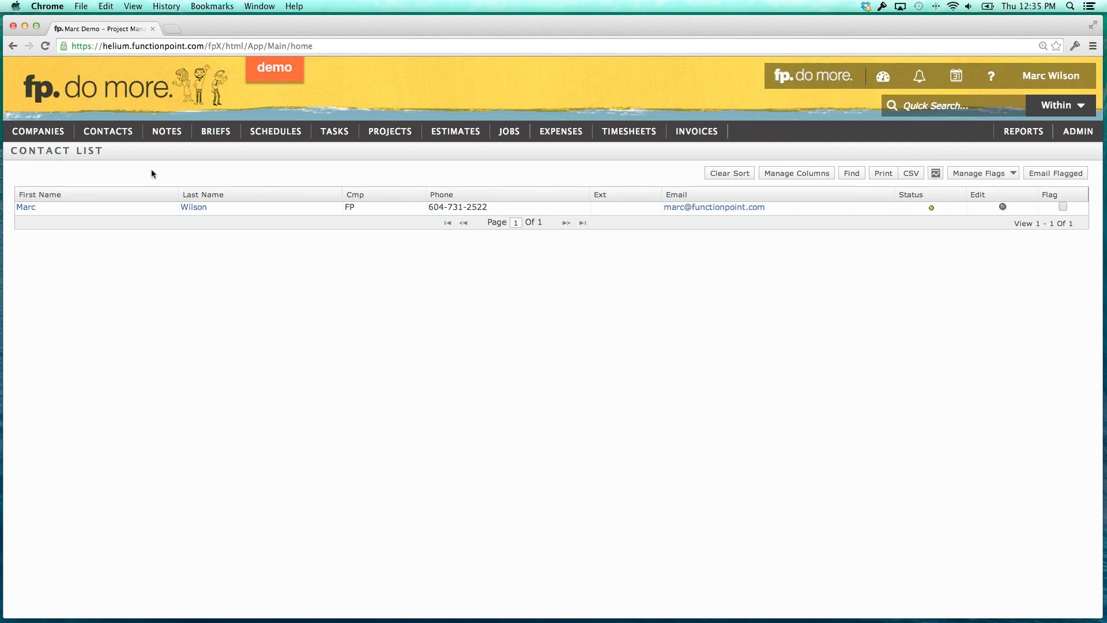
{"action": "left_click", "coordinate": [109, 153]}
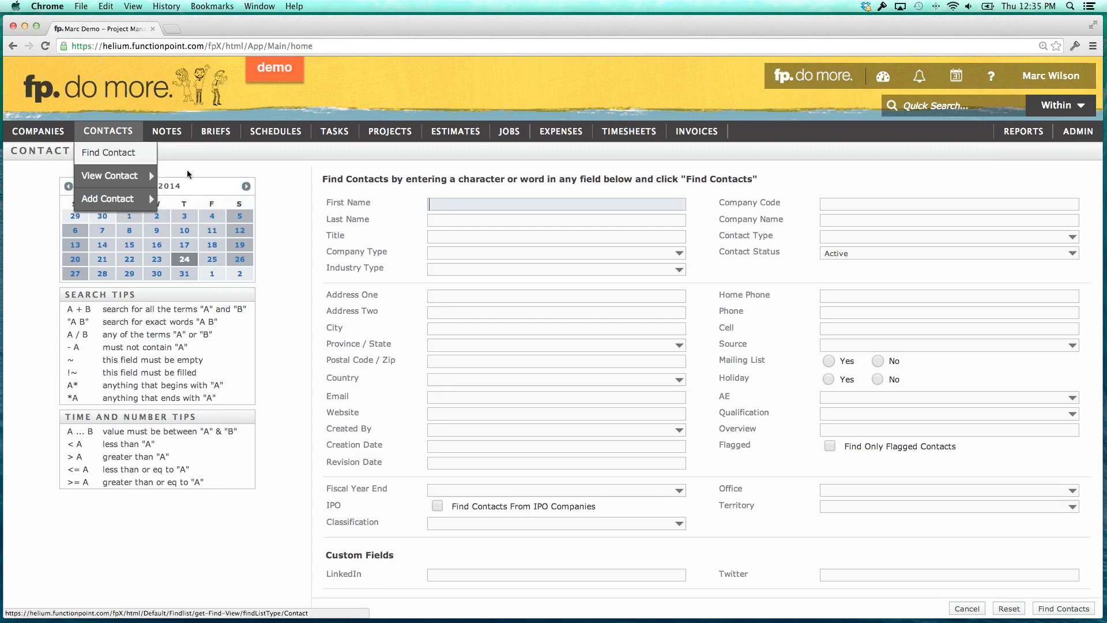
{"action": "key", "text": "Tab"}
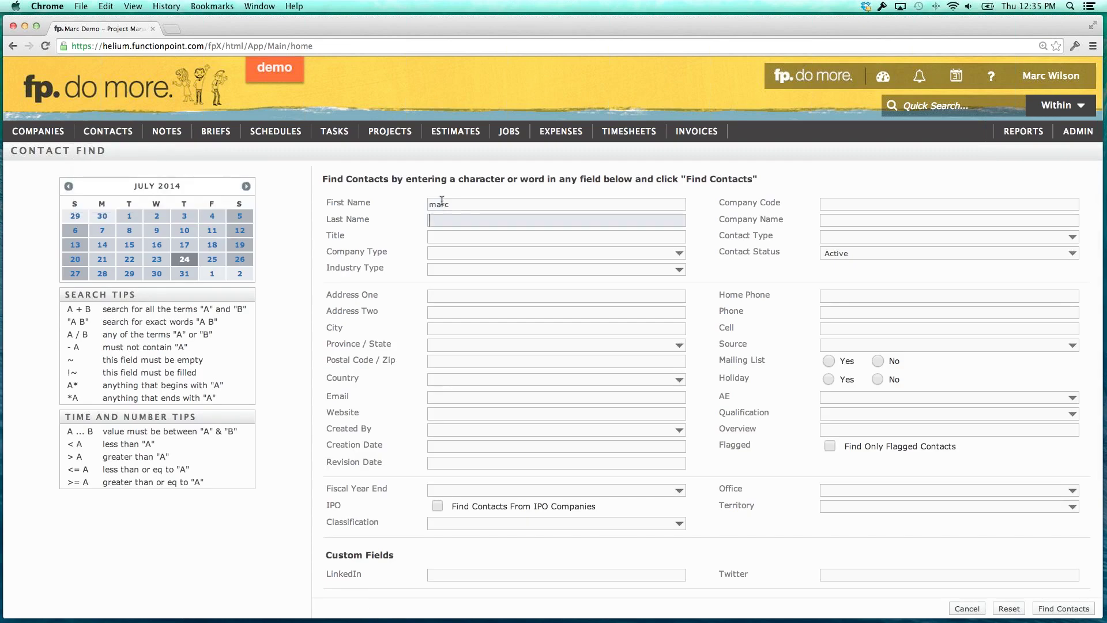
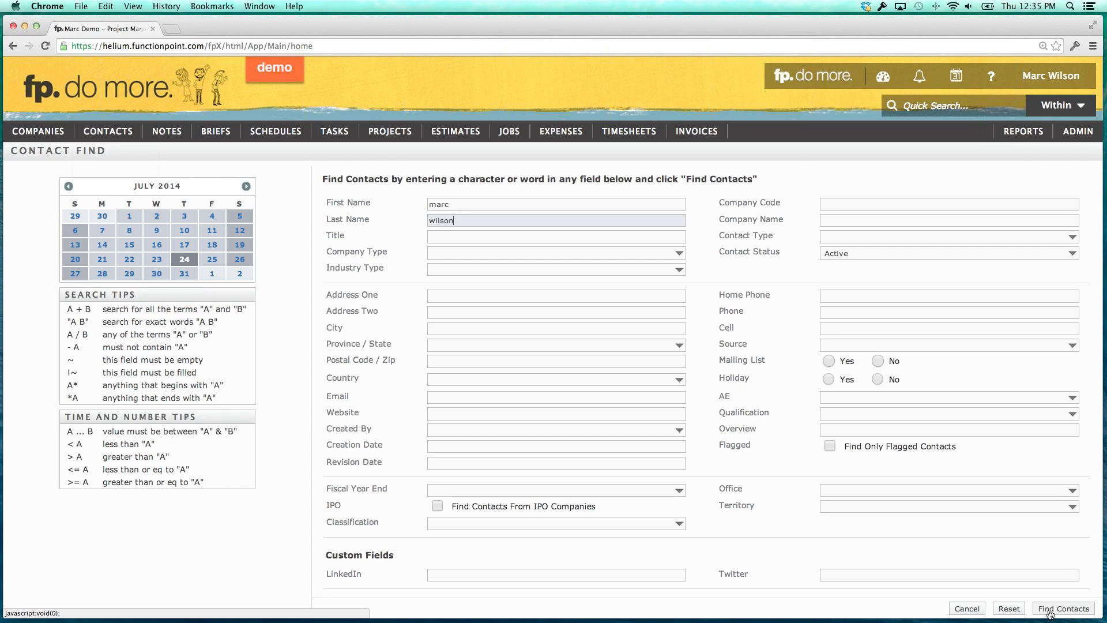
{"action": "left_click", "coordinate": [1049, 611]}
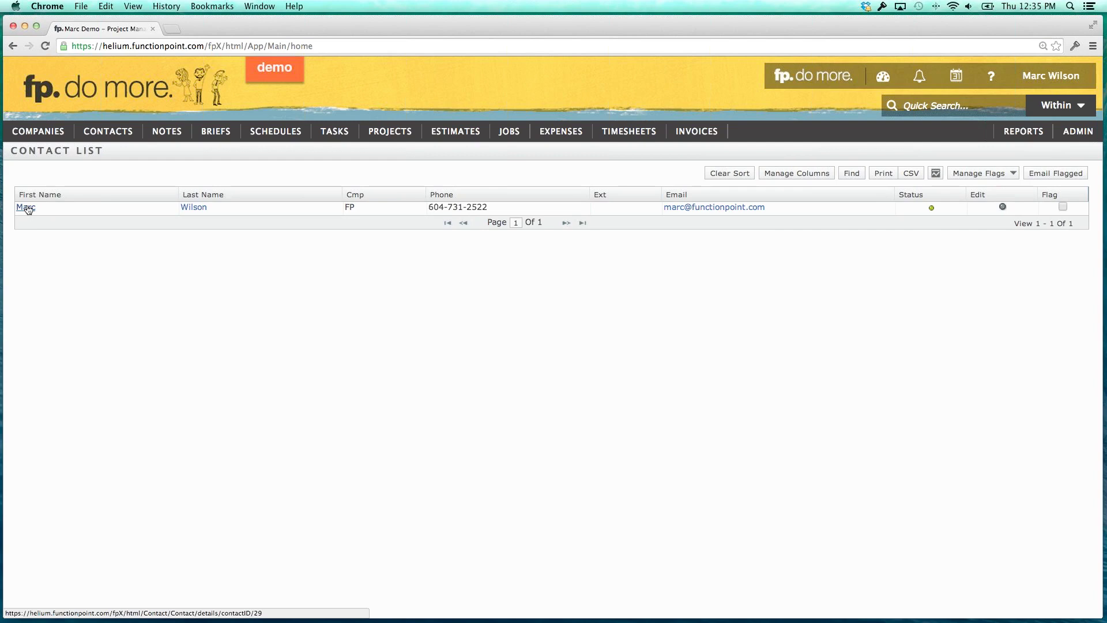
Open the matching contact's details, re-finding it by Quick Search for 'marc' within Contacts.
{"action": "left_click", "coordinate": [27, 208]}
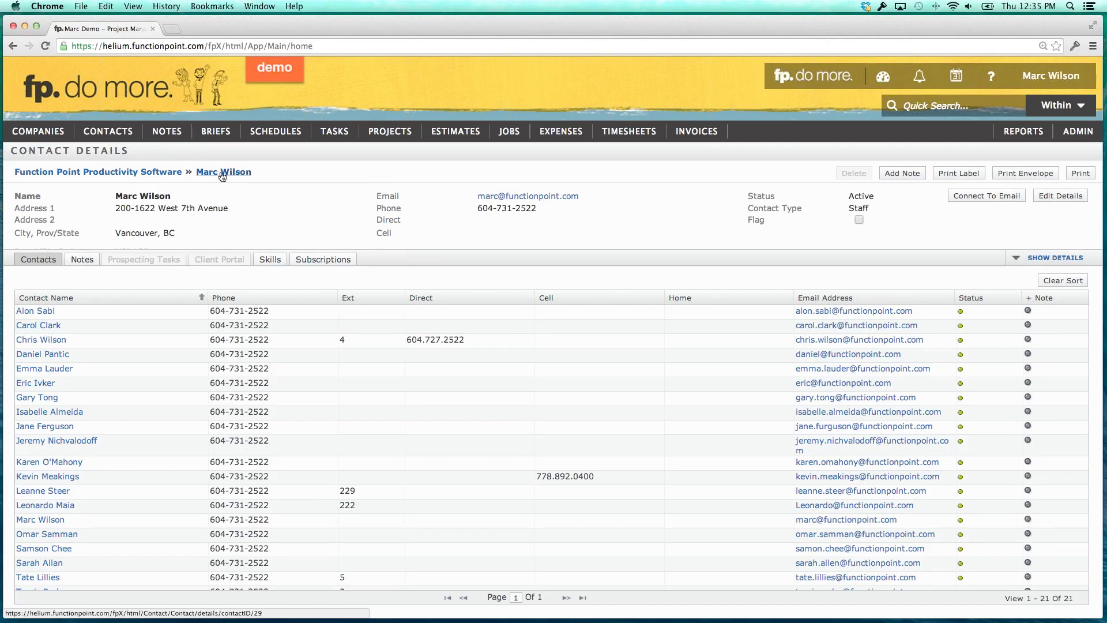
{"action": "mouse_move", "coordinate": [38, 131]}
{"action": "left_click", "coordinate": [921, 107]}
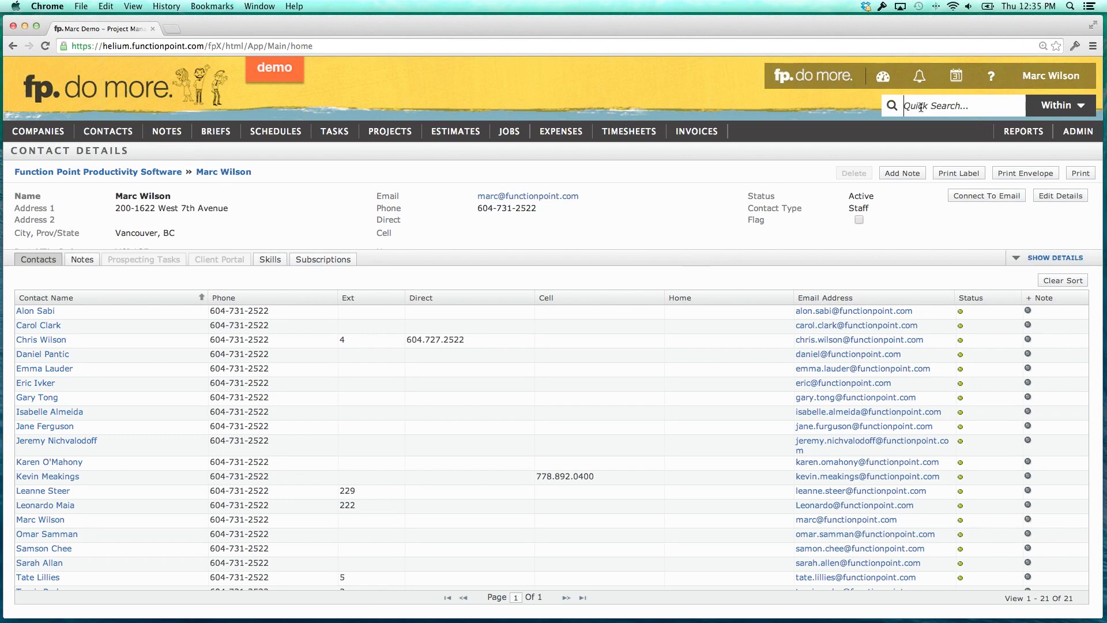
{"action": "type", "text": "marc"}
{"action": "mouse_move", "coordinate": [1029, 110]}
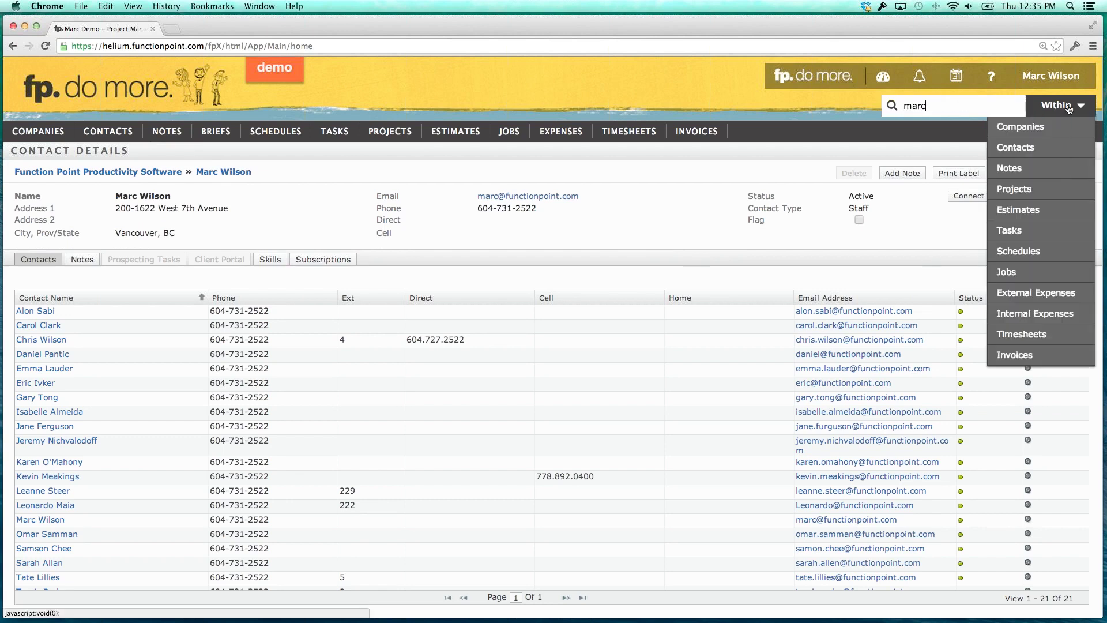
{"action": "left_click", "coordinate": [1029, 149]}
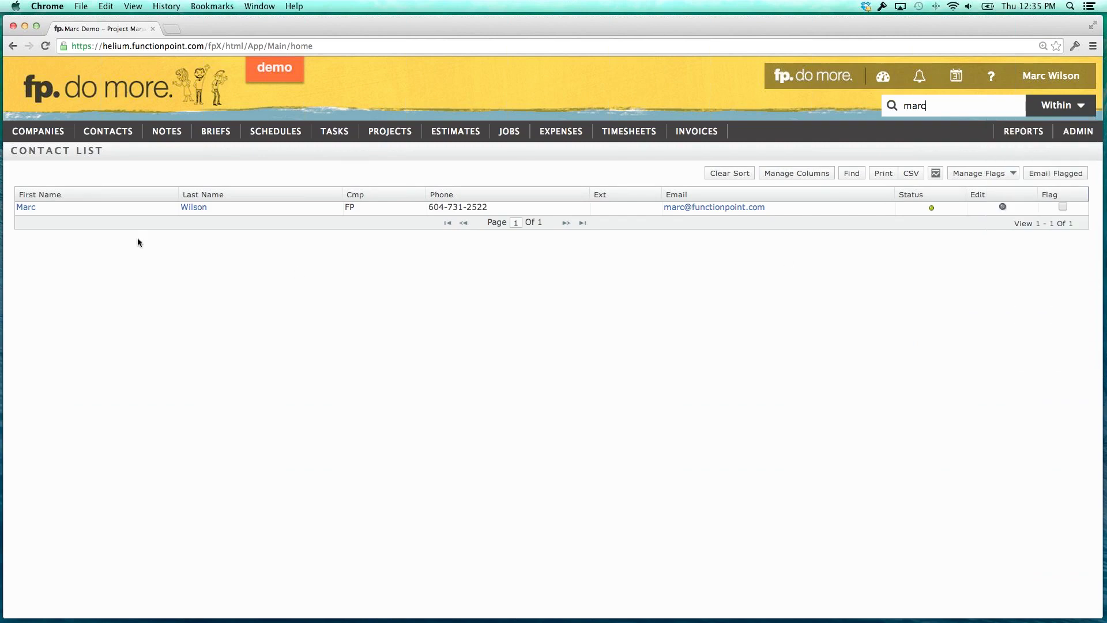
{"action": "left_click", "coordinate": [35, 209]}
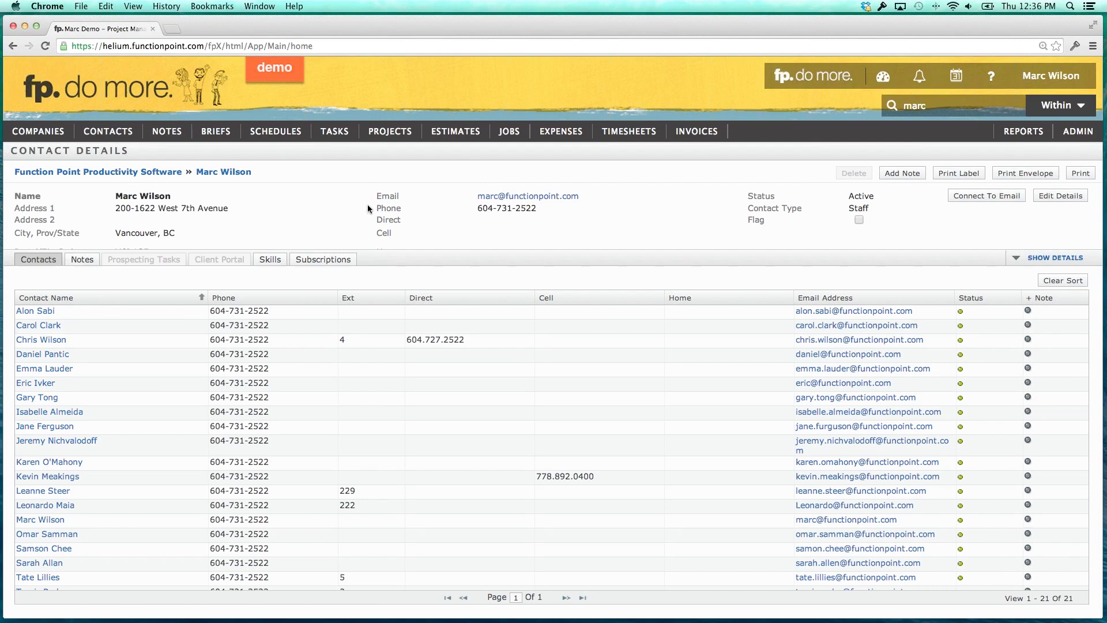
Review the contact details, then return to the home dashboard with 11 jobs and 4 tasks.
{"action": "scroll", "coordinate": [45, 346], "scroll_direction": "down", "scroll_amount": 1}
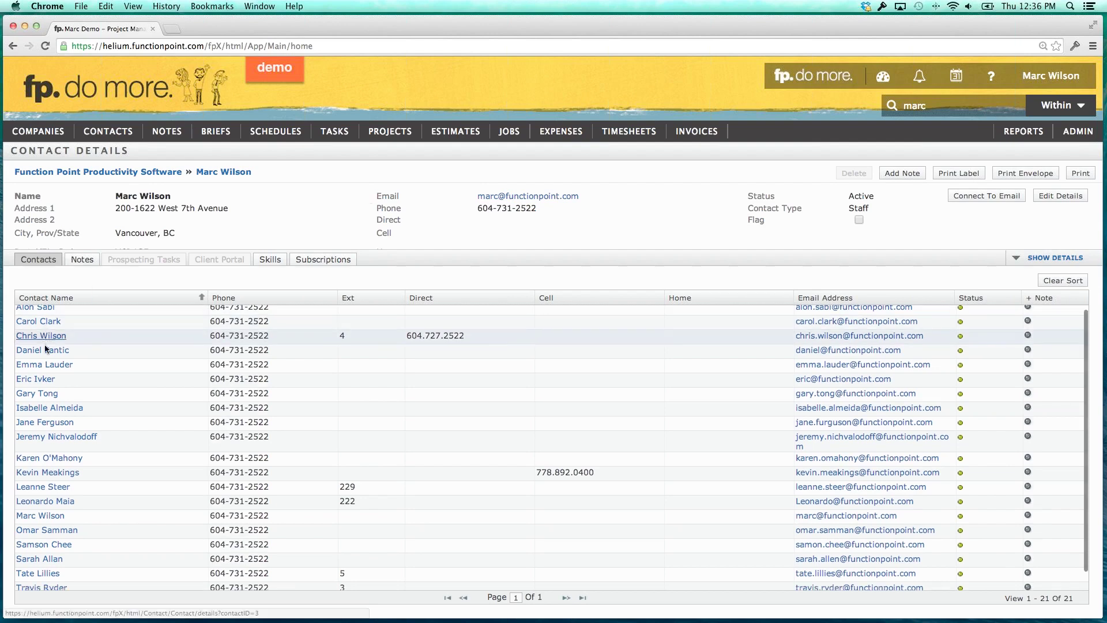
{"action": "scroll", "coordinate": [45, 346], "scroll_direction": "down", "scroll_amount": 1}
{"action": "scroll", "coordinate": [58, 352], "scroll_direction": "up", "scroll_amount": 2}
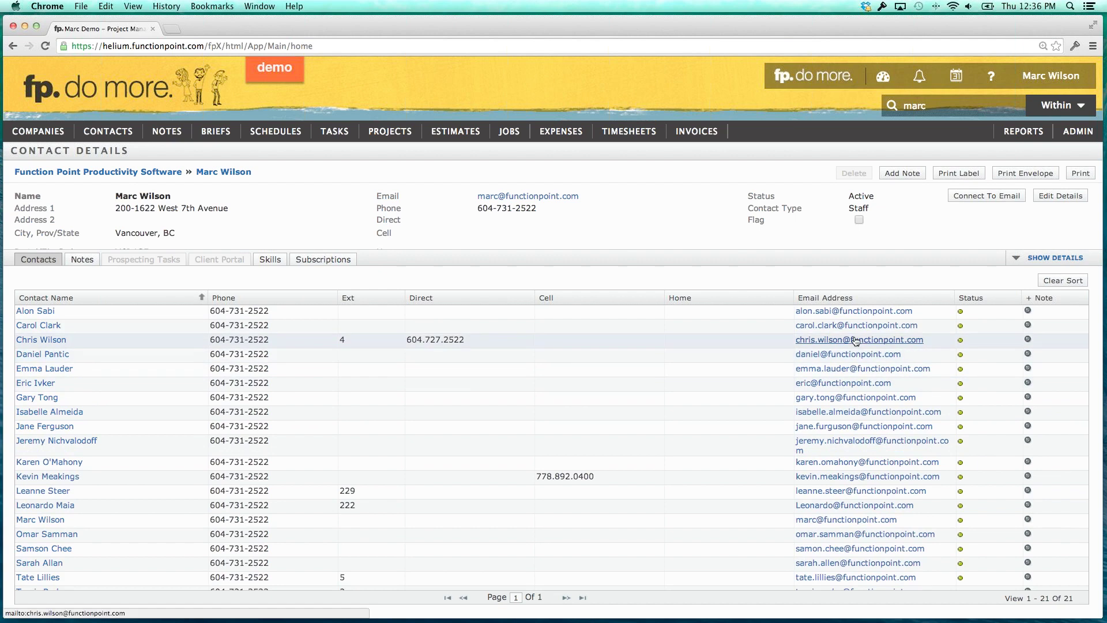
{"action": "scroll", "coordinate": [856, 341], "scroll_direction": "down", "scroll_amount": 2}
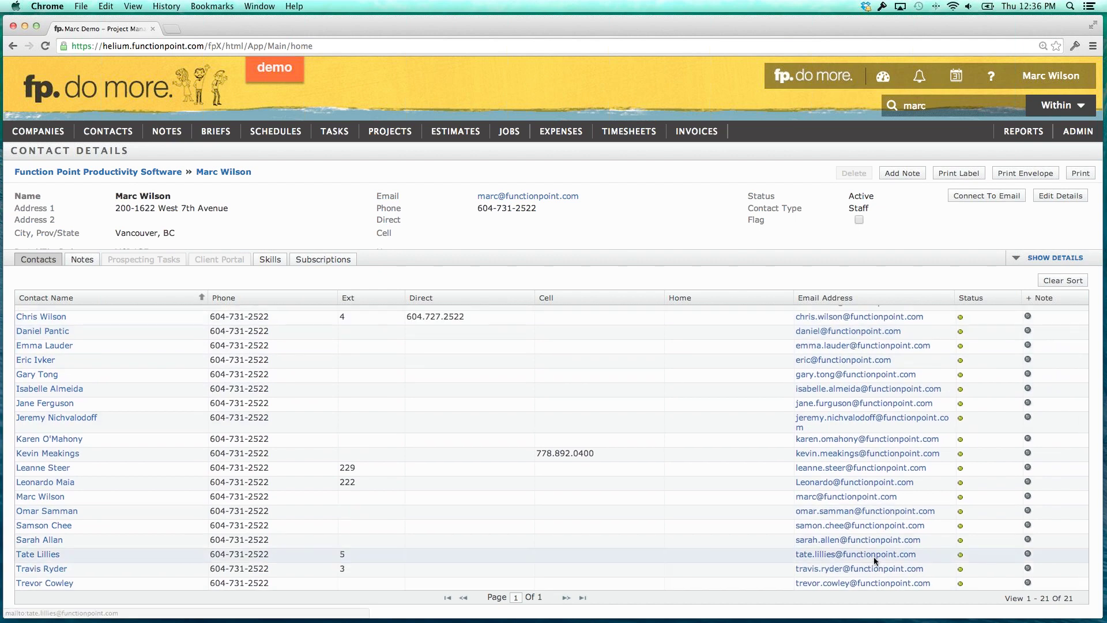
{"action": "scroll", "coordinate": [875, 554], "scroll_direction": "up", "scroll_amount": 2}
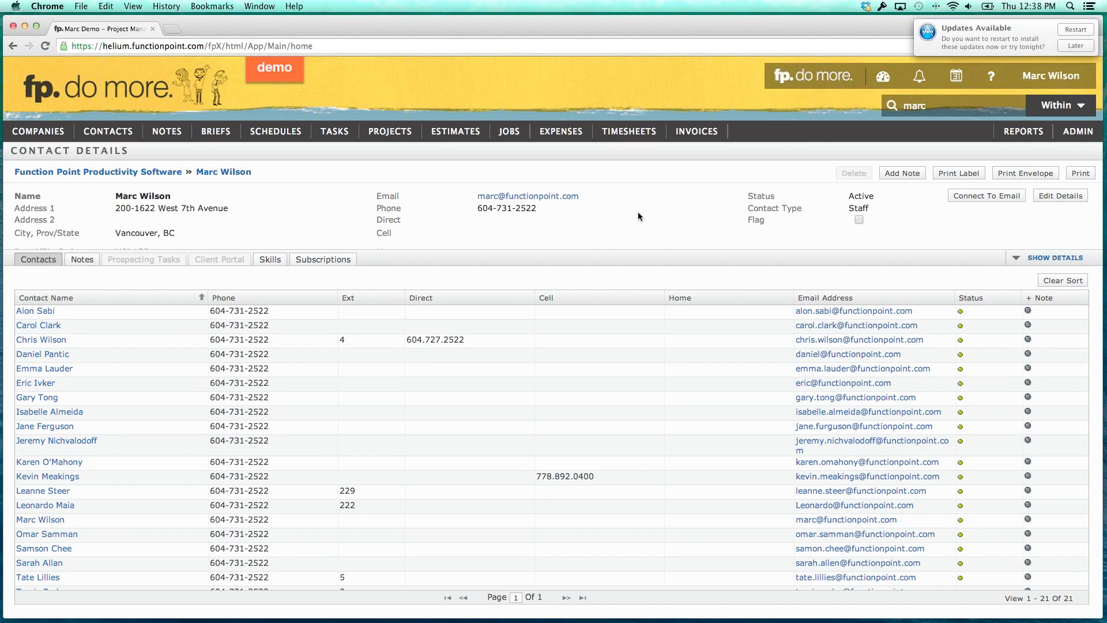
{"action": "left_click", "coordinate": [795, 86]}
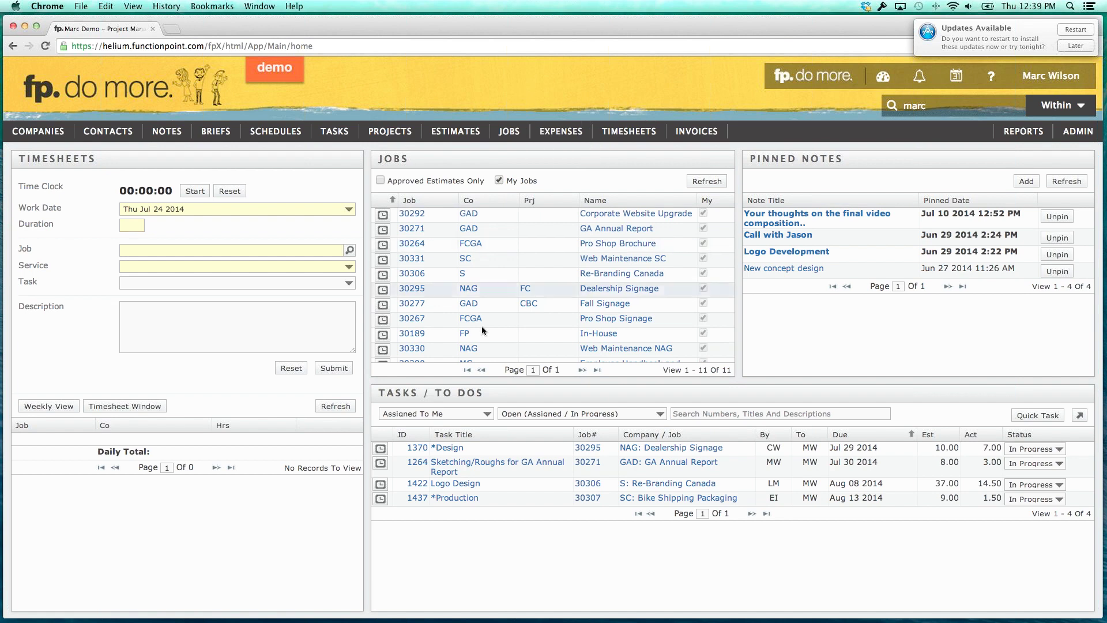
{"action": "left_click_drag", "start_coordinate": [379, 392], "coordinate": [469, 394]}
{"action": "left_click", "coordinate": [469, 393]}
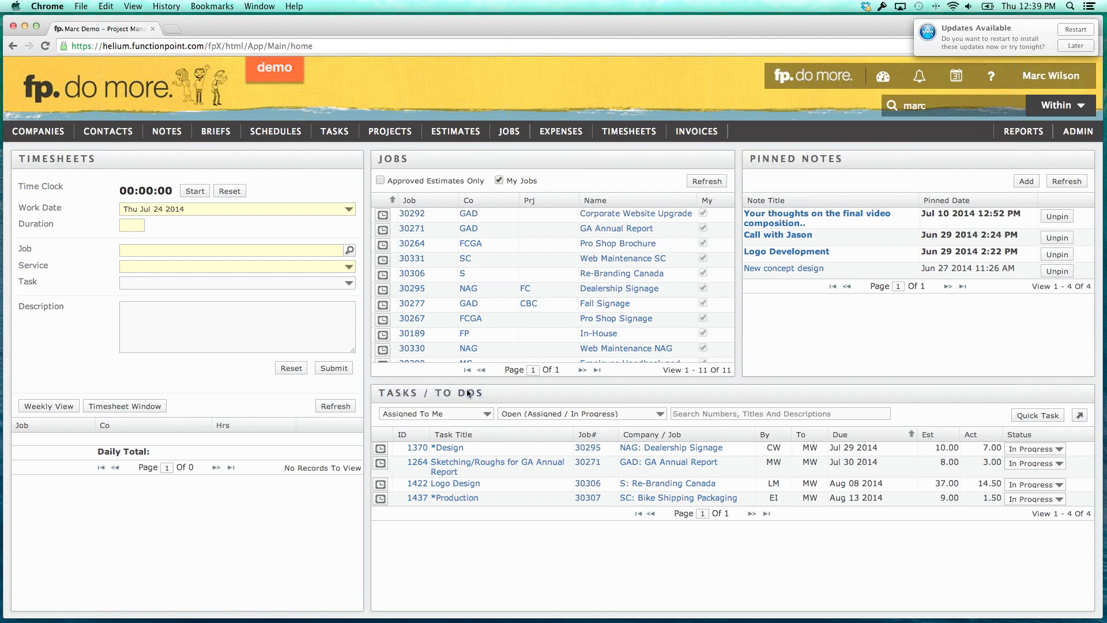
Log a 4-hour timesheet against task 1370 Design on job 30295 Dealership Signage.
{"action": "left_click", "coordinate": [381, 448]}
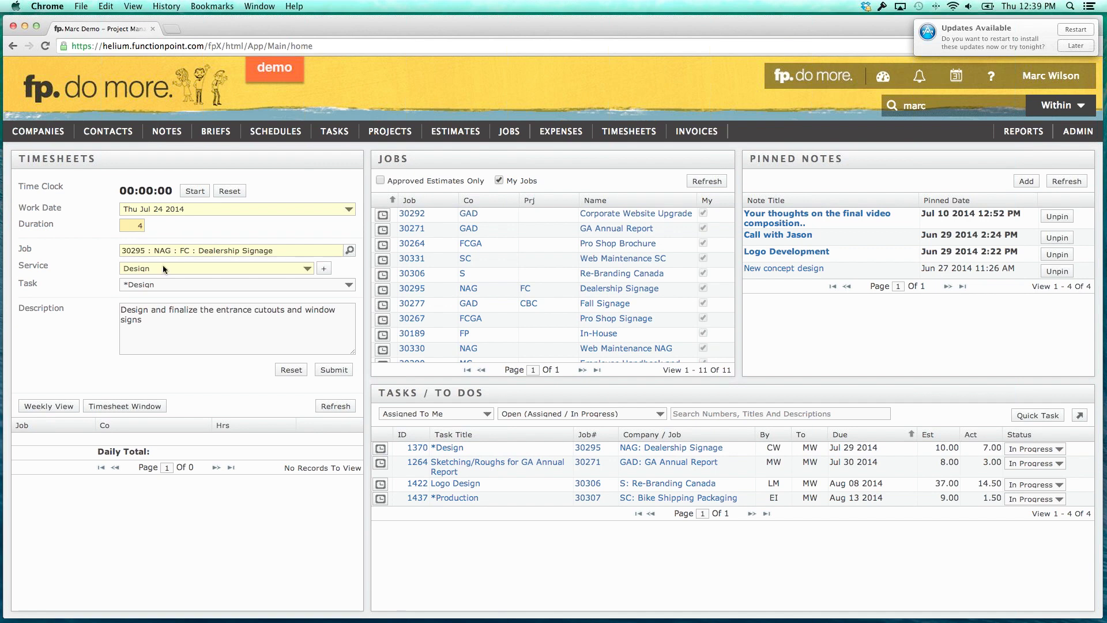
{"action": "left_click", "coordinate": [342, 375]}
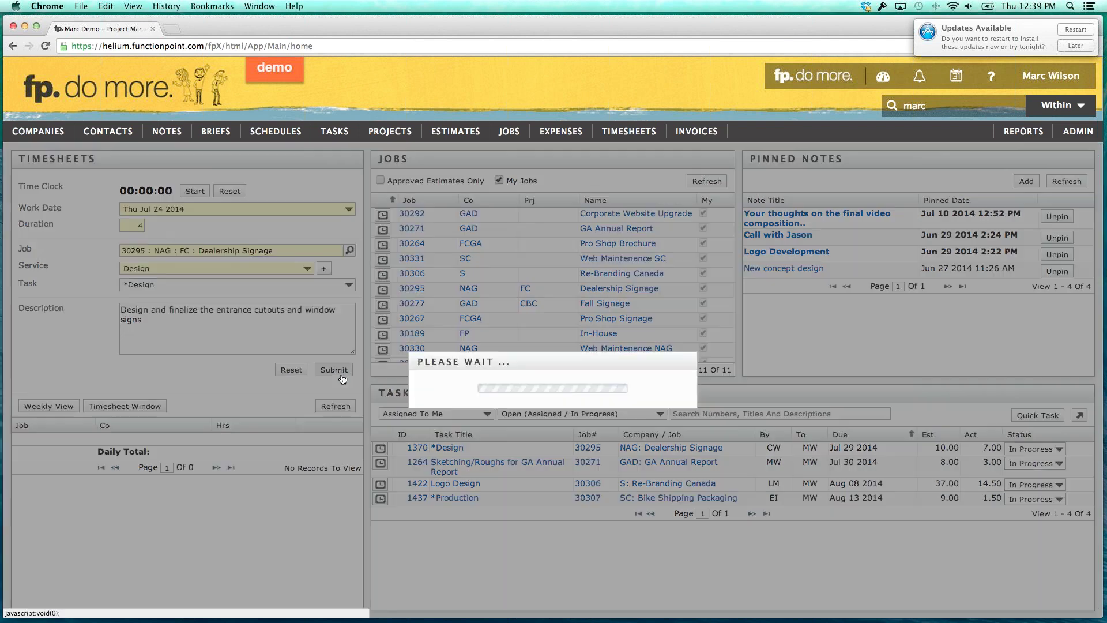
{"action": "mouse_move", "coordinate": [998, 448]}
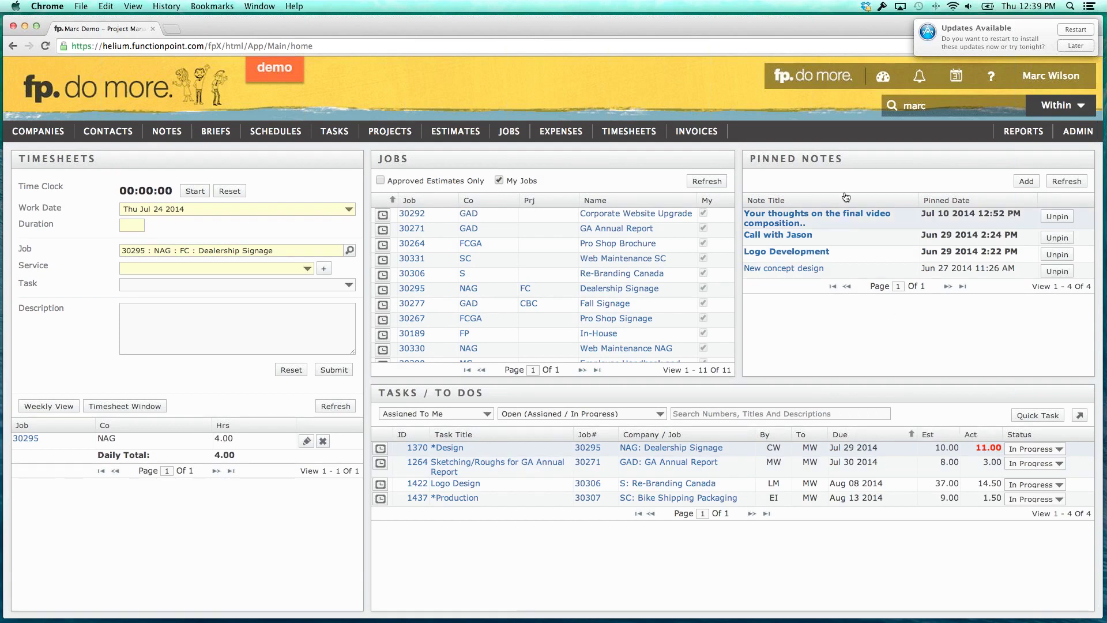
Open the Traffic dashboard and filter tasks to the three Project Managers, showing 8 open tasks.
{"action": "mouse_move", "coordinate": [885, 93]}
{"action": "left_click", "coordinate": [897, 171]}
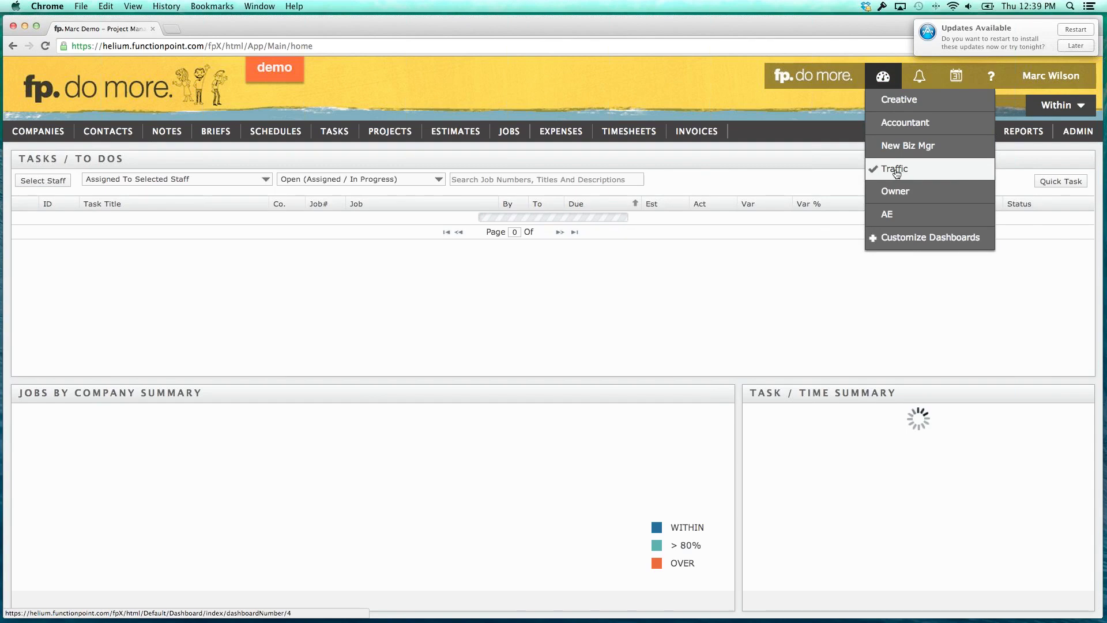
{"action": "left_click", "coordinate": [43, 180]}
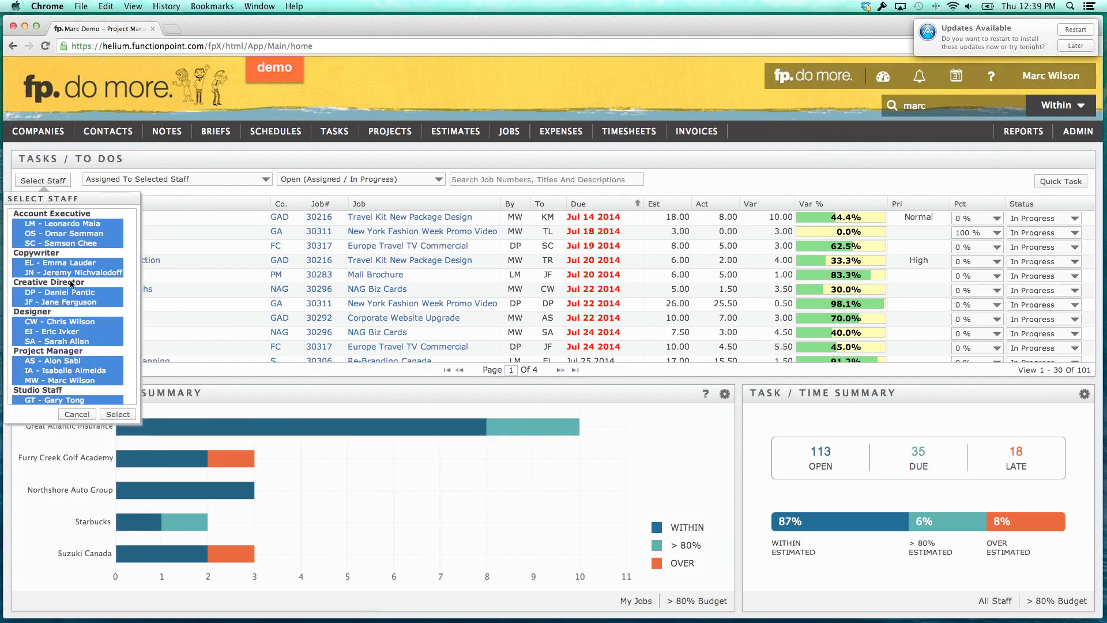
{"action": "left_click", "coordinate": [61, 361]}
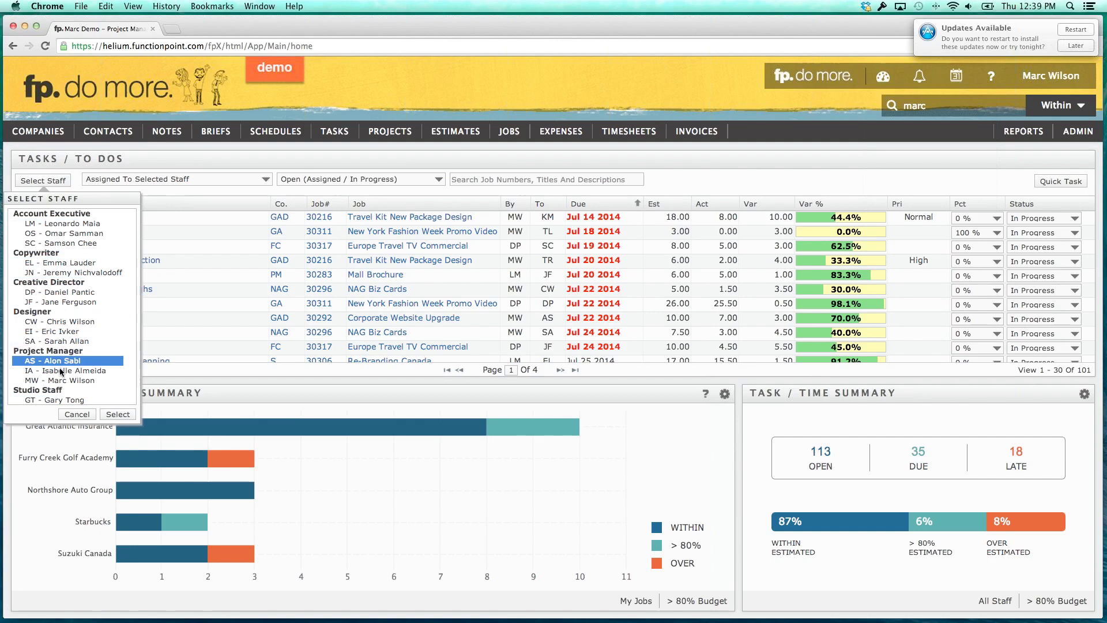
{"action": "left_click", "coordinate": [60, 371], "text": "shift"}
{"action": "left_click", "coordinate": [69, 381], "text": "shift"}
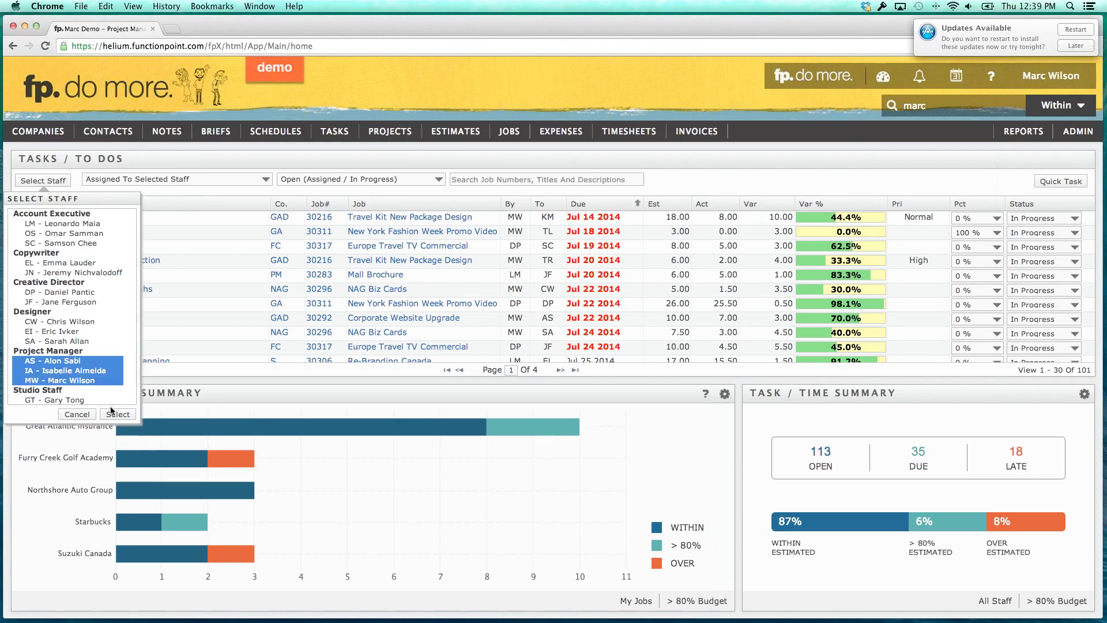
{"action": "left_click", "coordinate": [114, 415]}
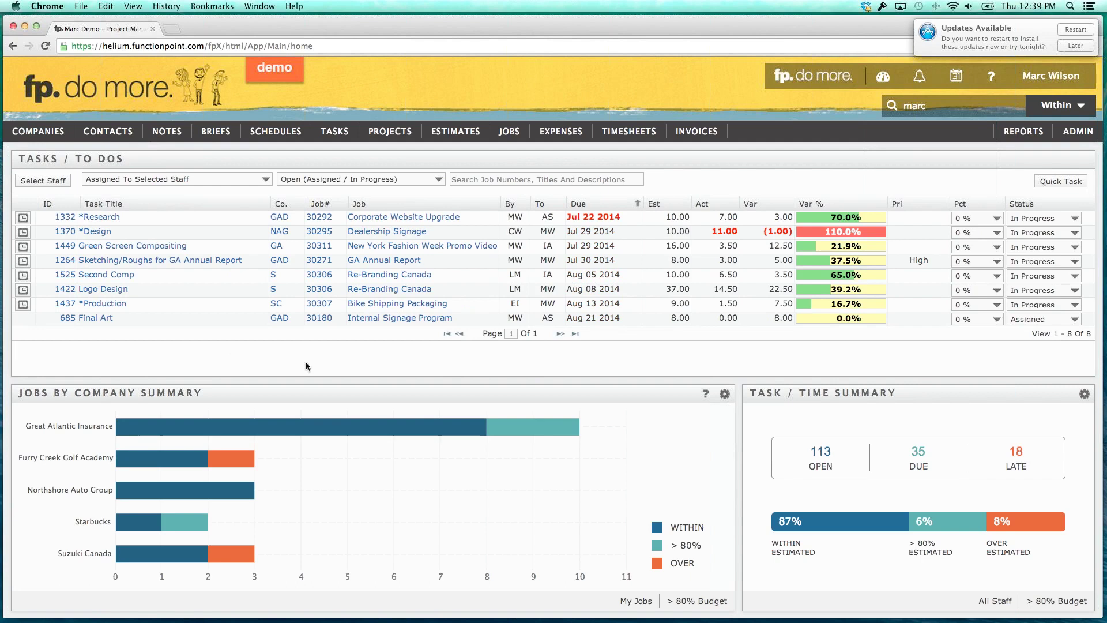
Sort tasks by Act and Due, finishing with Var ascending so task 1370 leads.
{"action": "left_click", "coordinate": [714, 205]}
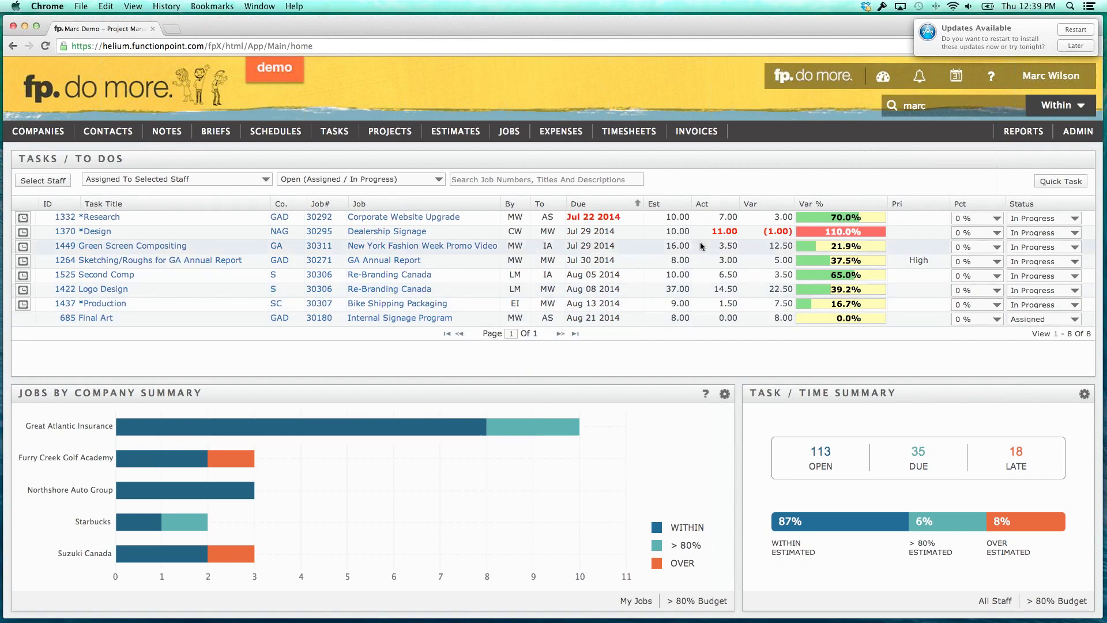
{"action": "left_click", "coordinate": [714, 206]}
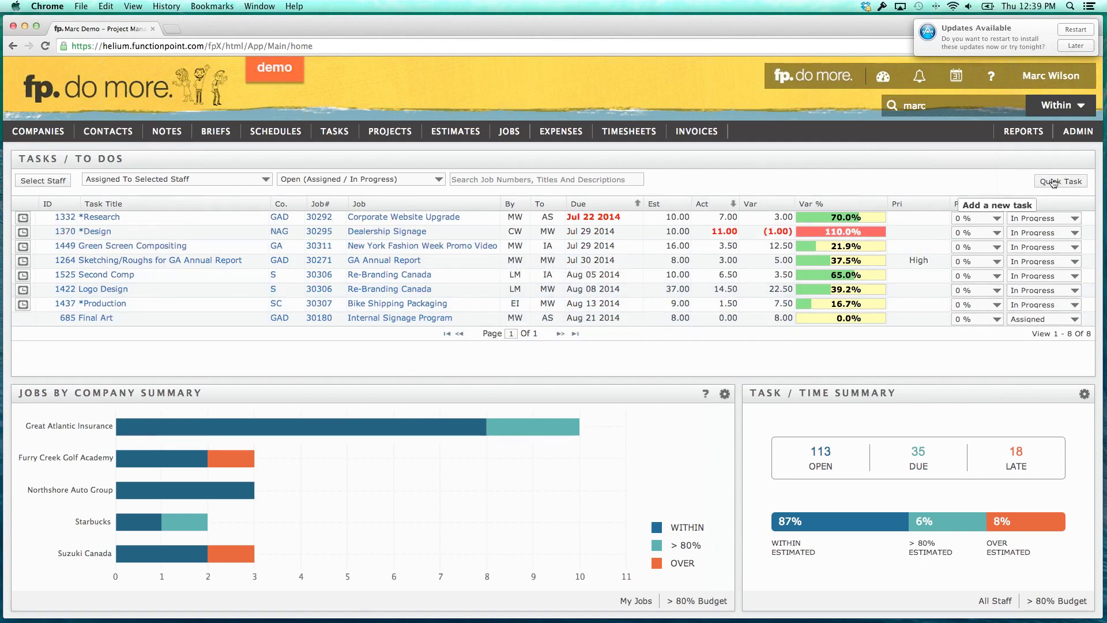
{"action": "left_click", "coordinate": [599, 205]}
{"action": "left_click", "coordinate": [599, 208]}
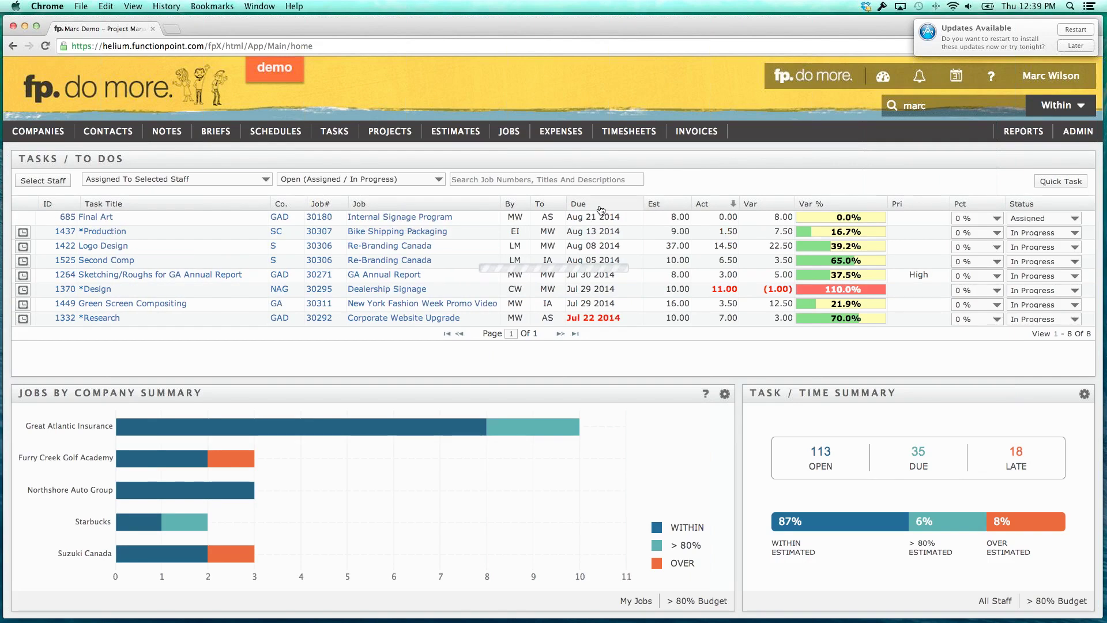
{"action": "left_click", "coordinate": [719, 206]}
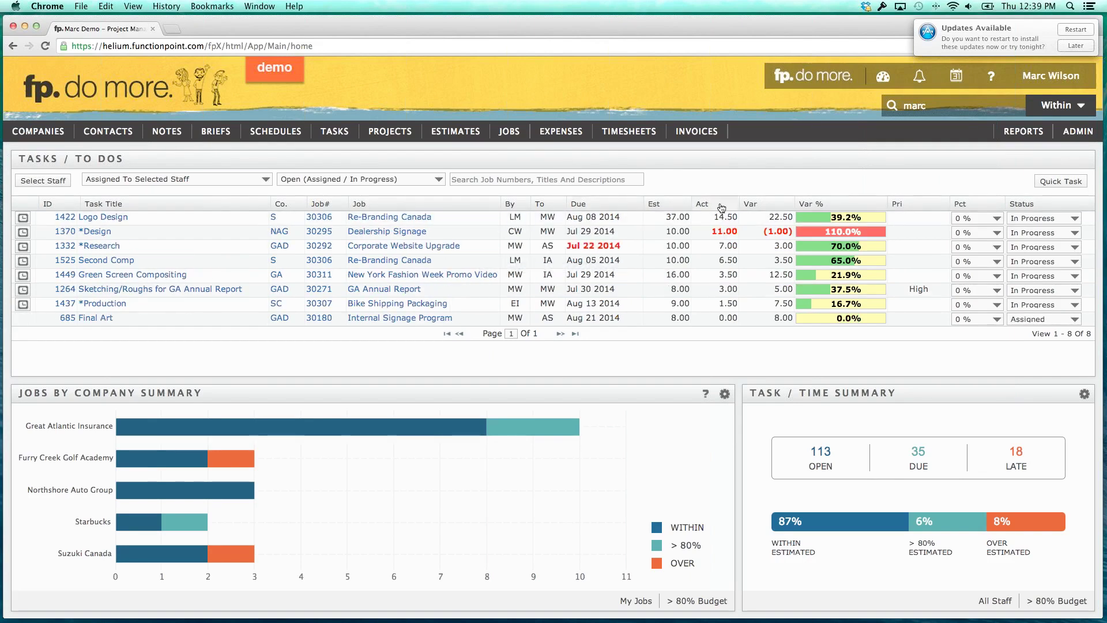
{"action": "left_click", "coordinate": [721, 207]}
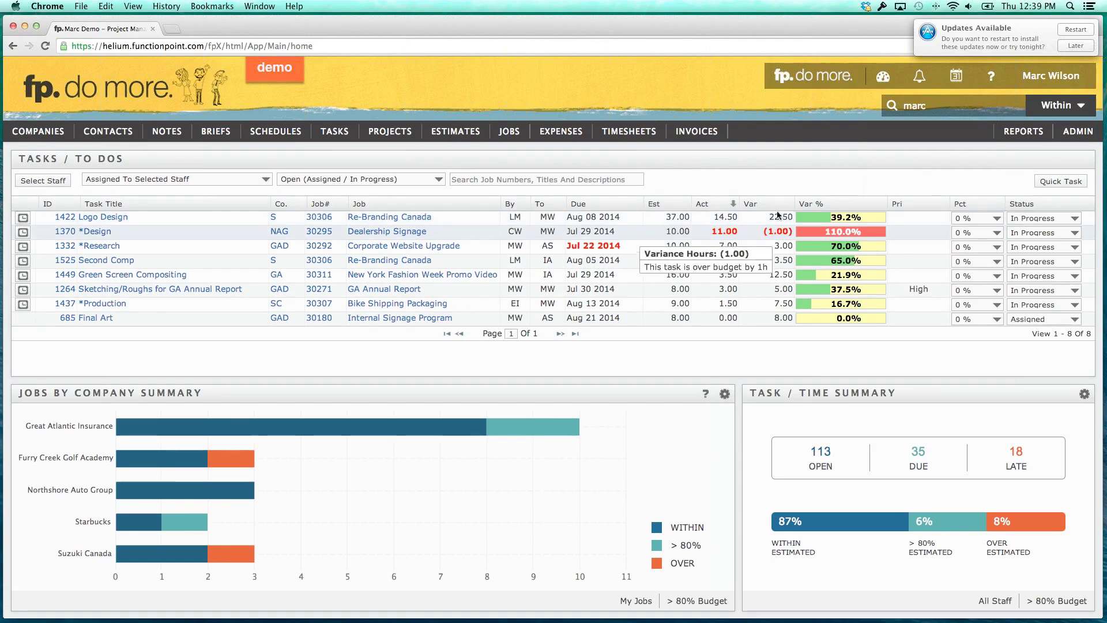
{"action": "left_click", "coordinate": [776, 206]}
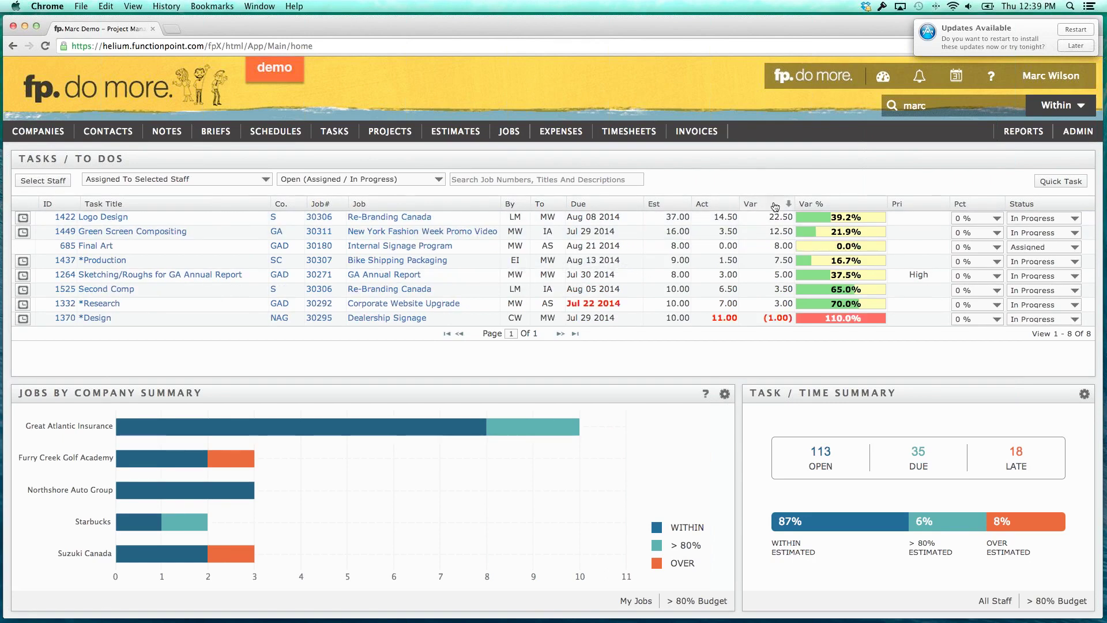
{"action": "left_click", "coordinate": [775, 206]}
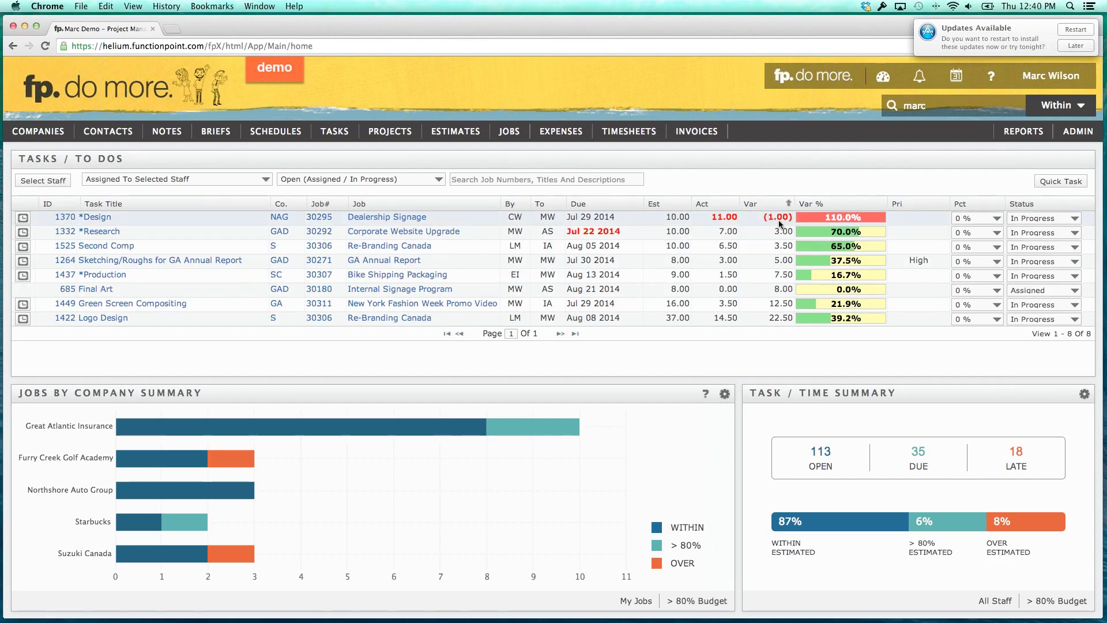
{"action": "mouse_move", "coordinate": [775, 221]}
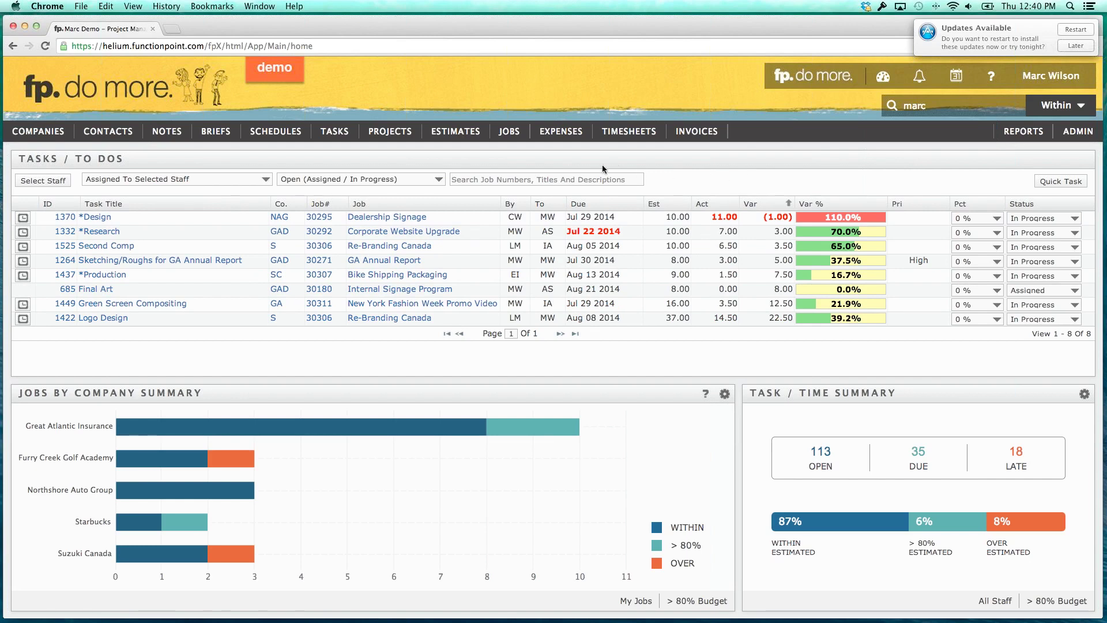
{"action": "left_click", "coordinate": [61, 183]}
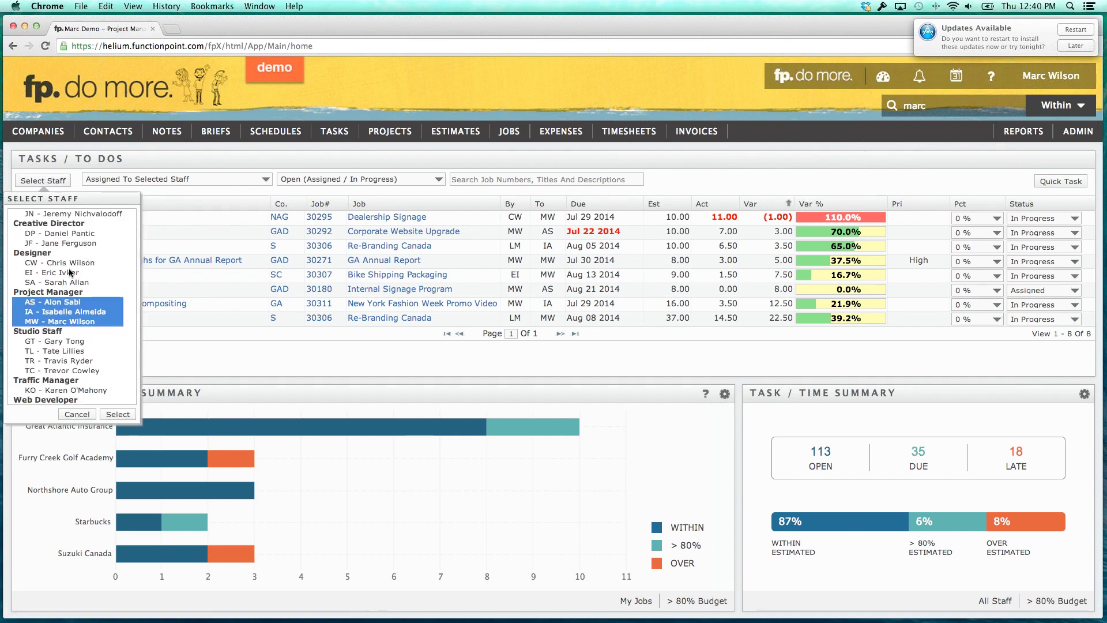
{"action": "left_click_drag", "start_coordinate": [67, 264], "coordinate": [65, 283]}
{"action": "left_click", "coordinate": [118, 414]}
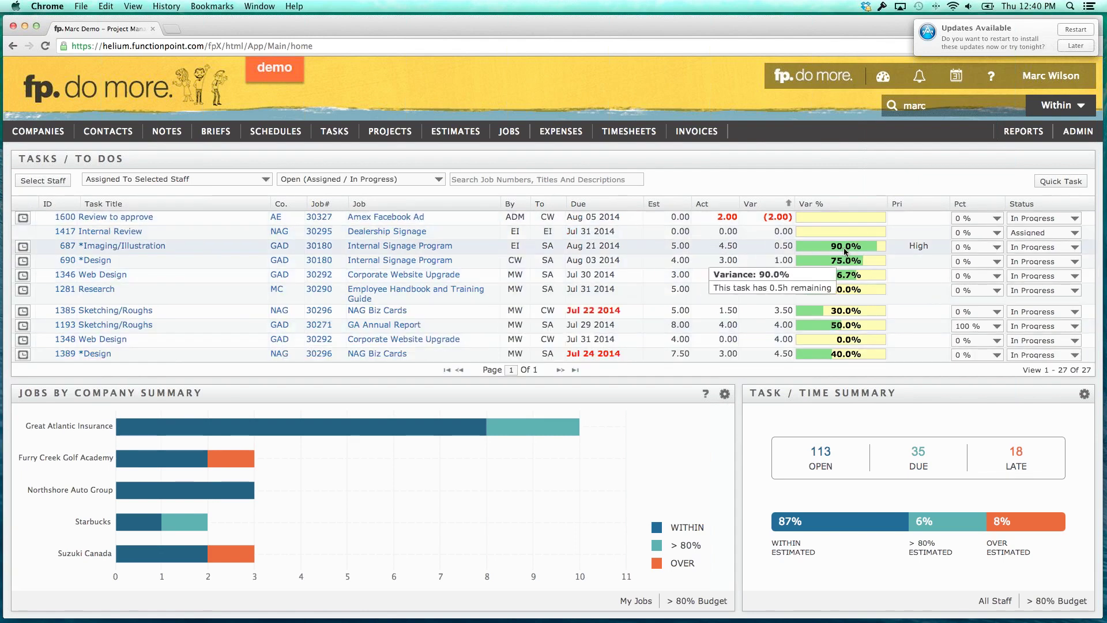
{"action": "scroll", "coordinate": [845, 251], "scroll_direction": "down", "scroll_amount": 10}
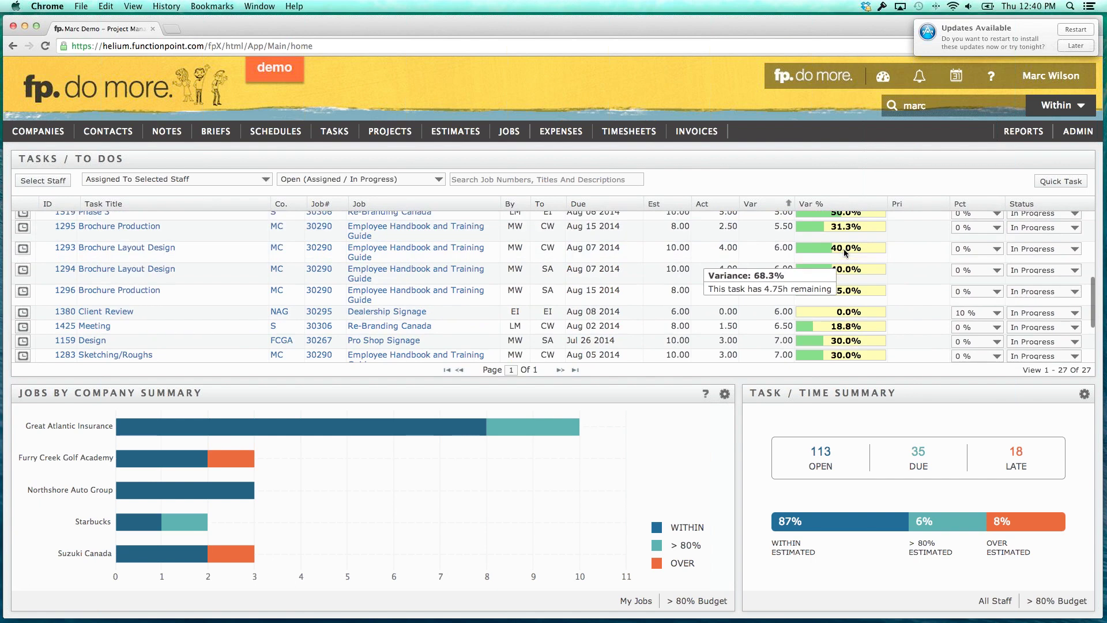
{"action": "scroll", "coordinate": [807, 248], "scroll_direction": "up", "scroll_amount": 10}
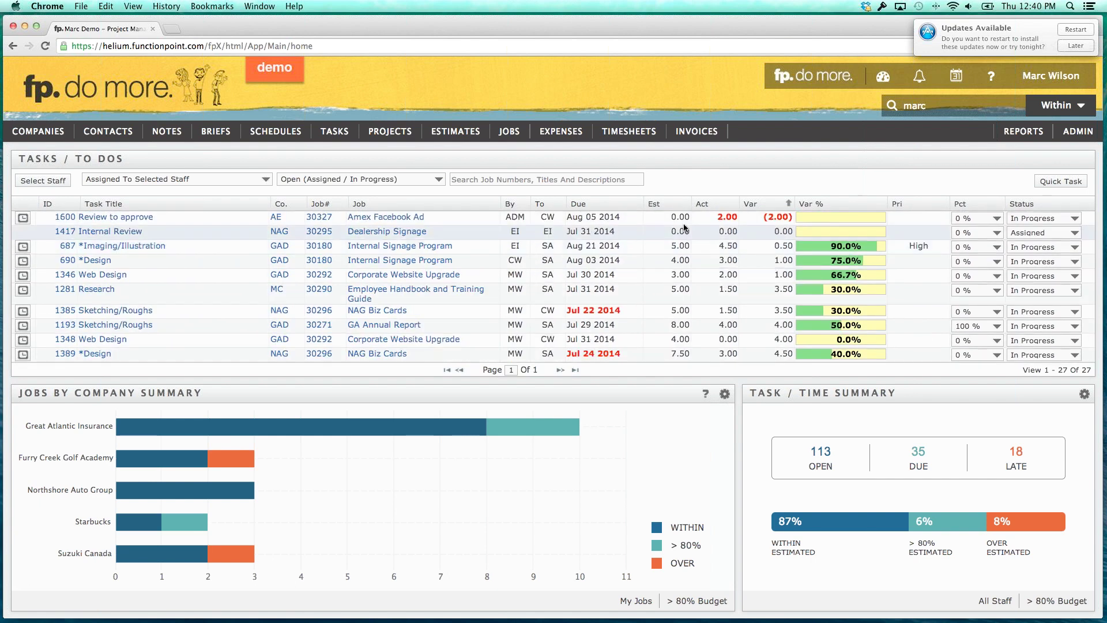
{"action": "left_click", "coordinate": [519, 179]}
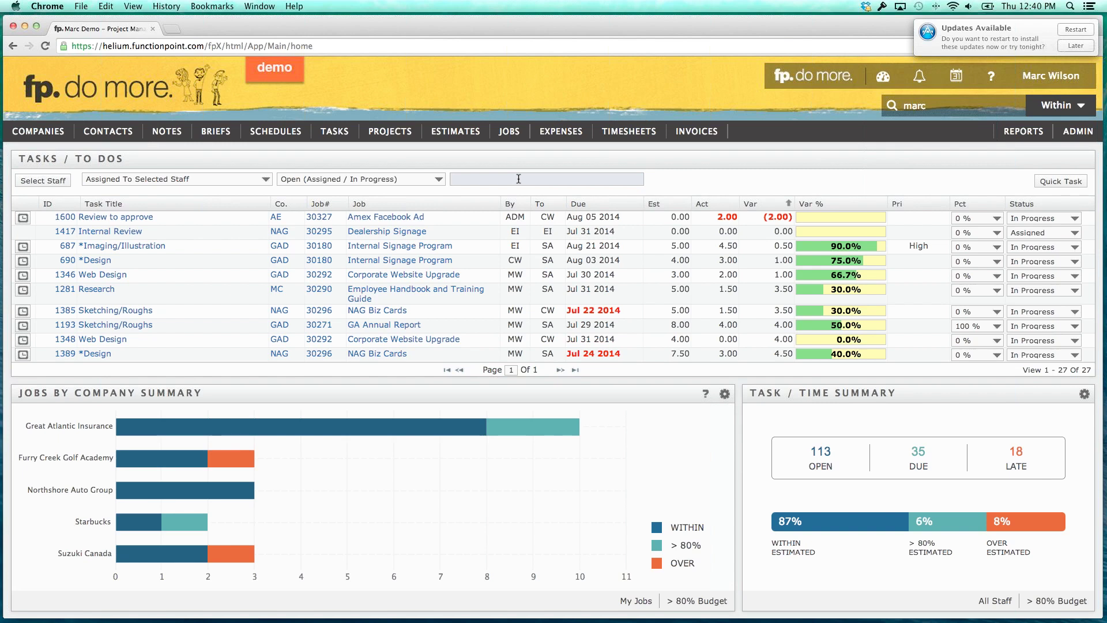
Search tasks for 'AE', then for 'Great atlantic' to show the 7 GAD tasks.
{"action": "type", "text": "AE"}
{"action": "key", "text": "Return"}
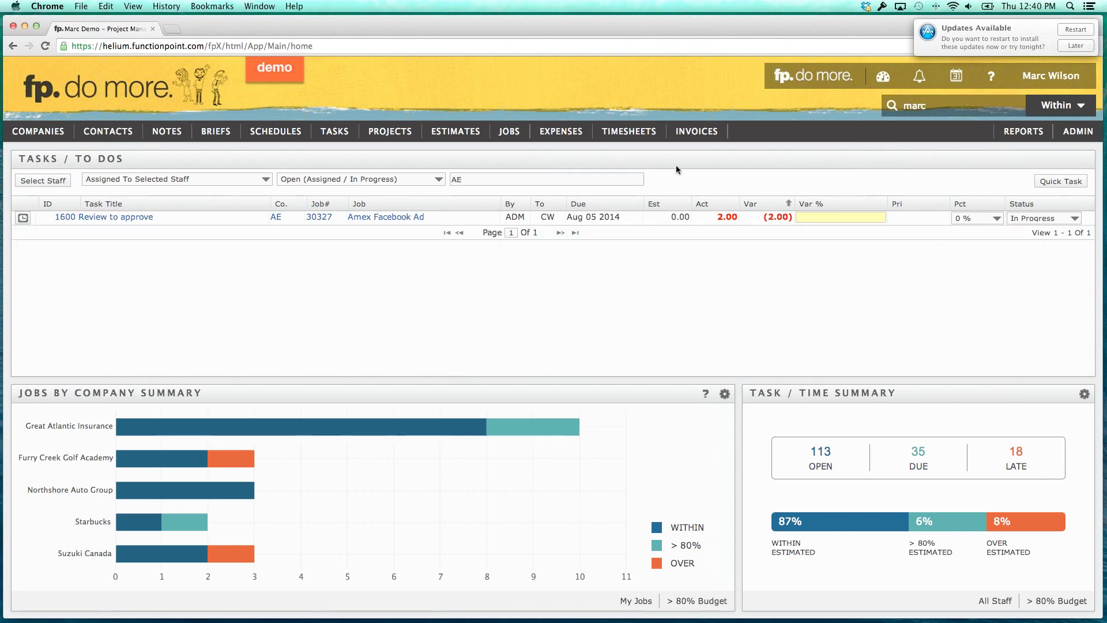
{"action": "left_click", "coordinate": [478, 181]}
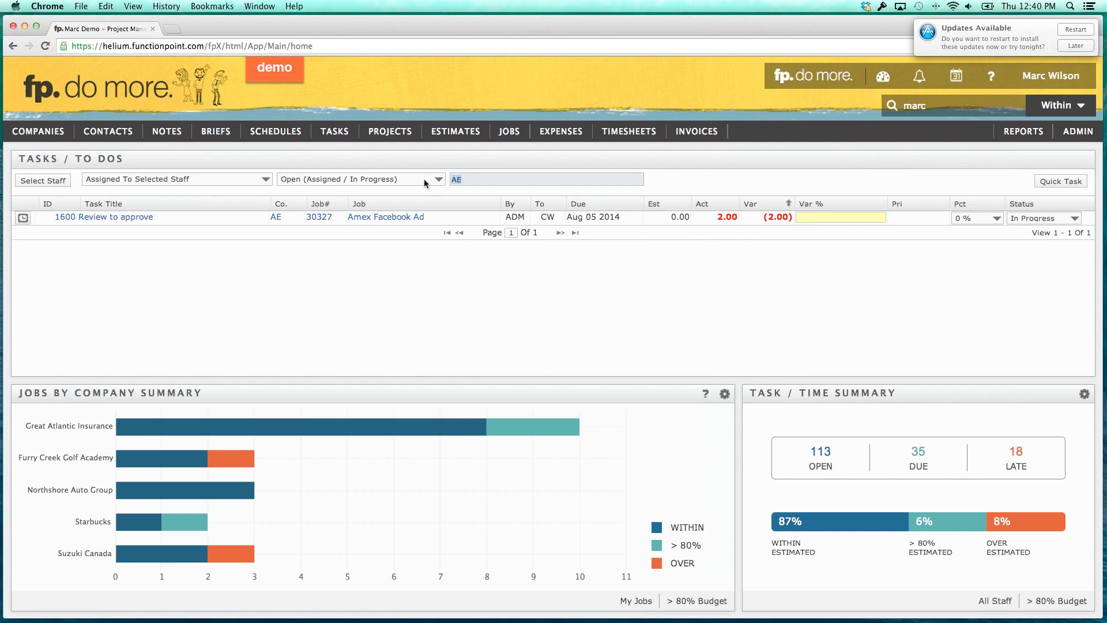
{"action": "type", "text": "Great atlat"}
{"action": "key", "text": "BackSpace"}
{"action": "type", "text": "ntic"}
{"action": "key", "text": "Tab"}
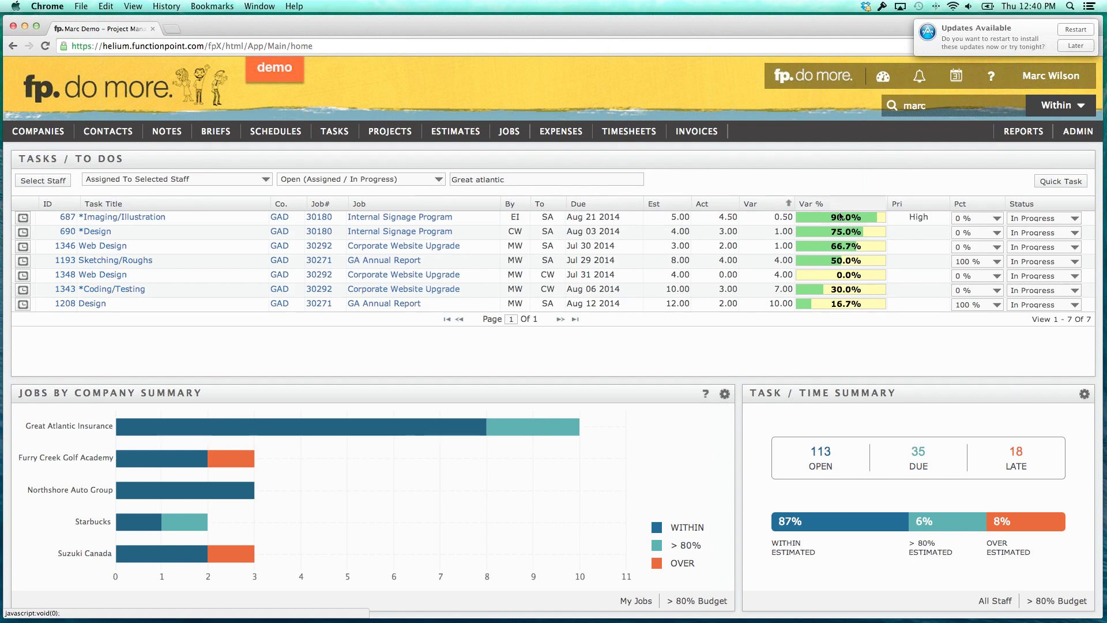
{"action": "mouse_move", "coordinate": [838, 220]}
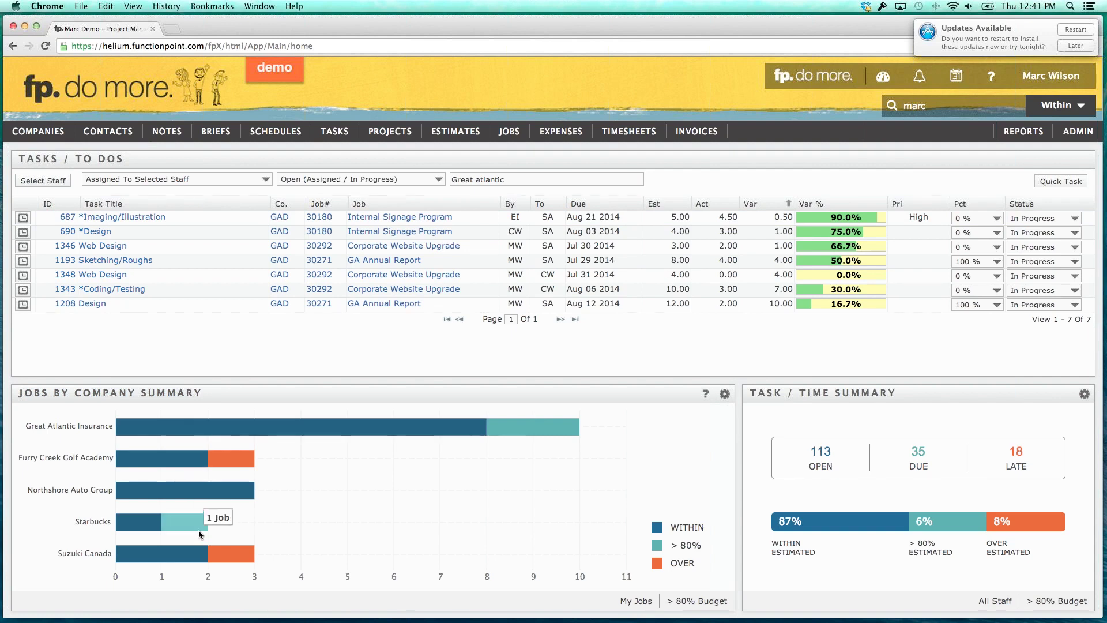
{"action": "mouse_move", "coordinate": [204, 560]}
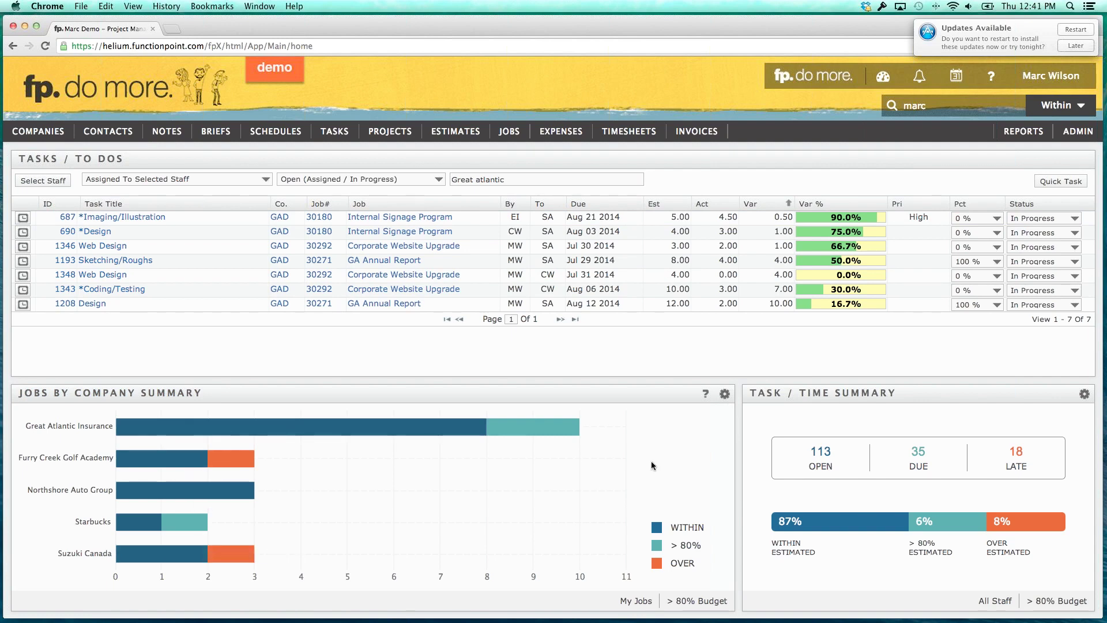
Set the Jobs by Company Summary Clients filter to All Jobs and apply it.
{"action": "left_click", "coordinate": [725, 397]}
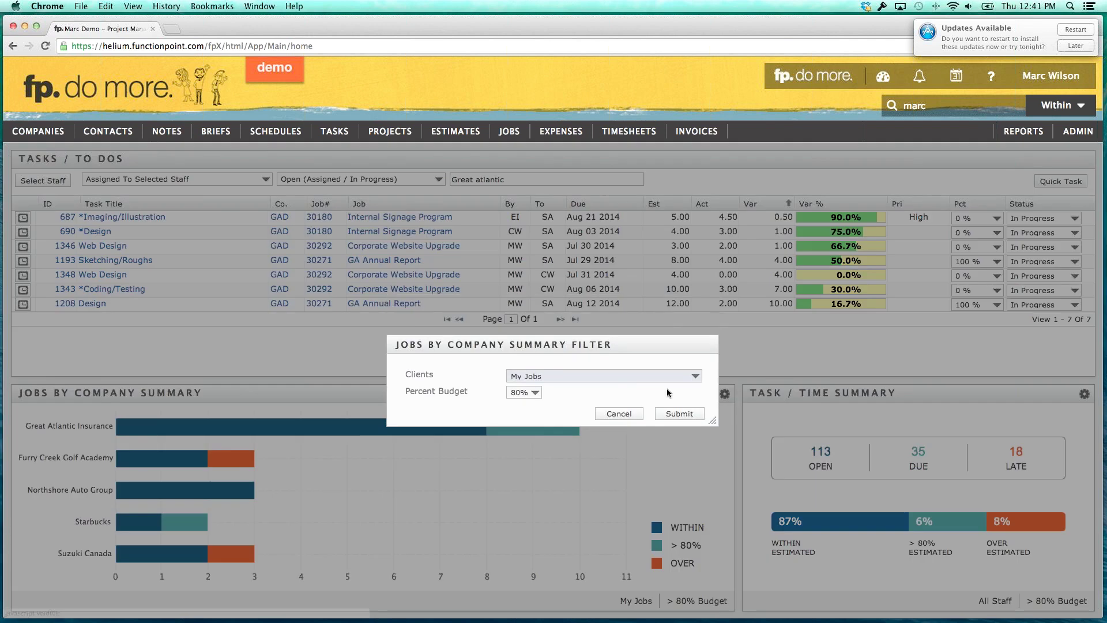
{"action": "left_click", "coordinate": [622, 376]}
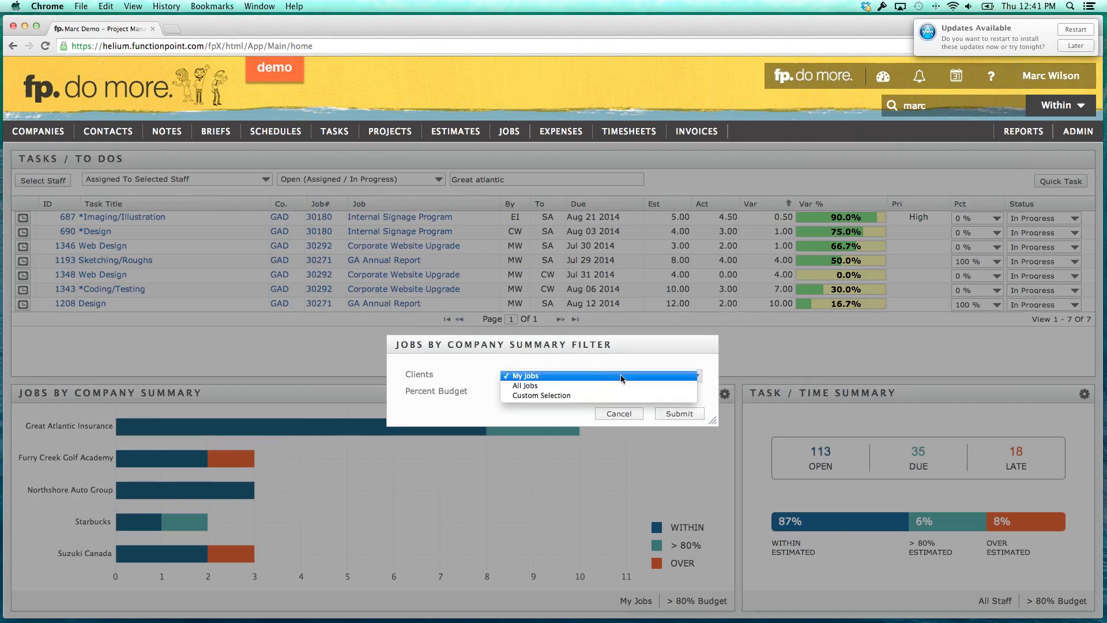
{"action": "left_click", "coordinate": [531, 391]}
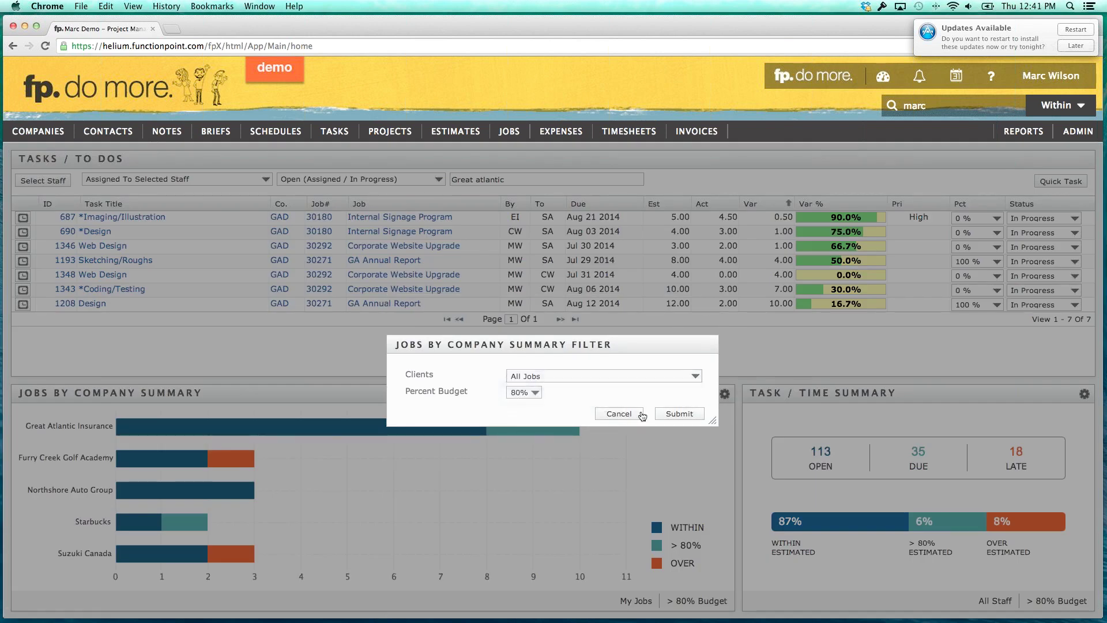
{"action": "left_click", "coordinate": [681, 411]}
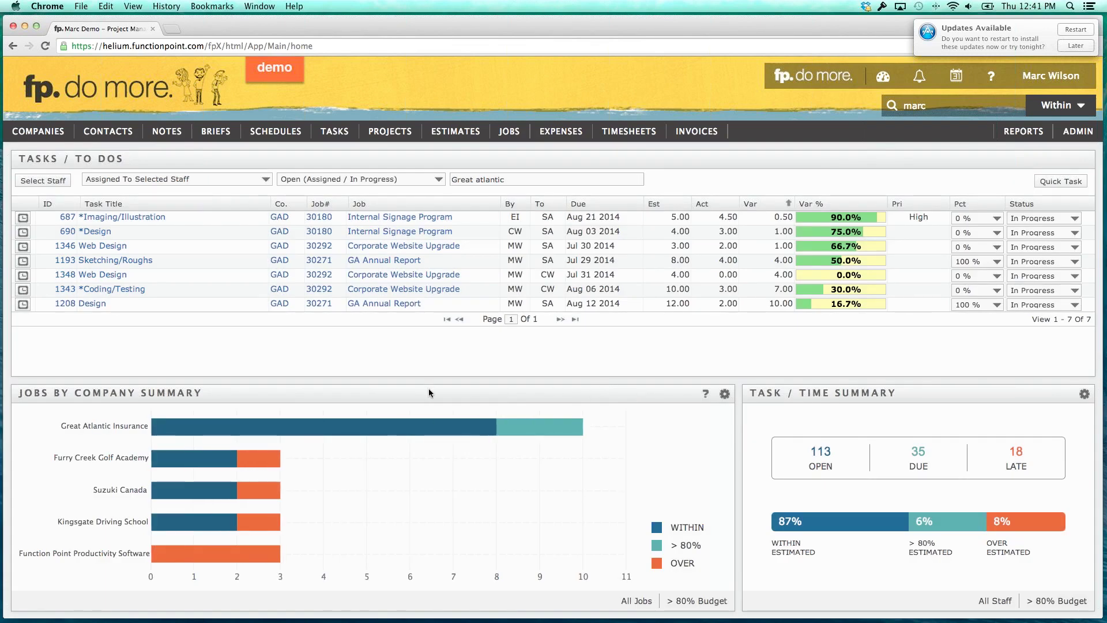
{"action": "mouse_move", "coordinate": [447, 431]}
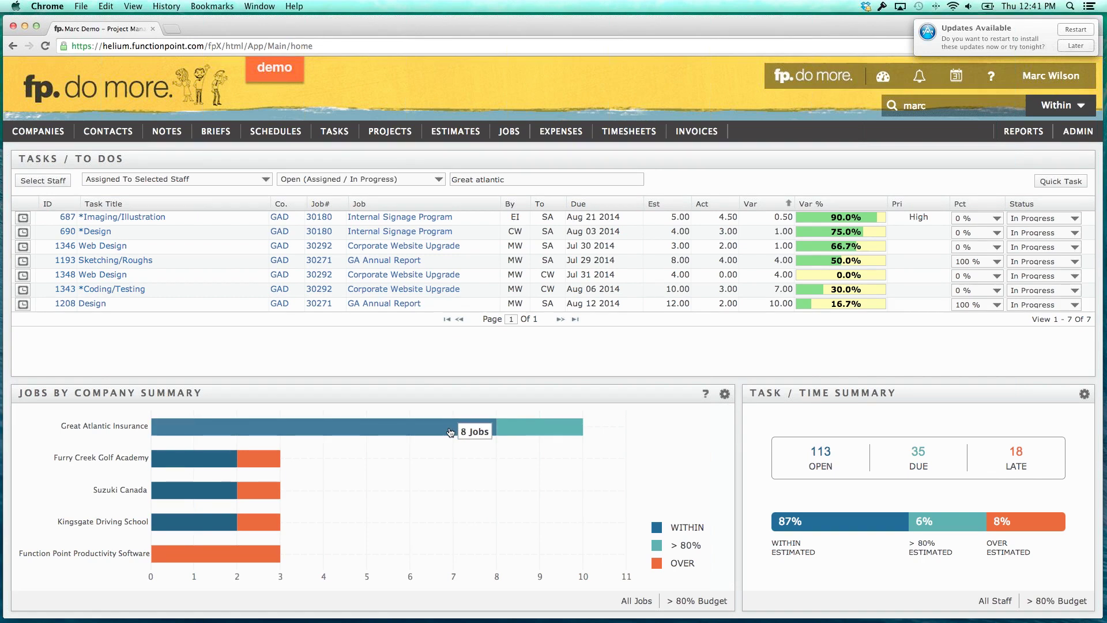
{"action": "mouse_move", "coordinate": [527, 430]}
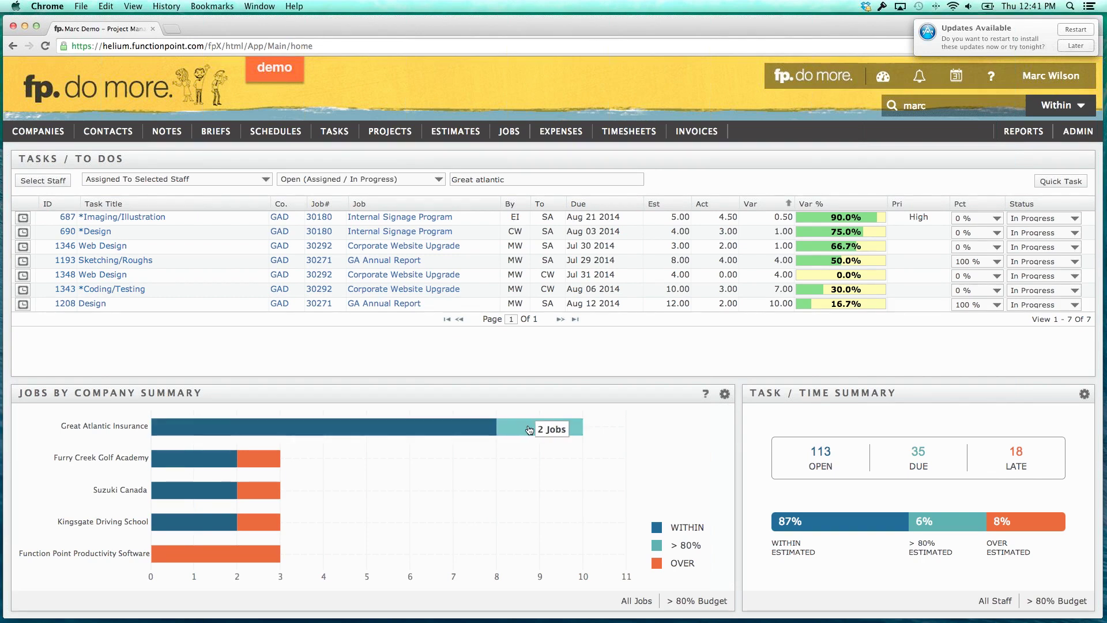
{"action": "mouse_move", "coordinate": [694, 546]}
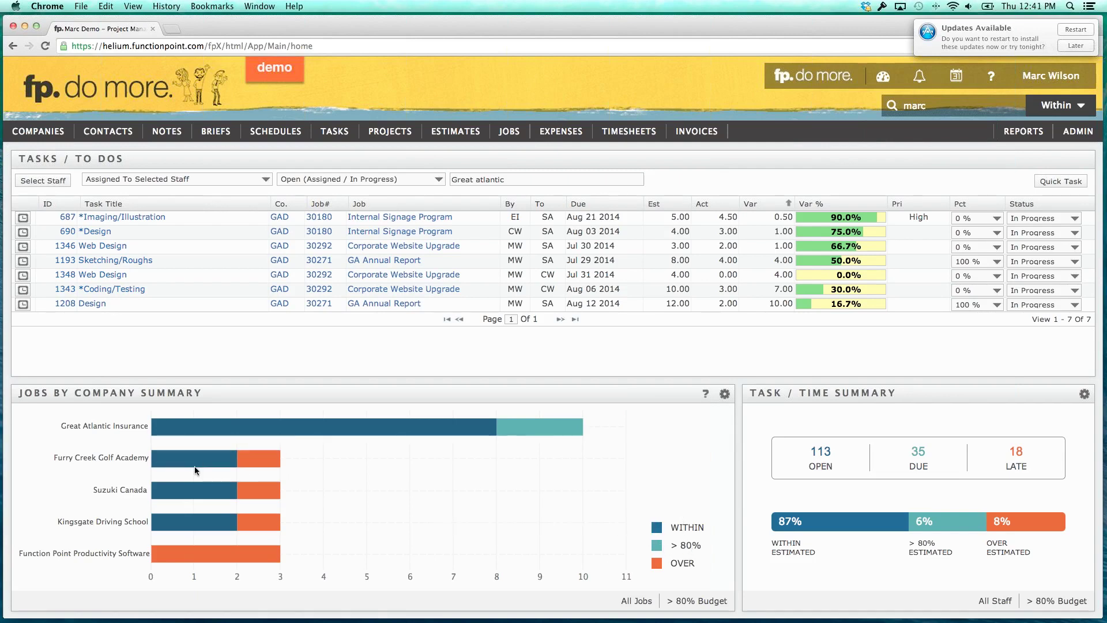
{"action": "mouse_move", "coordinate": [202, 467]}
{"action": "mouse_move", "coordinate": [251, 464]}
{"action": "left_click", "coordinate": [252, 465]}
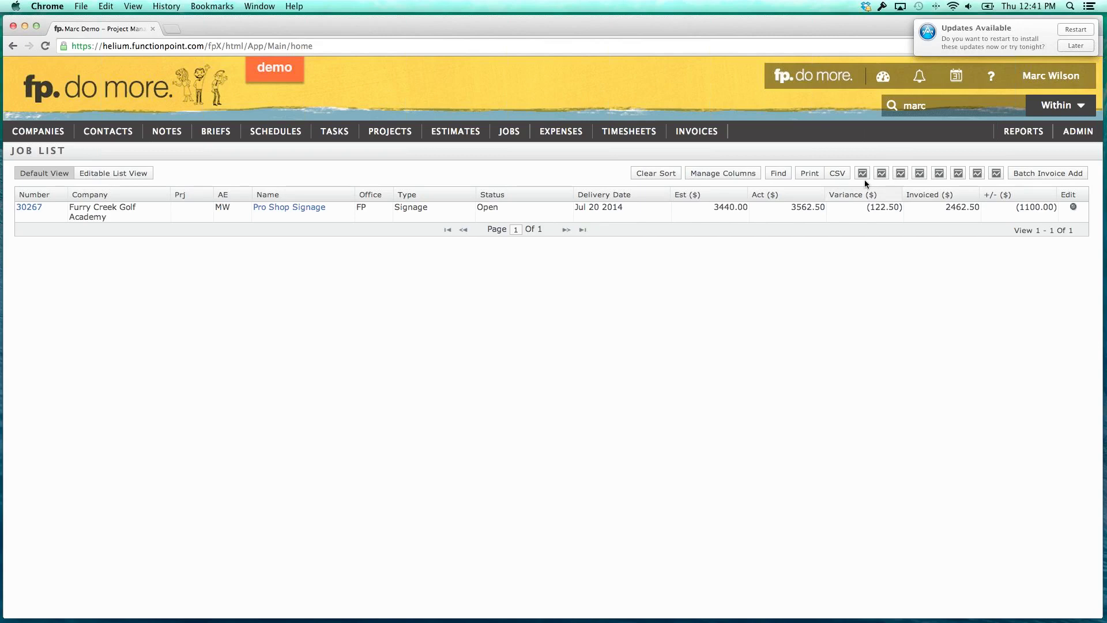
{"action": "left_click", "coordinate": [807, 84]}
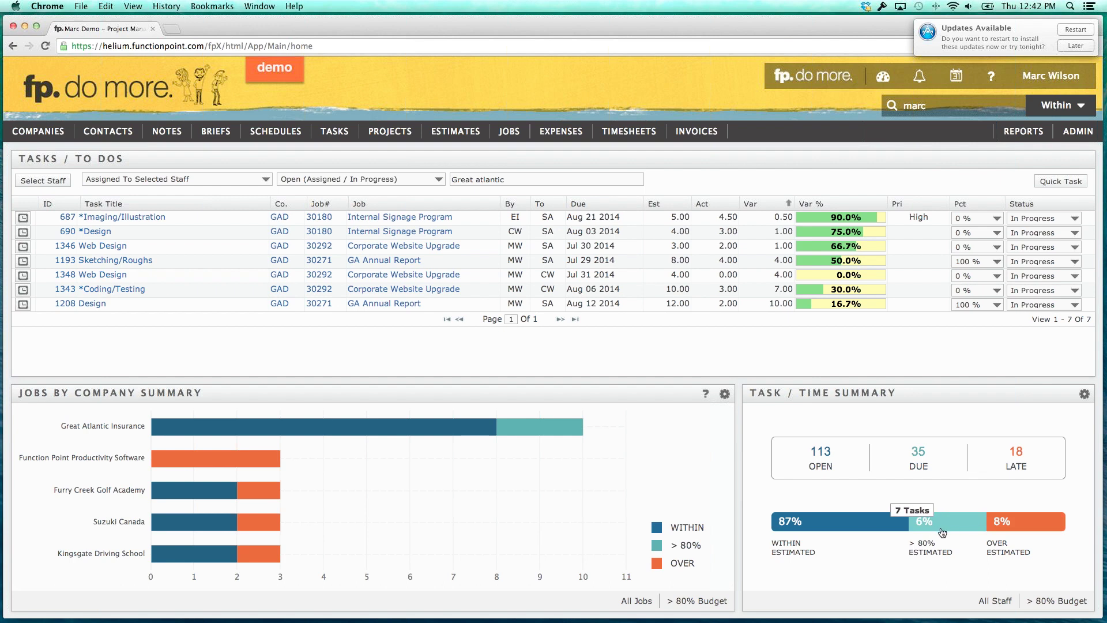
Set the Task / Time Summary Percent Budget threshold to 50% and apply it.
{"action": "left_click", "coordinate": [1084, 393]}
{"action": "left_click", "coordinate": [533, 396]}
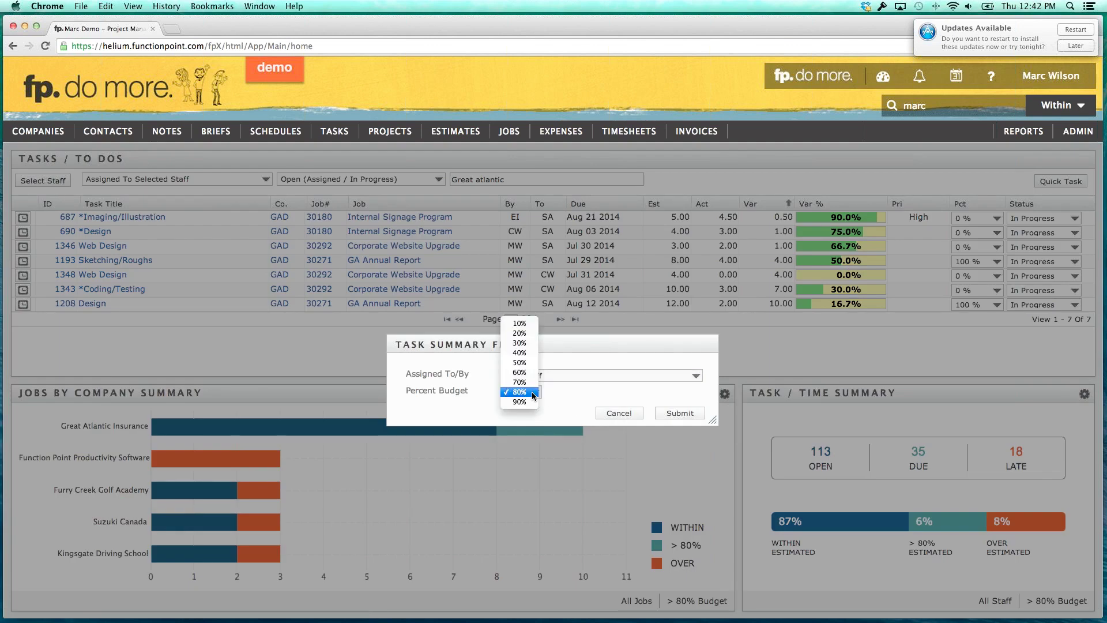
{"action": "left_click", "coordinate": [527, 368]}
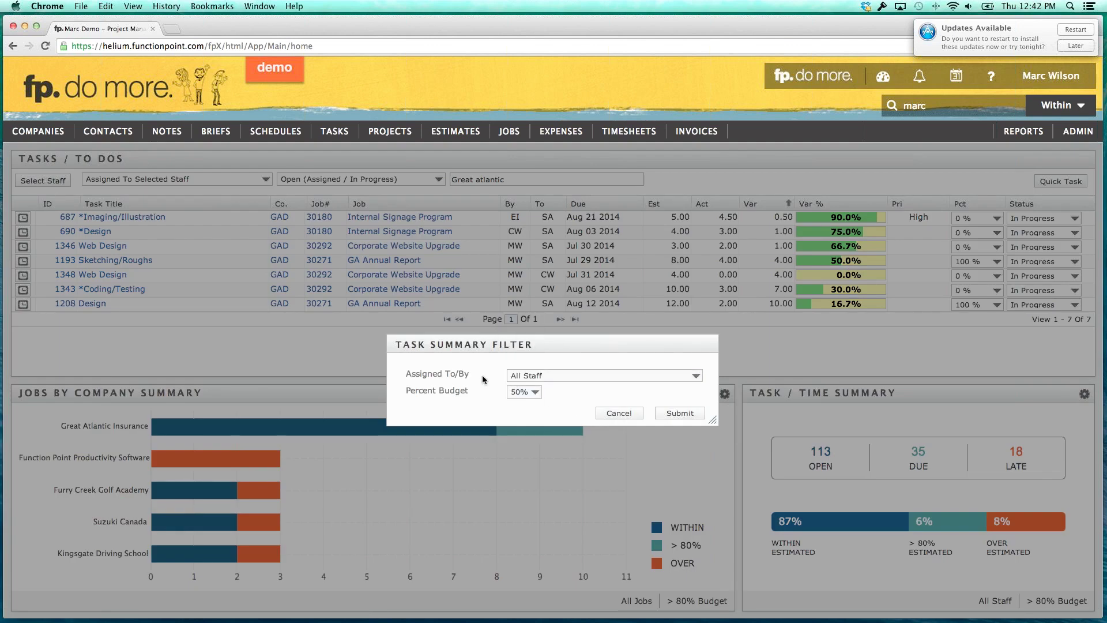
{"action": "left_click", "coordinate": [678, 413]}
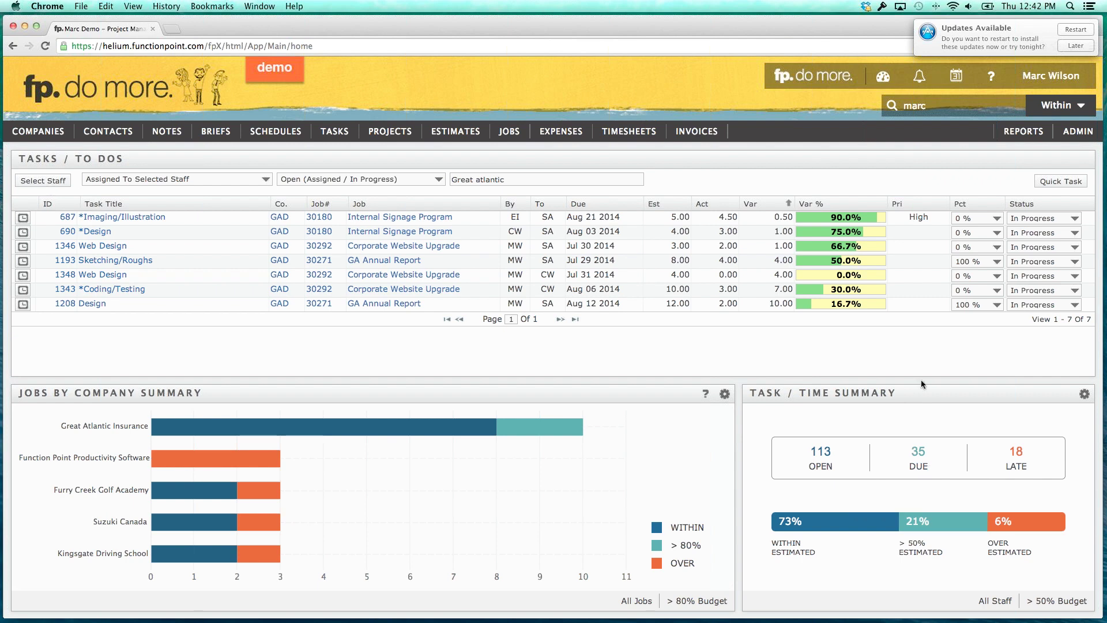
List the 21% of tasks above 50% of their estimate, then return to the home dashboard.
{"action": "mouse_move", "coordinate": [928, 524]}
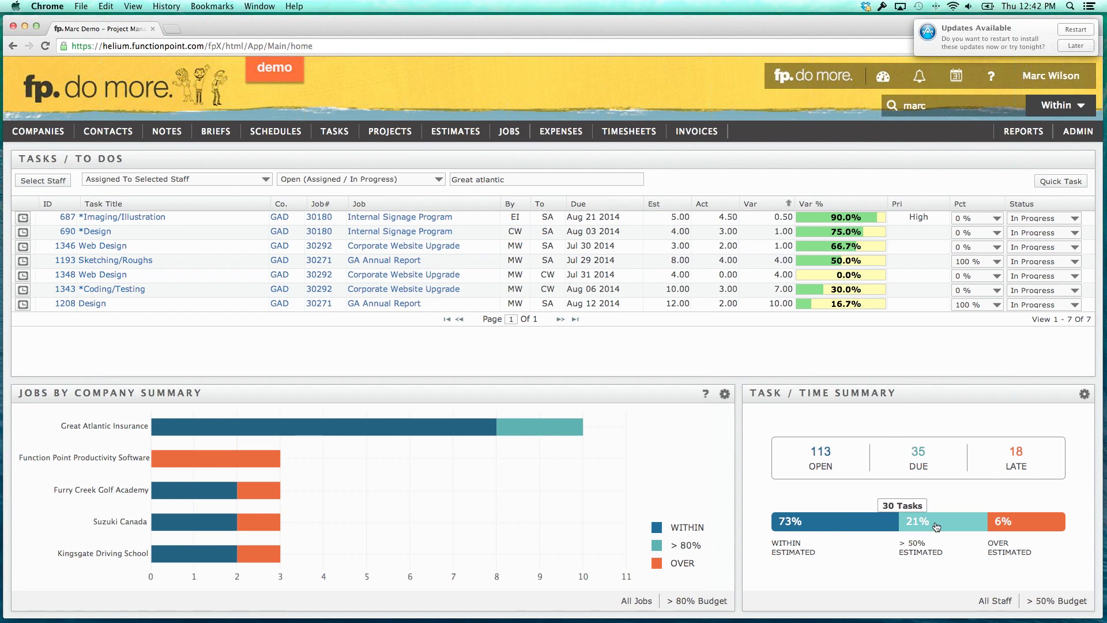
{"action": "left_click", "coordinate": [935, 526]}
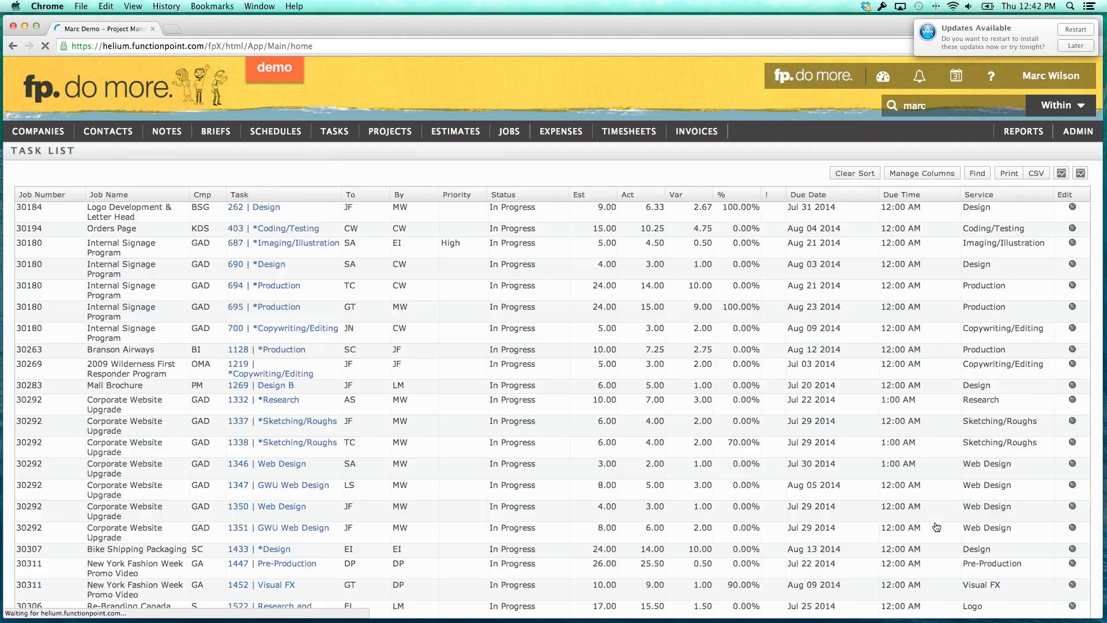
{"action": "left_click", "coordinate": [806, 81]}
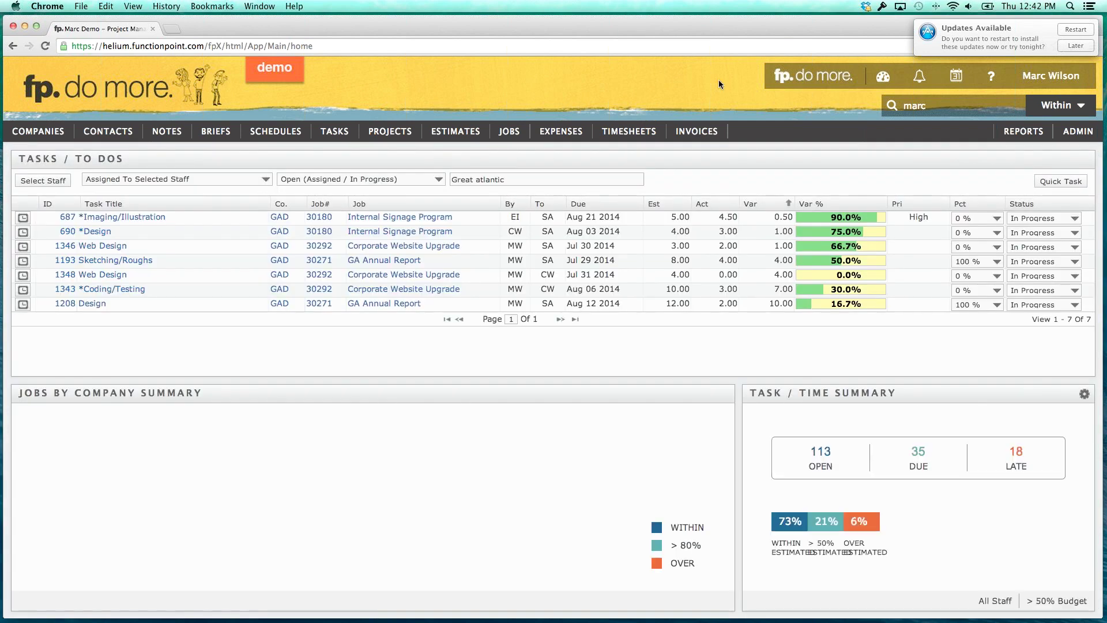
{"action": "left_click", "coordinate": [883, 77]}
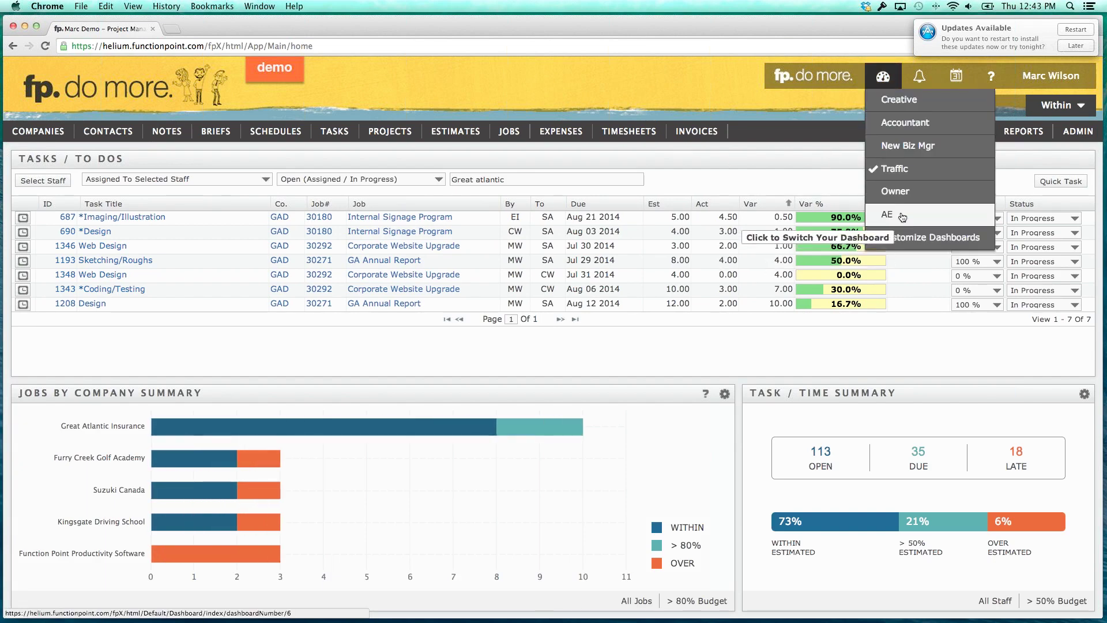
Switch to the Owner dashboard showing 80% utilization and $177,469.59 invoiced.
{"action": "left_click", "coordinate": [895, 192]}
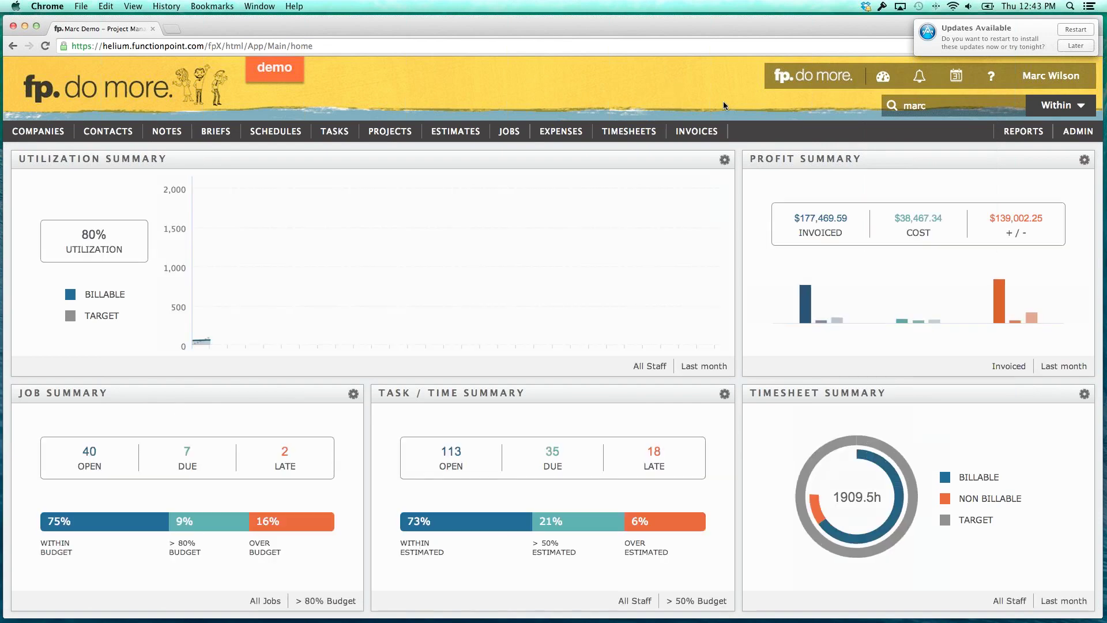
{"action": "left_click", "coordinate": [883, 75]}
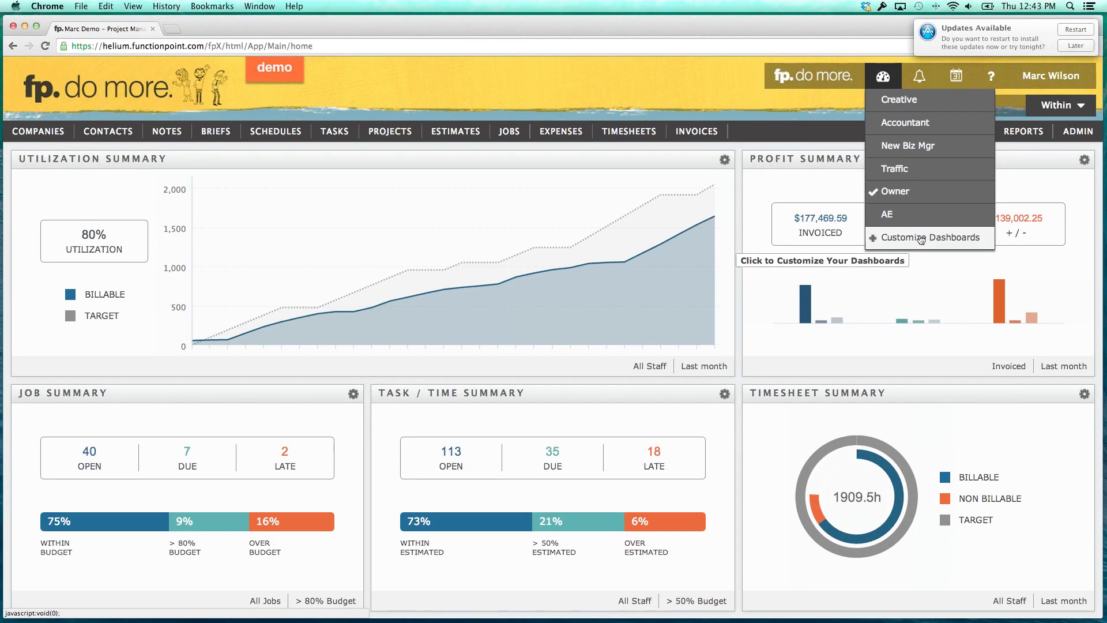